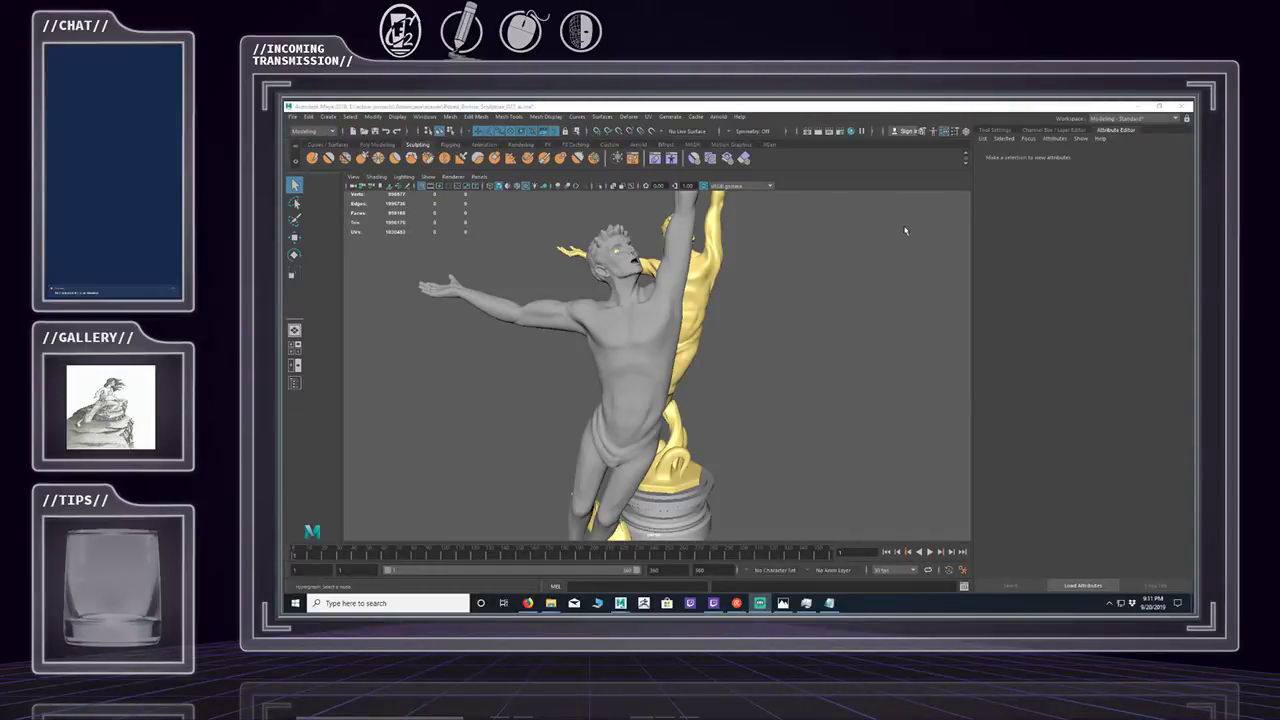
Examine the grey figure and the gold statue behind it, comparing their poses, bodies and bases from several angles.
left_click_drag(745, 290, 682, 315, "alt")
middle_click_drag(710, 313, 720, 353, "alt")
left_click_drag(720, 353, 716, 379, "alt")
middle_click_drag(716, 380, 722, 364, "alt")
mouse_move(722, 364)
right_mouse_down("alt")
mouse_move(746, 354)
mouse_move(717, 352)
right_mouse_up("alt")
left_click_drag(717, 352, 741, 365, "alt")
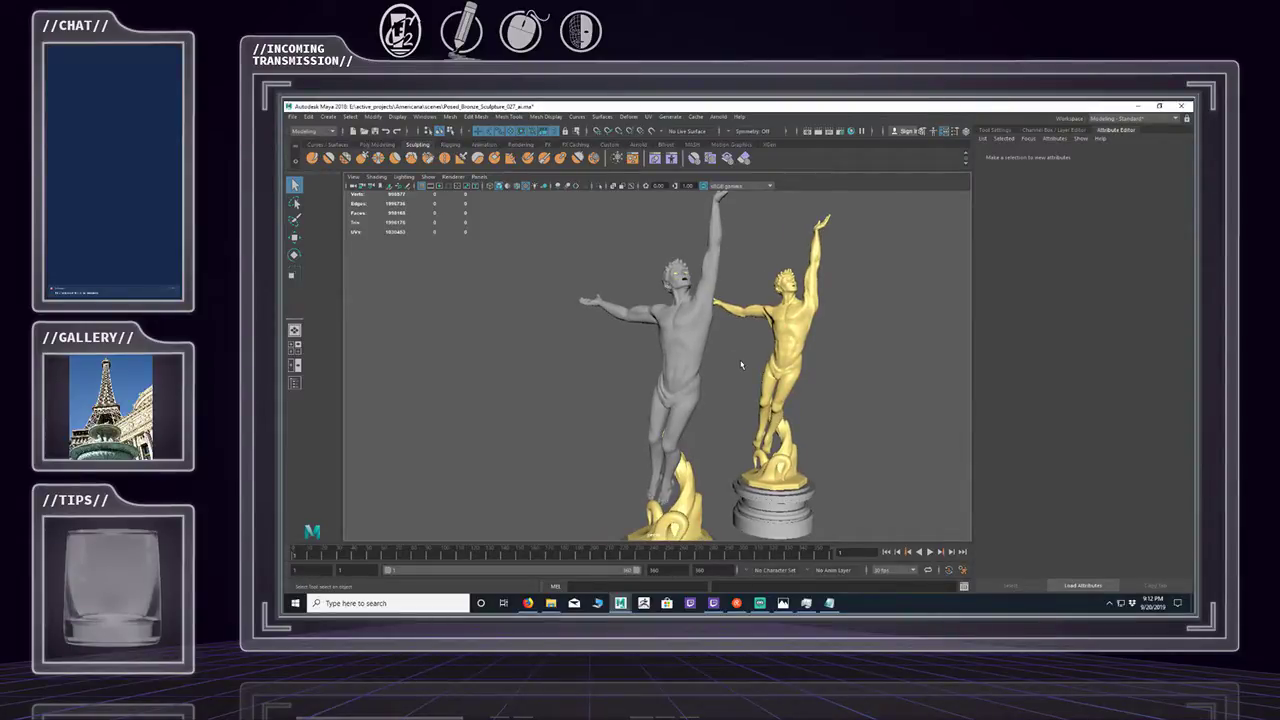
left_click_drag(741, 365, 731, 340, "alt")
left_click(681, 351)
right_click_drag(731, 340, 777, 345, "alt")
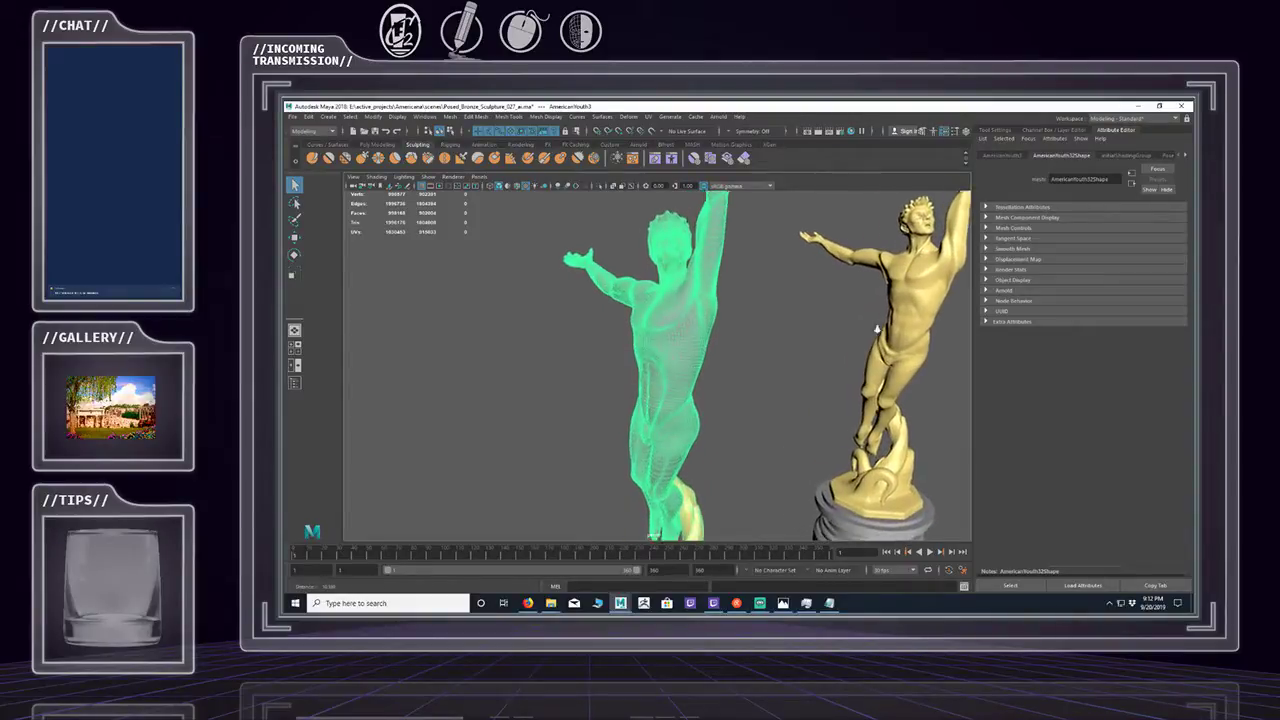
middle_click_drag(777, 345, 791, 324, "alt")
right_click_drag(791, 324, 766, 343, "alt")
left_click_drag(766, 343, 752, 312, "alt")
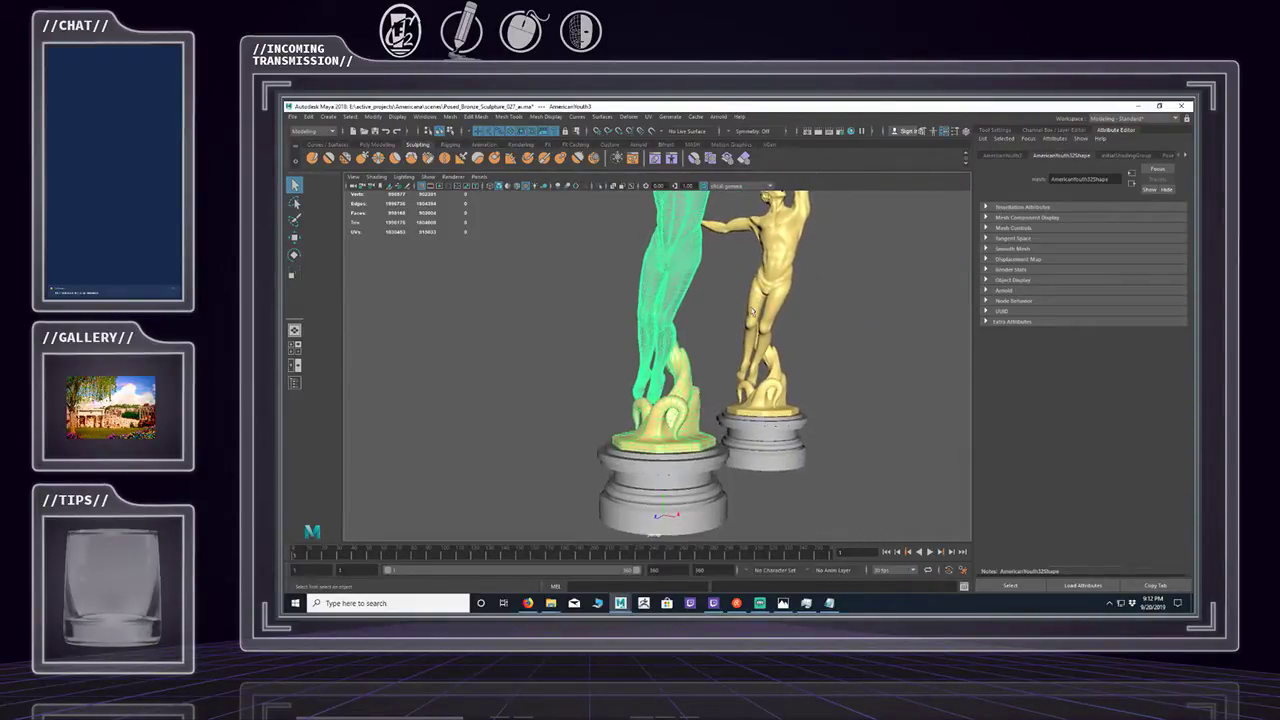
middle_click_drag(688, 262, 697, 369, "alt")
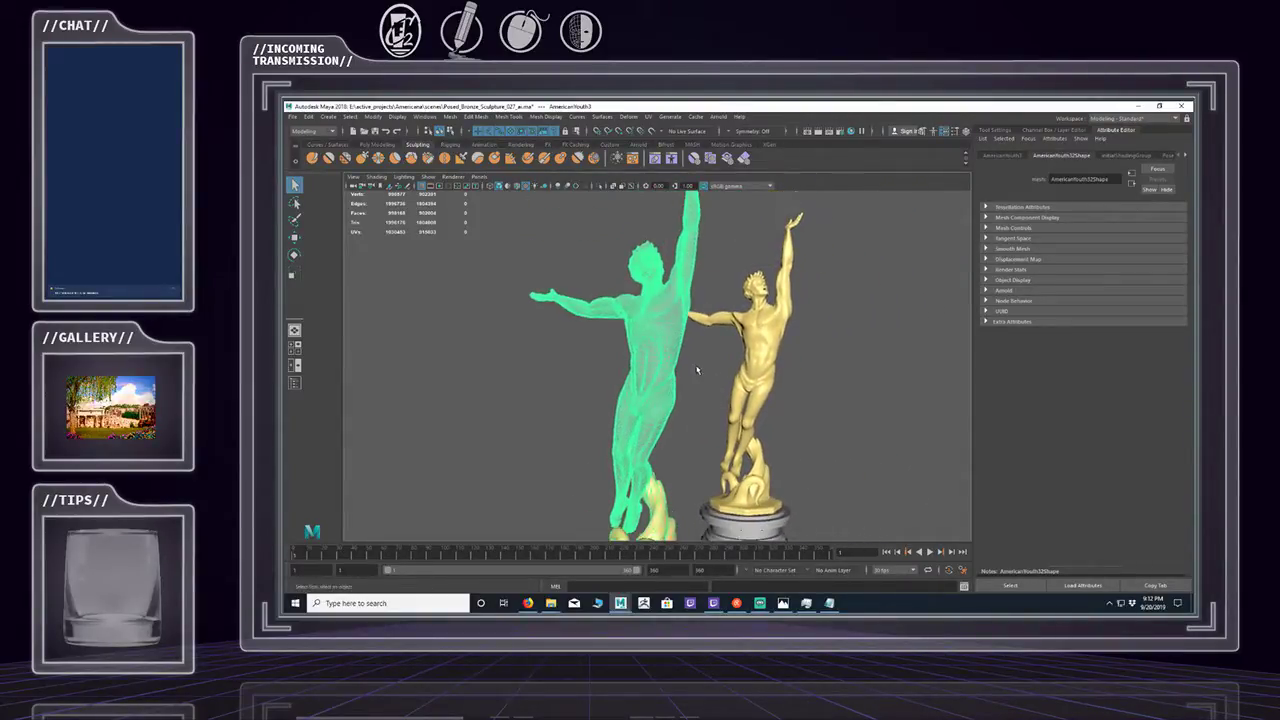
left_click_drag(697, 369, 694, 349, "alt")
right_click_drag(694, 349, 799, 340, "alt")
middle_click_drag(799, 340, 810, 381, "alt")
left_click_drag(810, 381, 740, 352, "alt")
left_click(760, 340)
right_click_drag(740, 352, 753, 345, "alt")
left_click_drag(752, 345, 686, 334, "alt")
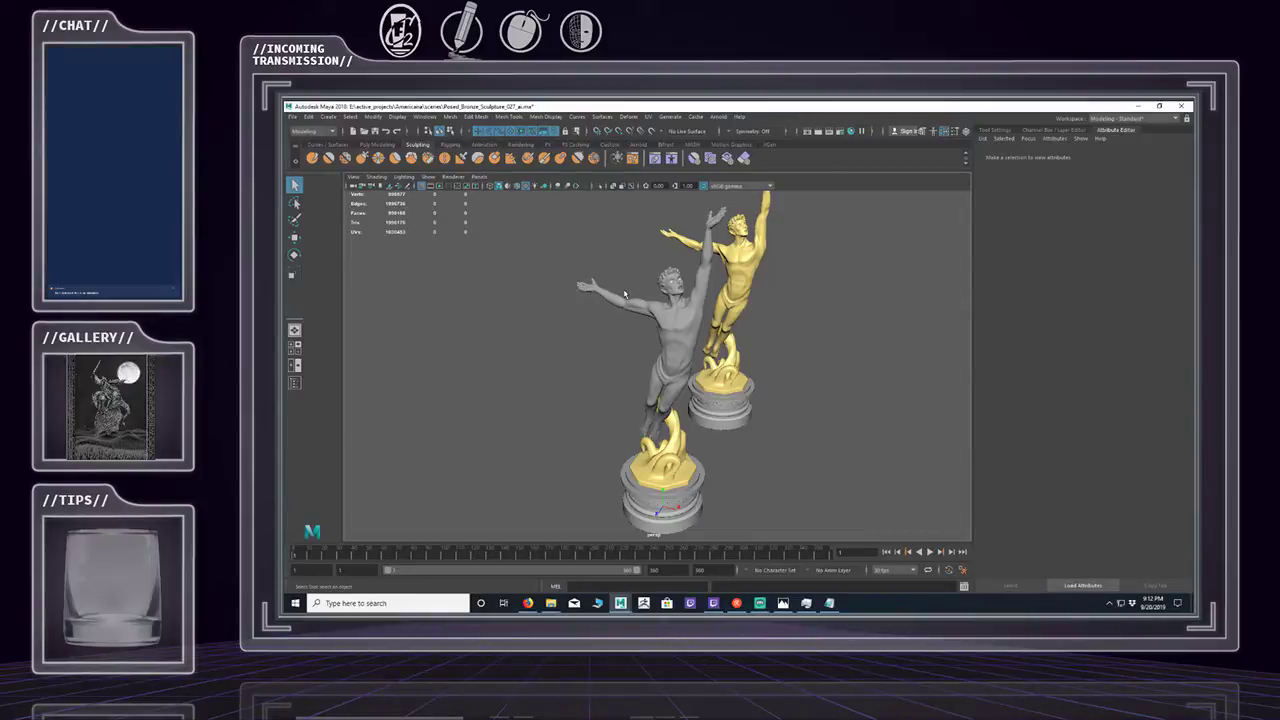
Inspect the grey figure's head, torso and outstretched arms from the front, above and behind.
left_click_drag(624, 294, 640, 314, "alt")
middle_click_drag(650, 300, 652, 332, "alt")
right_click_drag(680, 316, 878, 312, "alt")
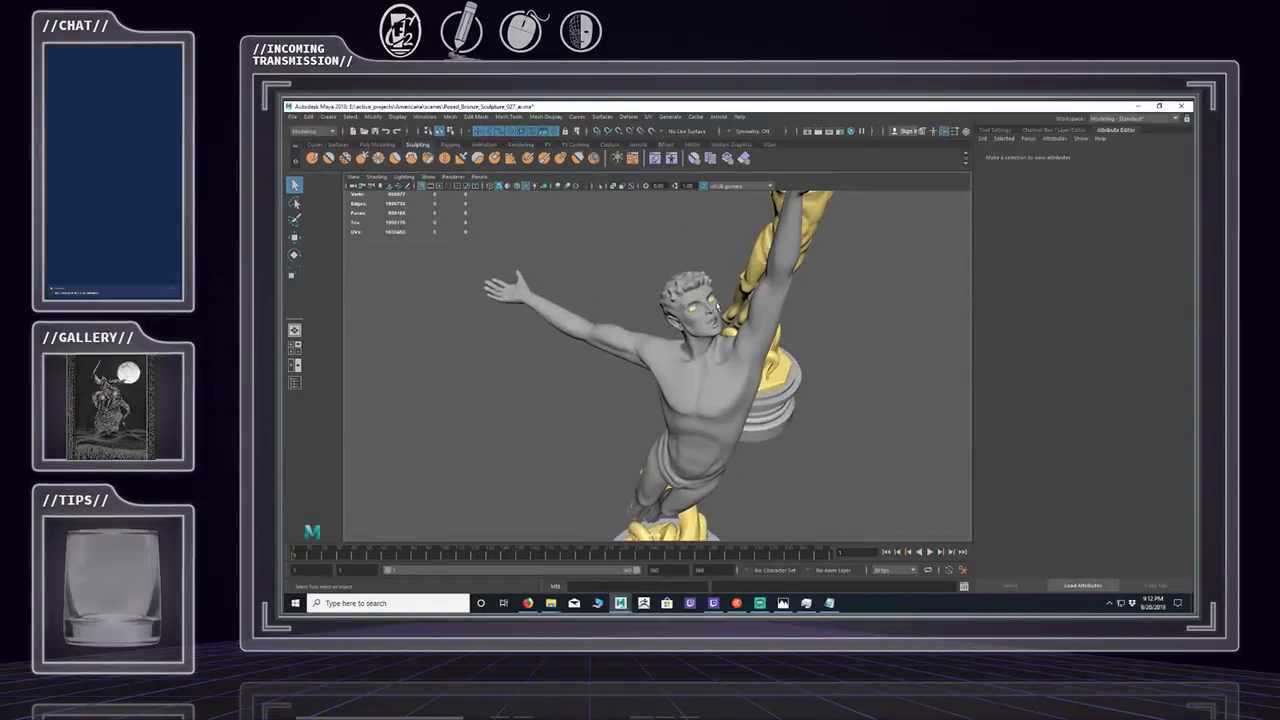
right_click_drag(717, 306, 769, 308, "alt")
left_click_drag(754, 316, 722, 245, "alt")
left_click_drag(702, 296, 742, 314, "alt")
middle_click_drag(742, 314, 746, 299, "alt")
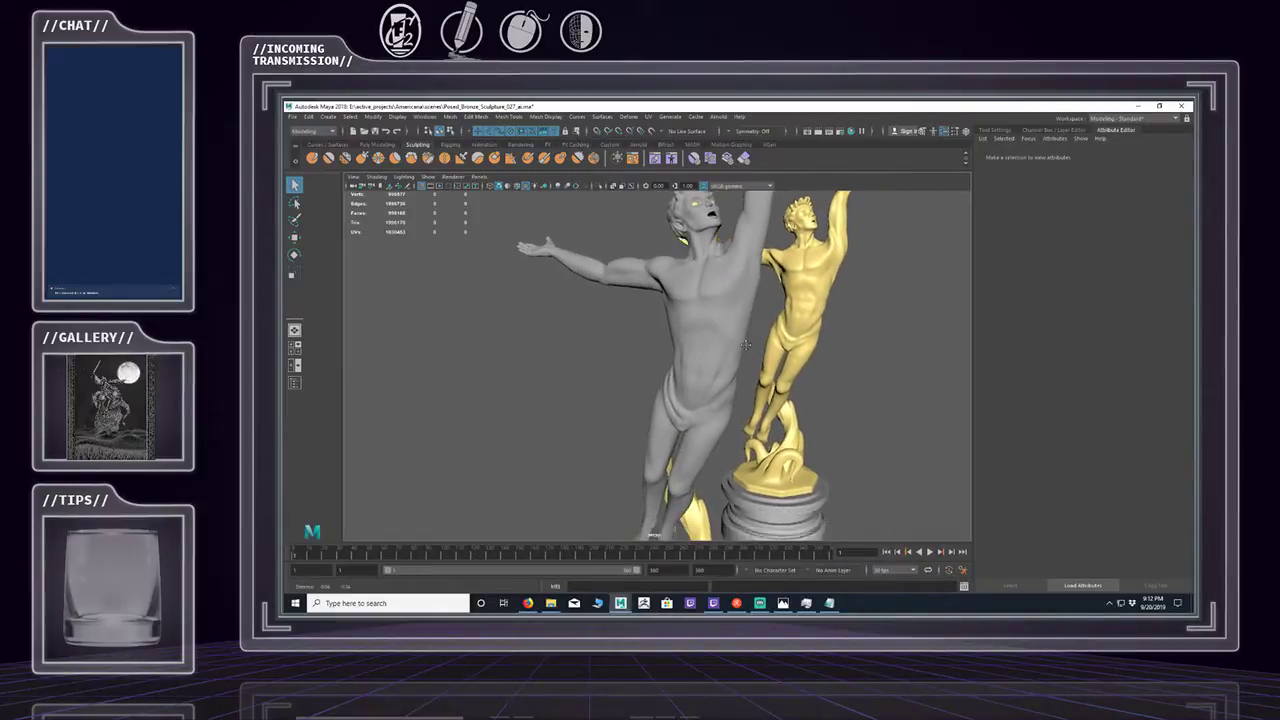
right_click_drag(746, 299, 690, 288, "alt")
middle_click_drag(689, 286, 665, 306, "alt")
left_click_drag(665, 305, 855, 322, "alt")
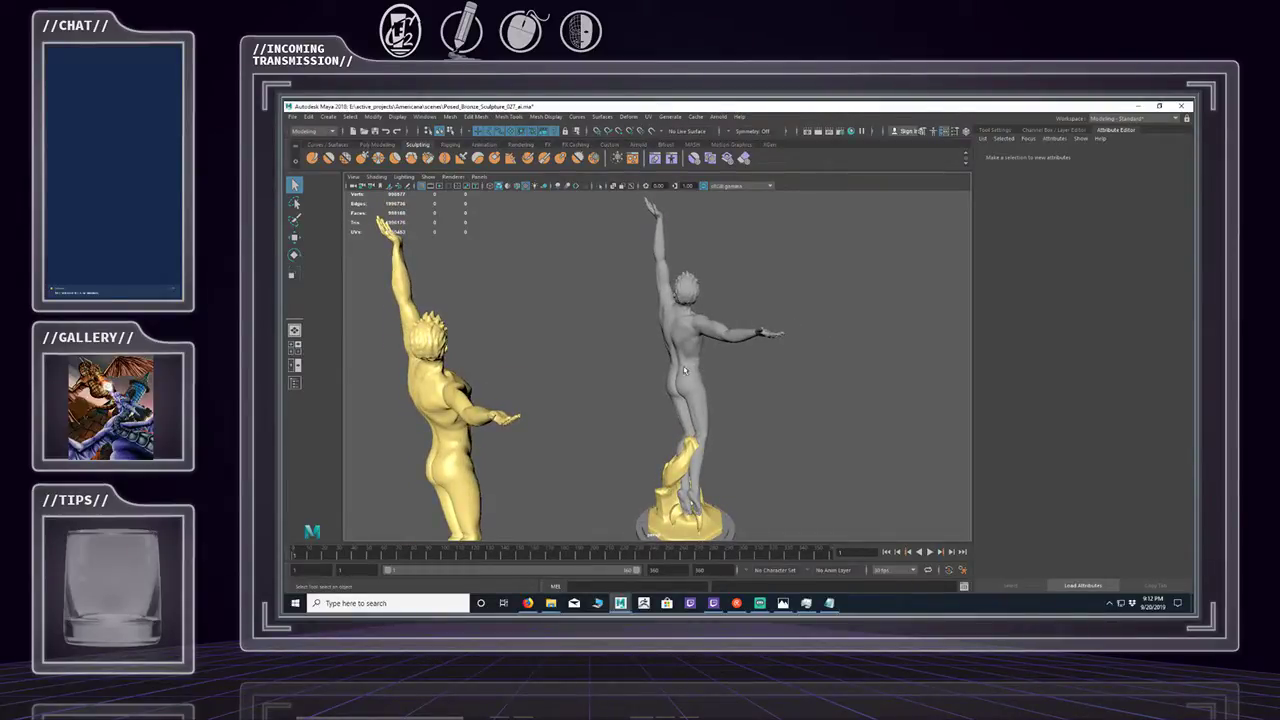
left_click_drag(708, 366, 470, 354, "alt")
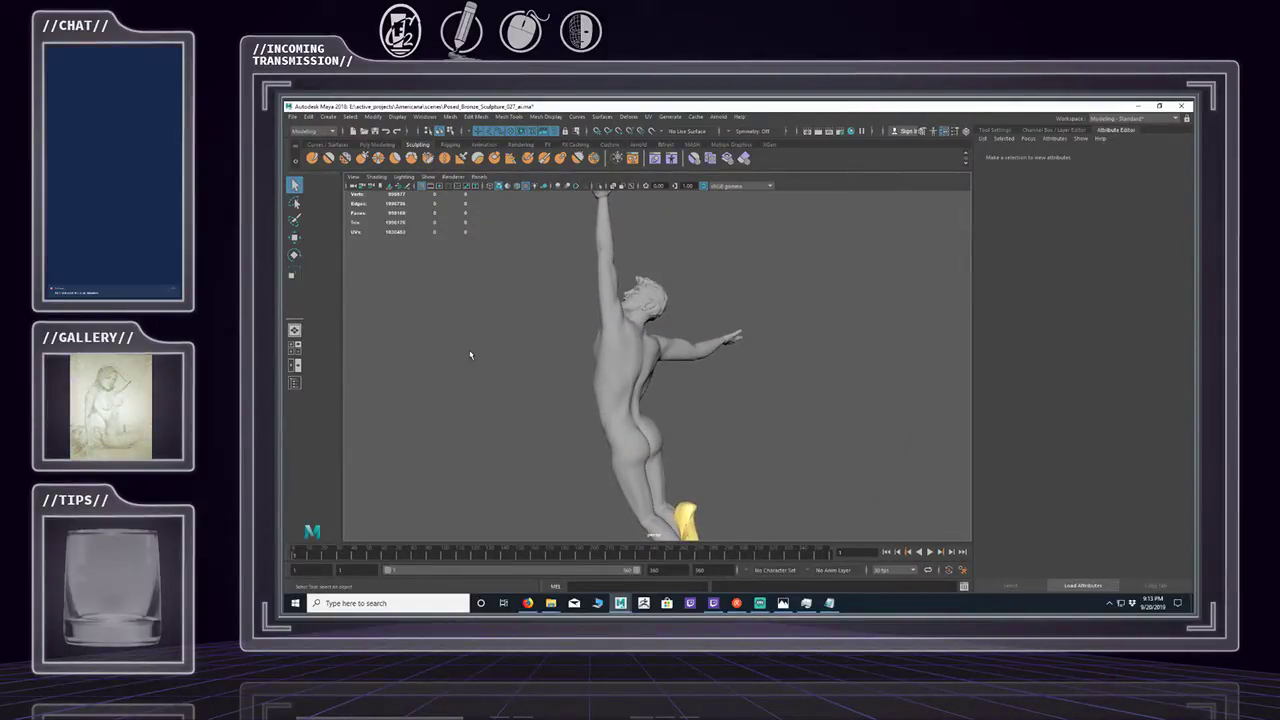
left_click_drag(514, 354, 943, 389, "alt")
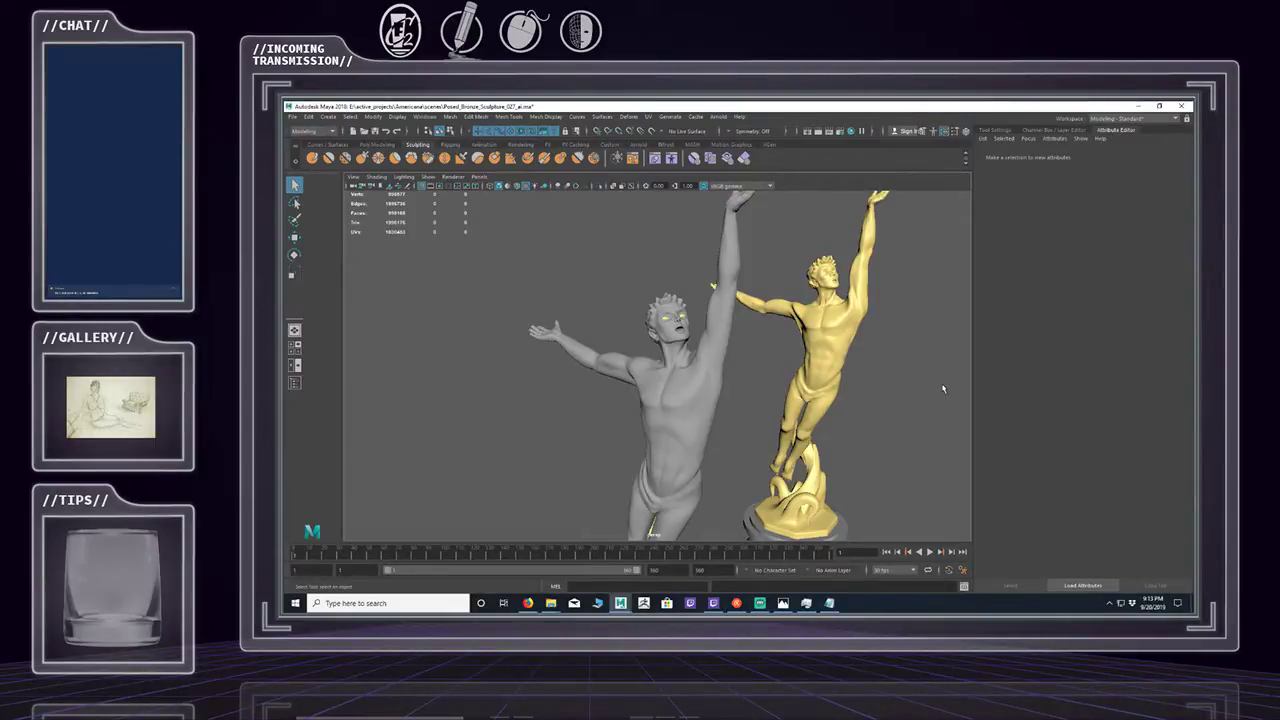
Examine the grey figure's feet, wave base and pedestal, as well as its face and raised arms from above.
left_click_drag(862, 262, 657, 469, "alt")
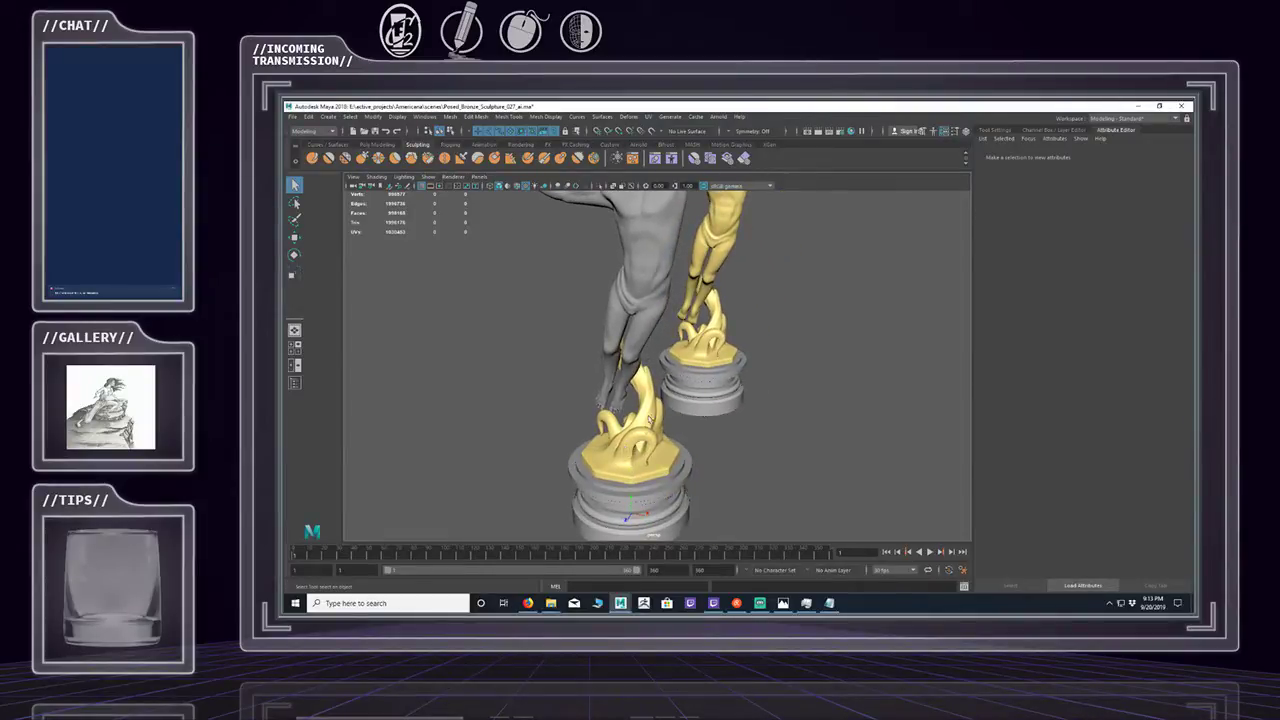
left_click_drag(681, 382, 636, 390, "alt")
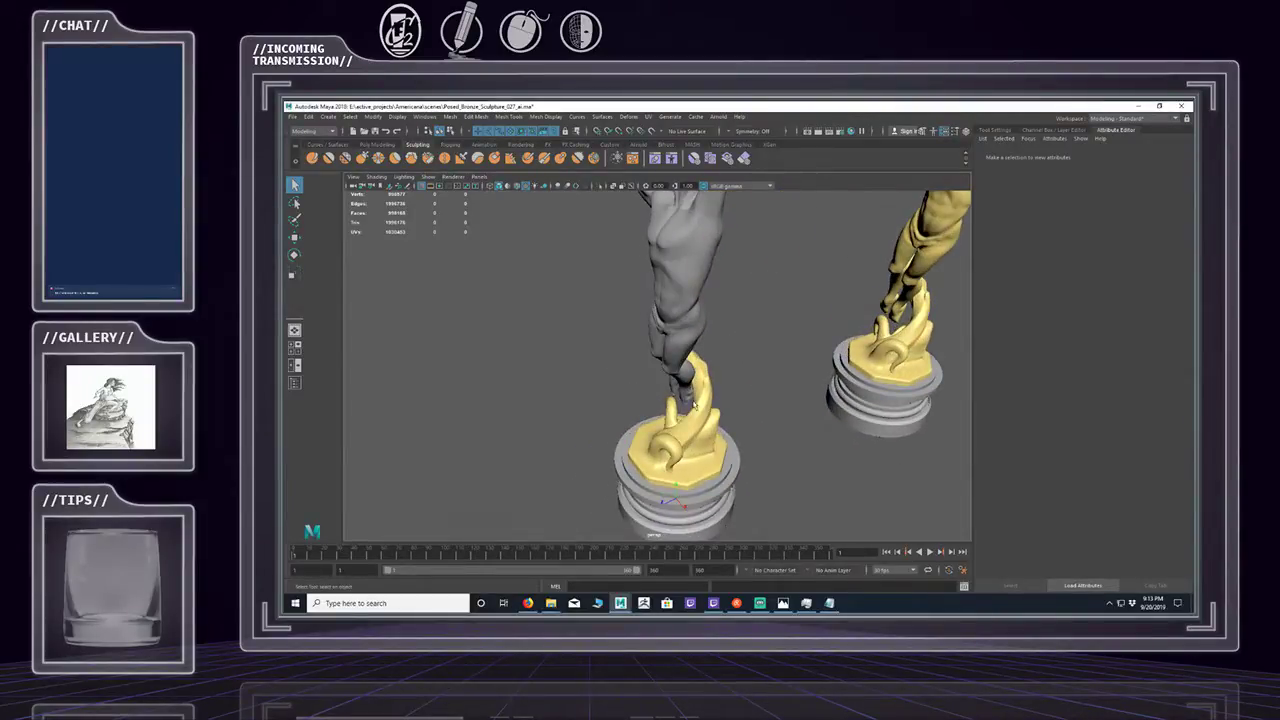
right_click_drag(692, 400, 765, 382, "alt")
left_click_drag(765, 382, 637, 430, "alt")
left_click(647, 417)
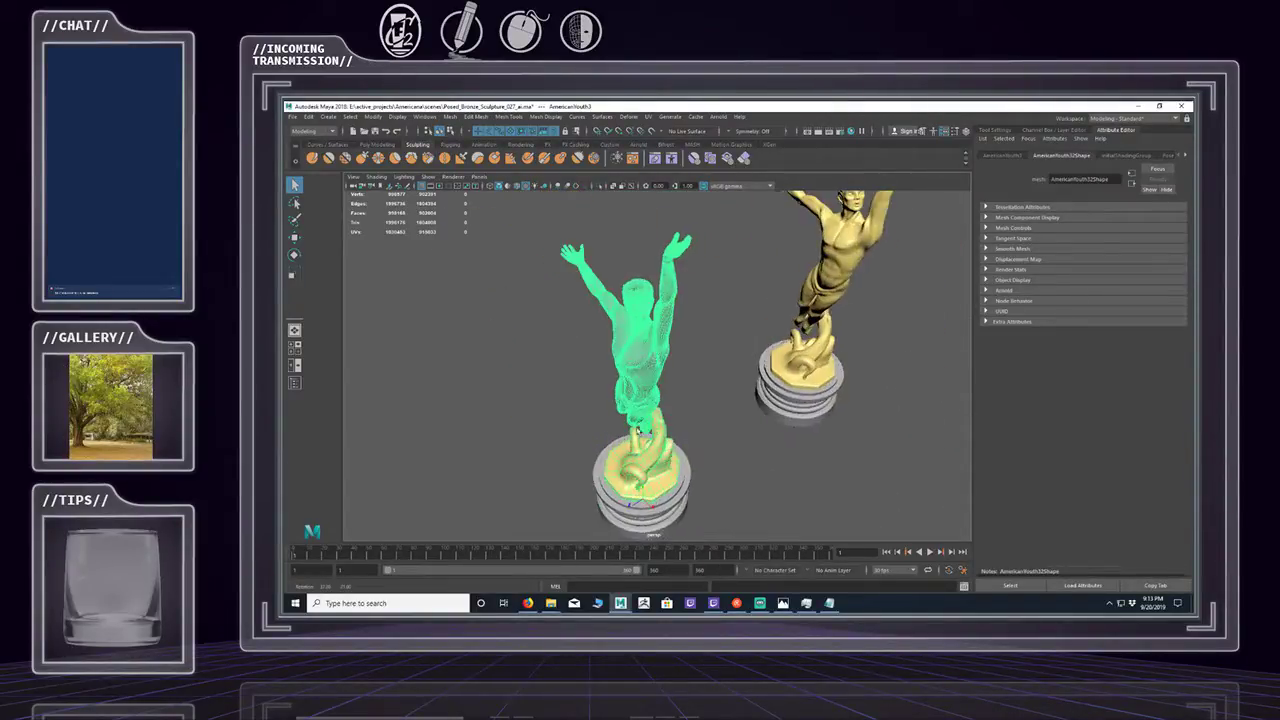
right_click_drag(652, 350, 728, 420, "alt")
left_click(646, 300)
right_click_drag(646, 300, 863, 369, "alt")
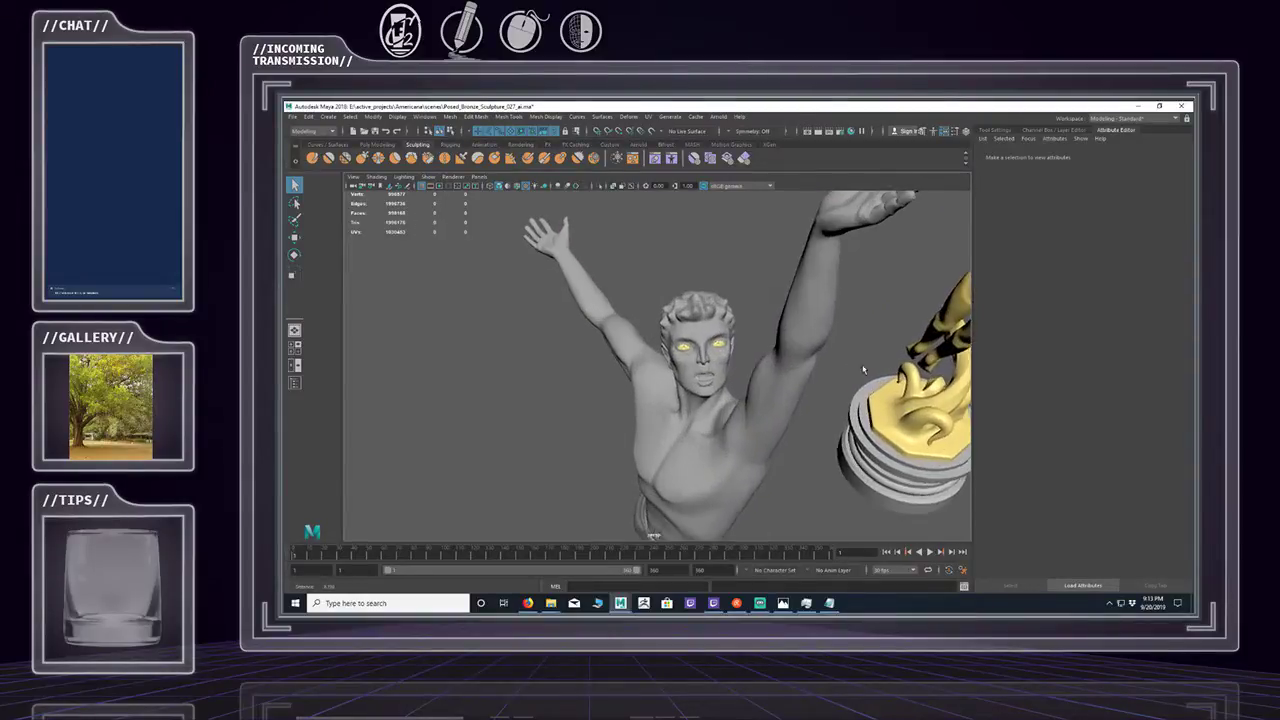
scroll(864, 370, "down", 10)
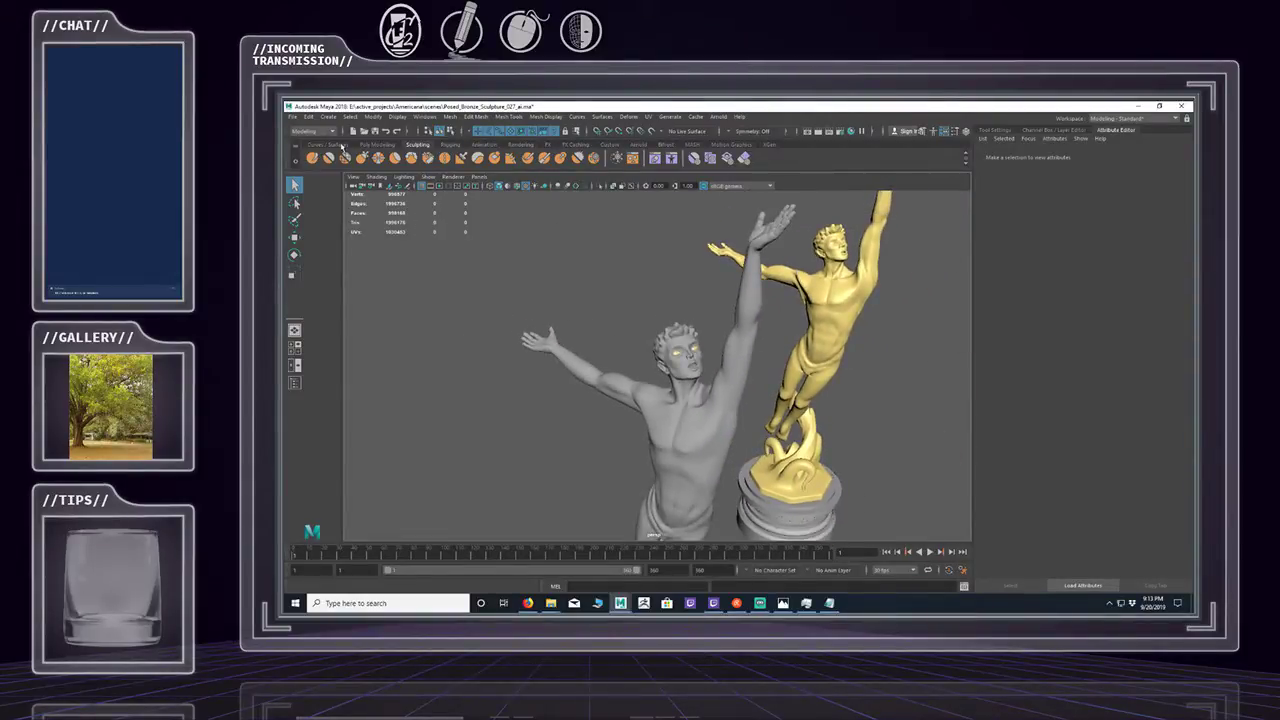
Create a polygon torus, show it in the four-view layout and open its creation inputs.
left_click(377, 145)
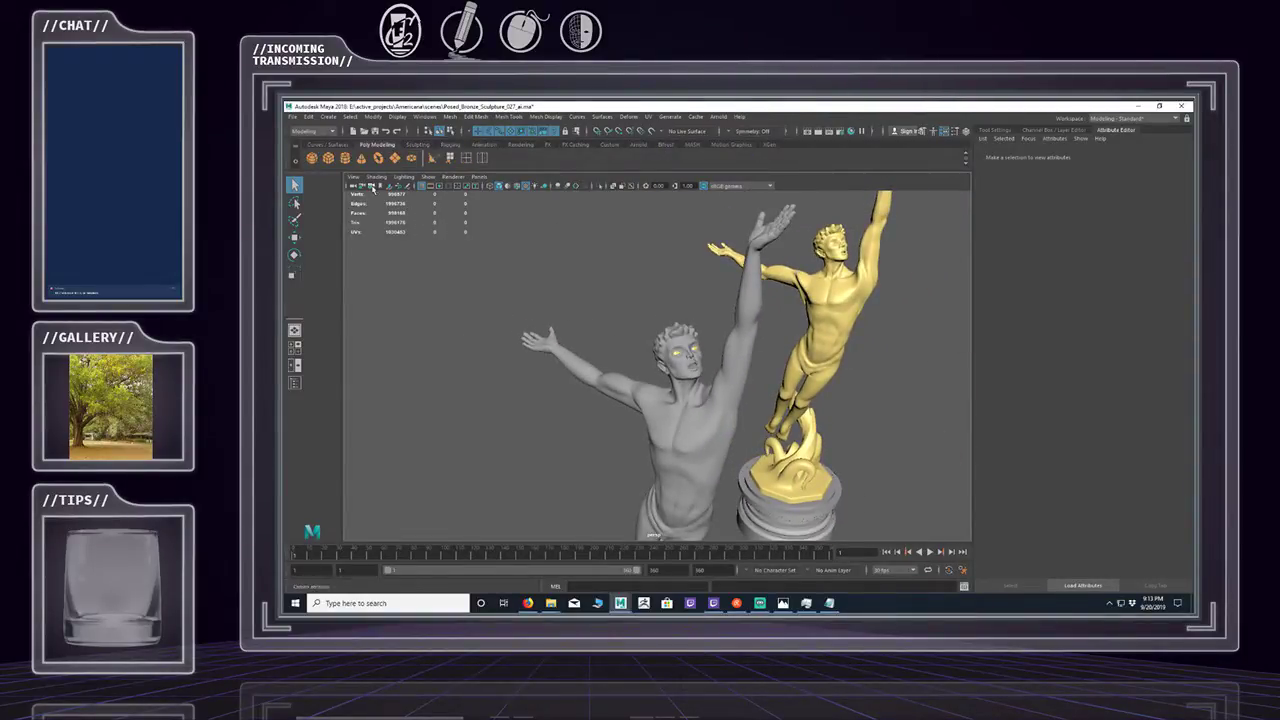
left_click(378, 158)
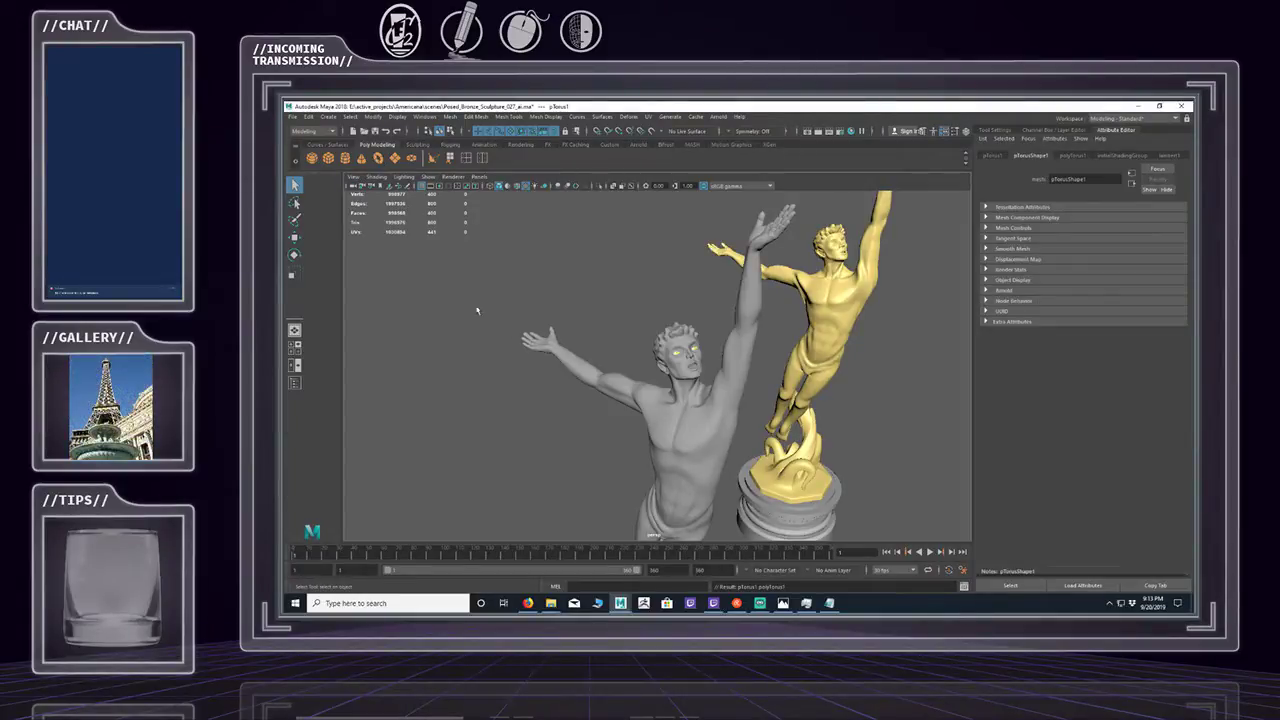
key("space")
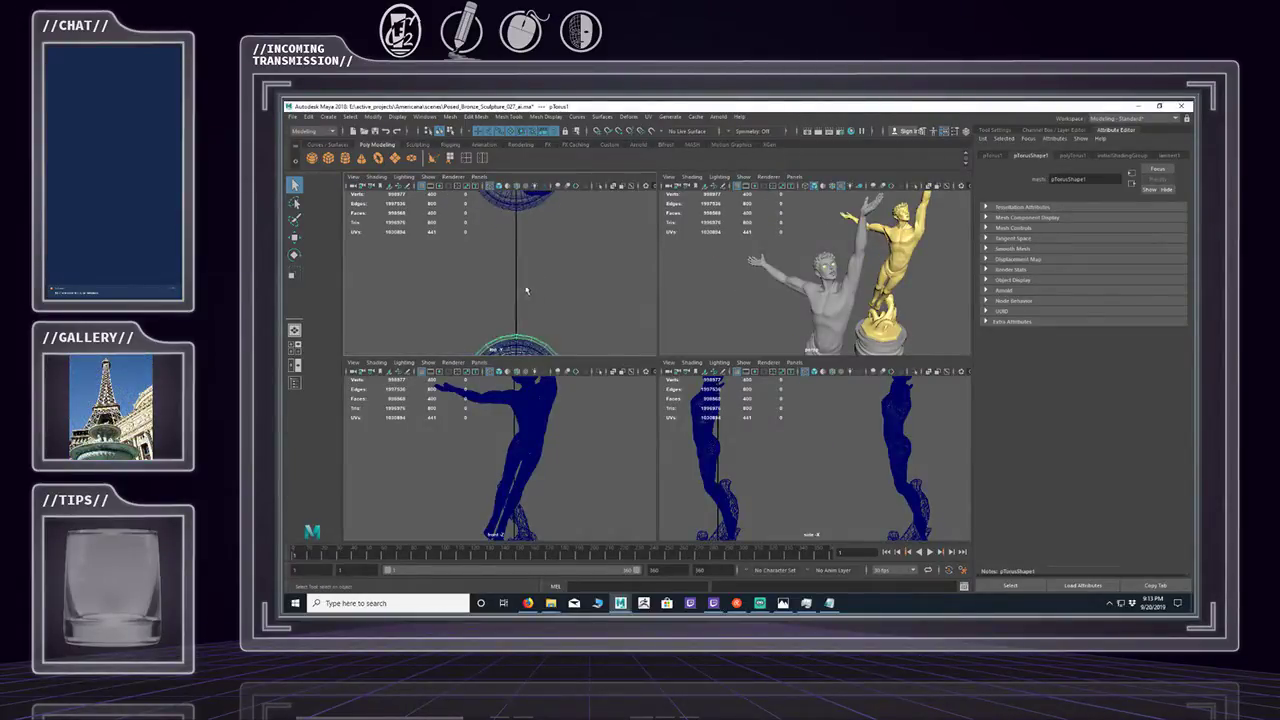
middle_click_drag(532, 224, 575, 261, "alt")
right_click_drag(575, 261, 426, 287, "alt")
key("w")
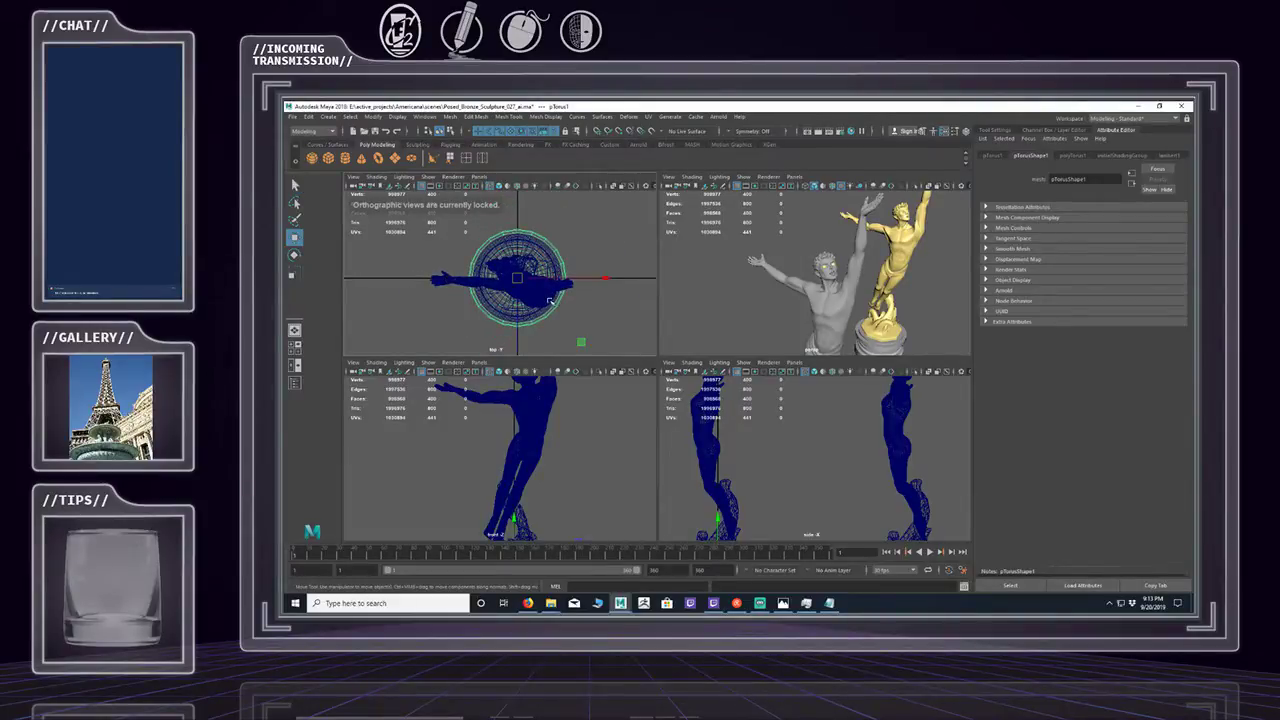
left_click(1066, 131)
left_click(1000, 265)
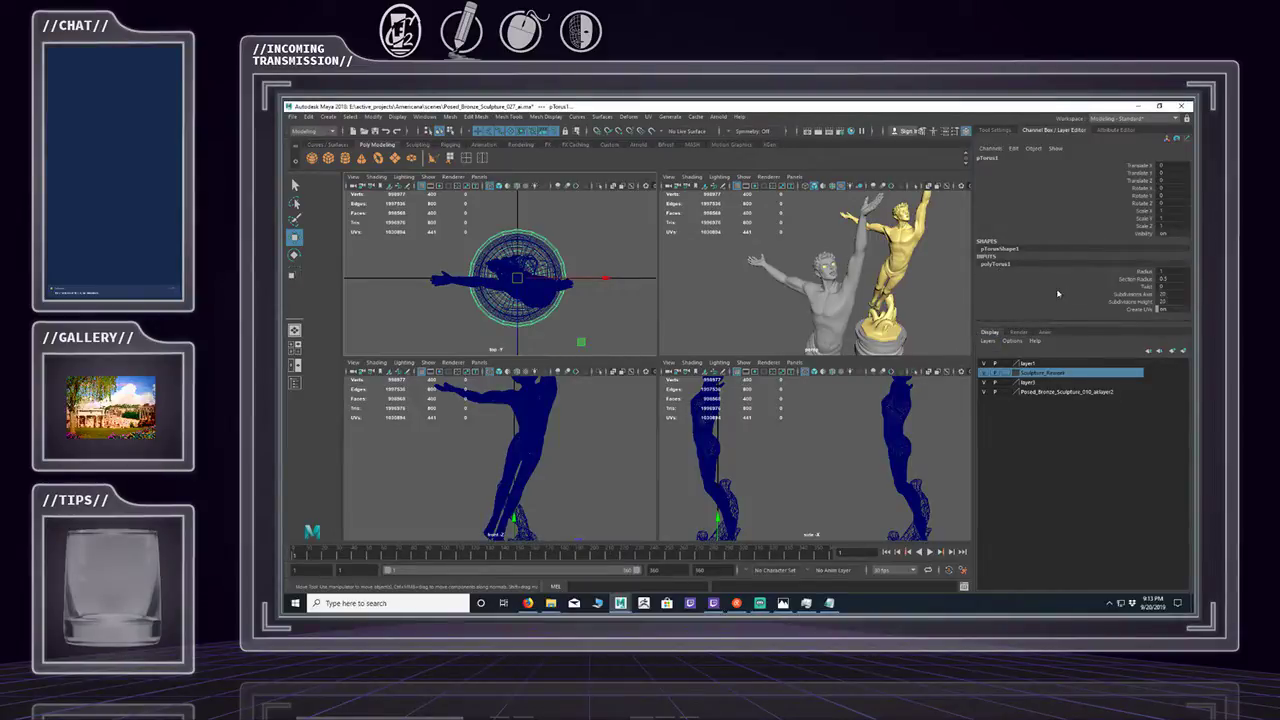
Raise the torus from the base to the grey figure's head and shift it slightly along X toward the head.
scroll(543, 298, "up", 2)
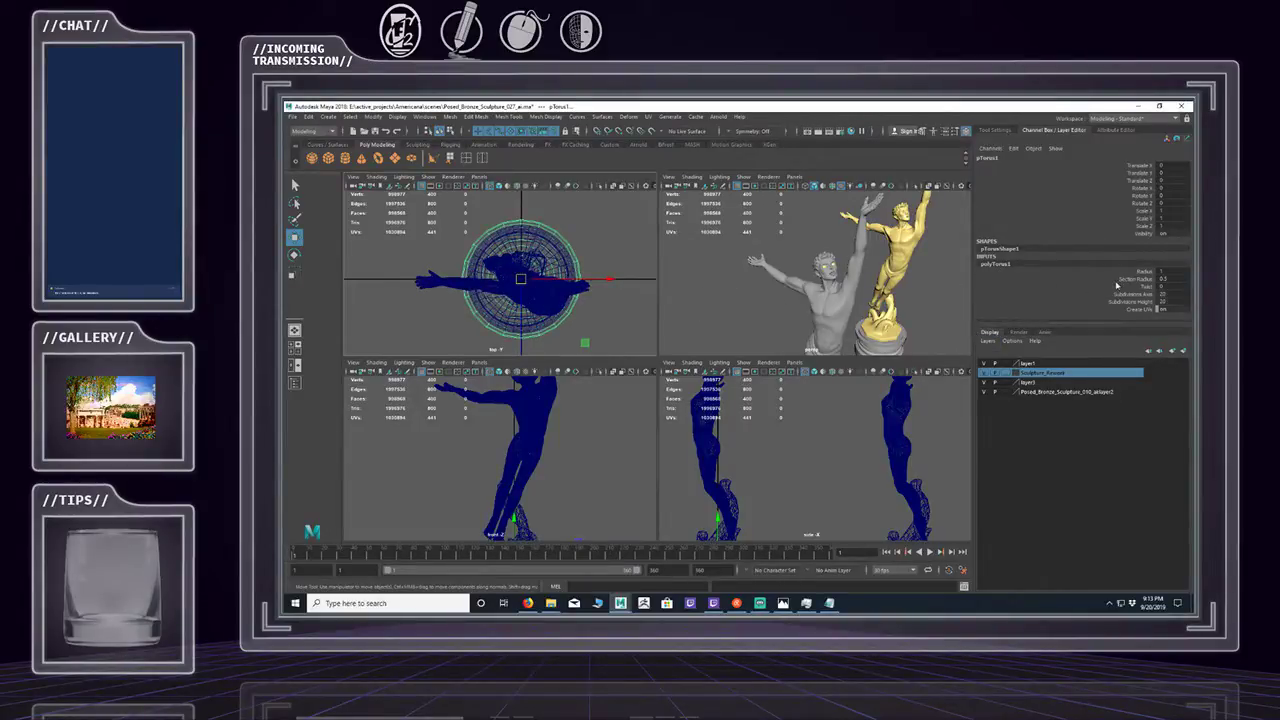
scroll(534, 319, "up", 5)
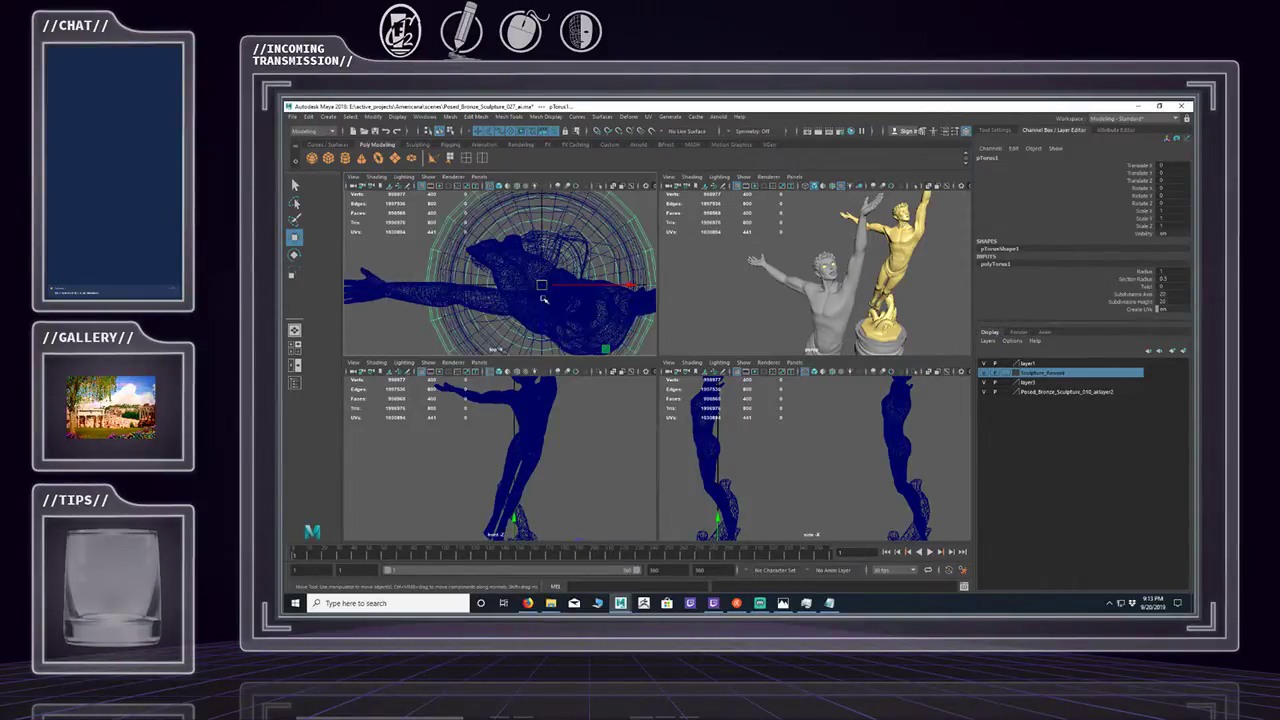
middle_click_drag(577, 305, 526, 234, "alt")
middle_click_drag(541, 536, 525, 430, "alt")
right_click_drag(525, 430, 432, 408, "alt")
middle_click_drag(516, 443, 520, 474, "alt")
right_click_drag(520, 474, 475, 452, "alt")
mouse_move(498, 469)
middle_mouse_down("alt")
mouse_move(498, 517)
mouse_move(500, 474)
middle_mouse_up("alt")
left_click_drag(506, 508, 522, 376)
middle_click_drag(522, 376, 534, 456, "alt")
left_click_drag(534, 457, 521, 453)
right_click_drag(522, 452, 542, 446, "alt")
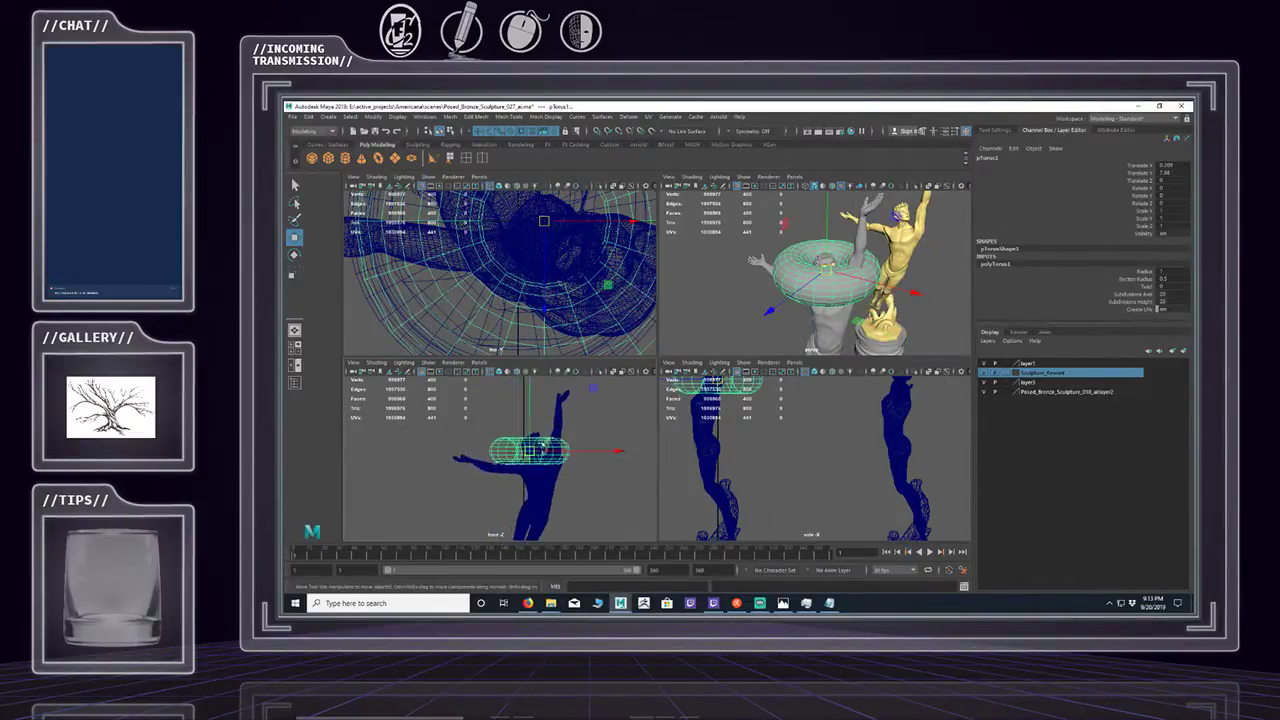
middle_click_drag(549, 449, 521, 443, "alt")
scroll(520, 443, "up", 1)
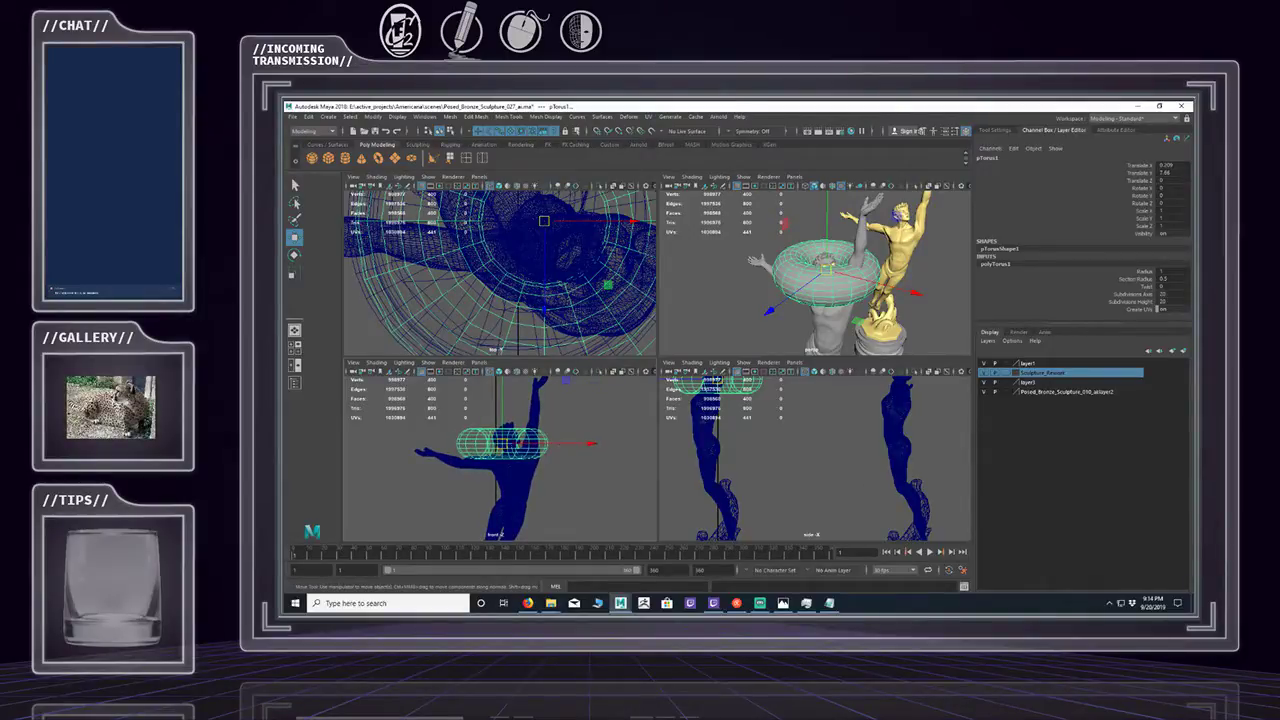
Set the torus radius to 0.25 and its section radius to 0.1.
key("alt+Tab")
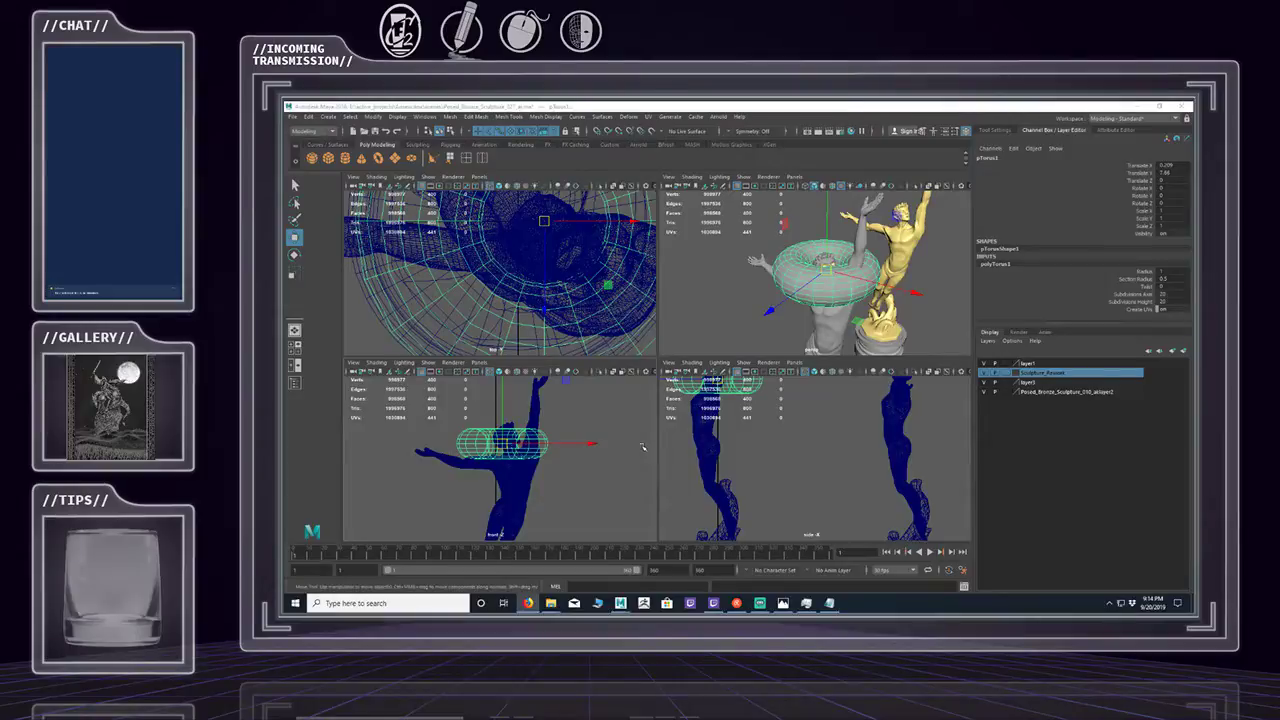
left_click_drag(526, 274, 455, 276, "alt")
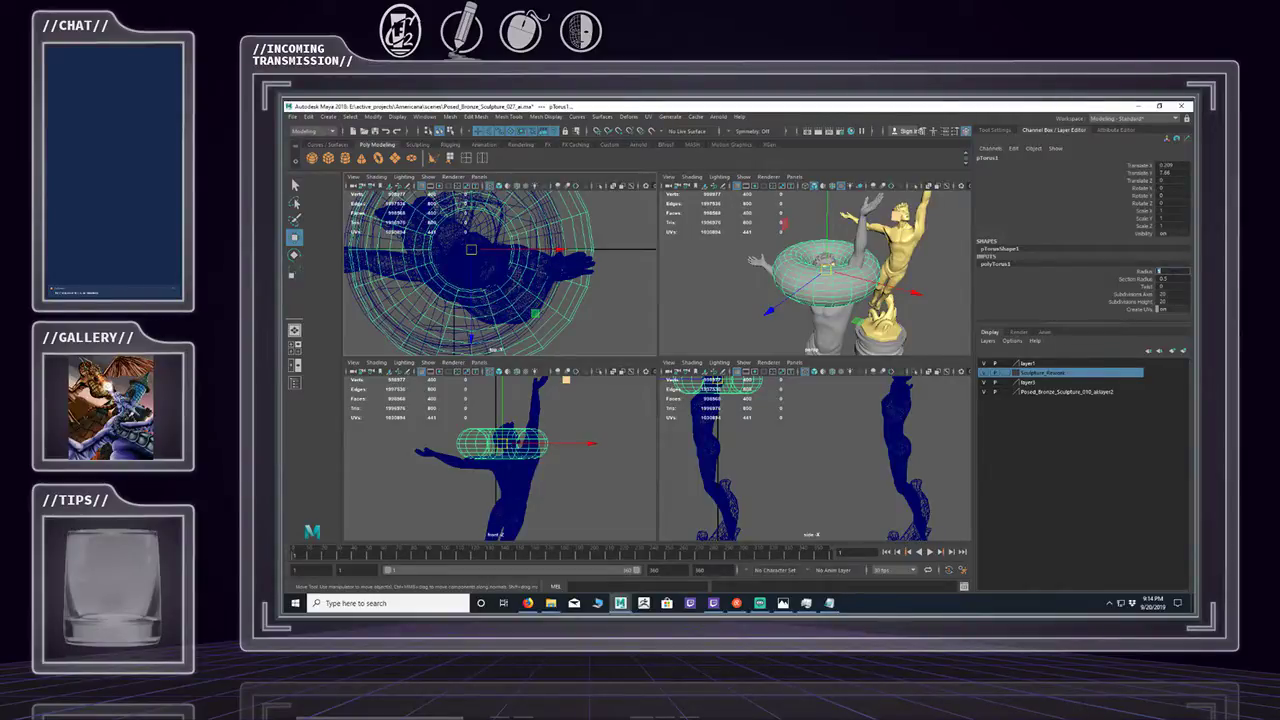
left_click(1177, 281)
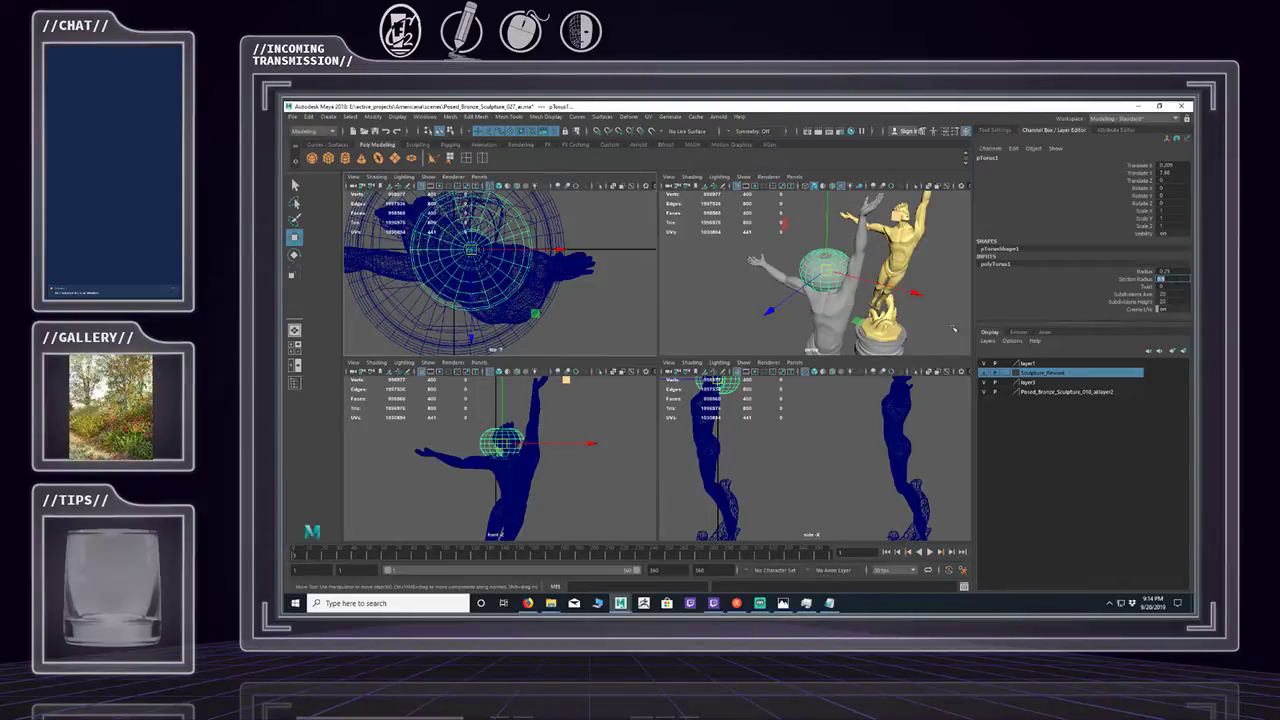
right_click_drag(514, 288, 606, 271, "alt")
middle_click_drag(512, 283, 548, 296, "alt")
left_click_drag(547, 298, 556, 296, "alt")
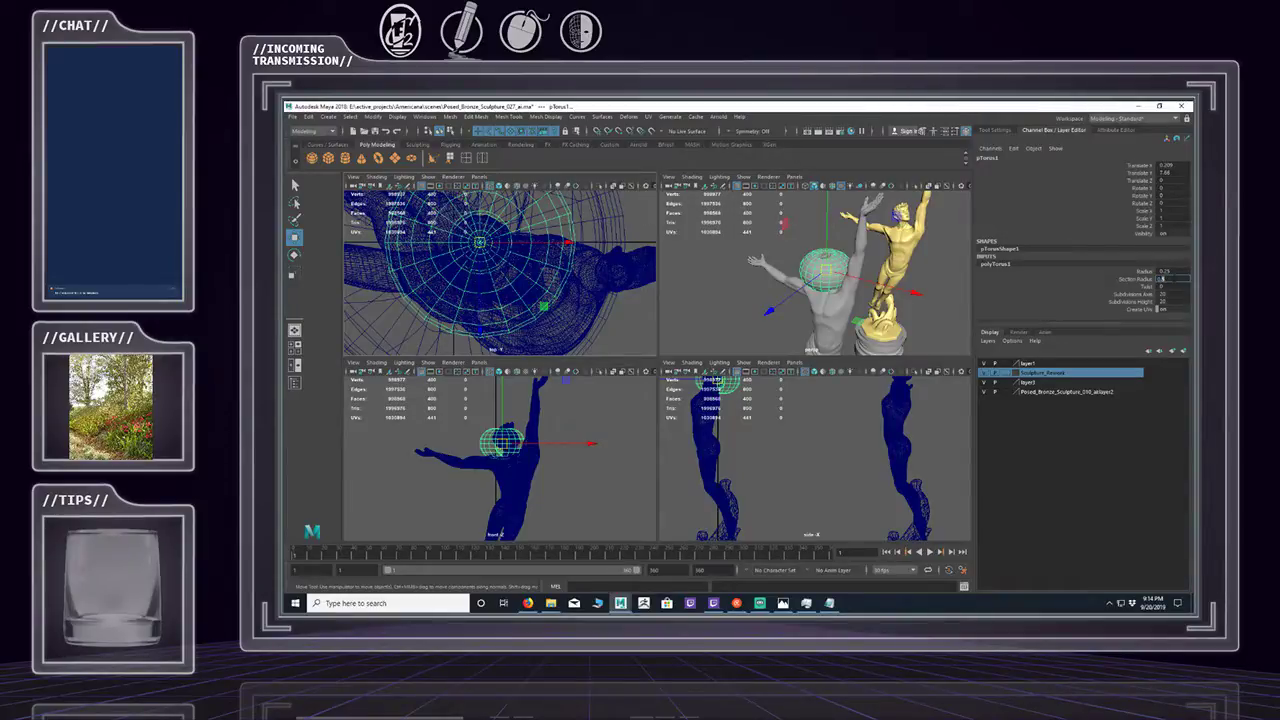
left_click(1177, 285)
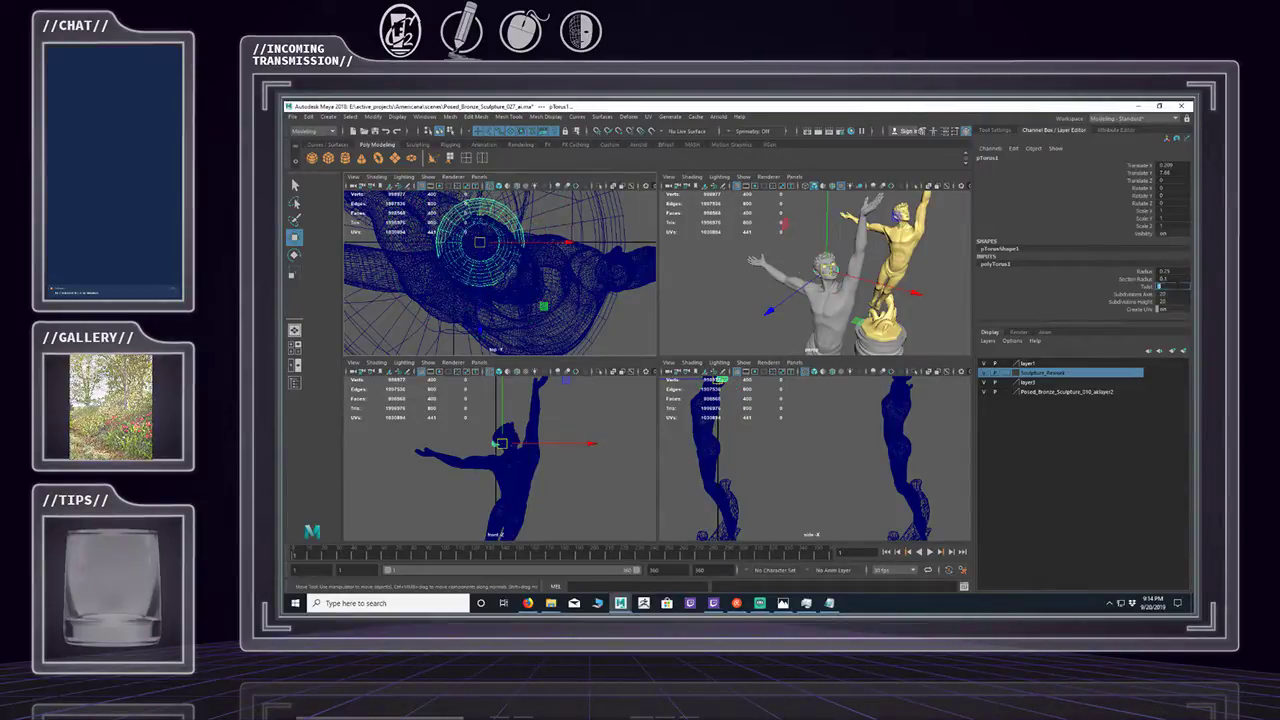
Move the torus in X and Z in an enlarged top view so that it rings the grey figure's head.
scroll(521, 288, "up", 2)
mouse_move(520, 289)
left_mouse_down("alt")
mouse_move(506, 236)
mouse_move(528, 271)
left_mouse_up("alt")
key("space")
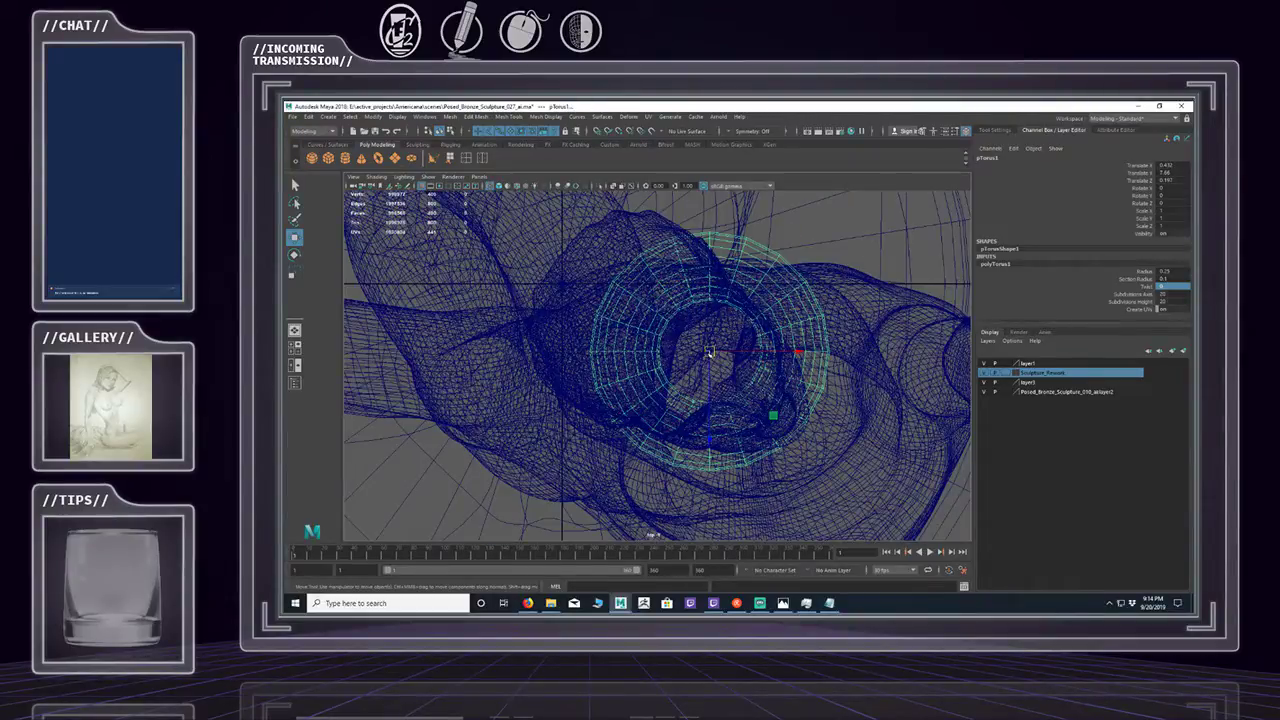
middle_click_drag(790, 372, 710, 302, "alt")
mouse_move(711, 300)
left_mouse_down("alt")
mouse_move(657, 342)
mouse_move(689, 371)
mouse_move(669, 364)
mouse_move(677, 350)
left_mouse_up("alt")
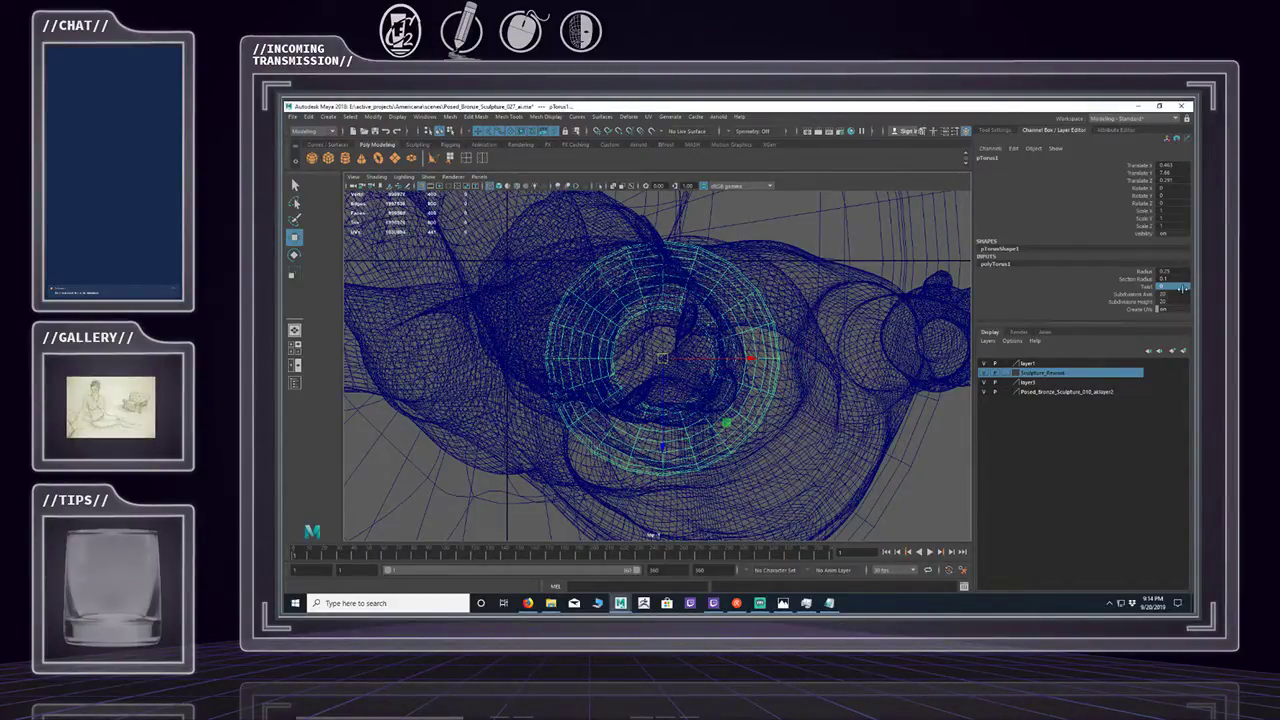
Reduce the torus to 4 axis subdivisions and 3 height subdivisions.
middle_click_drag(1177, 296, 1171, 294)
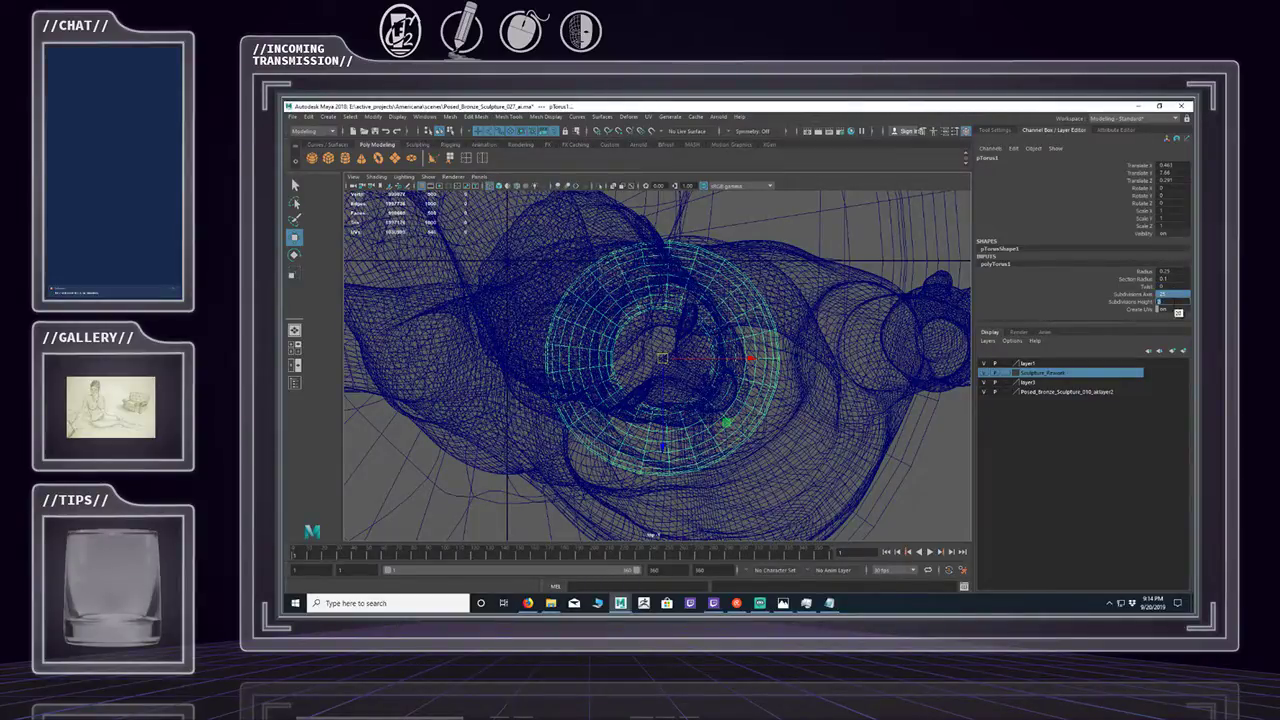
key("Return")
right_click_drag(754, 407, 869, 407, "alt")
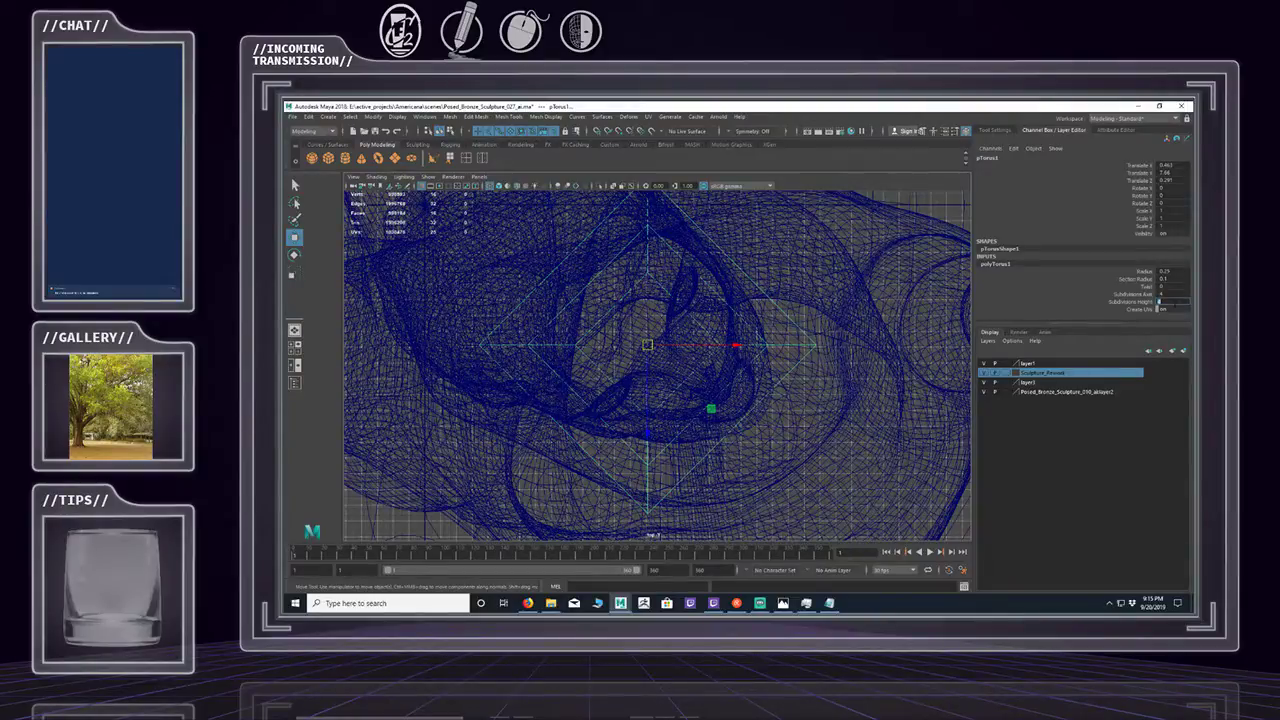
left_click(1176, 286)
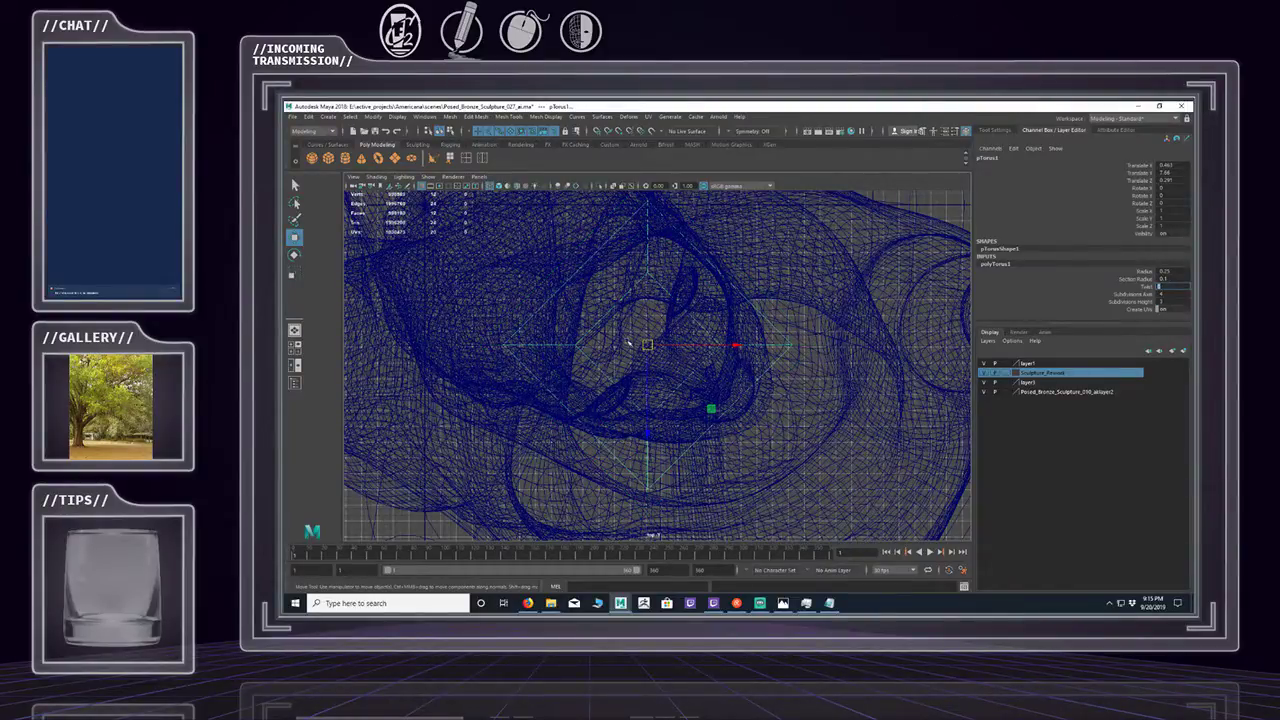
left_click_drag(629, 343, 711, 293, "alt")
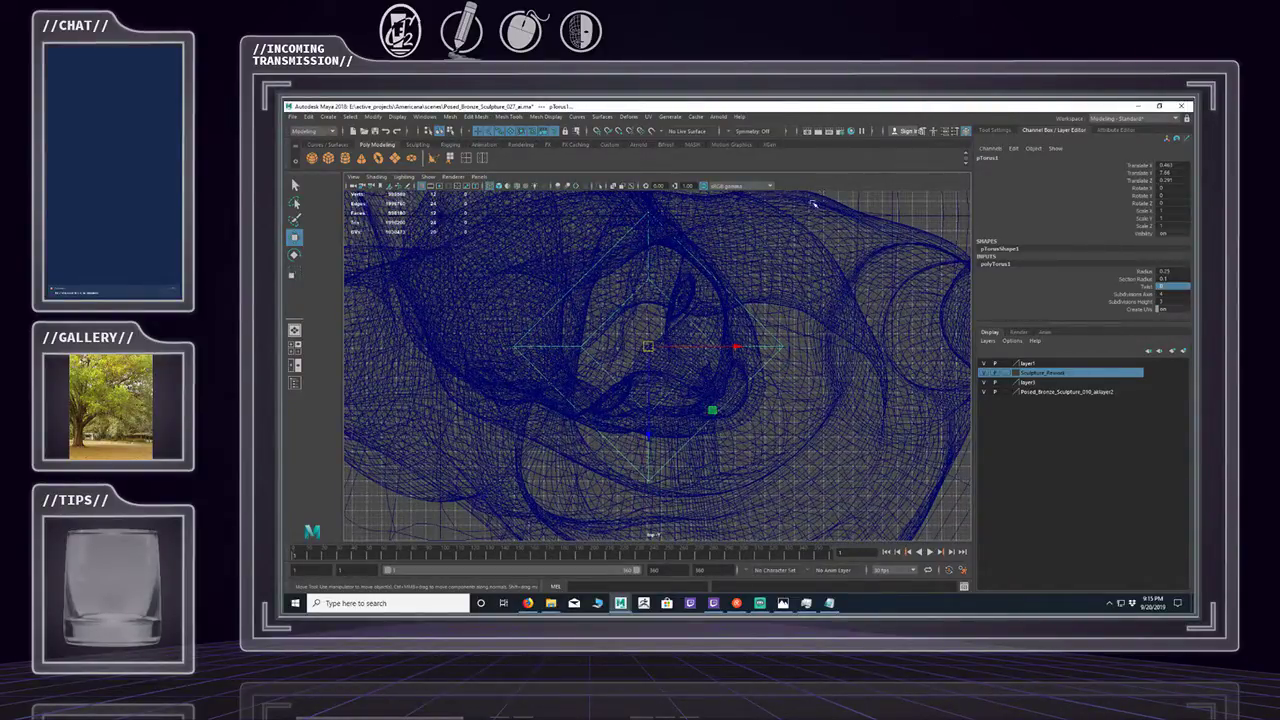
Set the torus radius to 0.1 and its section radius to 0.01.
key("space")
middle_click_drag(487, 473, 557, 466, "alt")
right_click_drag(557, 466, 752, 463, "alt")
left_click(620, 450, "alt")
middle_click_drag(620, 450, 506, 466, "alt")
right_click_drag(506, 466, 549, 441, "alt")
scroll(549, 440, "up", 5)
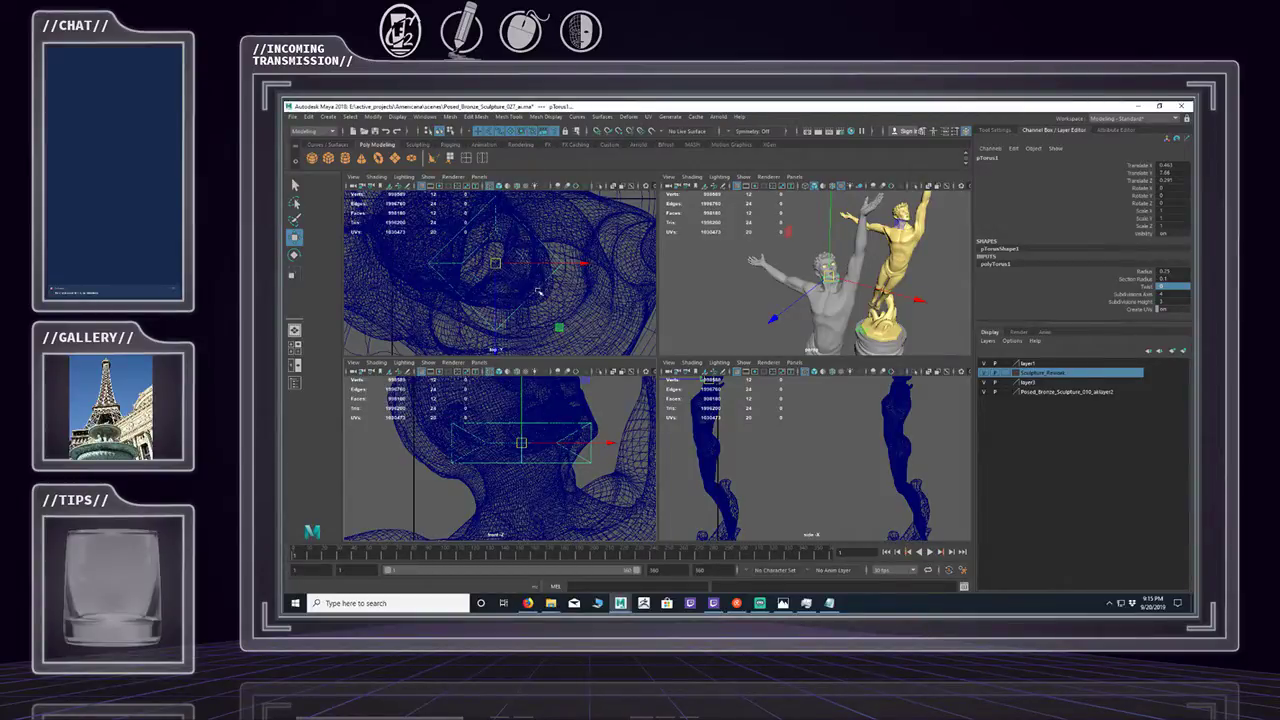
left_click(1168, 272)
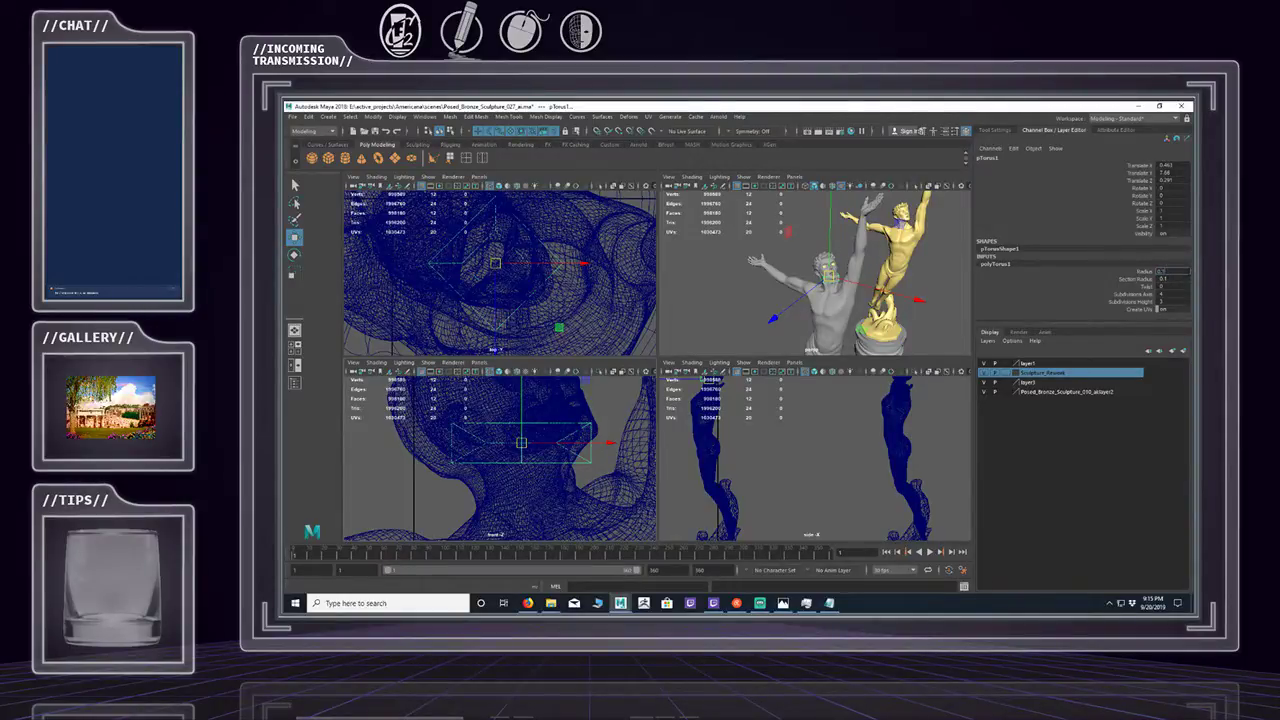
key("Return")
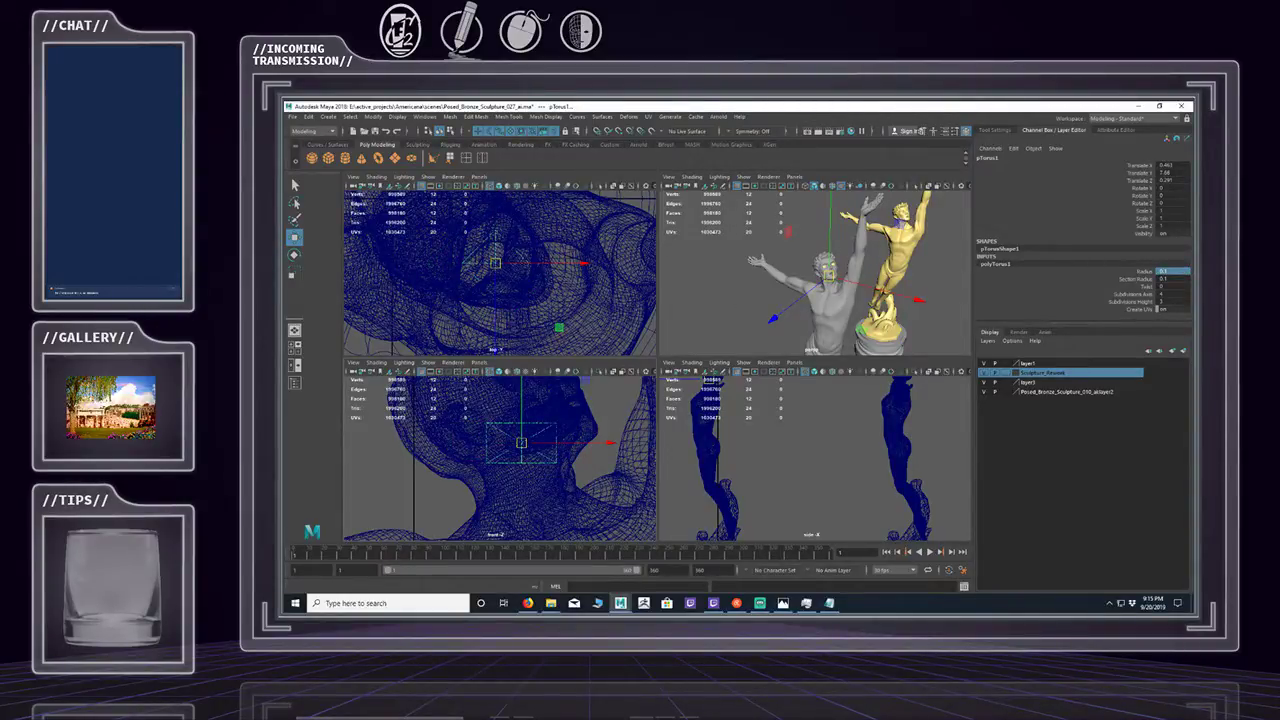
left_click(1177, 280)
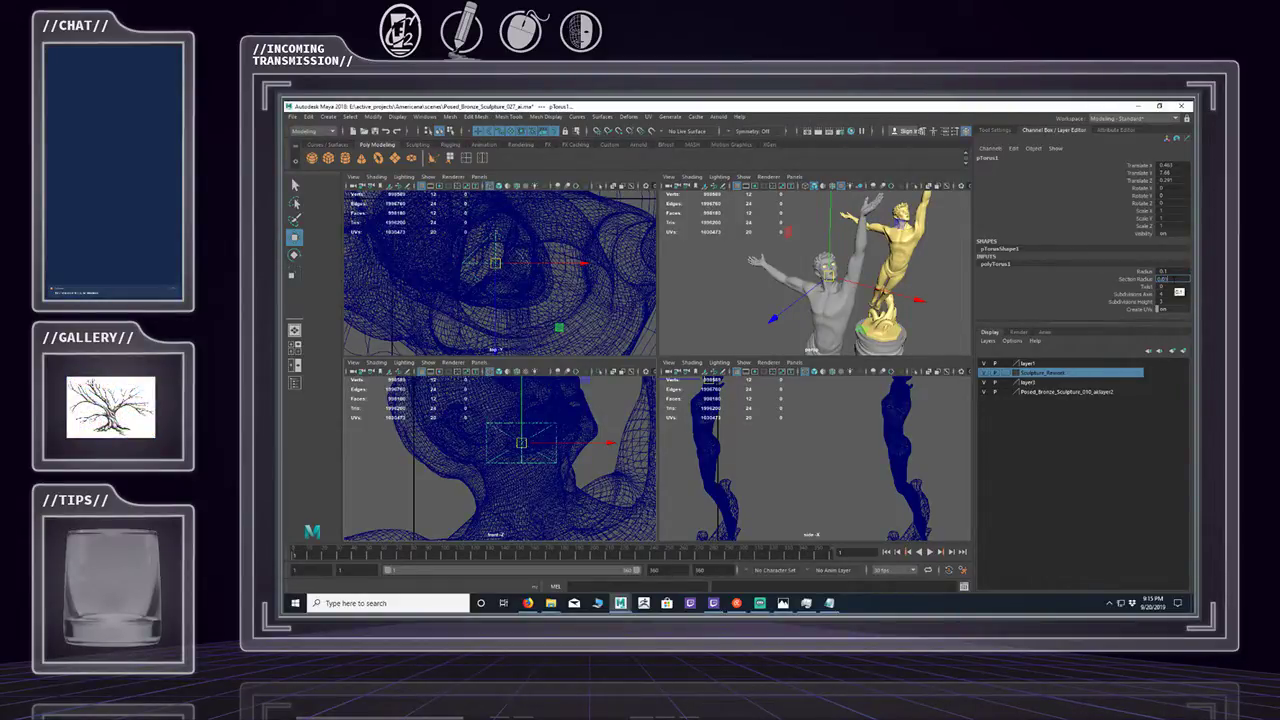
key("Return")
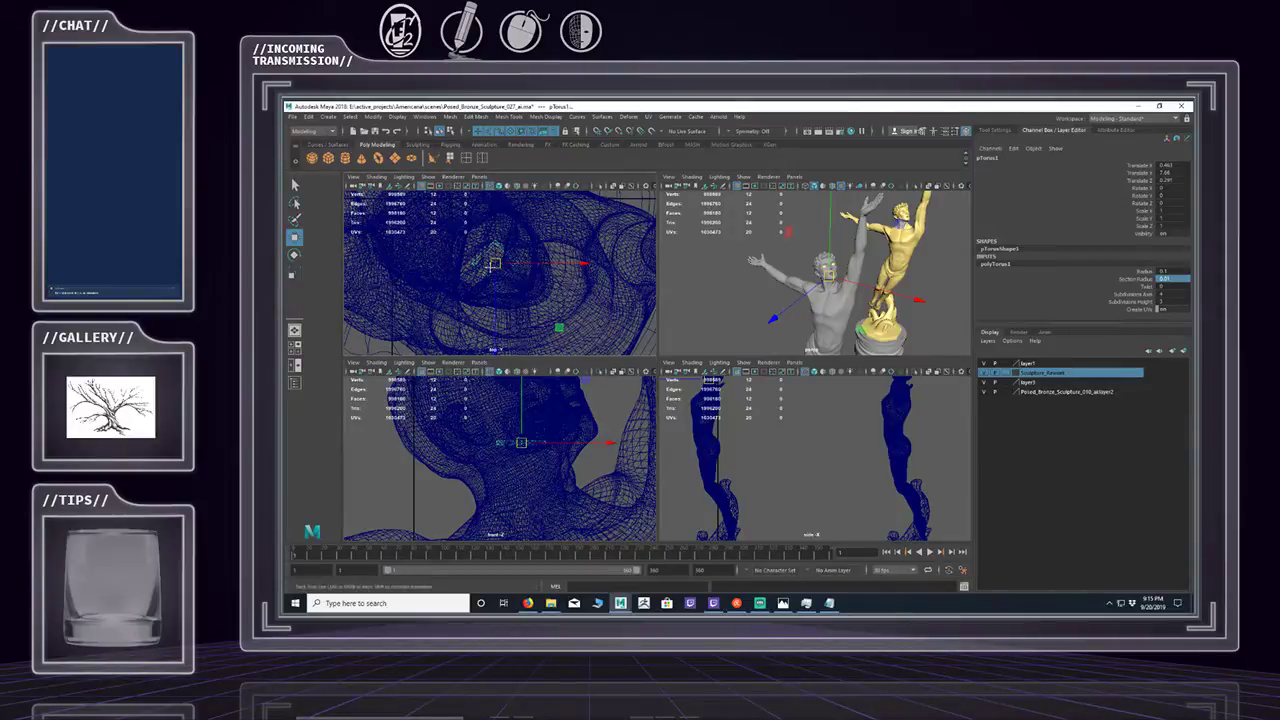
Move the torus in X and Z toward the grey figure's mouth in the top view and raise it in the front view.
right_click_drag(488, 268, 579, 296, "alt")
middle_click_drag(579, 296, 580, 266, "alt")
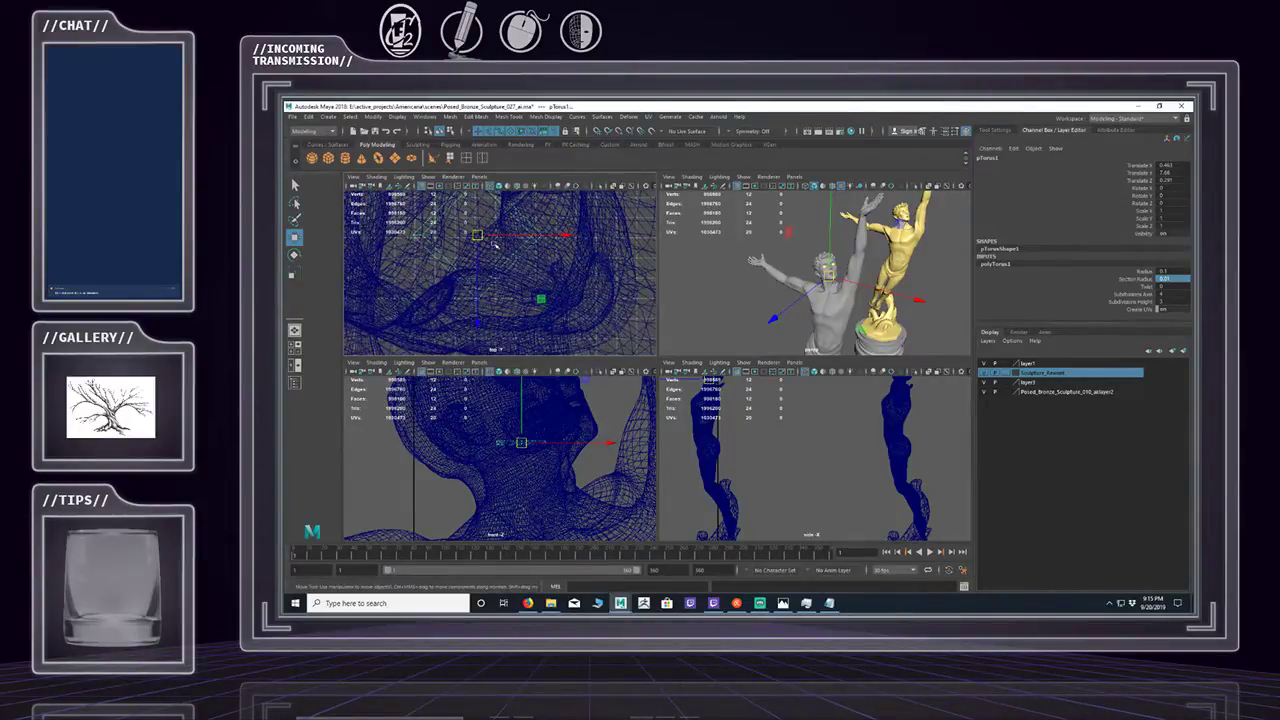
left_click_drag(477, 235, 543, 279)
middle_click_drag(545, 281, 566, 249, "alt")
right_click_drag(566, 249, 549, 266, "alt")
middle_click_drag(577, 267, 543, 268, "alt")
right_click_drag(543, 268, 556, 275, "alt")
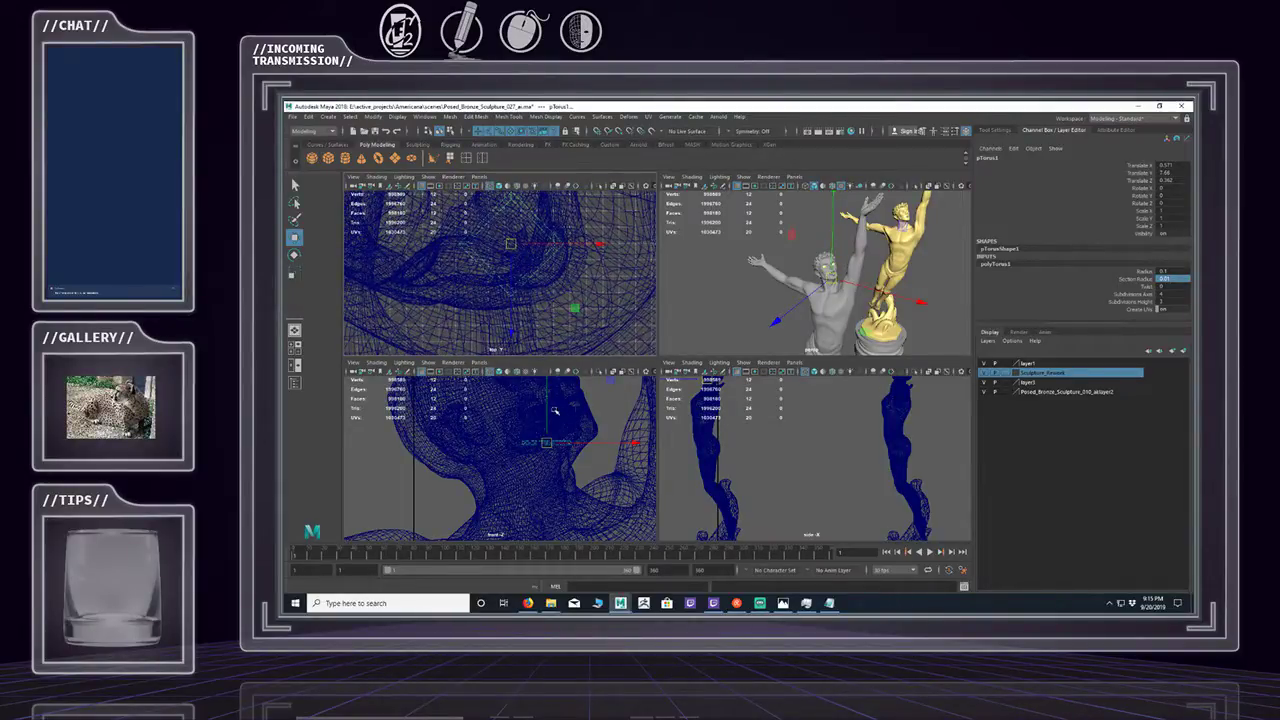
left_click_drag(548, 408, 556, 379)
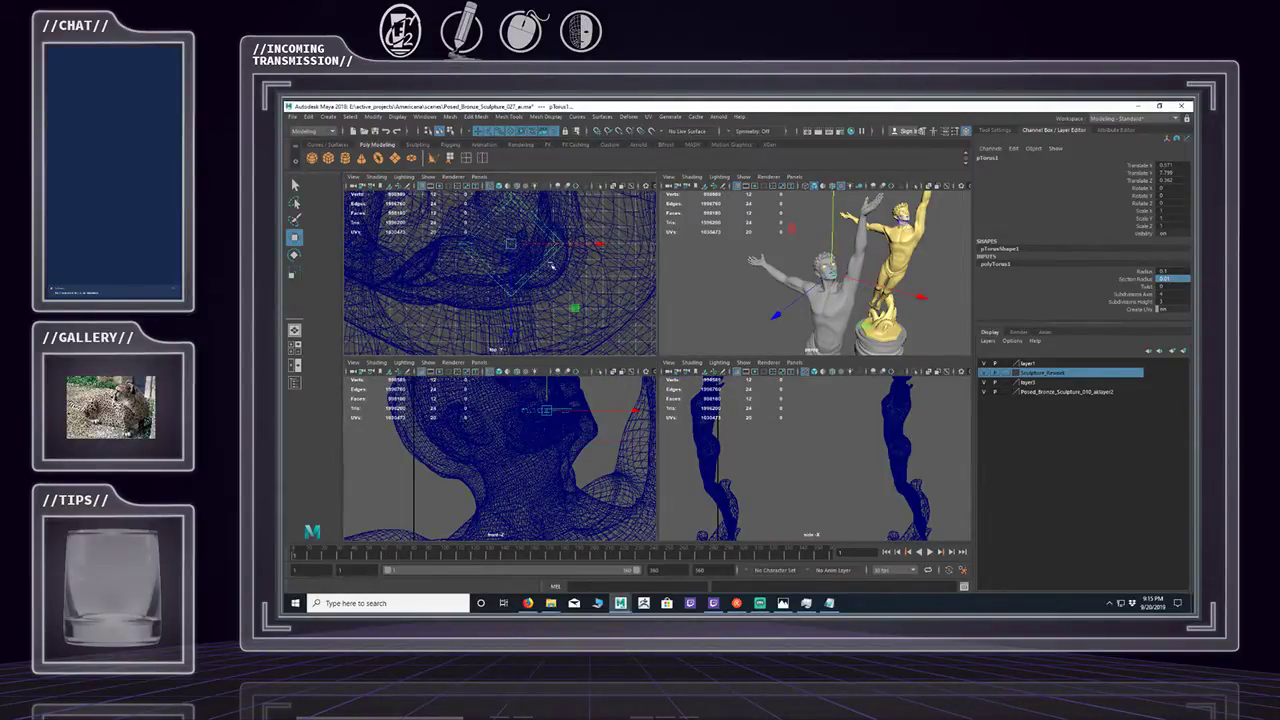
Examine how the torus sits against the figure's mouth in close-up top and front views.
middle_click_drag(537, 270, 539, 297, "alt")
right_click_drag(539, 297, 582, 286, "alt")
right_click_drag(589, 421, 604, 405, "alt")
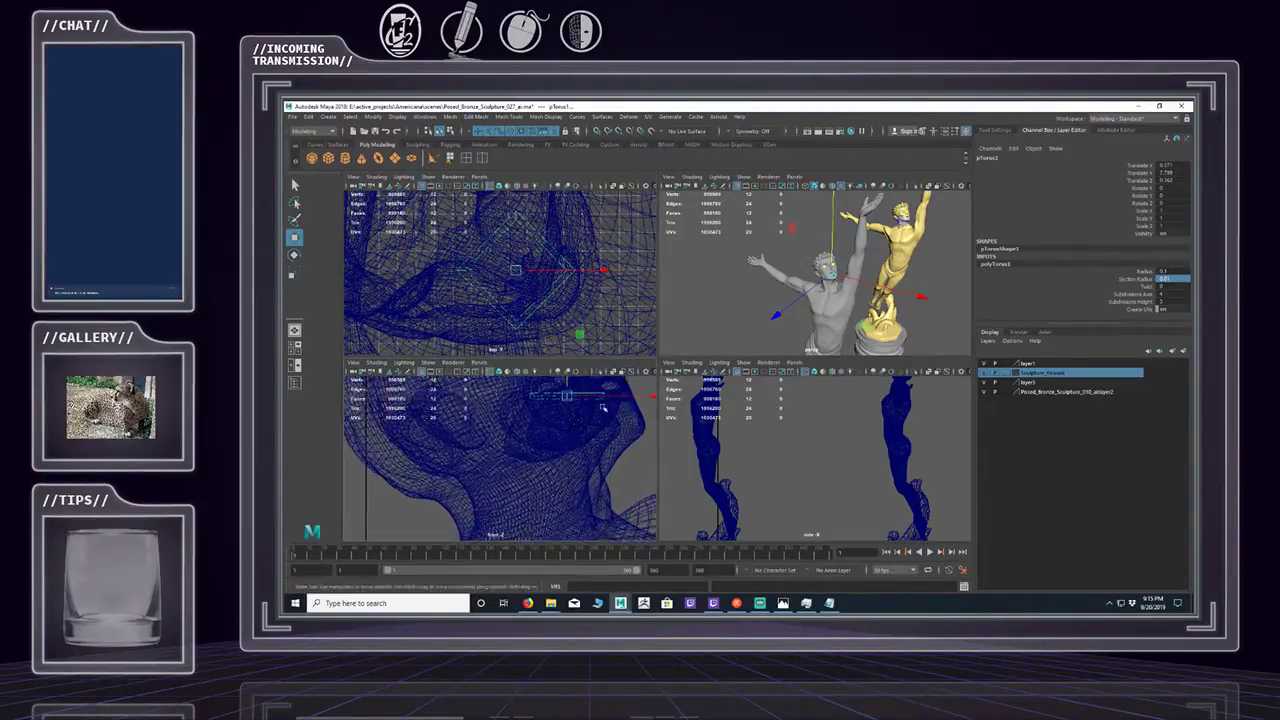
middle_click_drag(604, 405, 566, 466, "alt")
right_click_drag(566, 466, 645, 444, "alt")
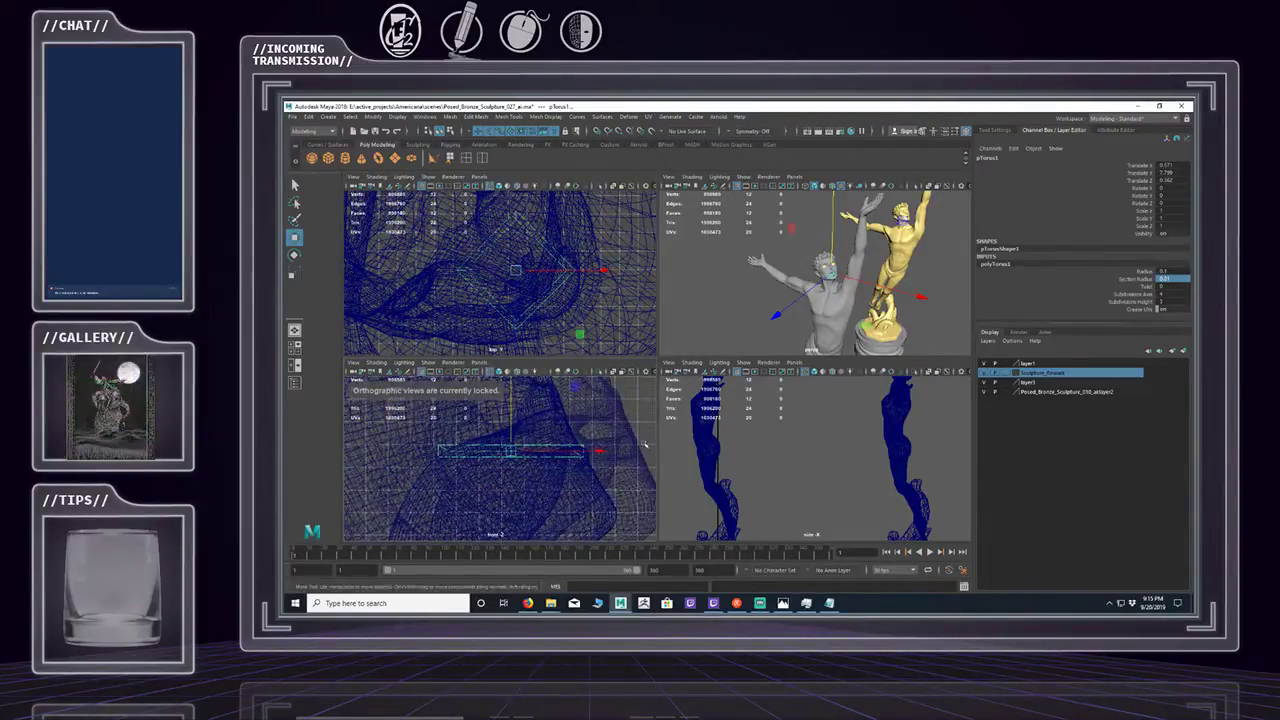
middle_click_drag(559, 441, 580, 456, "alt")
right_click_drag(580, 456, 607, 437, "alt")
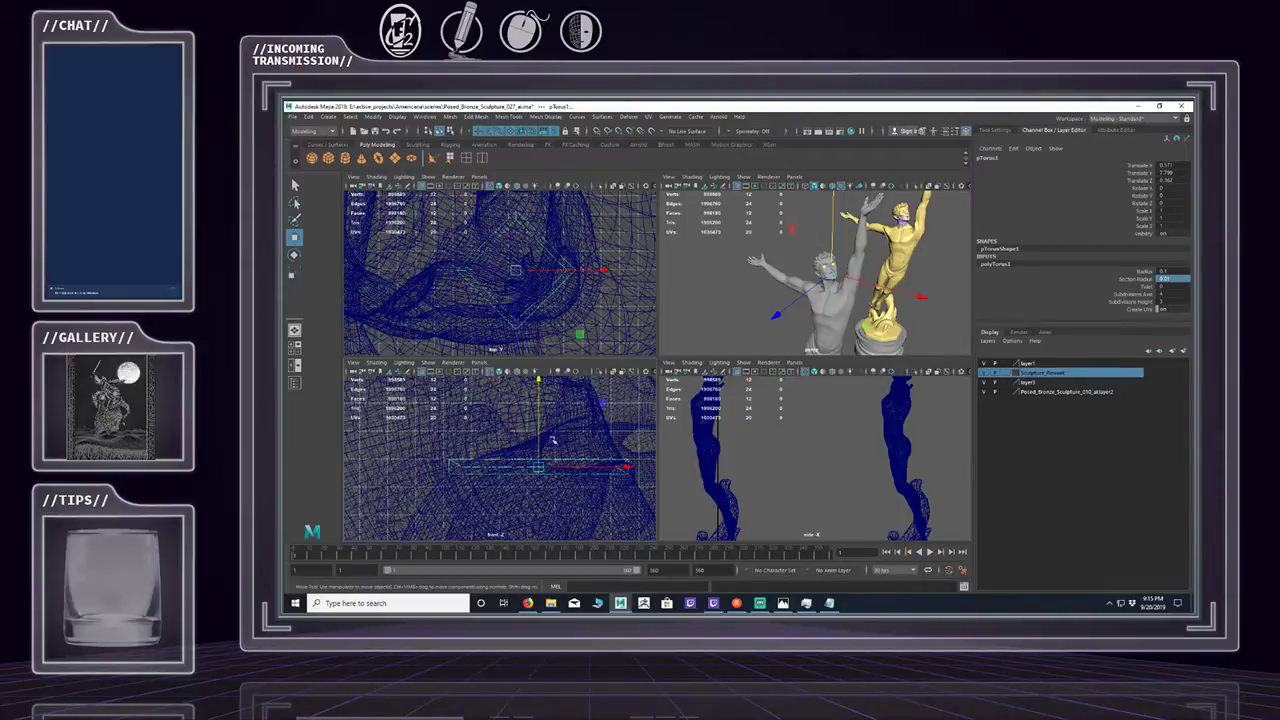
middle_click_drag(516, 288, 517, 288, "alt")
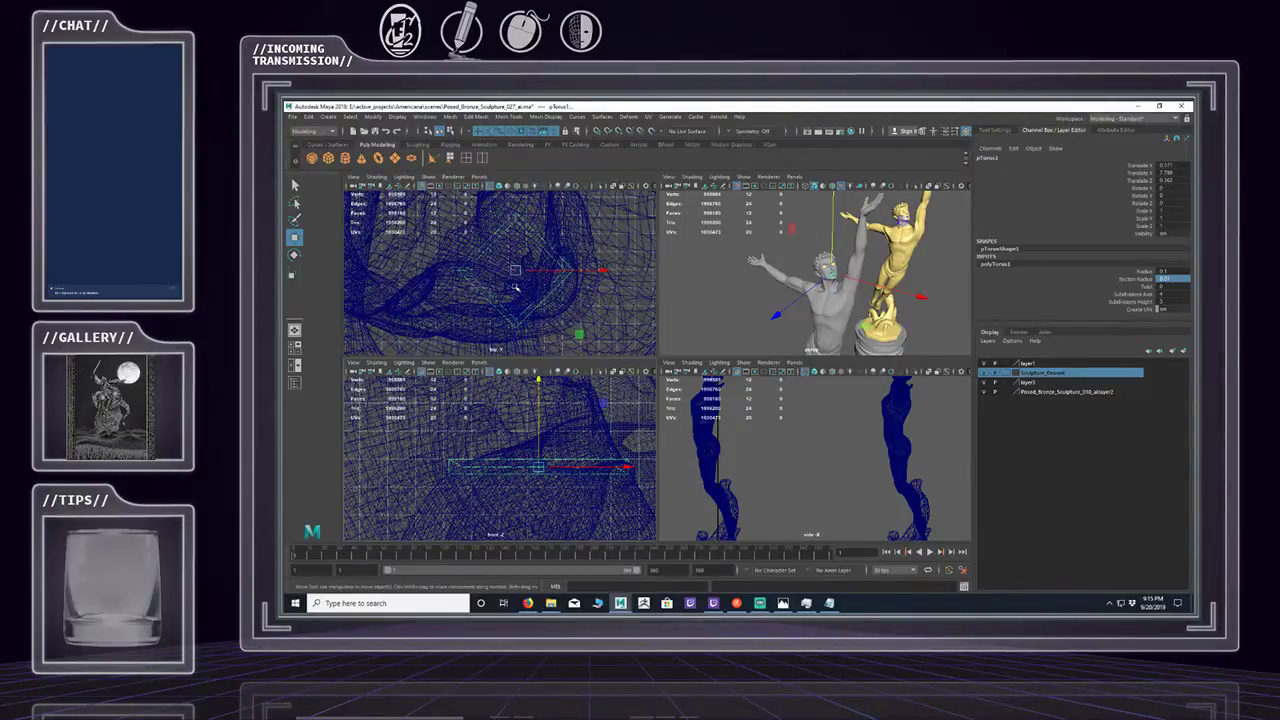
right_click_drag(559, 290, 657, 294, "alt")
middle_click_drag(657, 294, 630, 290, "alt")
right_click_drag(600, 288, 630, 290, "alt")
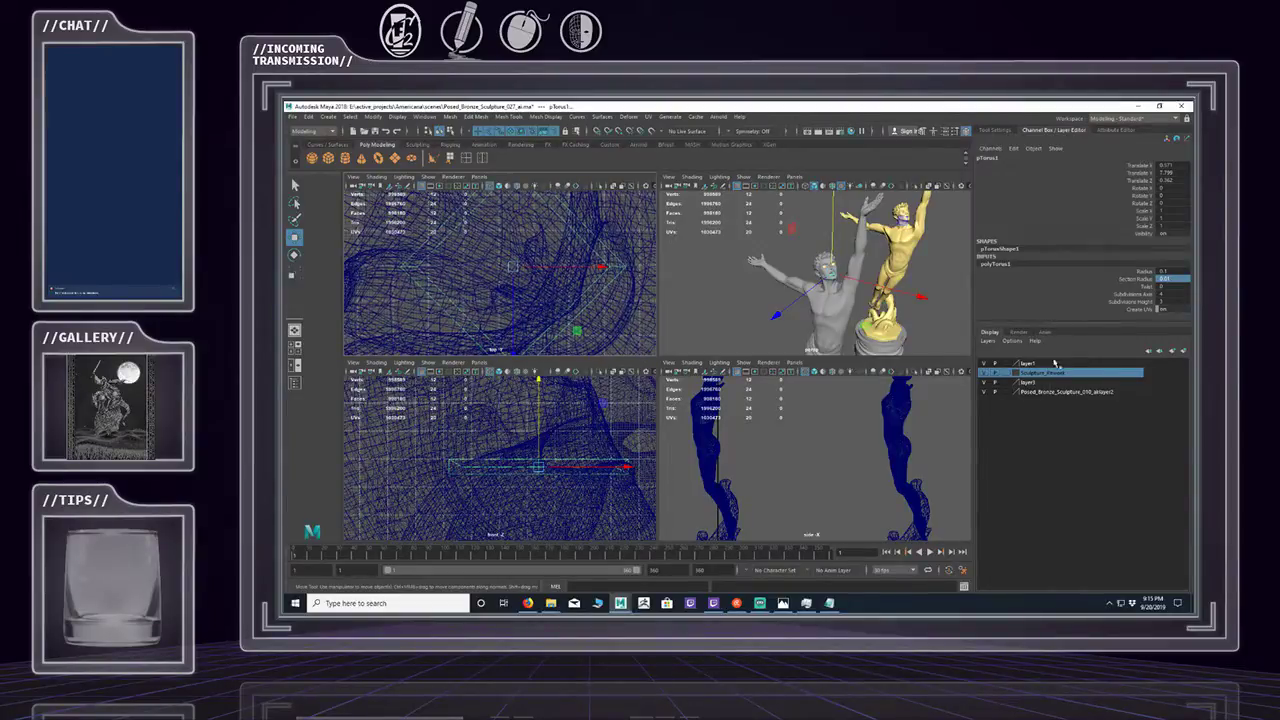
Set the torus's height subdivisions to 4 and its twist to 45.
left_click(1174, 299)
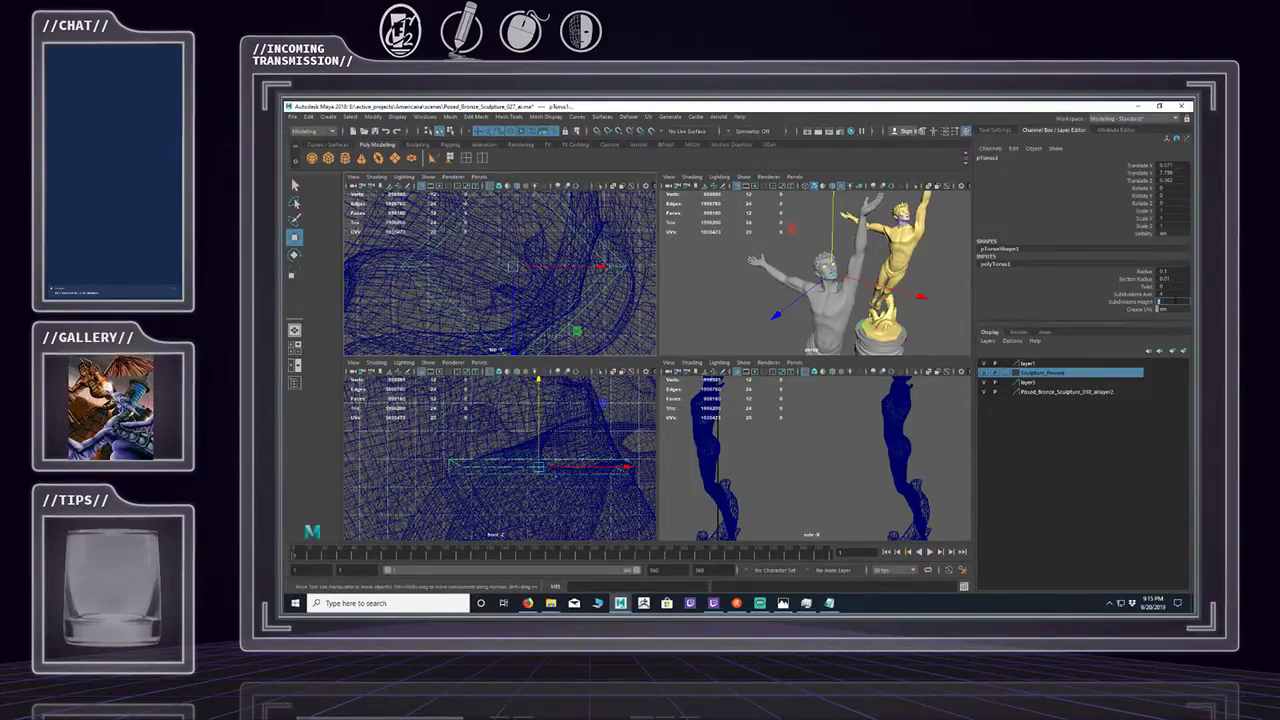
left_click(1162, 294)
left_click(1168, 300)
type("4")
left_click(1174, 294)
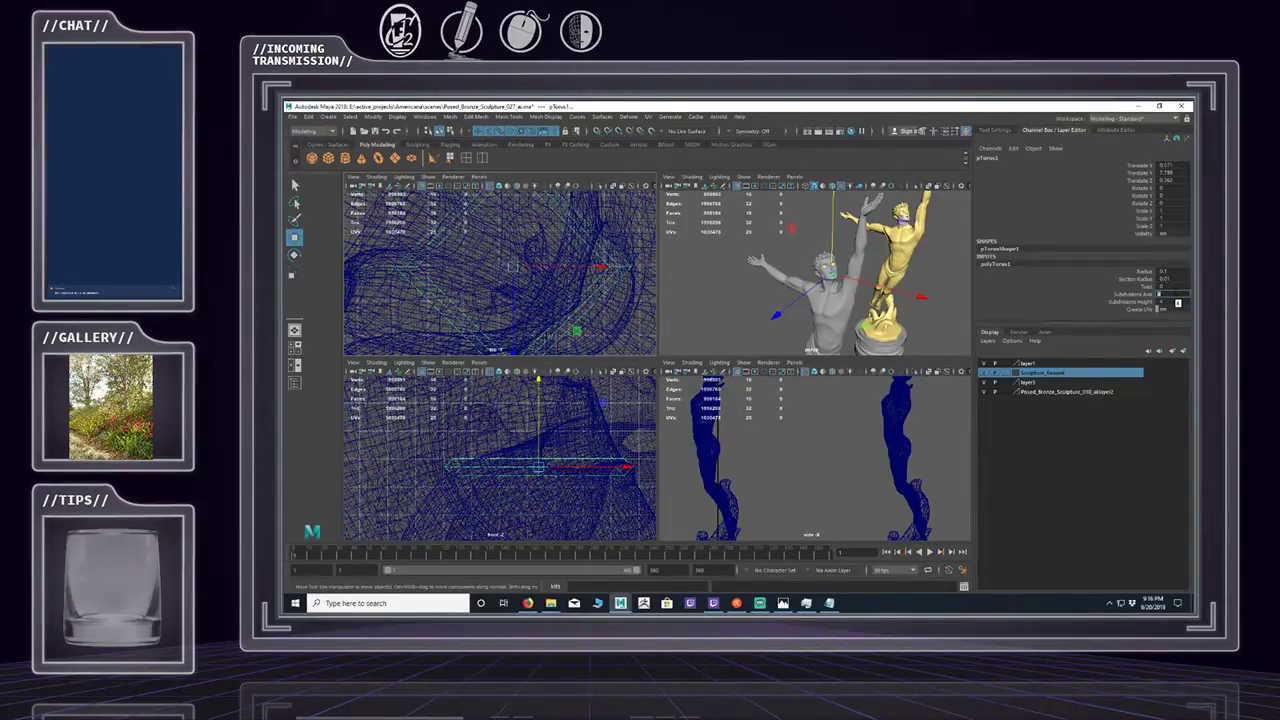
left_click(1160, 286)
left_click(1168, 279)
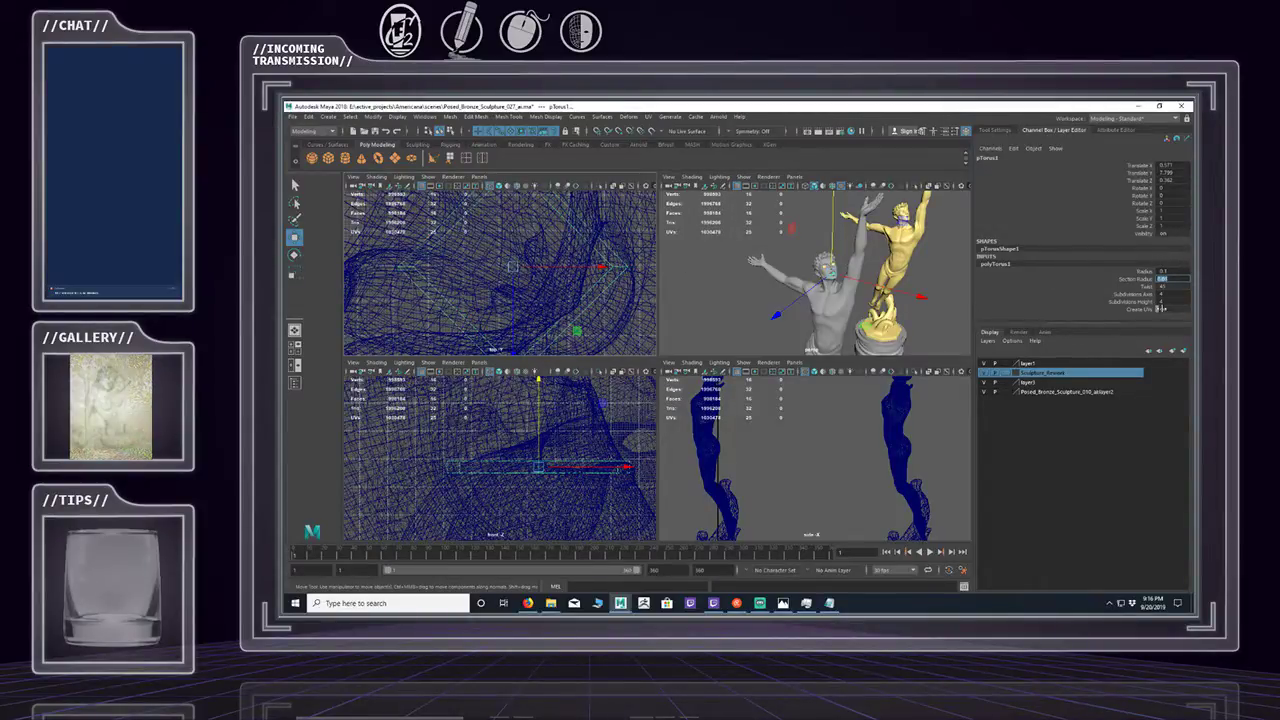
Increase the torus's axis subdivisions to 10.
middle_click_drag(566, 330, 571, 289, "alt")
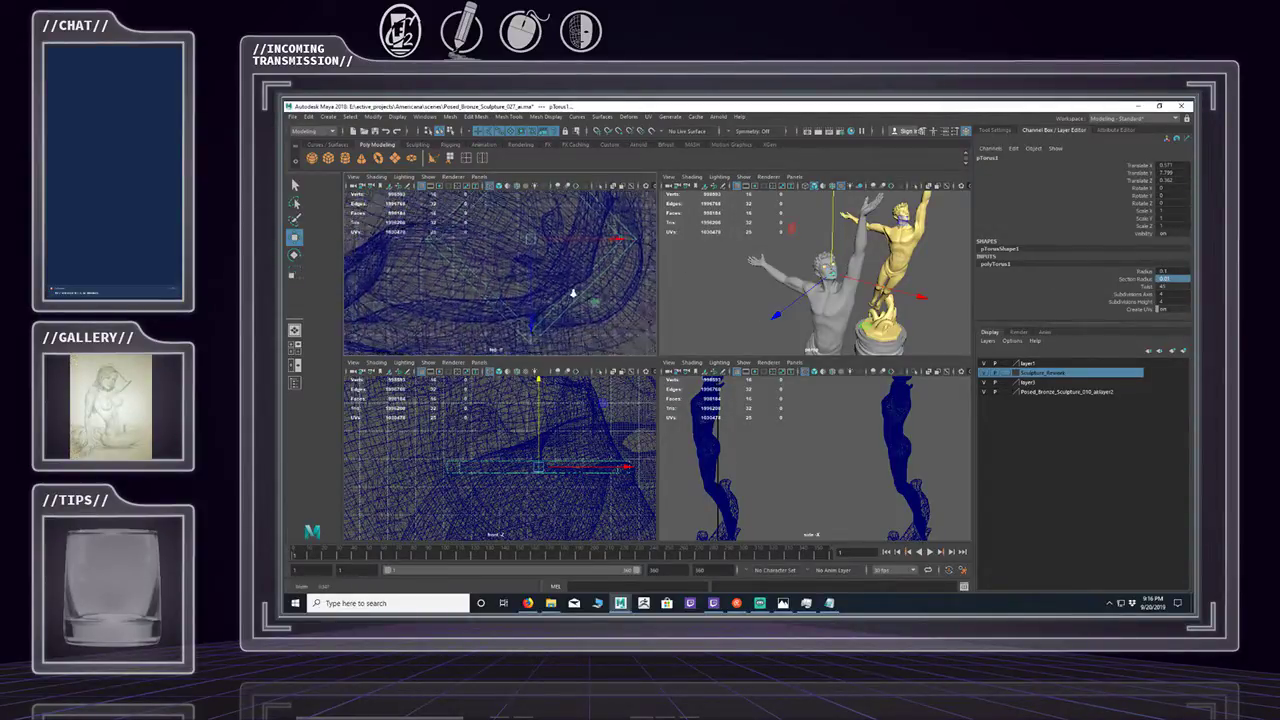
right_click_drag(571, 289, 604, 274, "alt")
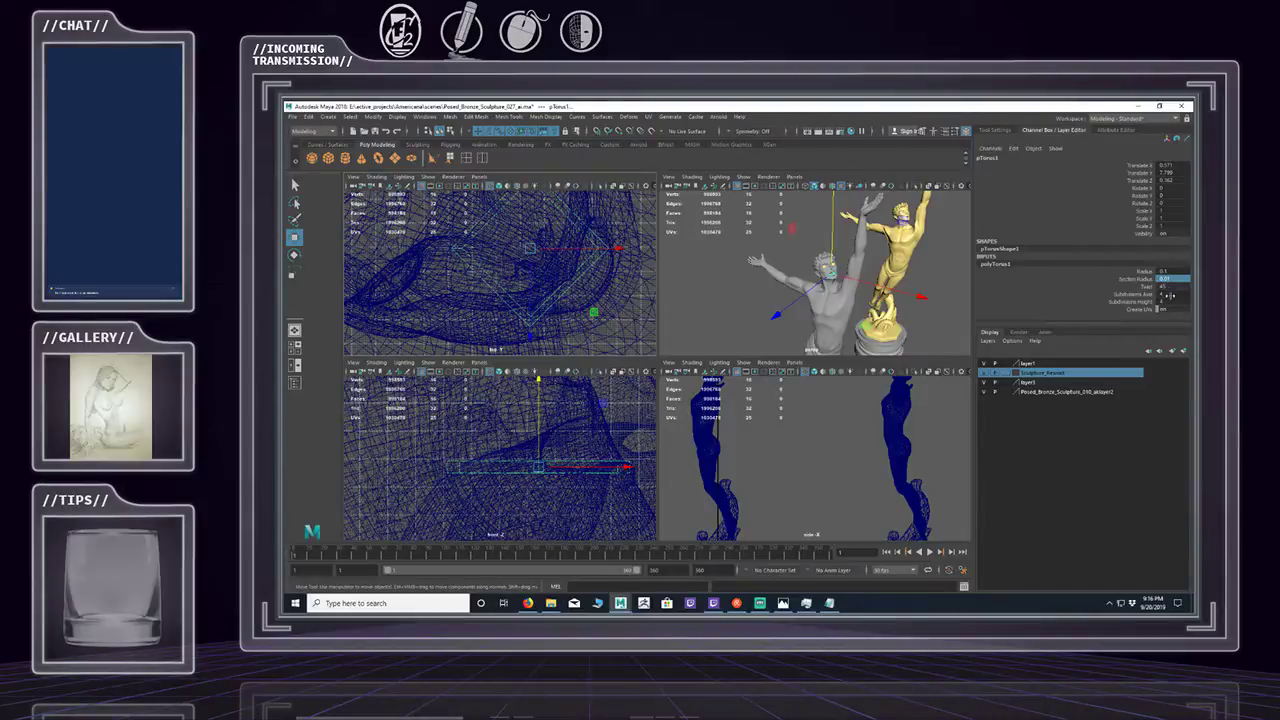
left_click(1165, 294)
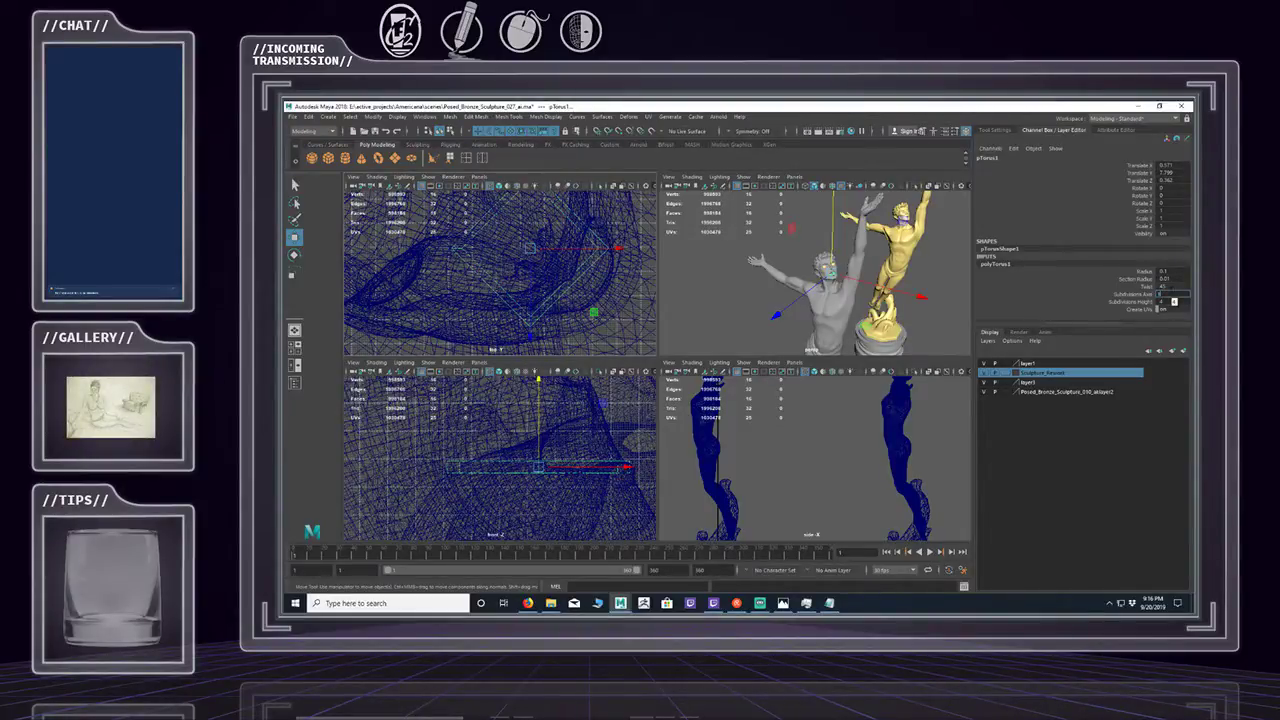
left_click(1173, 301)
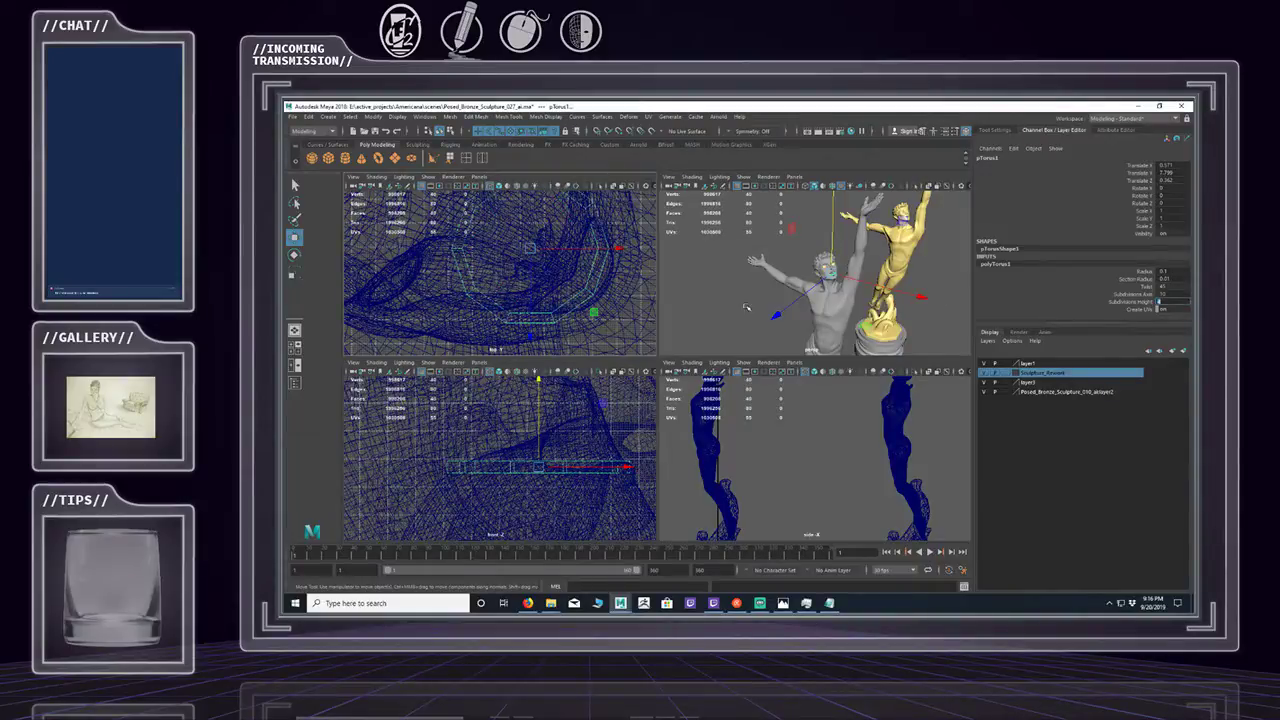
Reposition the torus in X and Z in the top view to fit the outline of the mouth.
middle_click_drag(570, 293, 584, 312, "alt")
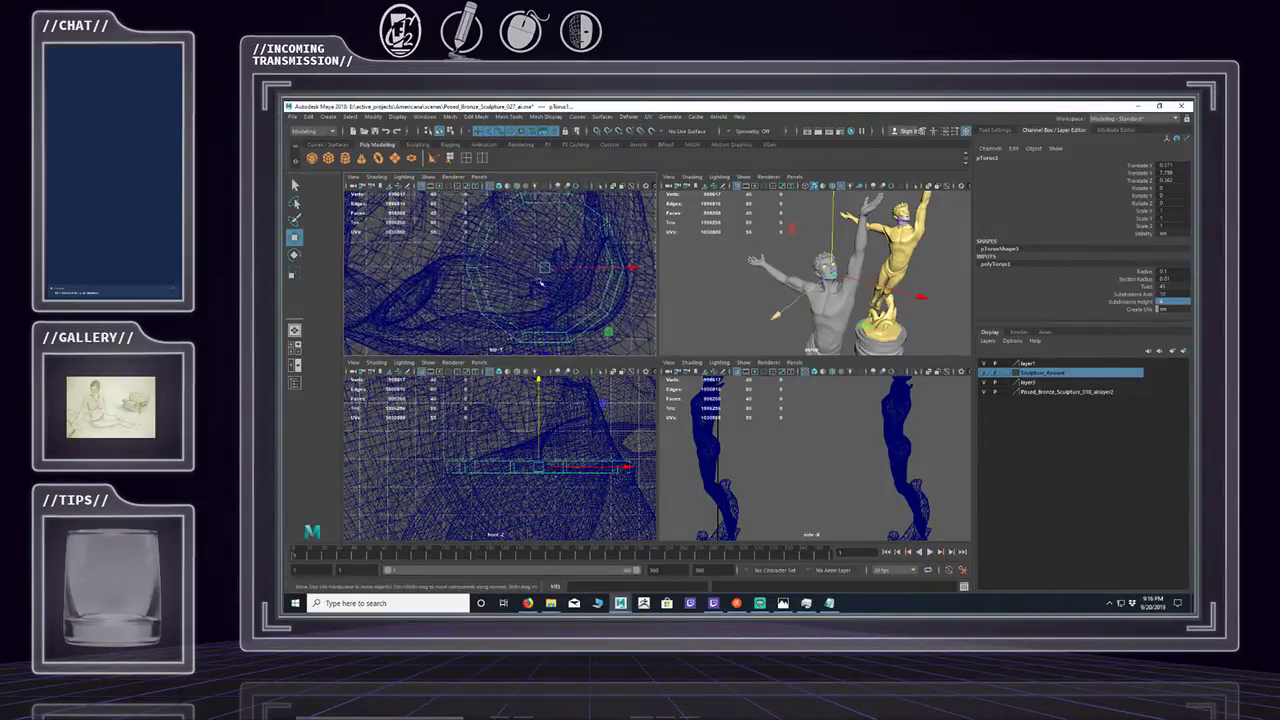
left_click_drag(546, 270, 541, 269)
middle_click_drag(537, 429, 454, 442, "alt")
right_click_drag(454, 442, 458, 455, "alt")
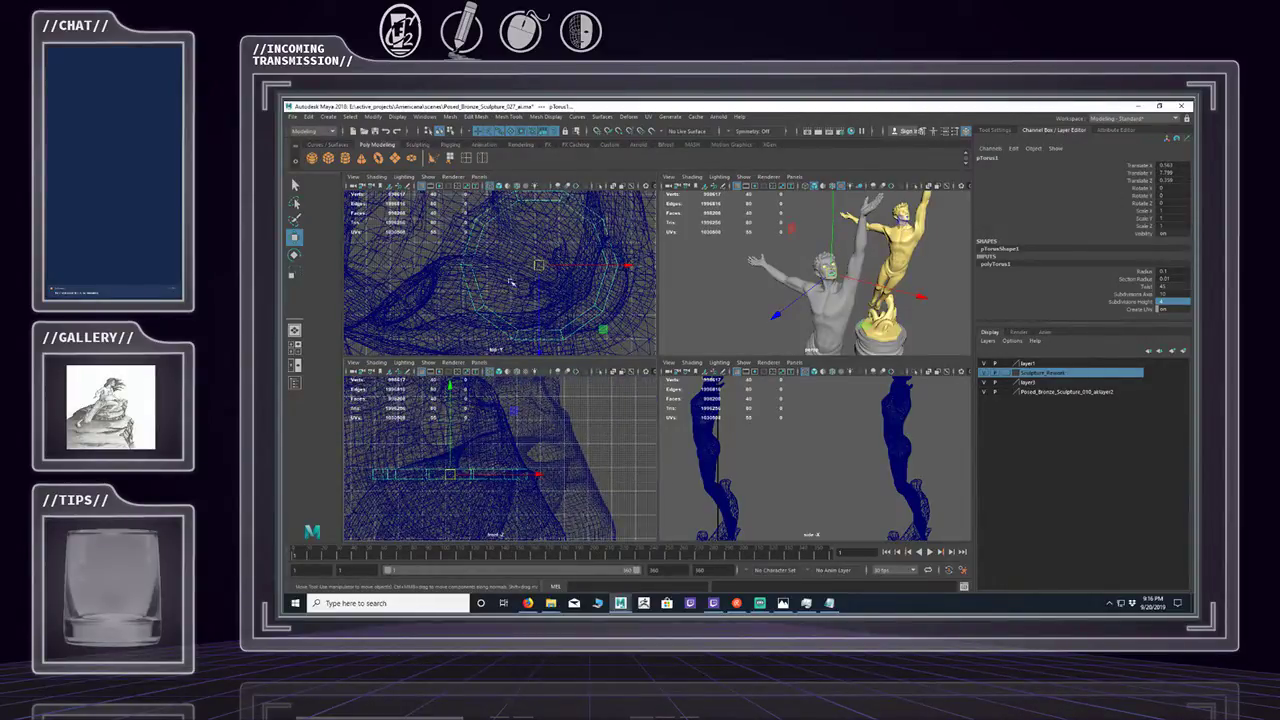
left_click_drag(546, 265, 571, 274)
middle_click_drag(604, 434, 589, 409, "alt")
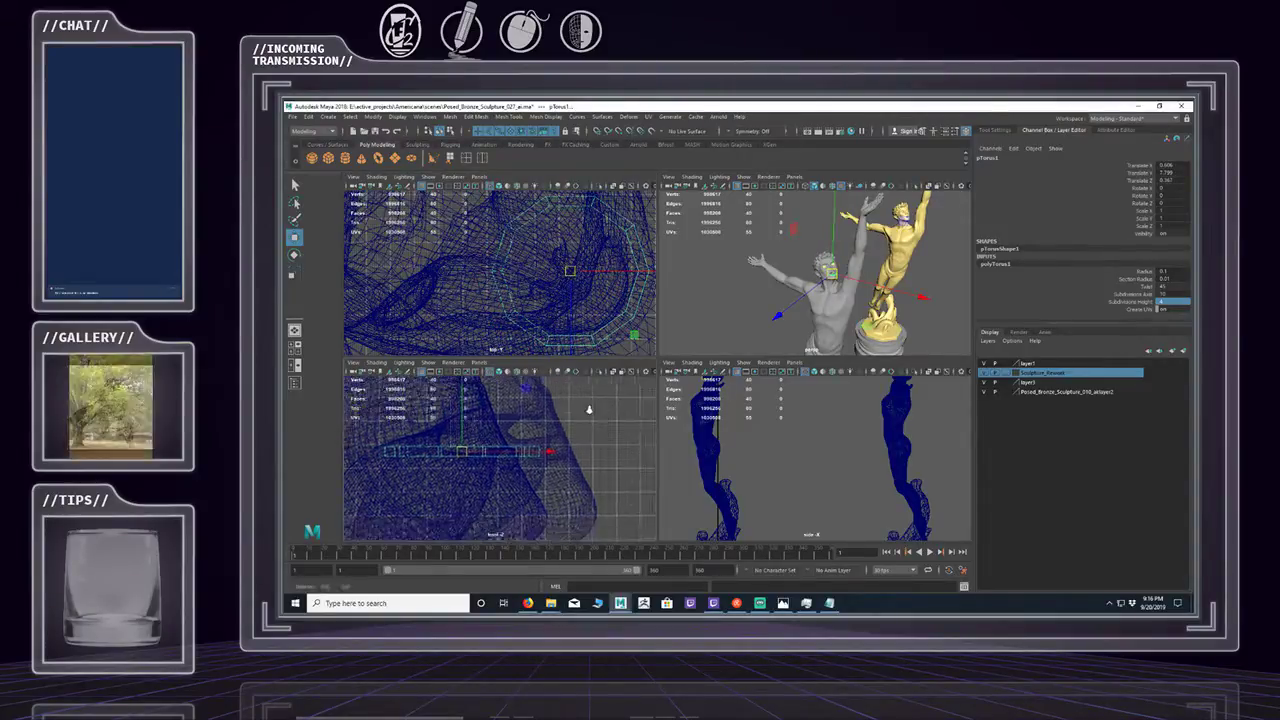
right_click_drag(589, 409, 549, 398, "alt")
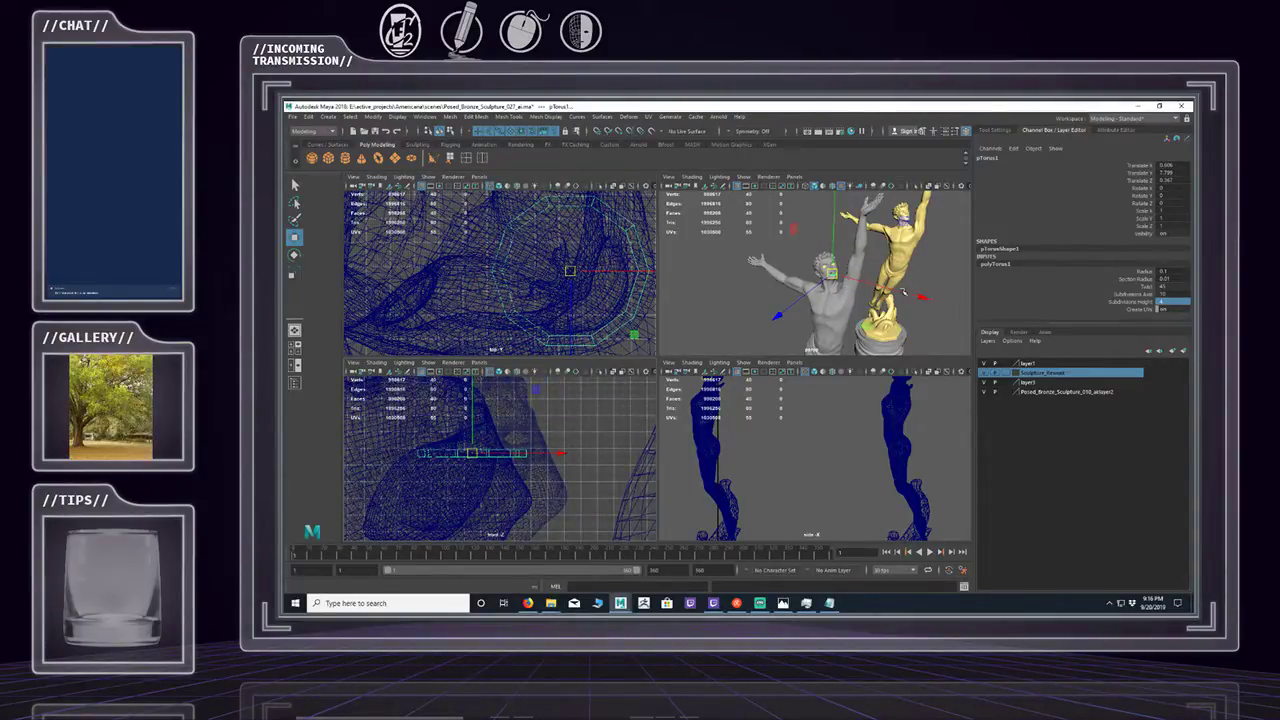
Shift the torus slightly back along X against the figure's mouth in an enlarged perspective view.
key("space")
right_click_drag(903, 291, 1009, 339, "alt")
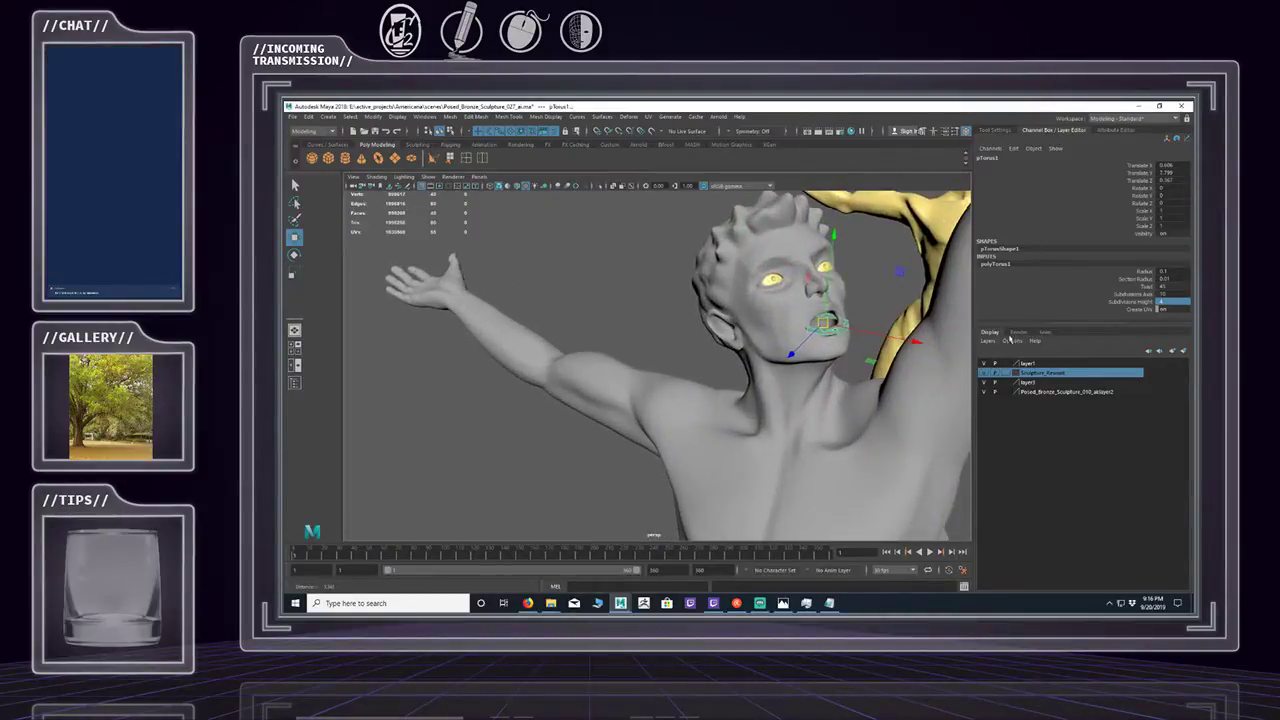
middle_click_drag(880, 334, 820, 331, "alt")
right_click_drag(775, 331, 820, 331, "alt")
left_click_drag(800, 325, 707, 436, "alt")
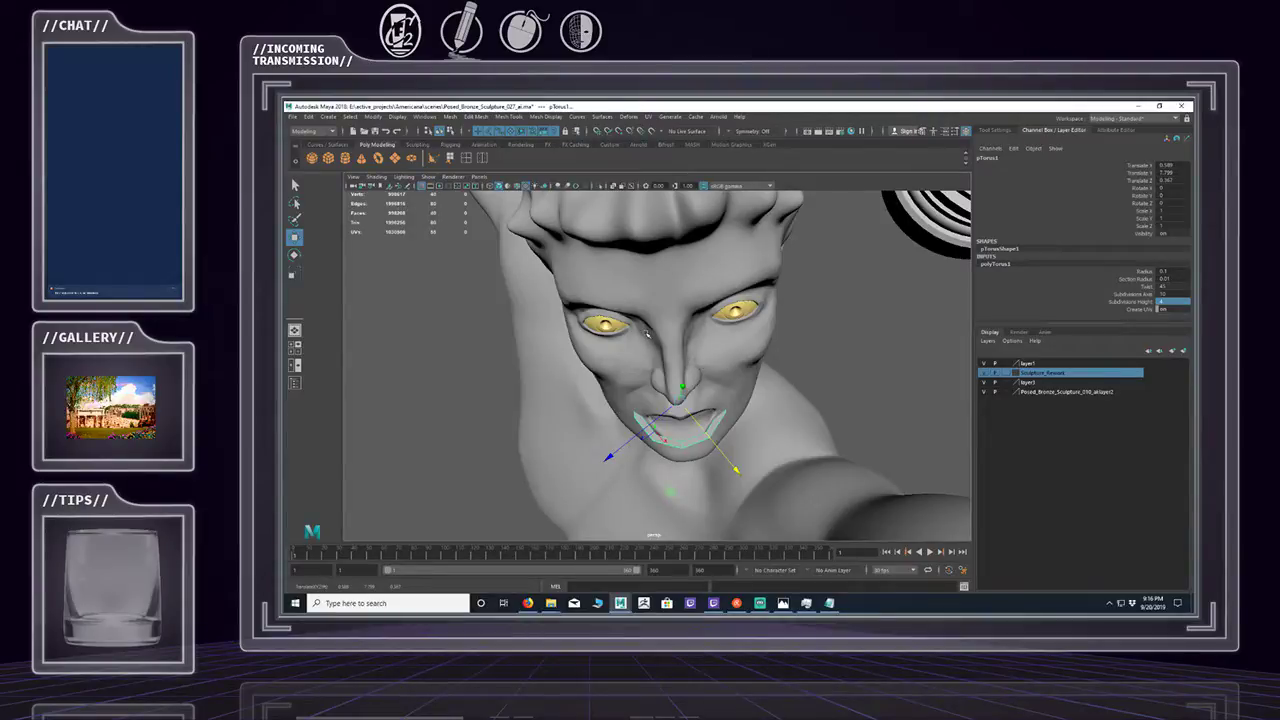
key("space")
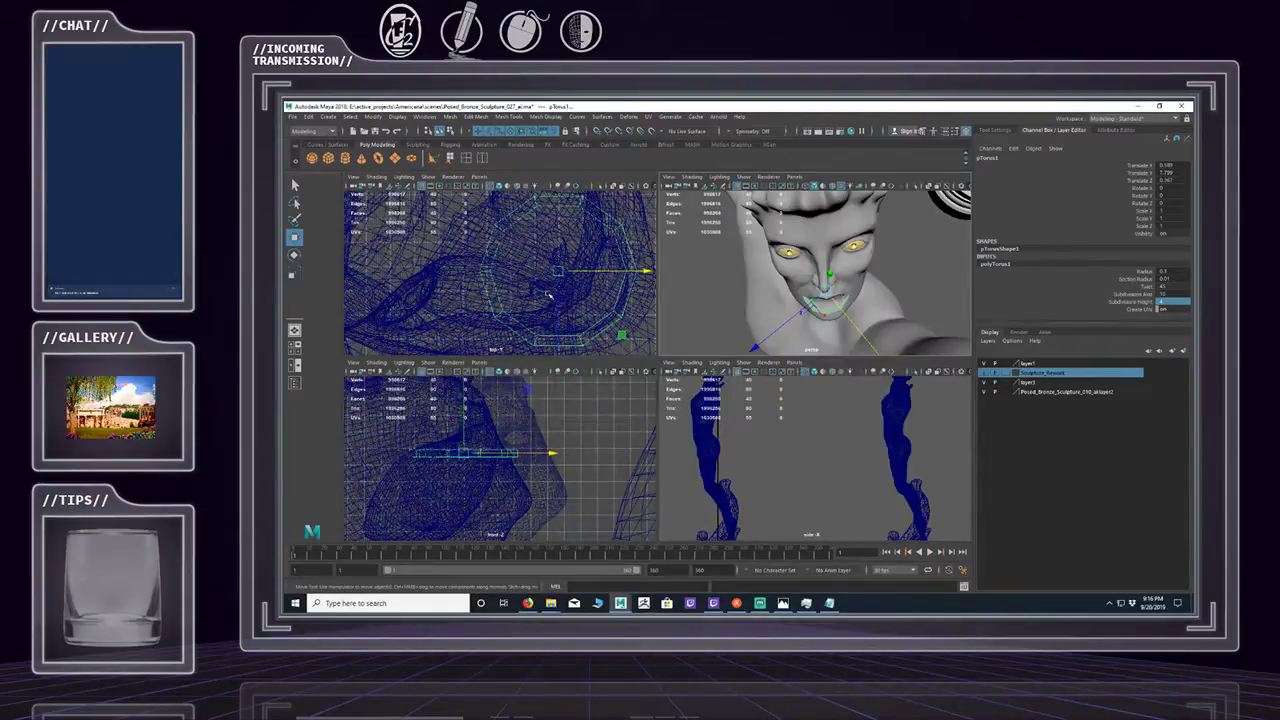
Rotate the torus's pivot in the top view to align its axes with the facing direction of the mouth, using an enlarged manipulator.
key("d")
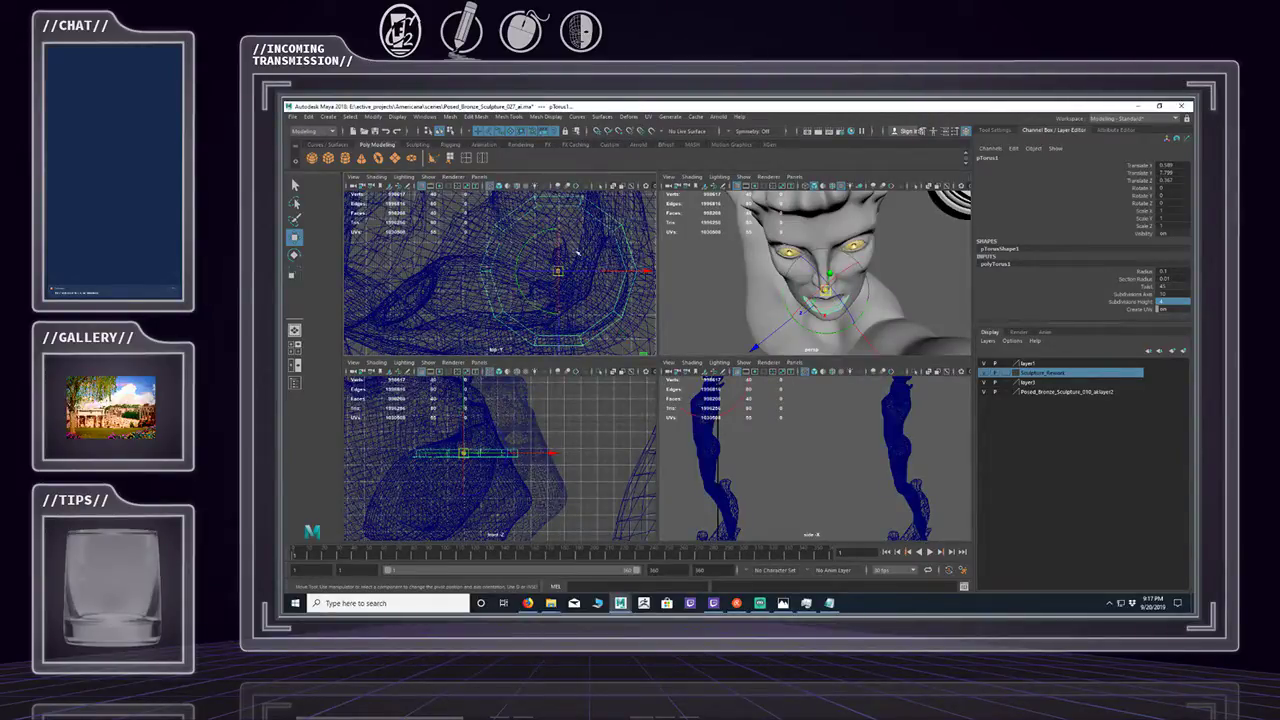
left_click_drag(524, 245, 544, 225)
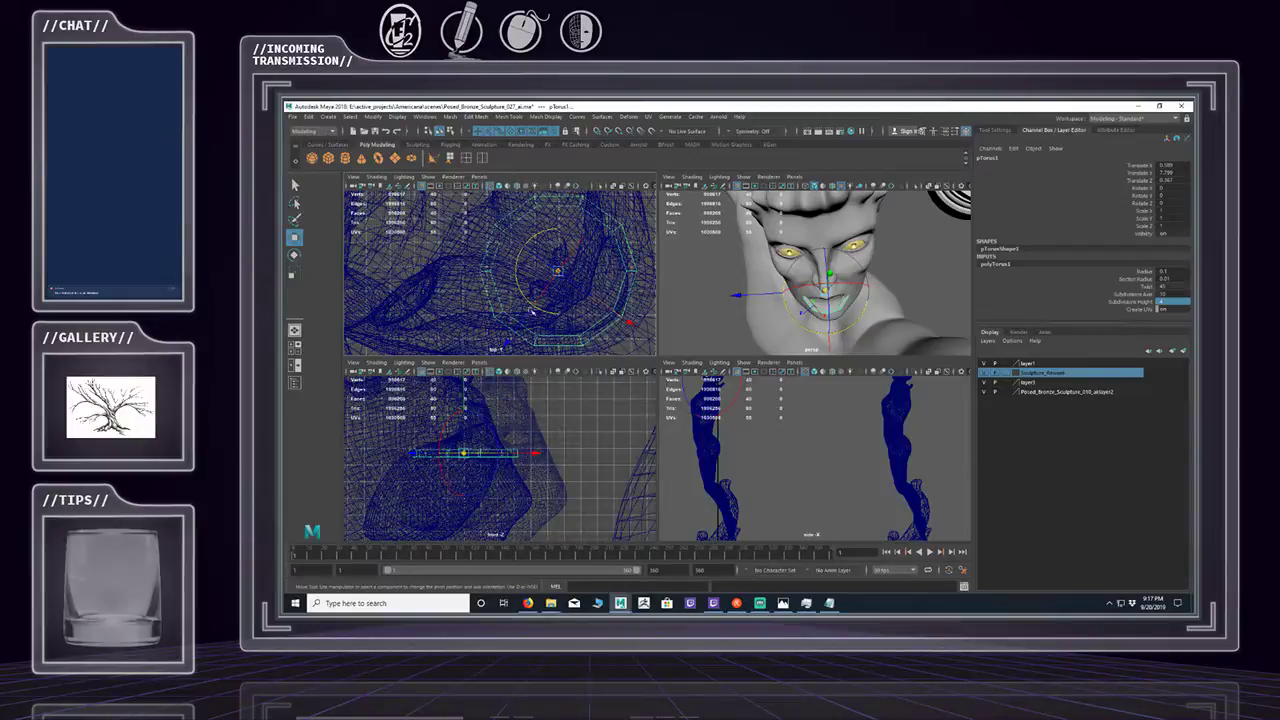
left_click_drag(522, 293, 525, 292)
key("equal")
key("equal")
key("equal")
key("equal")
key("equal")
key("equal")
key("equal")
left_click_drag(502, 303, 404, 328)
key("w")
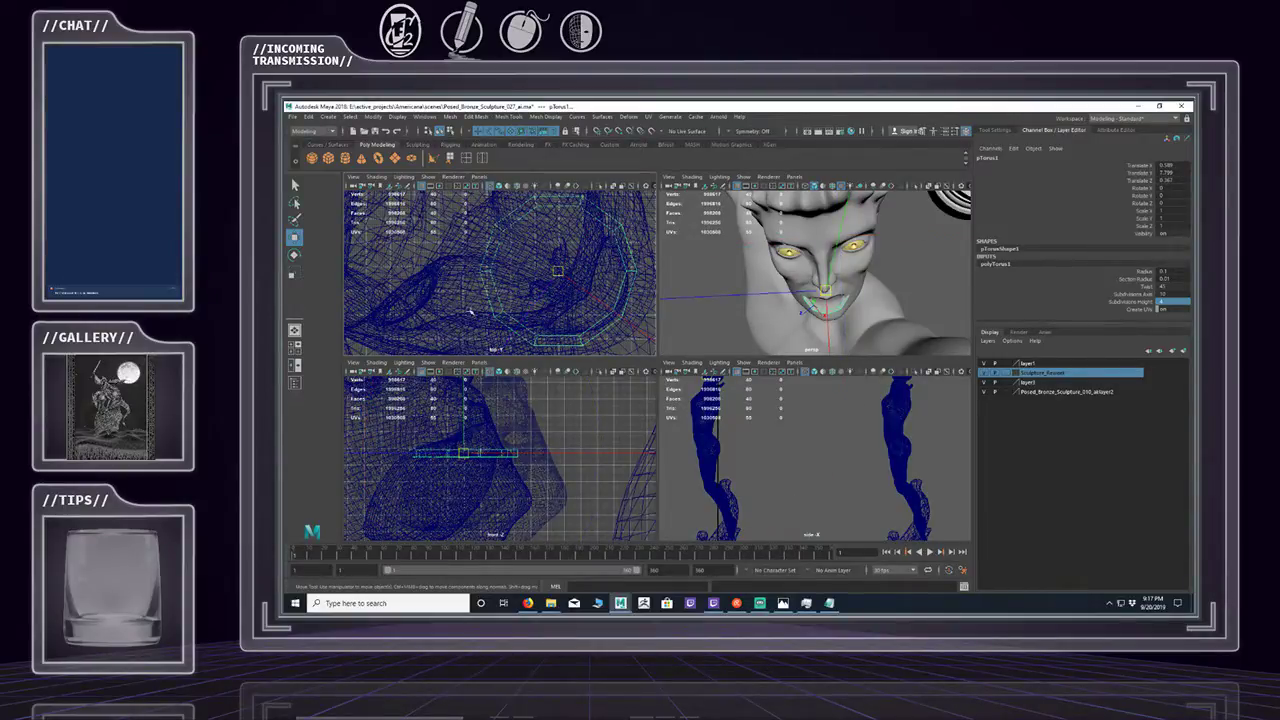
Shrink the Move manipulator on the torus to a smaller display size.
key("minus")
key("minus")
key("minus")
key("minus")
key("minus")
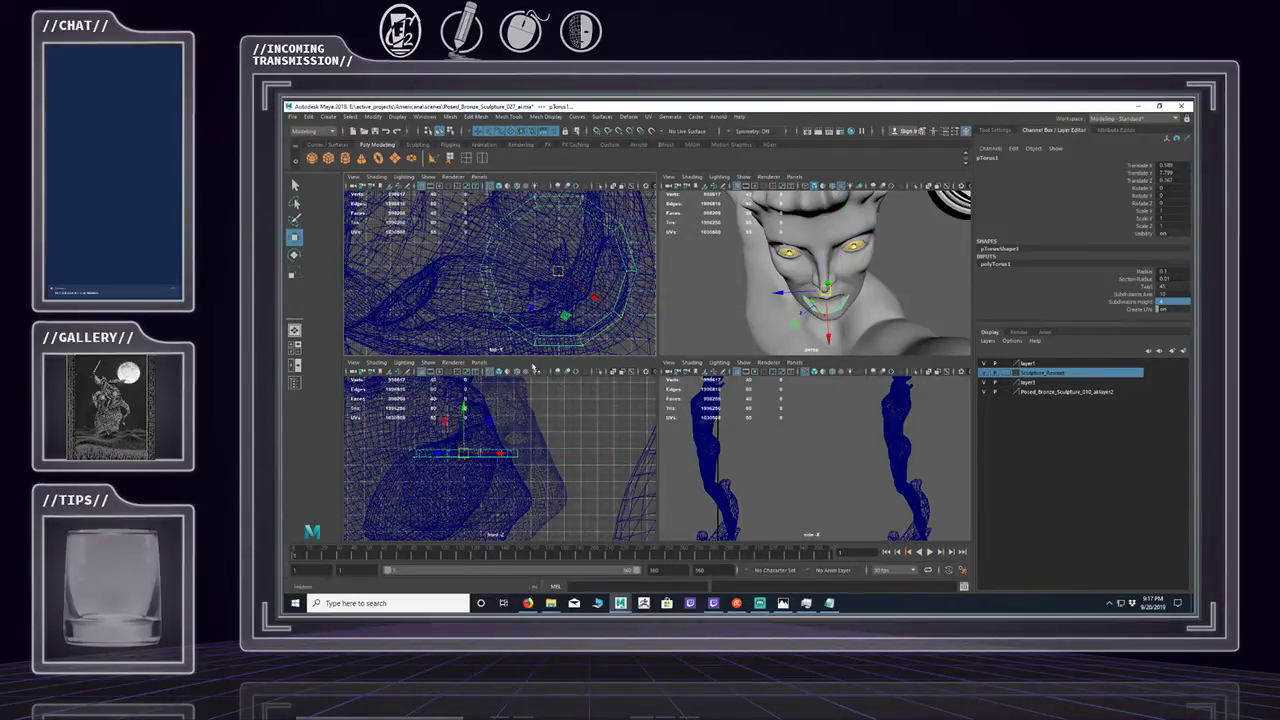
Rotate the torus to match the tilt of the grey figure's mouth.
key("e")
mouse_move(808, 275)
left_mouse_down("alt")
mouse_move(983, 240)
mouse_move(780, 280)
mouse_move(813, 287)
mouse_move(841, 275)
mouse_move(811, 251)
mouse_move(731, 263)
mouse_move(832, 292)
left_mouse_up("alt")
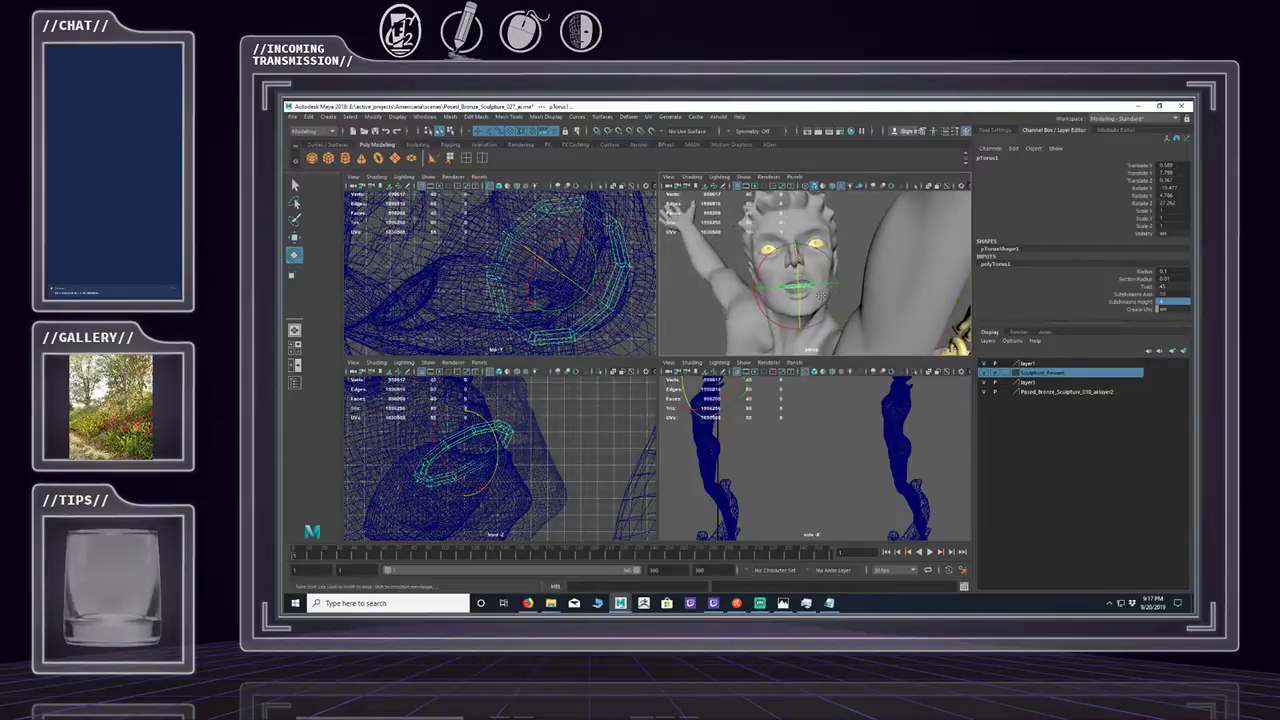
right_click_drag(832, 292, 875, 305, "alt")
left_click_drag(873, 305, 849, 286, "alt")
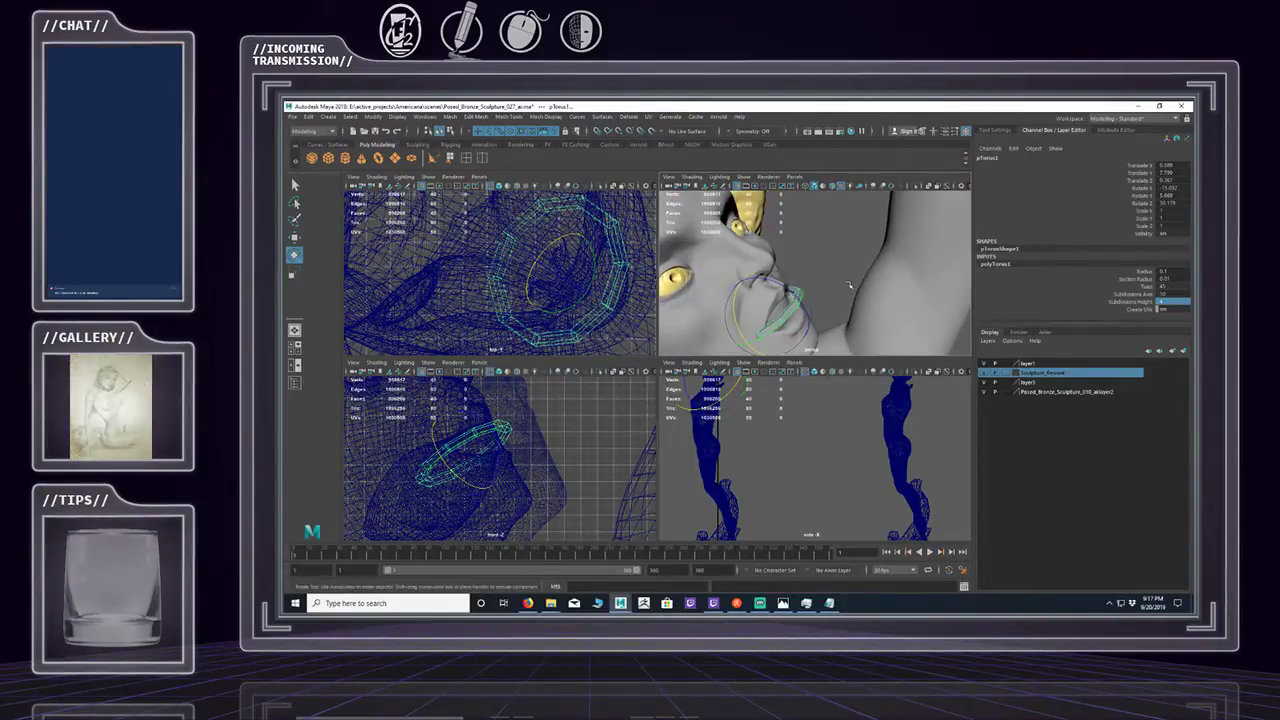
Reduce the torus radius to 0.05 so that it fits within the mouth.
double_click(1176, 268)
key("Return")
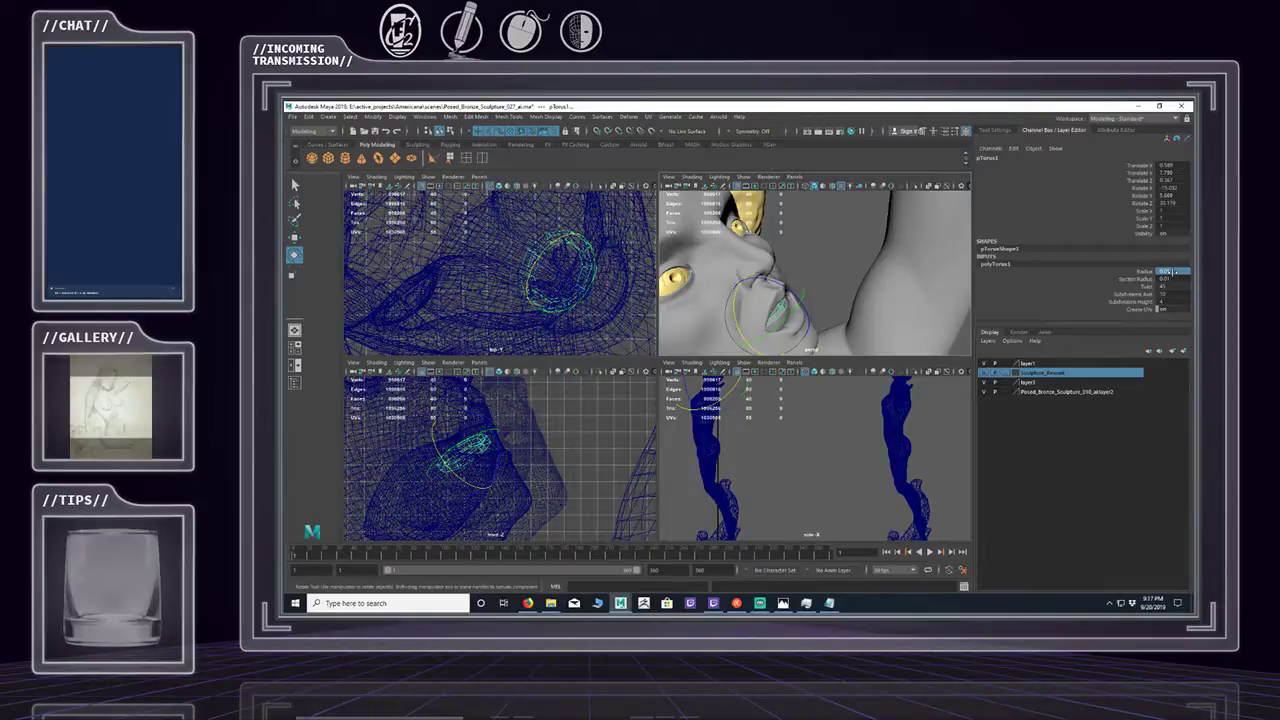
mouse_move(877, 302)
left_mouse_down("alt")
mouse_move(812, 269)
mouse_move(850, 315)
left_mouse_up("alt")
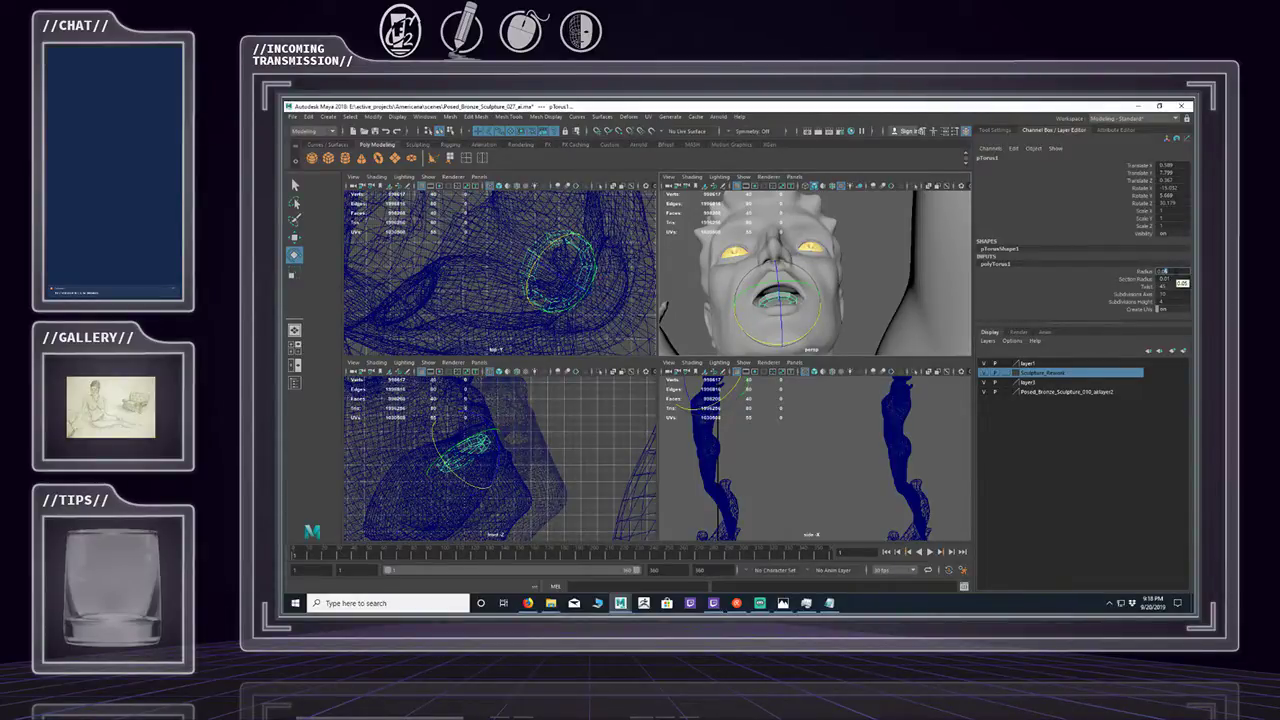
Set the torus radius to 0.07 and move the ring into the grey figure's mouth opening.
key("Return")
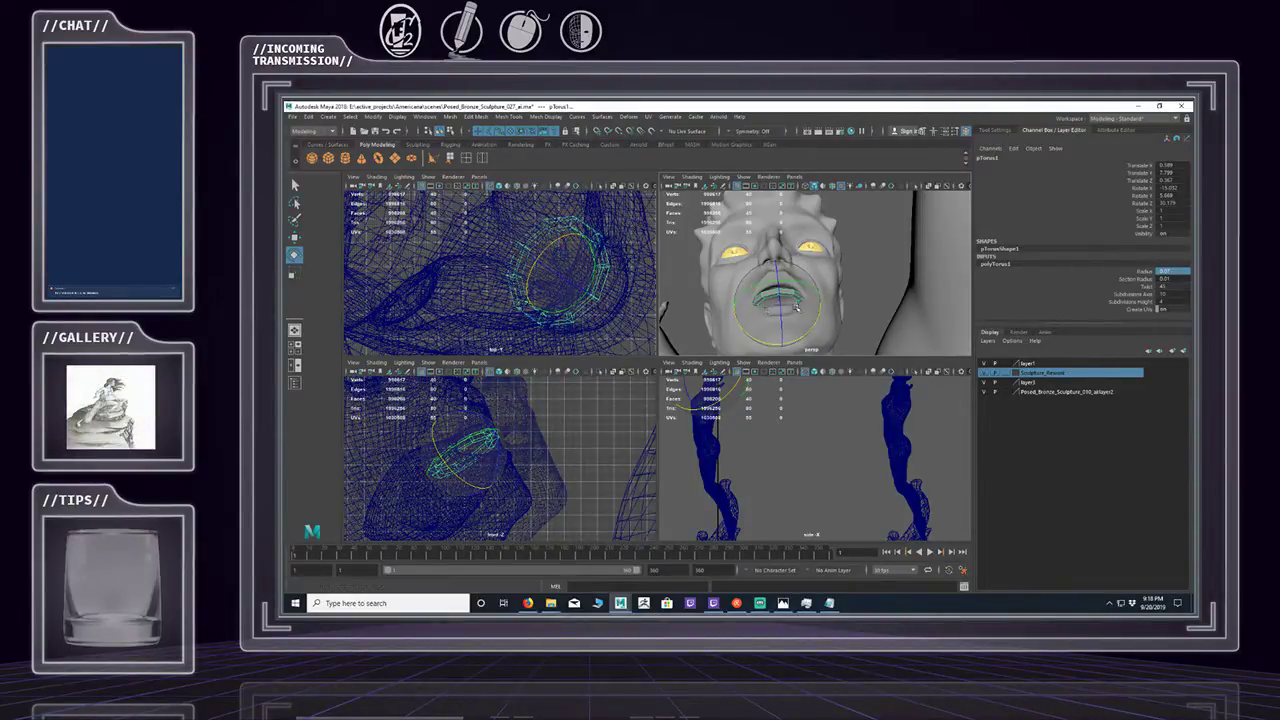
left_click_drag(797, 309, 732, 280, "alt")
key("w")
left_click_drag(815, 282, 785, 288, "alt")
left_click_drag(797, 292, 868, 297, "alt")
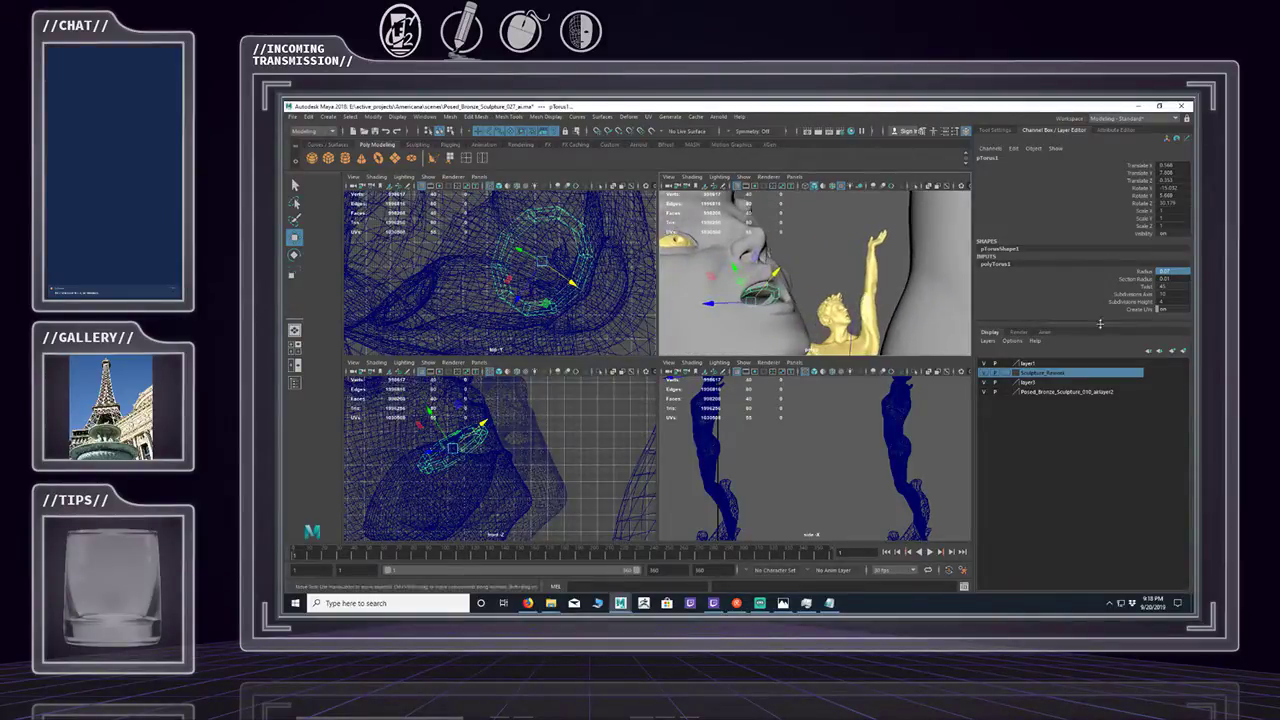
Try the torus with 20 axis subdivisions and a rescale, and undo both changes.
left_click(1162, 294)
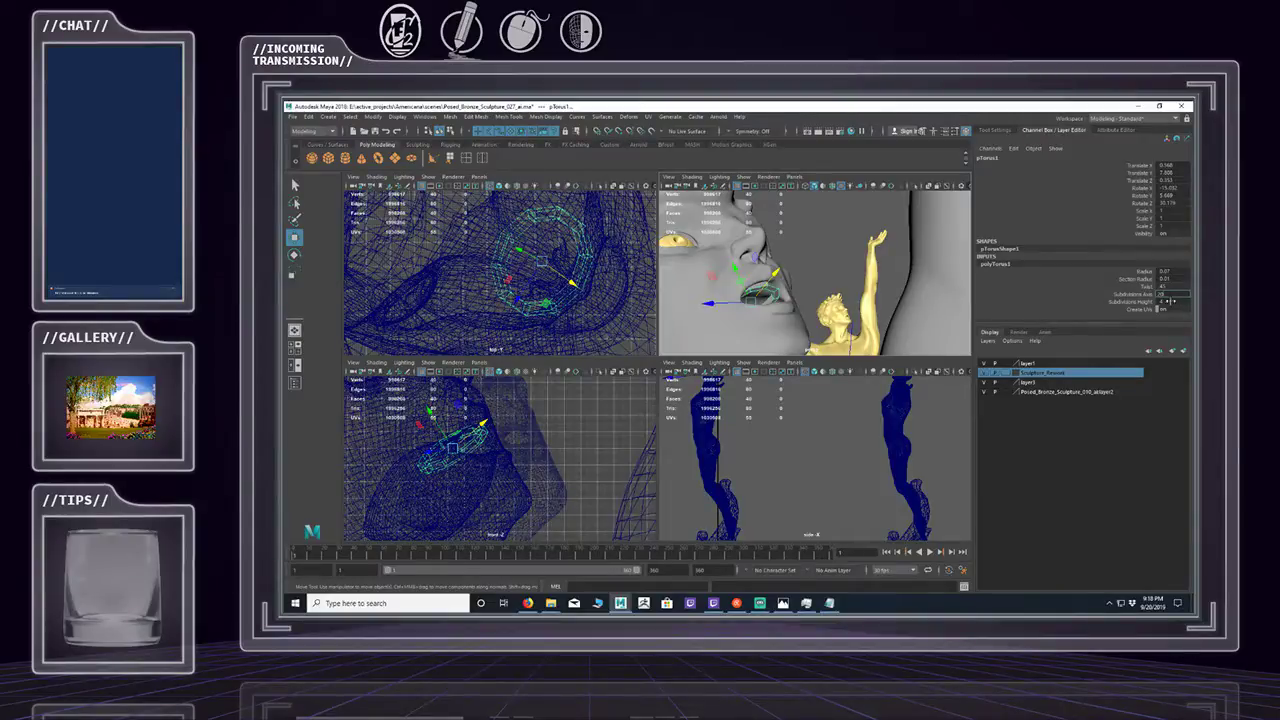
key("Return")
mouse_move(930, 284)
left_mouse_down("alt")
mouse_move(851, 276)
mouse_move(877, 286)
mouse_move(854, 293)
left_mouse_up("alt")
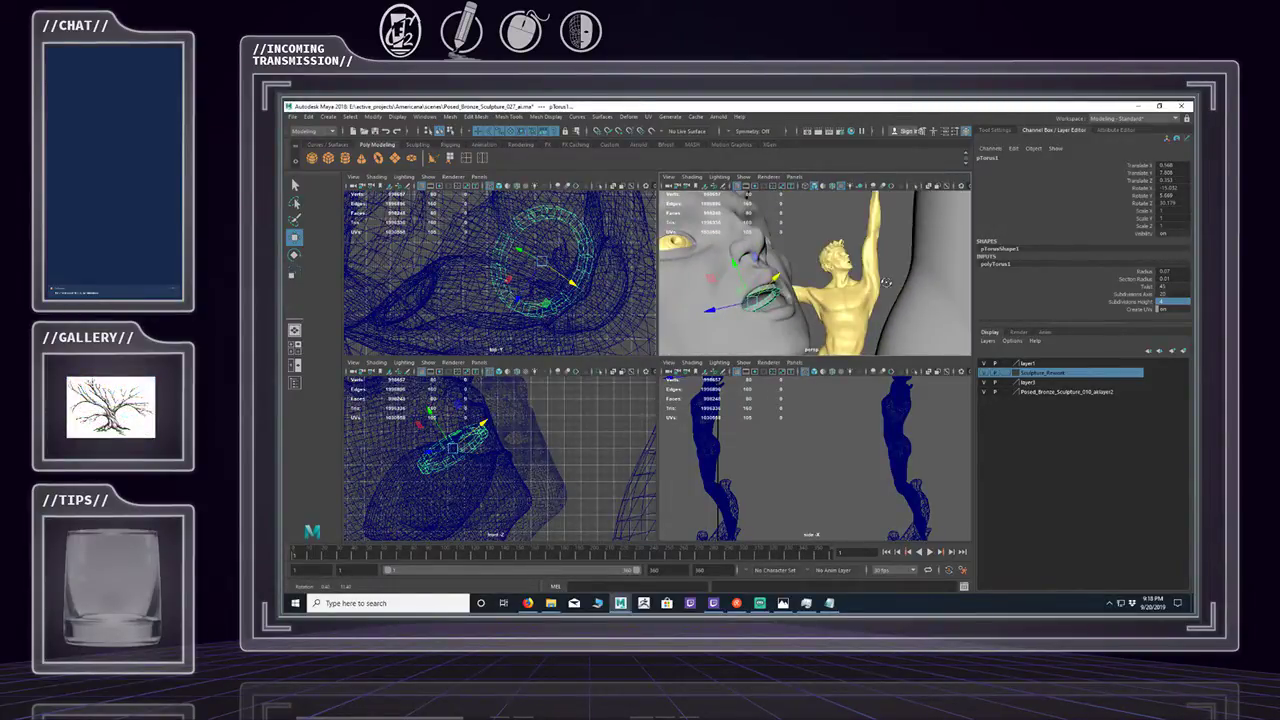
key("r")
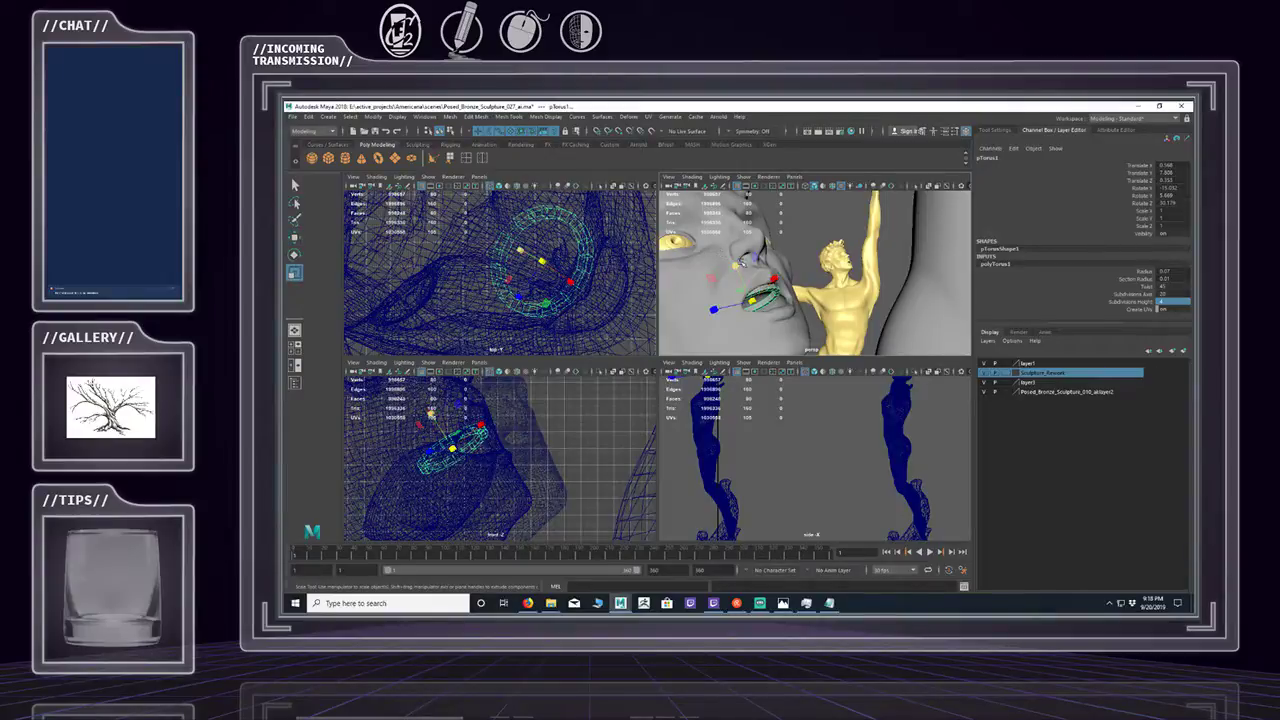
mouse_move(736, 265)
left_mouse_down("alt")
mouse_move(804, 254)
mouse_move(752, 263)
left_mouse_up("alt")
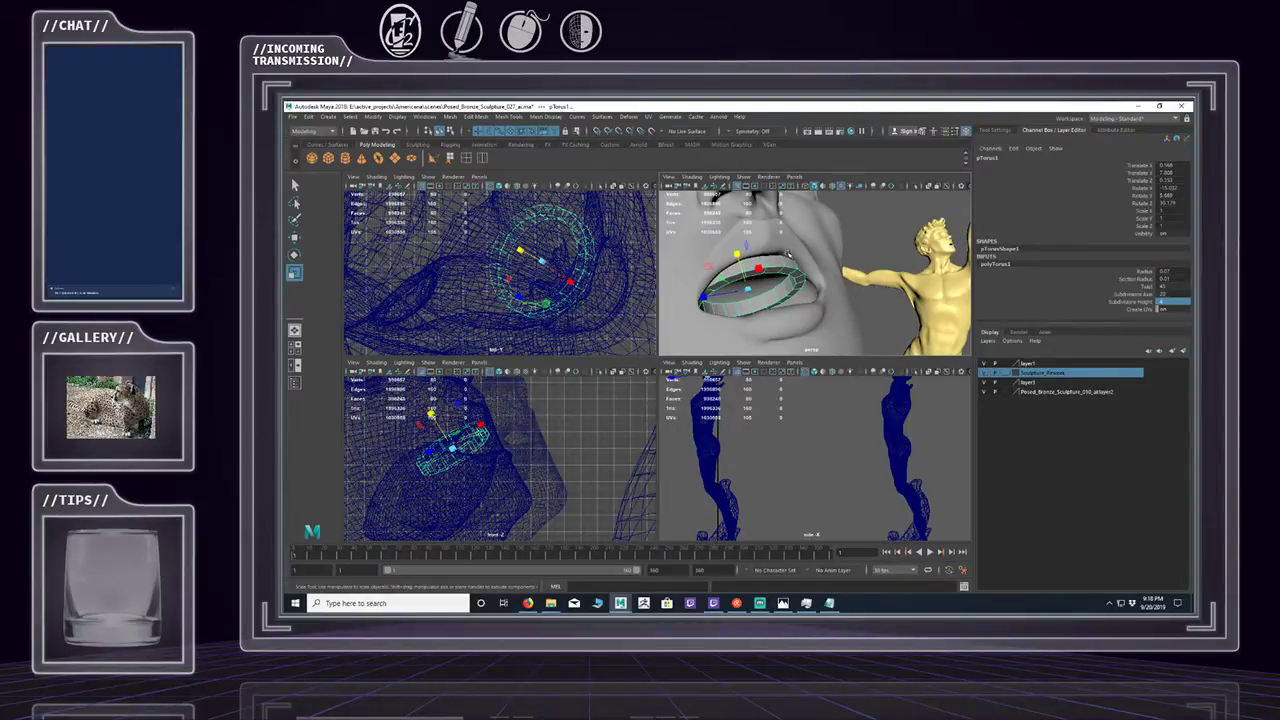
left_click_drag(790, 270, 891, 252, "alt")
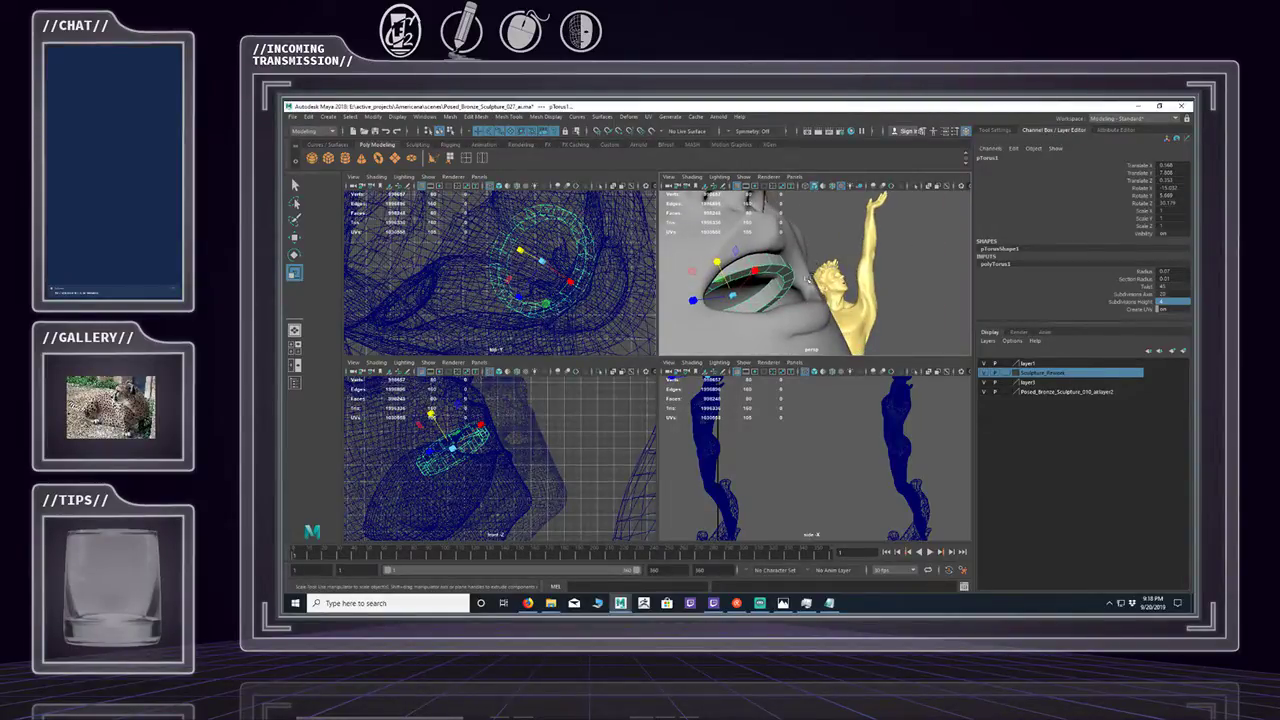
key("ctrl+z")
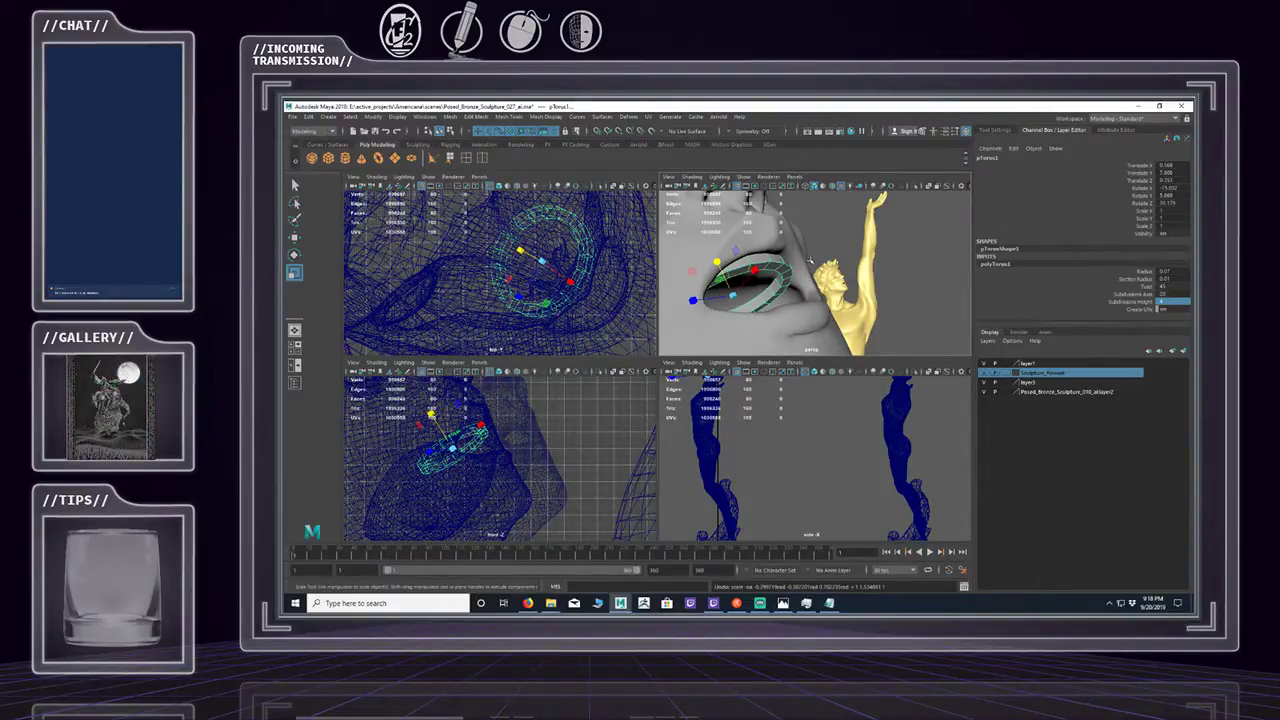
key("ctrl+z")
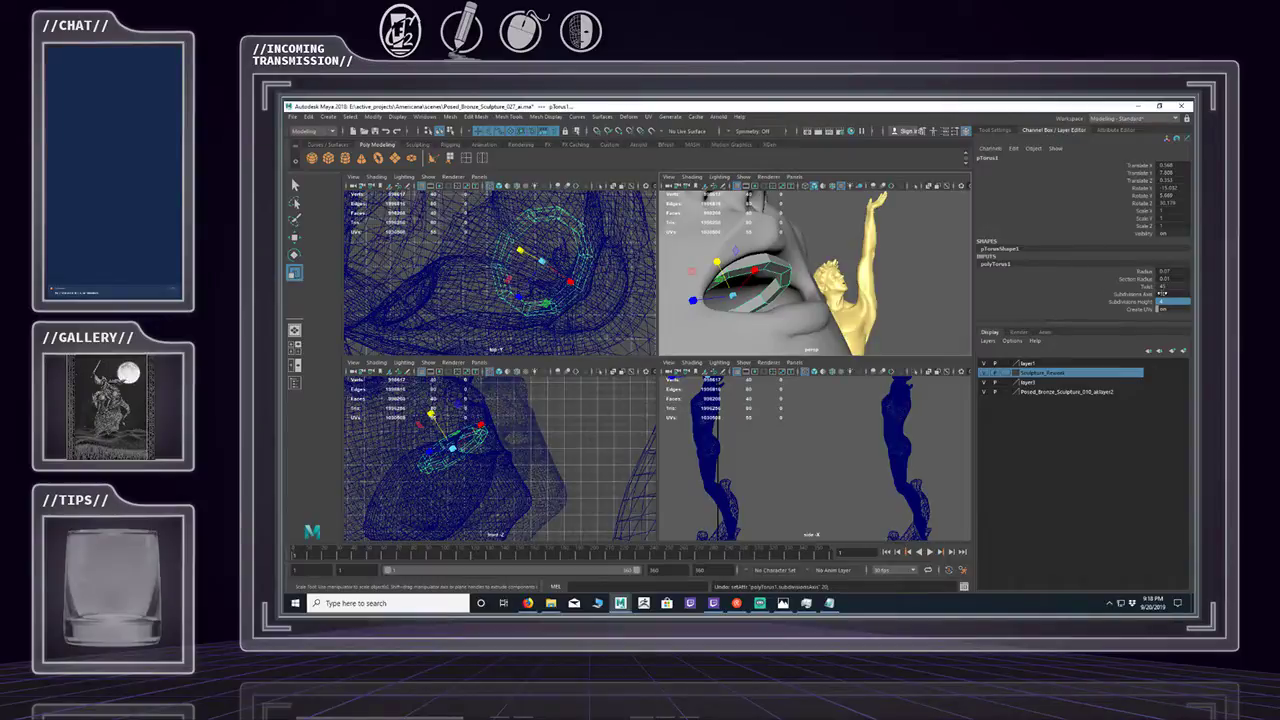
Set the torus's axis subdivisions to 20.
left_click(1172, 295)
type("20")
key("Return")
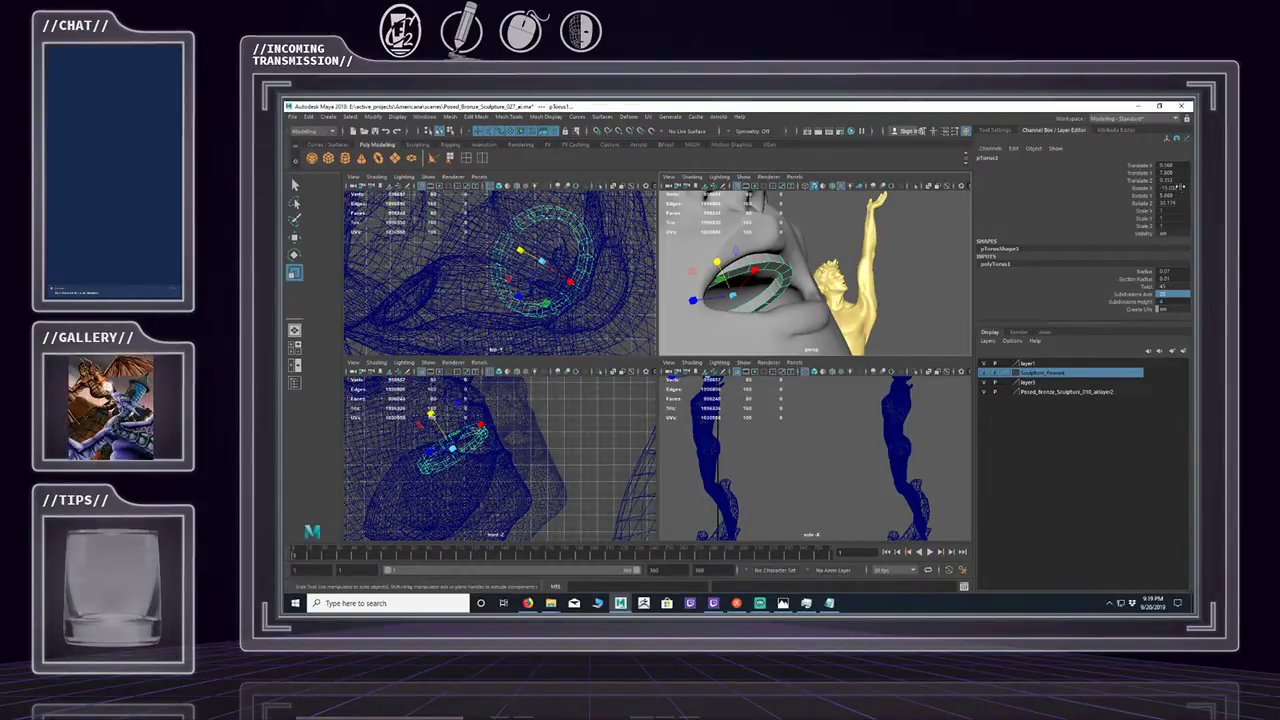
Record the torus's Rotate X, Y and Z values one after another in the separate notes window.
left_click(1178, 187)
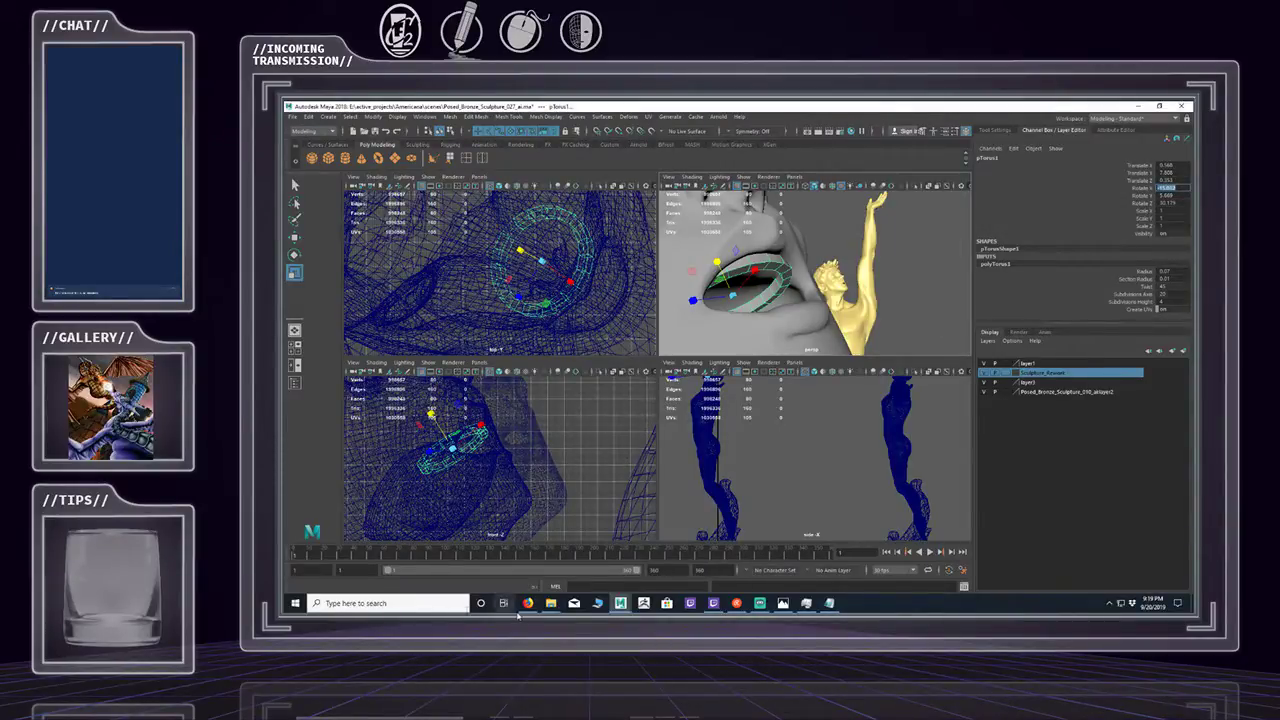
left_click(832, 605)
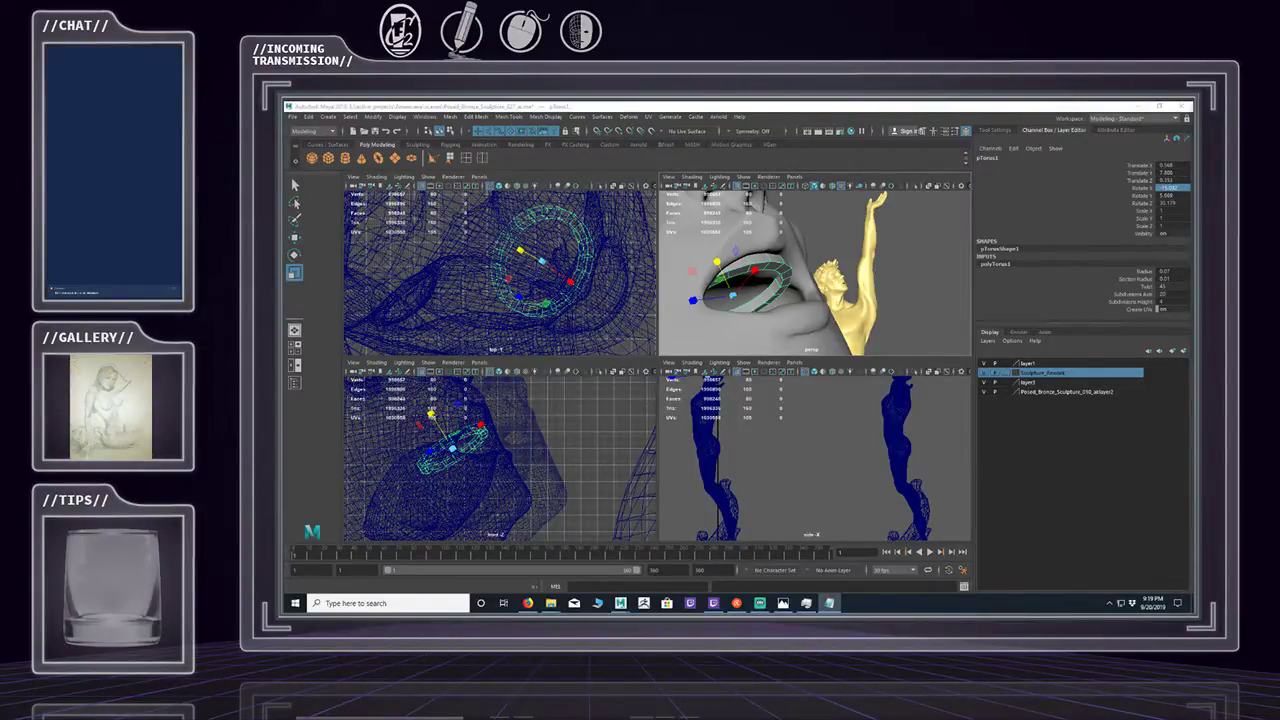
left_click(1178, 195)
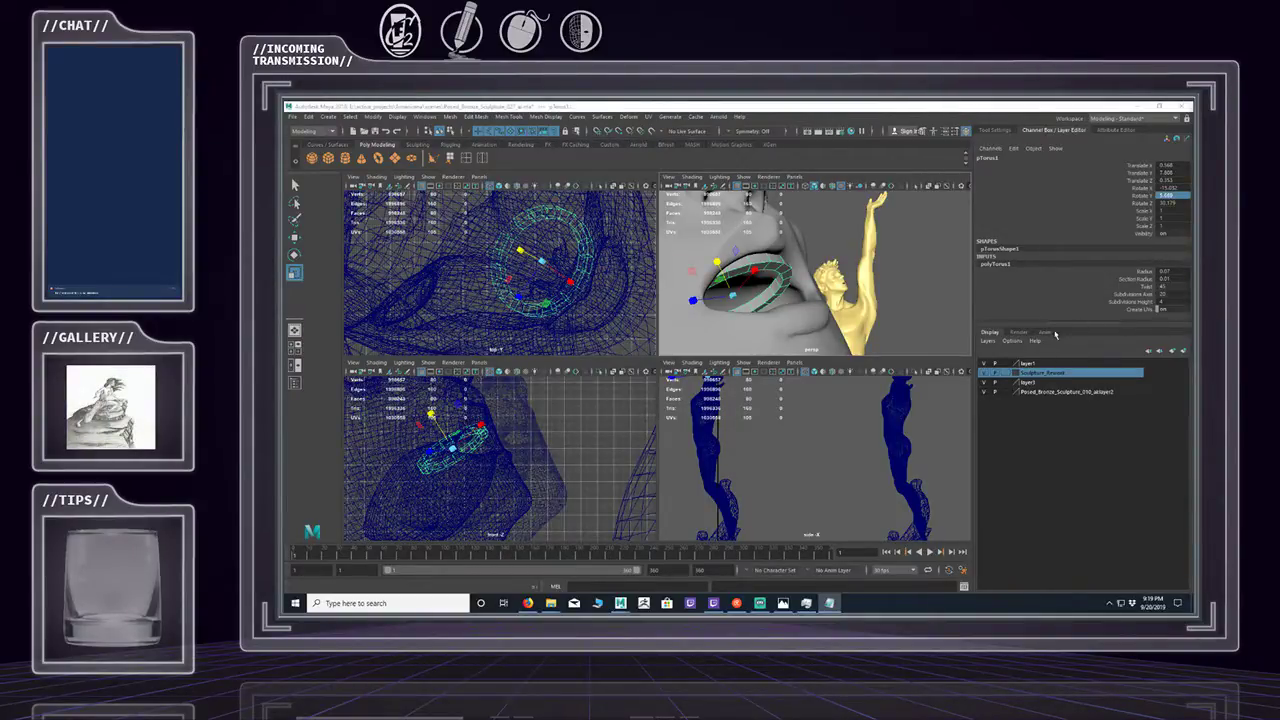
left_click(1172, 203)
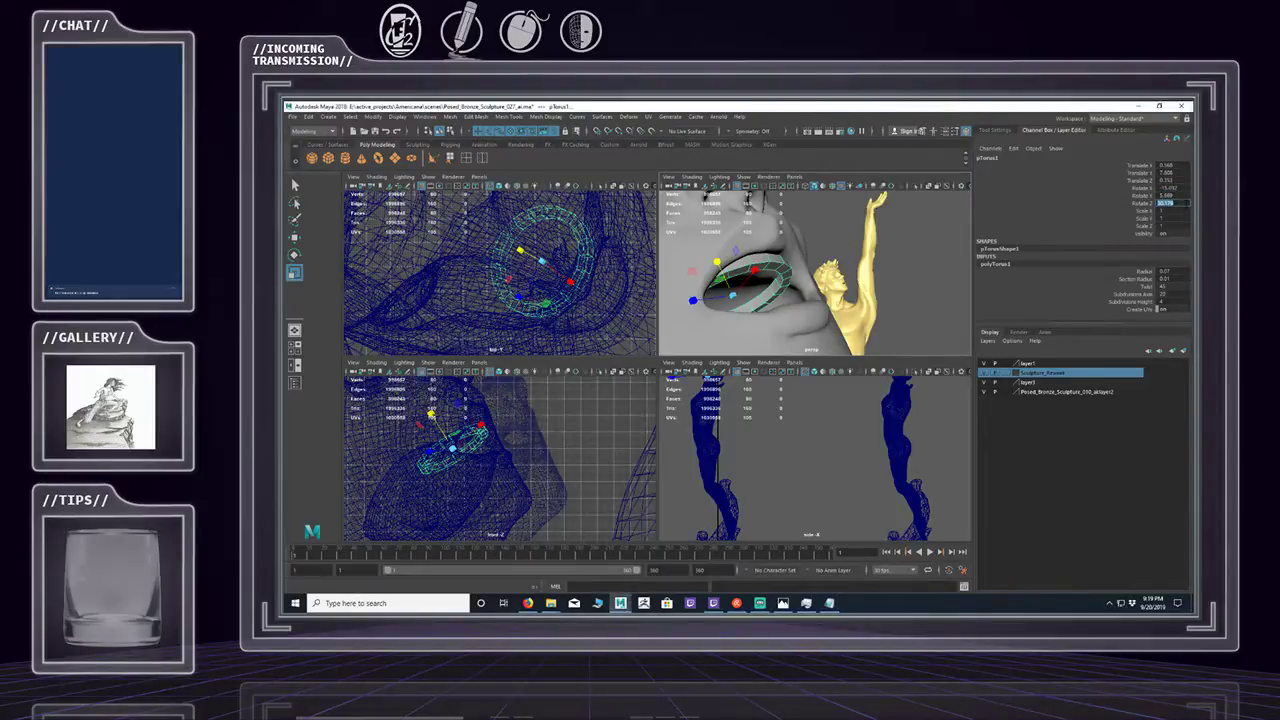
key("alt+Tab")
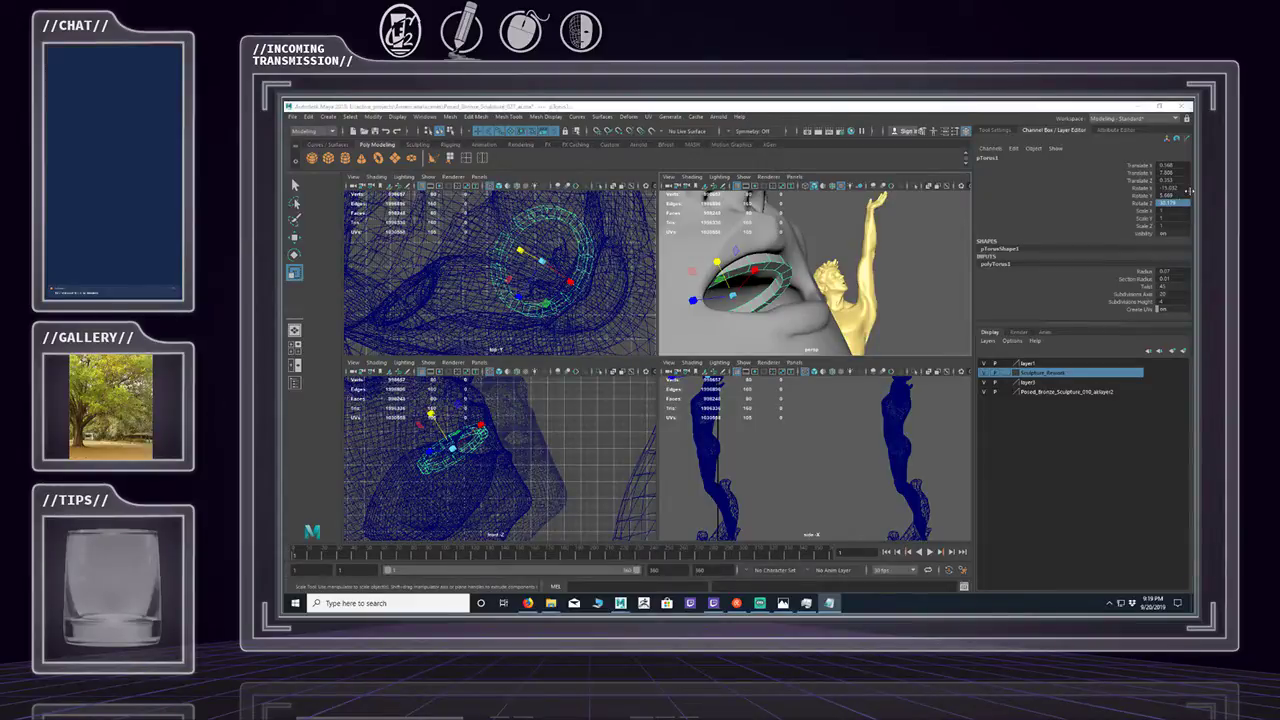
Reset the torus's Rotate X, Y and Z together to 0.
left_click_drag(1180, 190, 1182, 203)
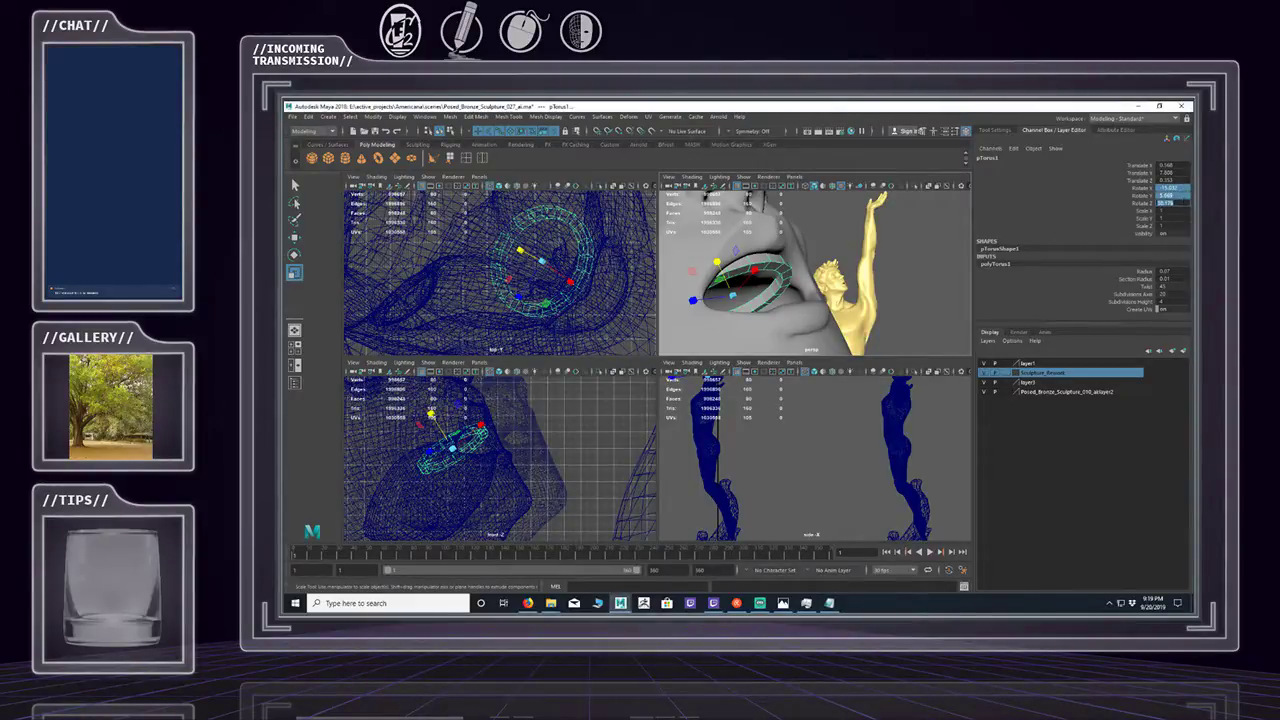
type("0")
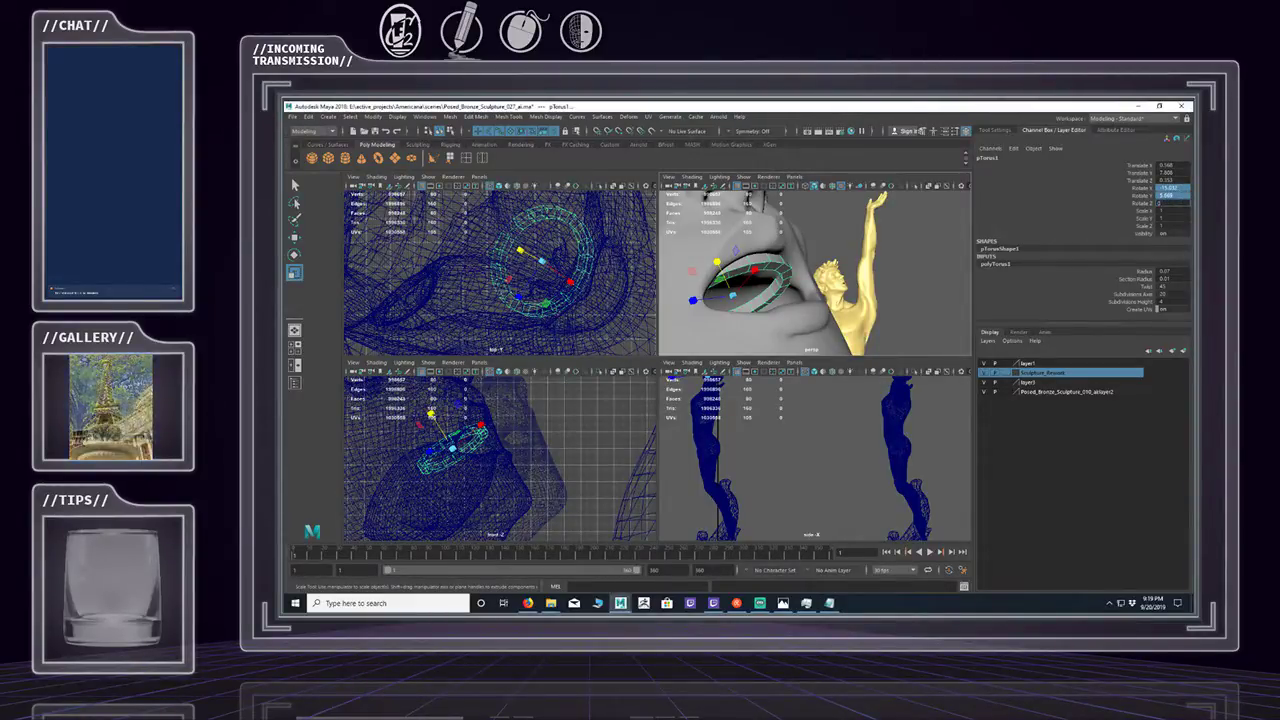
key("Return")
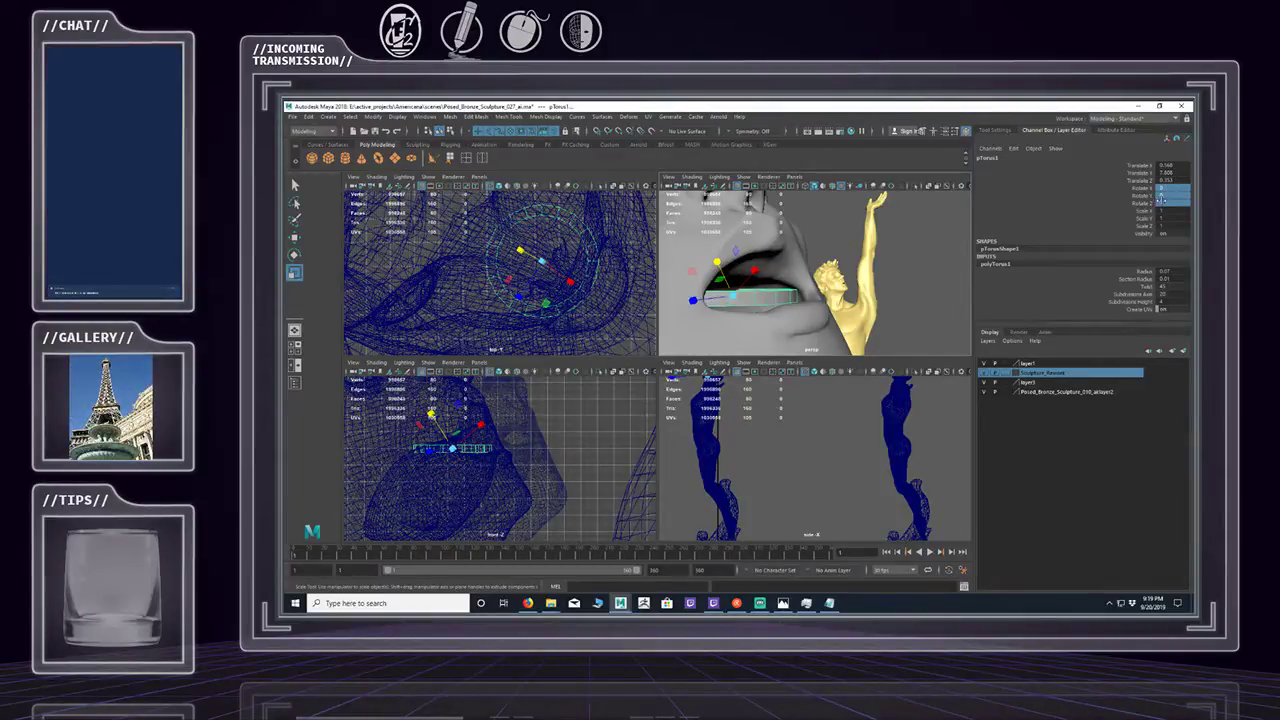
Delete the faces on the back half of the torus in the top view, leaving a curved arc along the lips.
middle_click_drag(531, 262, 519, 278, "alt")
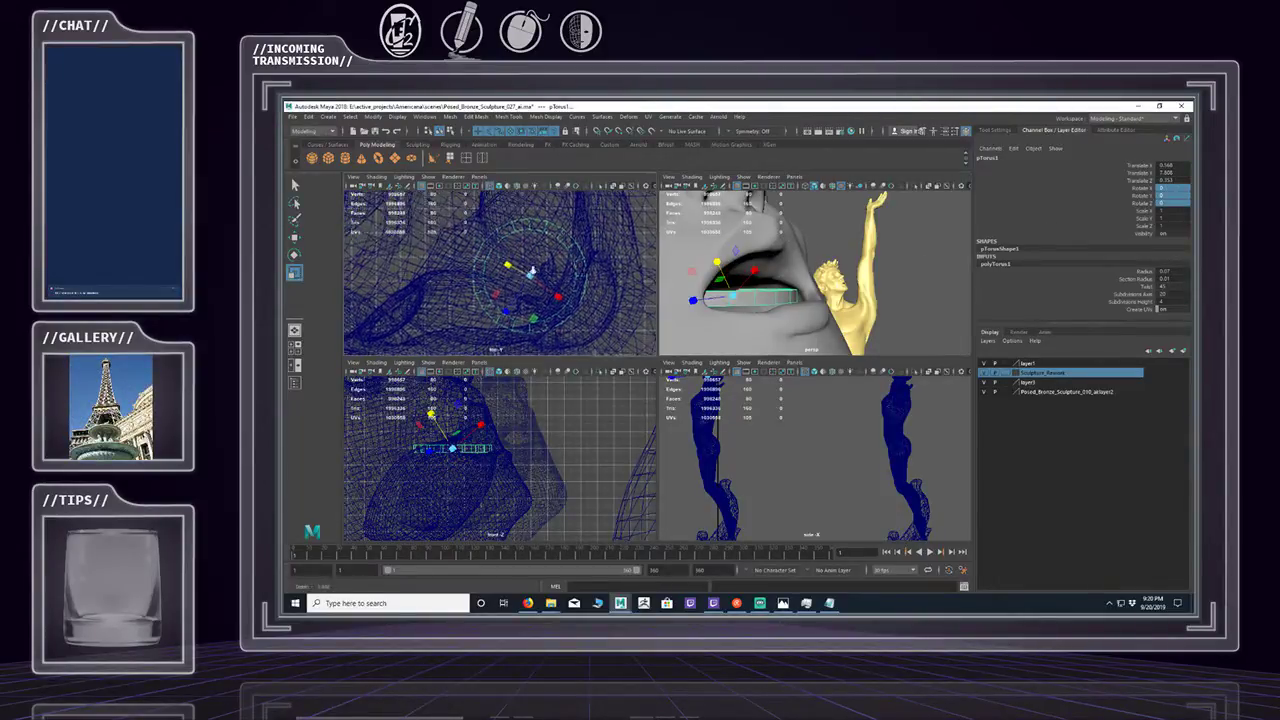
right_click_drag(519, 278, 592, 248, "alt")
middle_click_drag(592, 248, 588, 251, "alt")
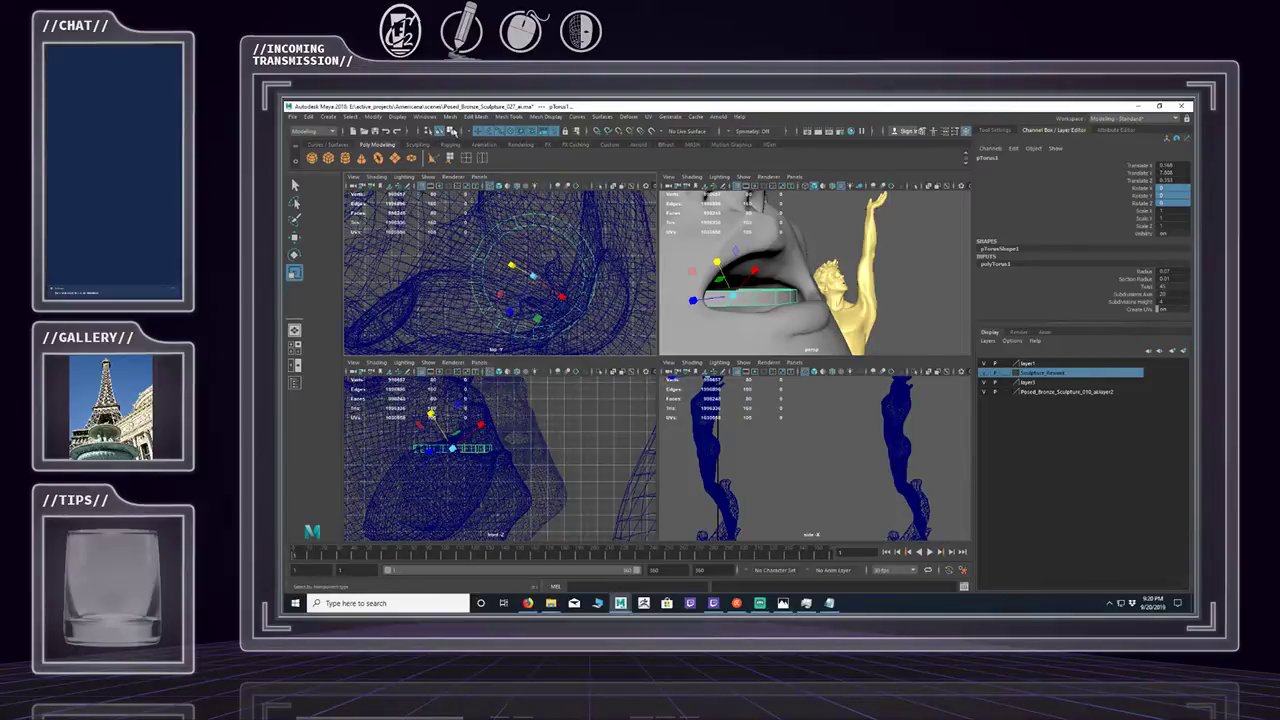
left_click(497, 131)
left_click(510, 131)
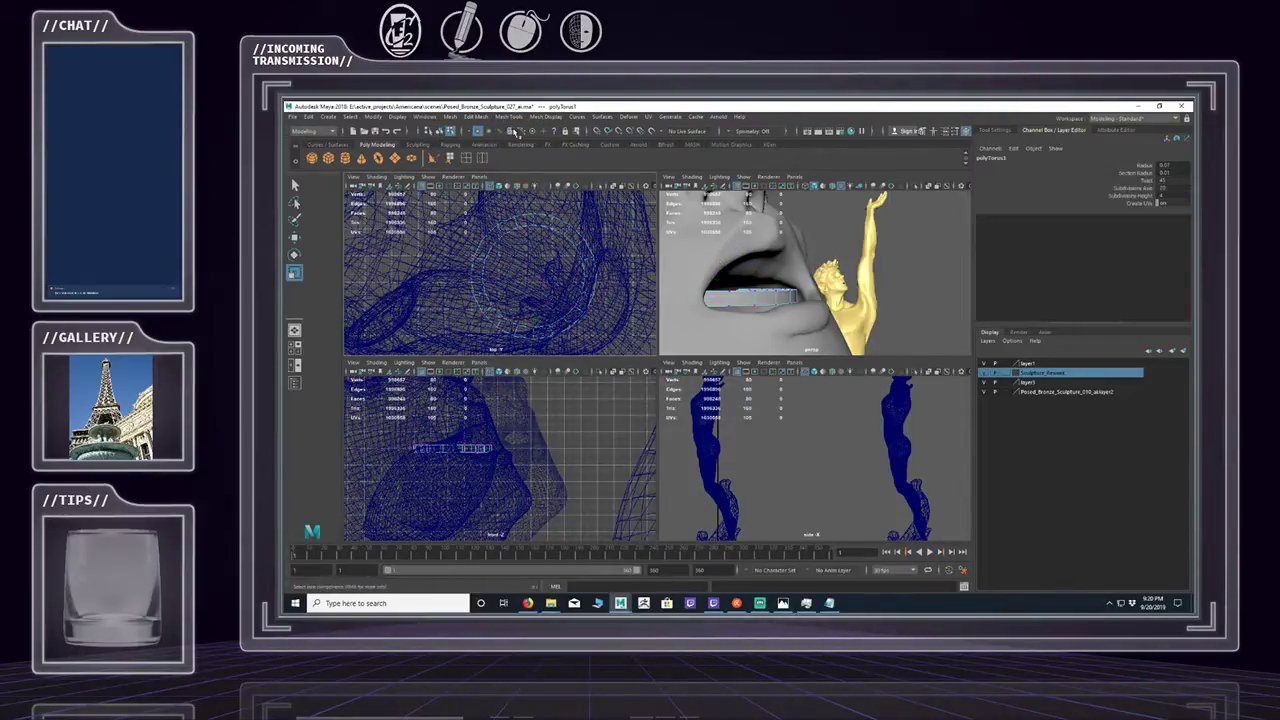
left_click_drag(432, 298, 518, 264)
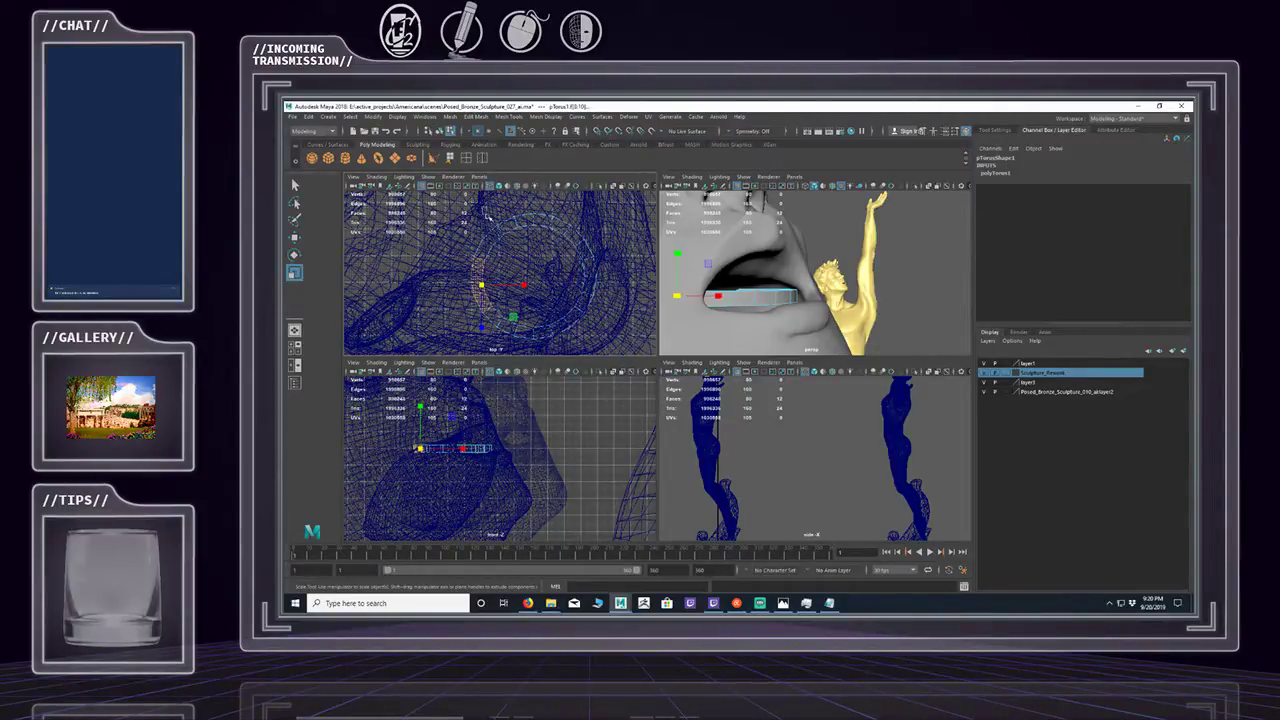
mouse_move(557, 243)
left_mouse_down("shift")
mouse_move(570, 242)
mouse_move(555, 245)
left_mouse_up("shift")
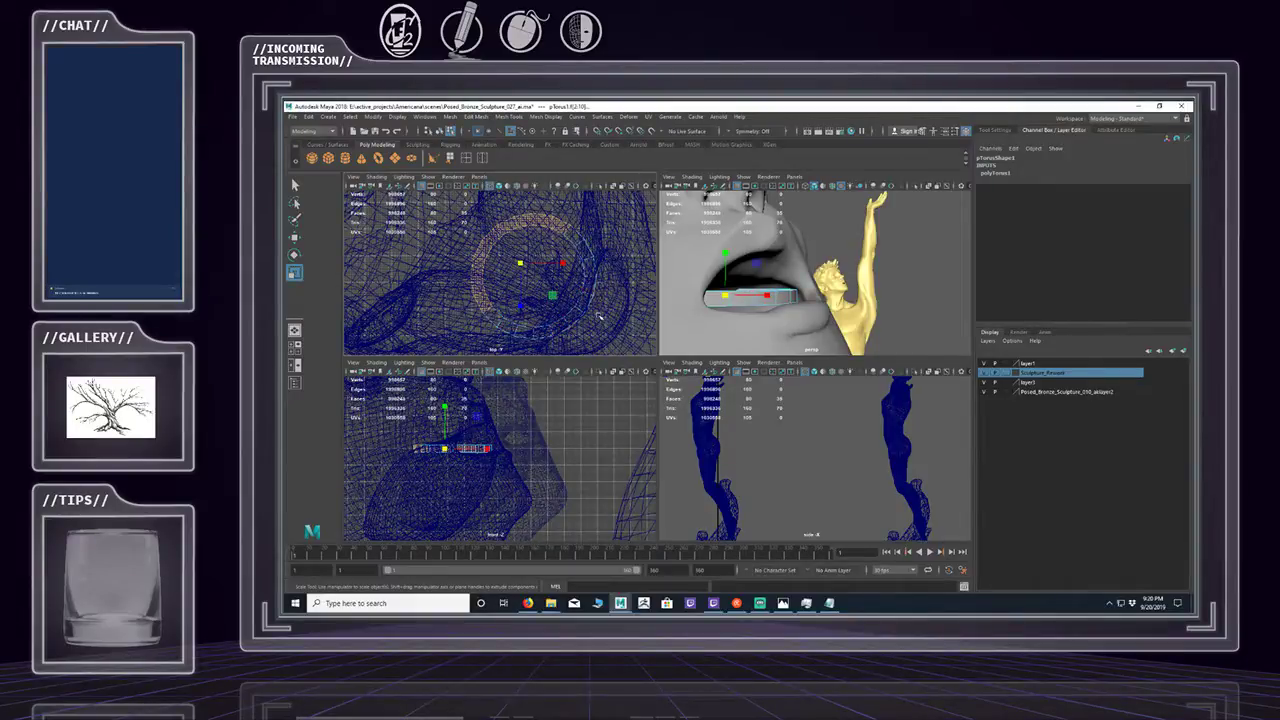
left_click(548, 246)
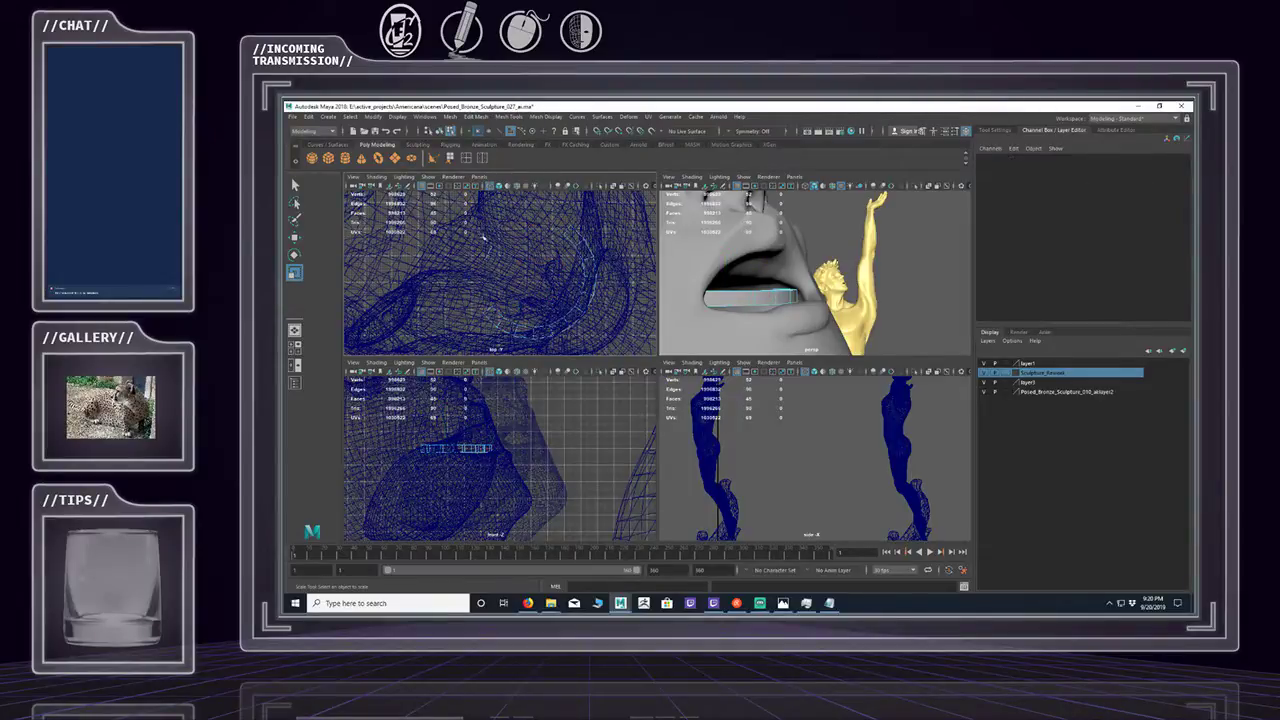
left_click(519, 258)
key("Delete")
Extrude the two end edges at the open ends of the remaining torus arc.
left_click(566, 237)
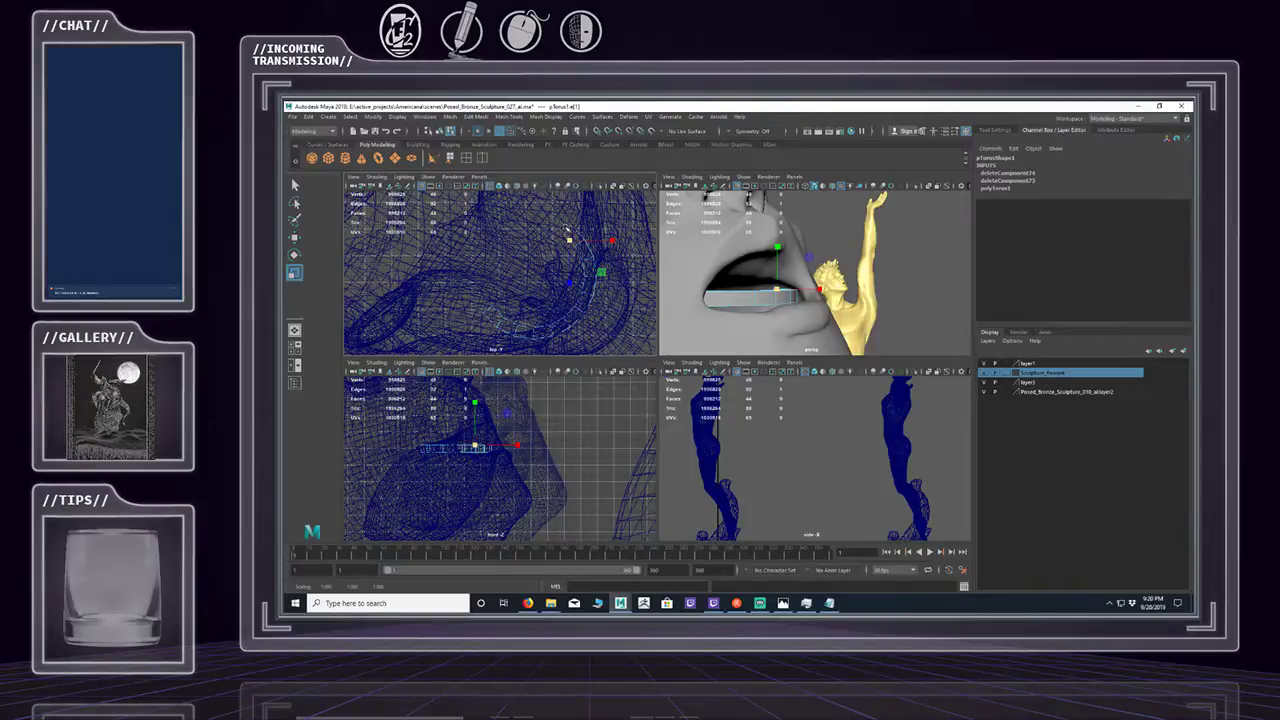
left_click(566, 231)
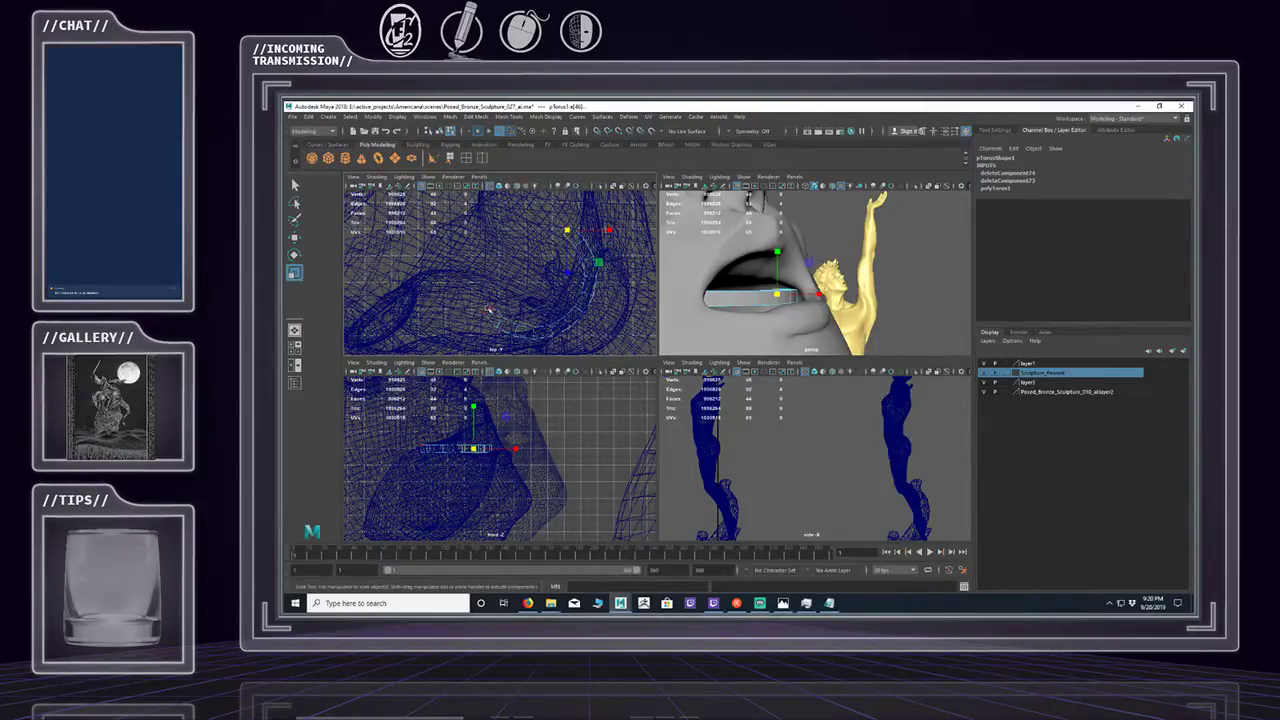
left_click(490, 308, "shift")
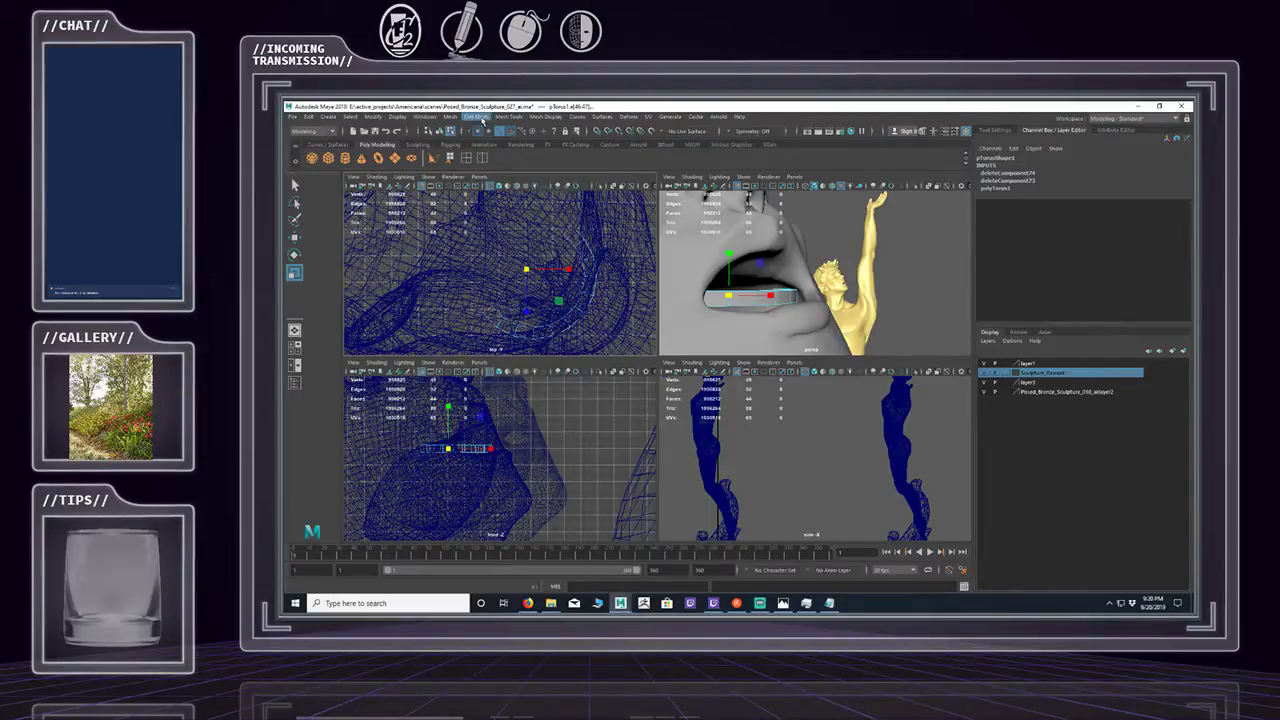
left_click(511, 117)
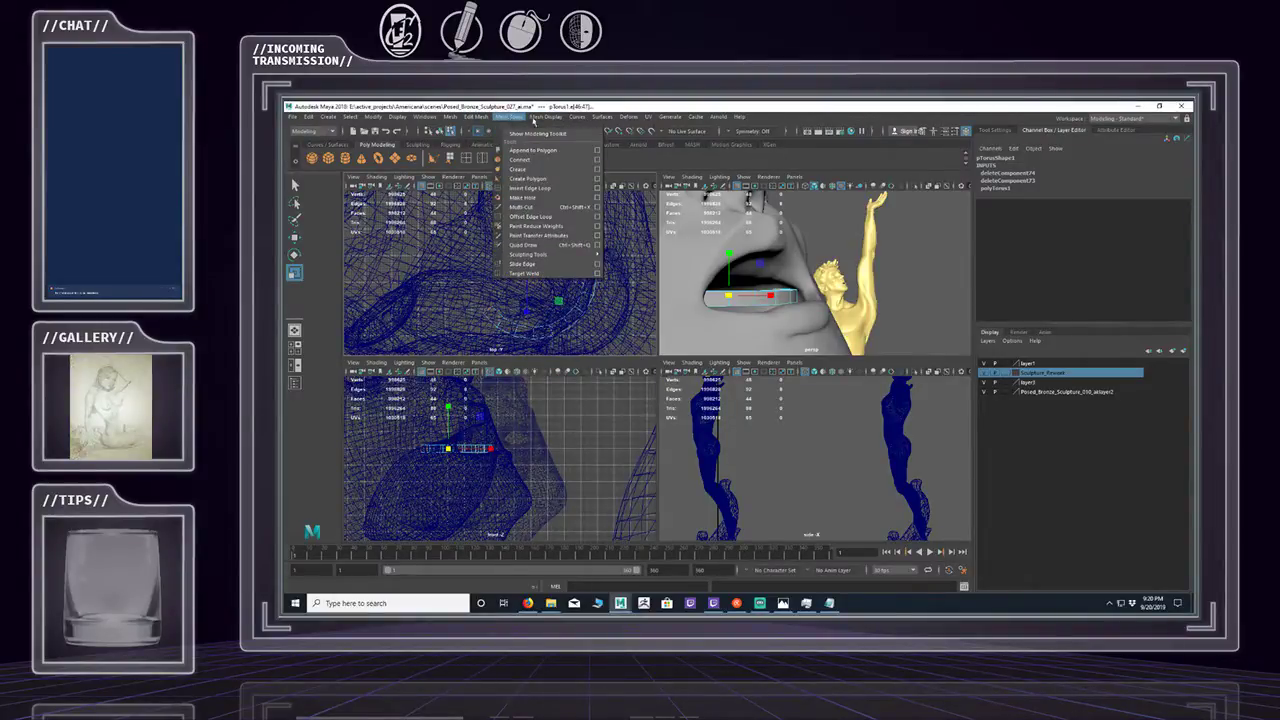
mouse_move(546, 118)
mouse_move(496, 122)
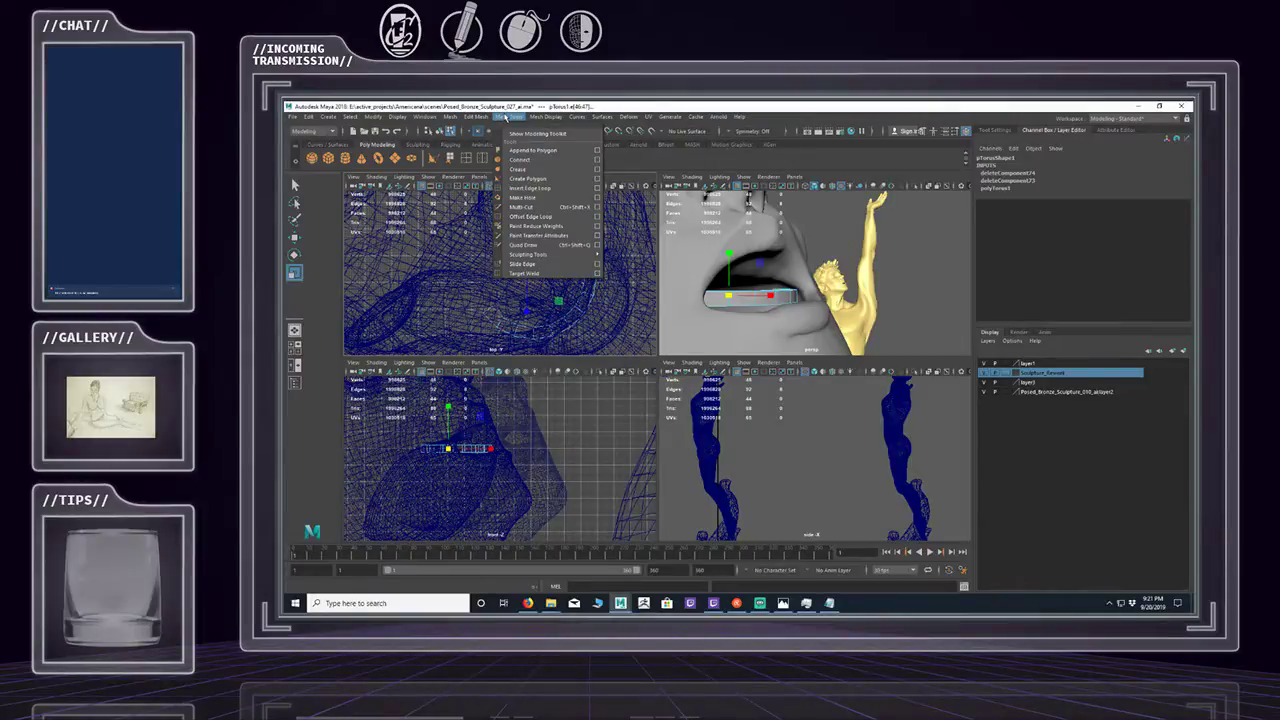
left_click(546, 117)
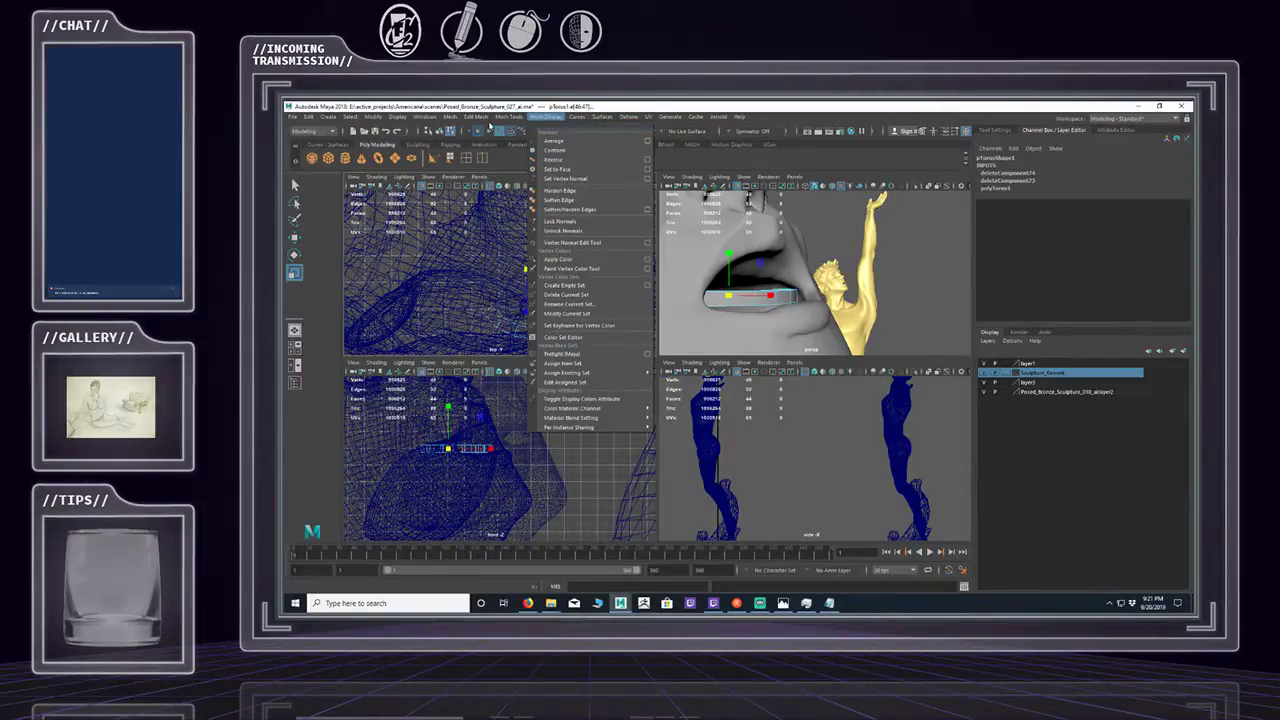
mouse_move(474, 120)
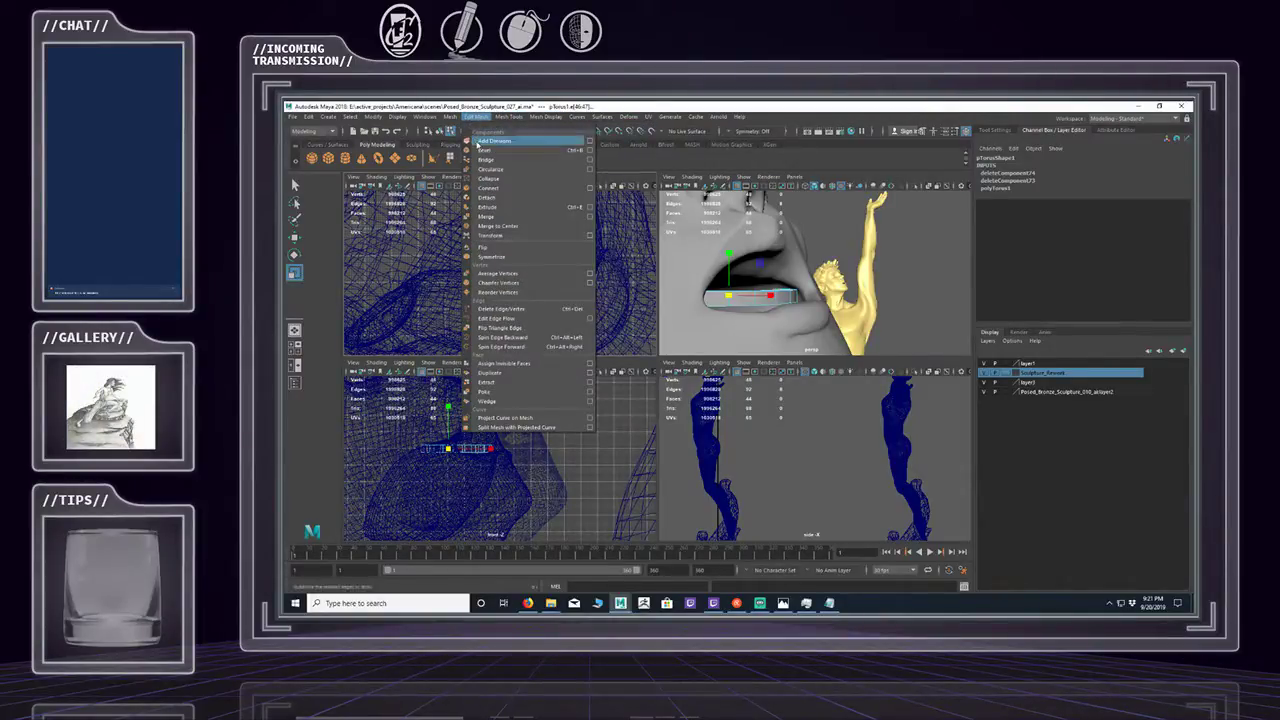
left_click(487, 207)
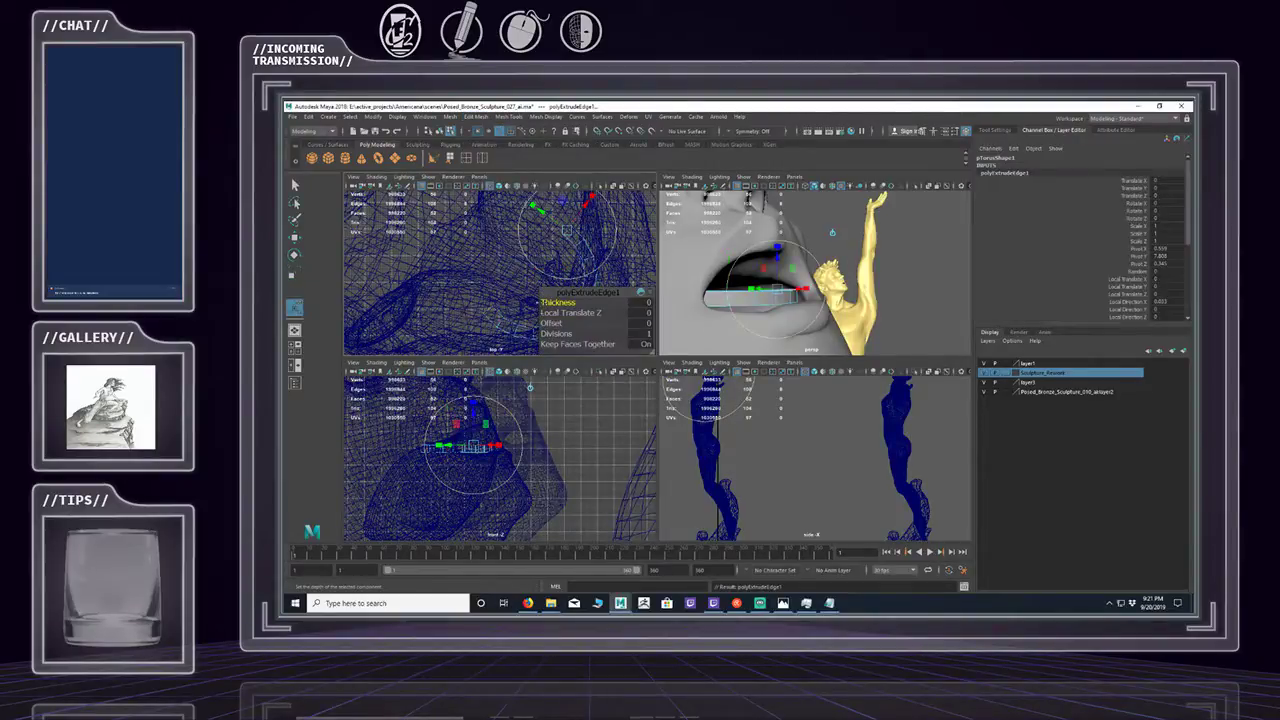
Pull the extruded end edges away from the arc to lengthen both ends toward the back of the mouth.
left_click_drag(540, 209, 518, 201)
middle_click_drag(543, 285, 528, 289, "alt")
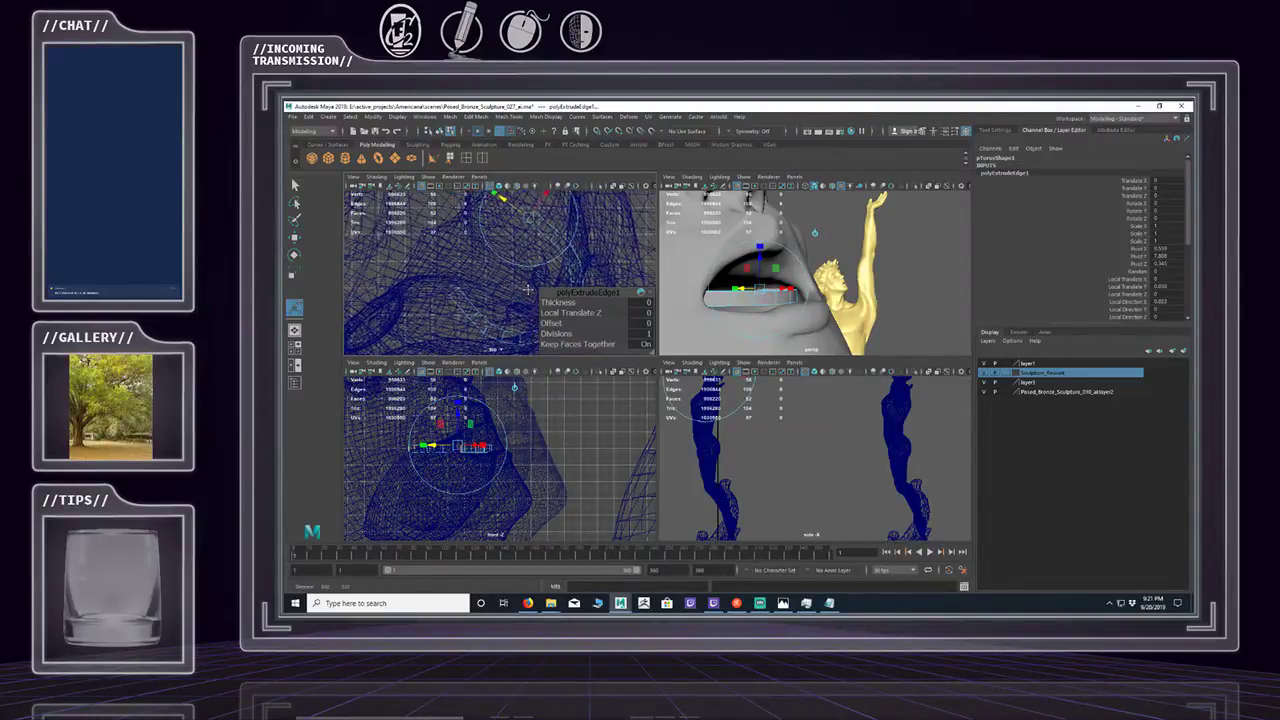
left_click(531, 213)
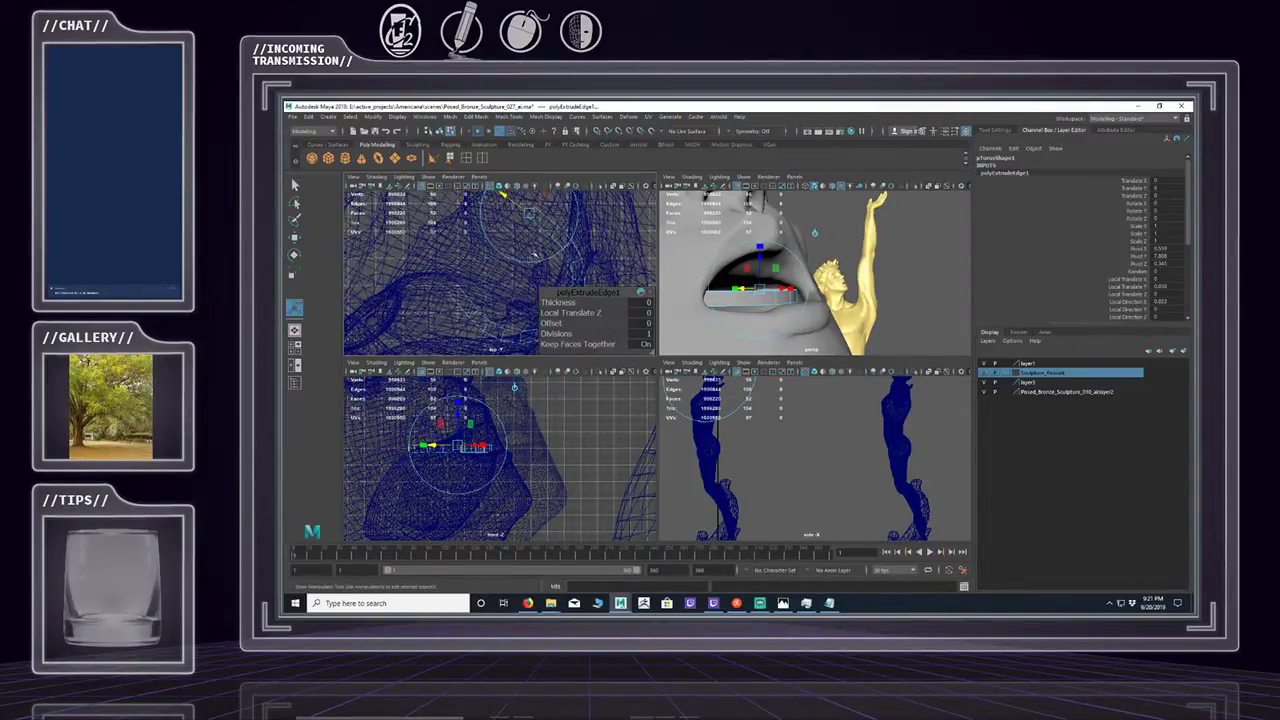
left_click(530, 212)
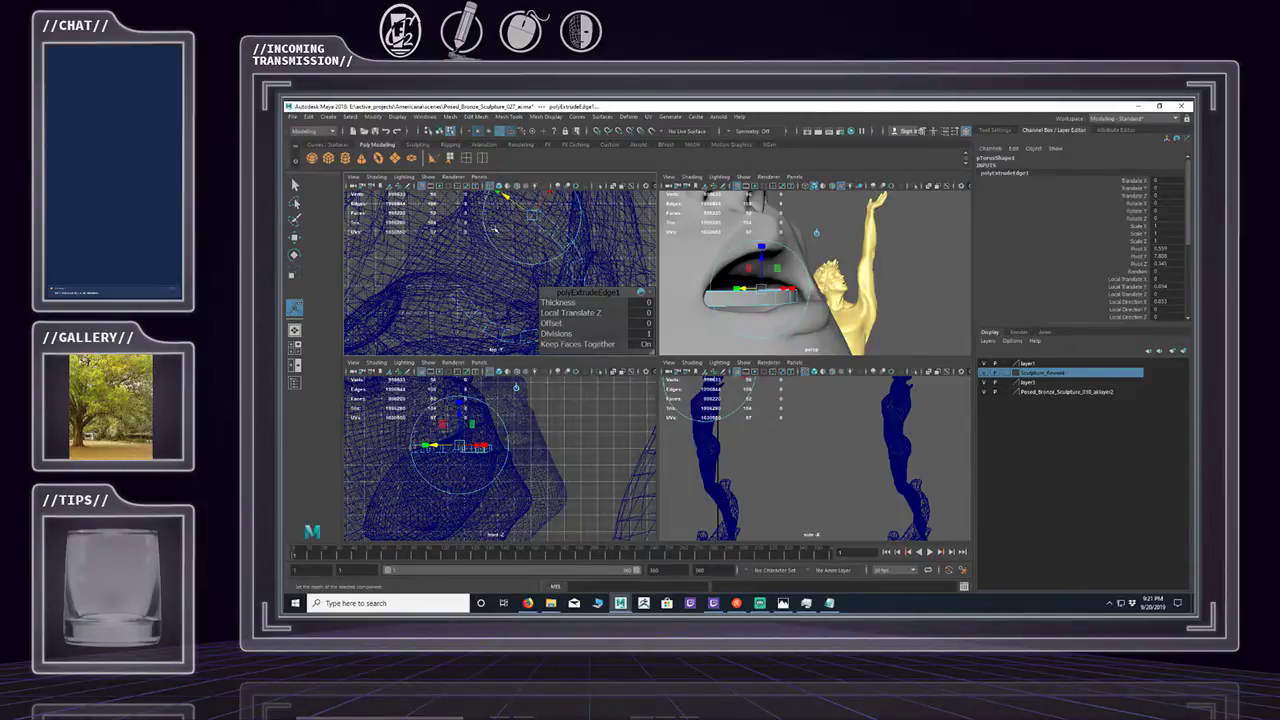
middle_click_drag(566, 231, 561, 245, "alt")
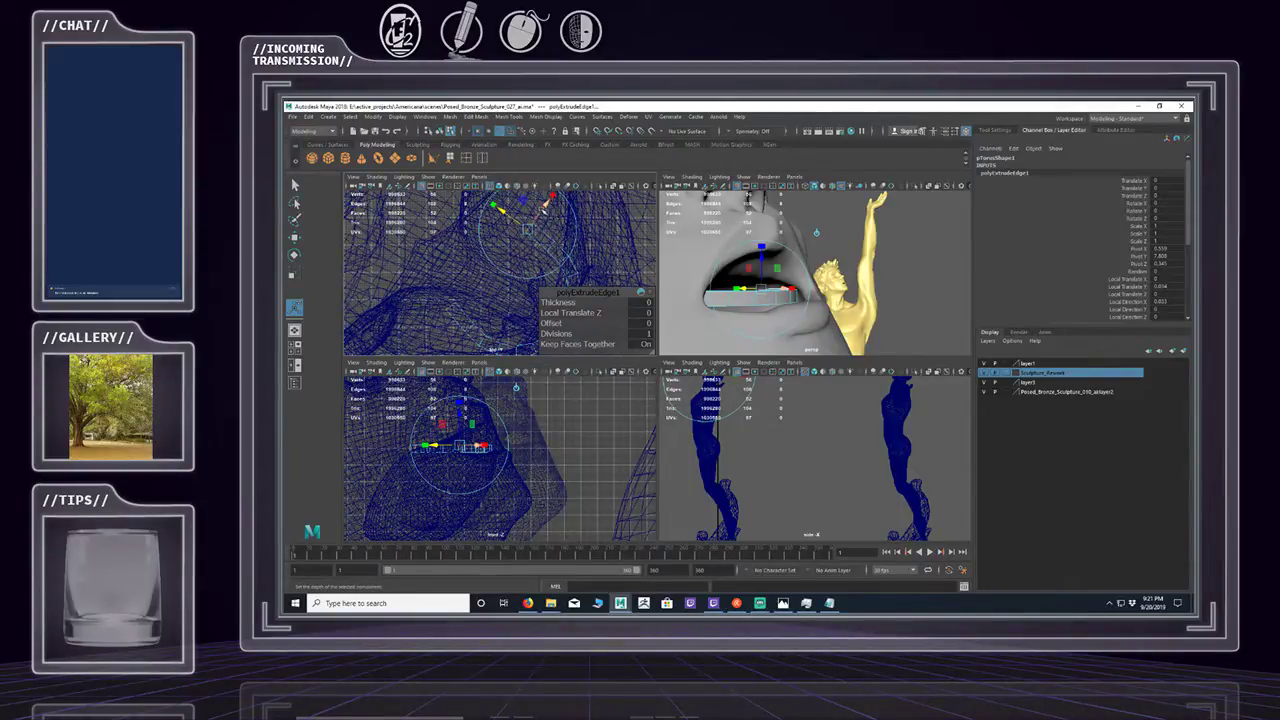
left_click_drag(544, 209, 540, 214)
key("ctrl+z")
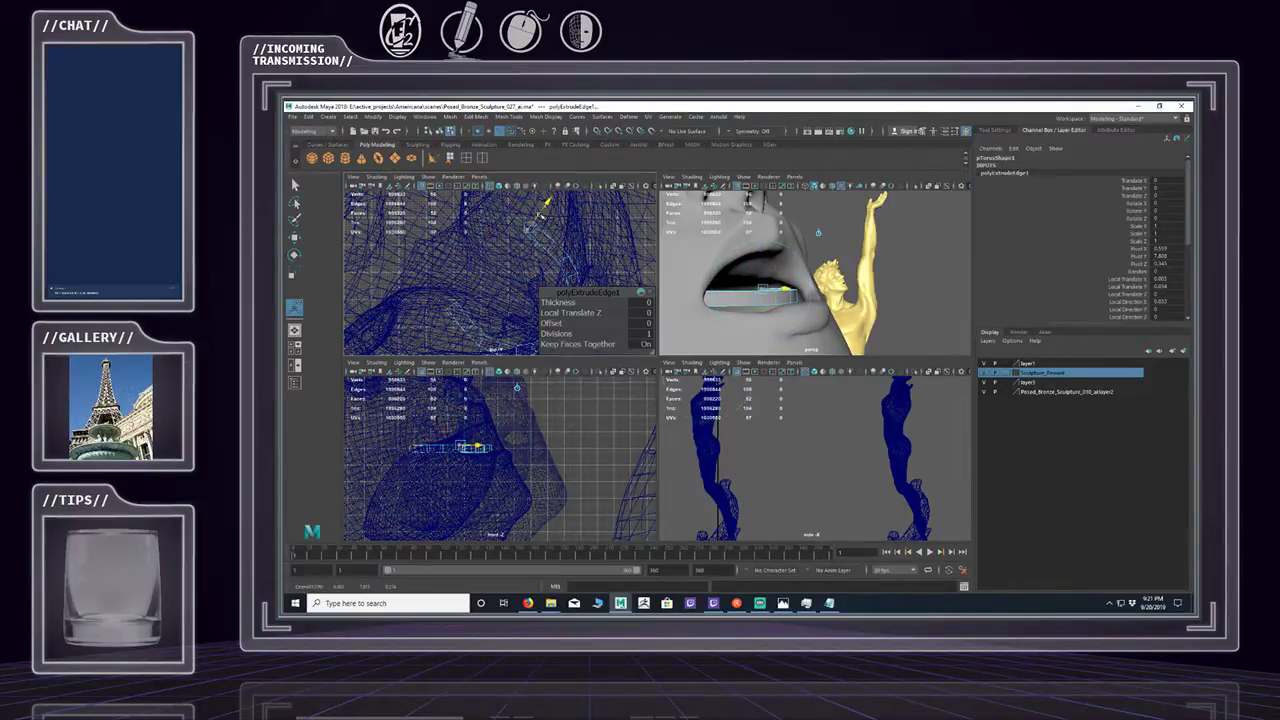
key("ctrl+z")
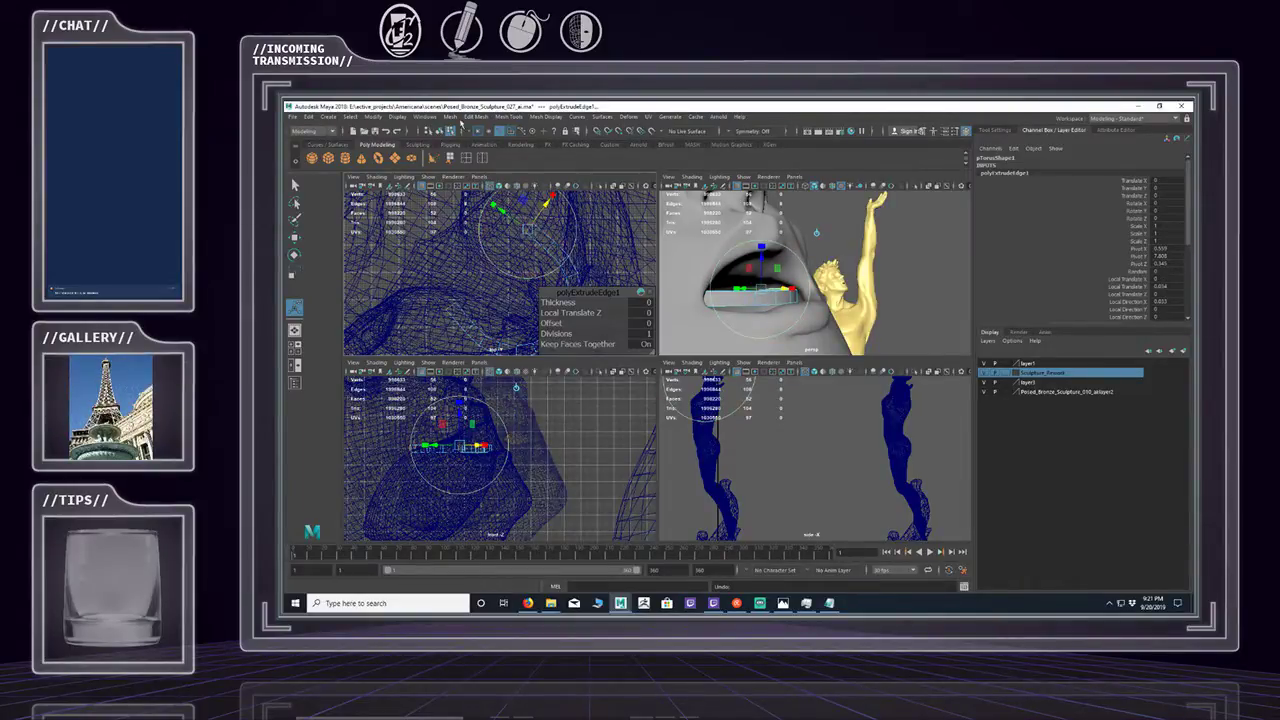
left_click(482, 118)
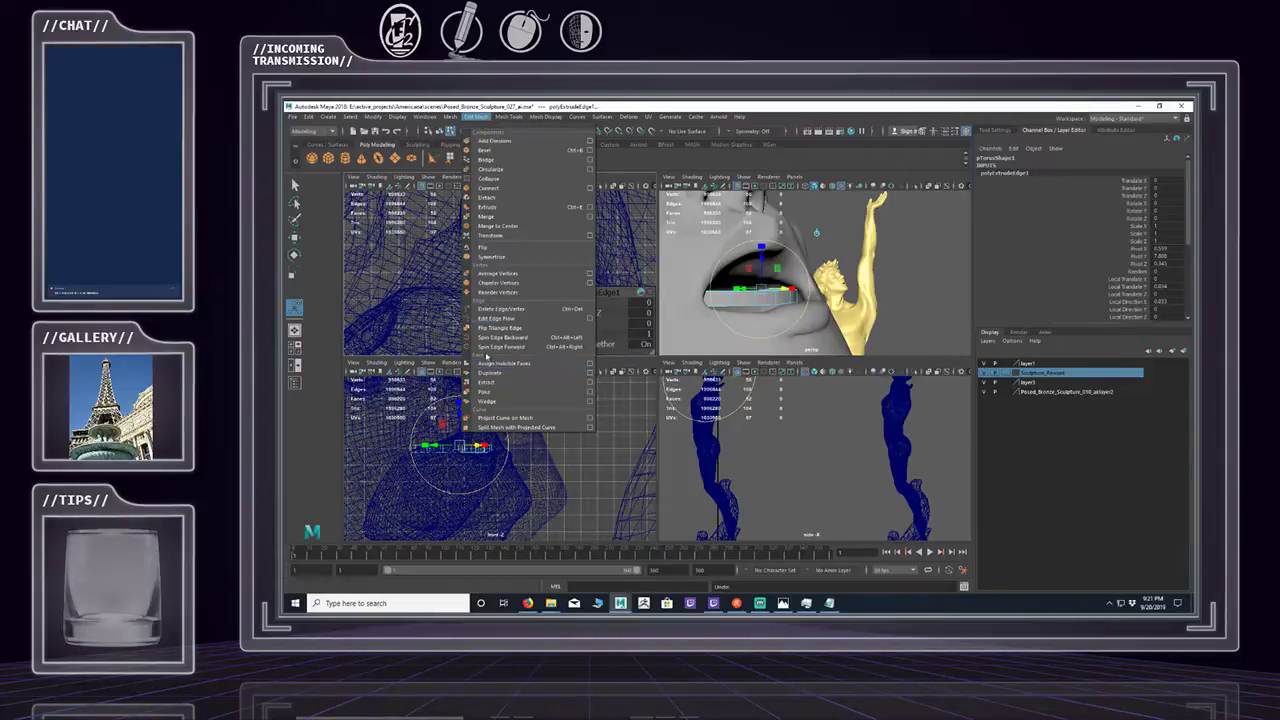
mouse_move(432, 119)
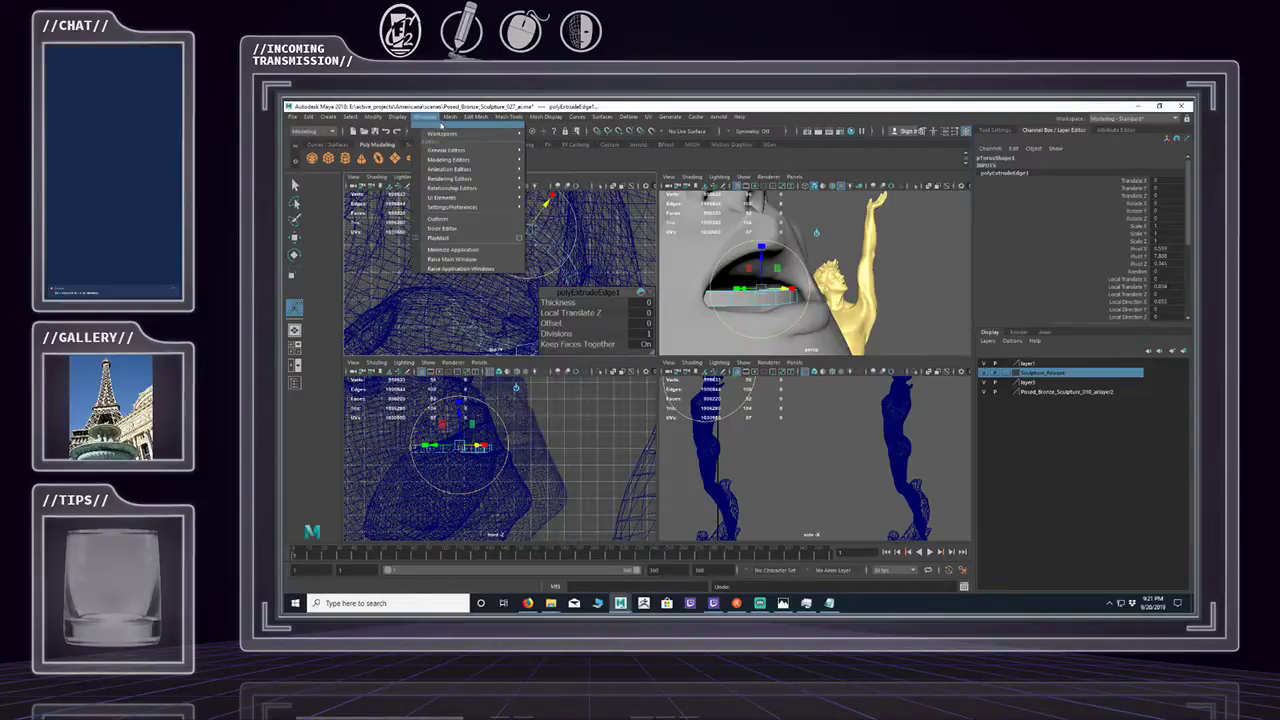
left_click(487, 104)
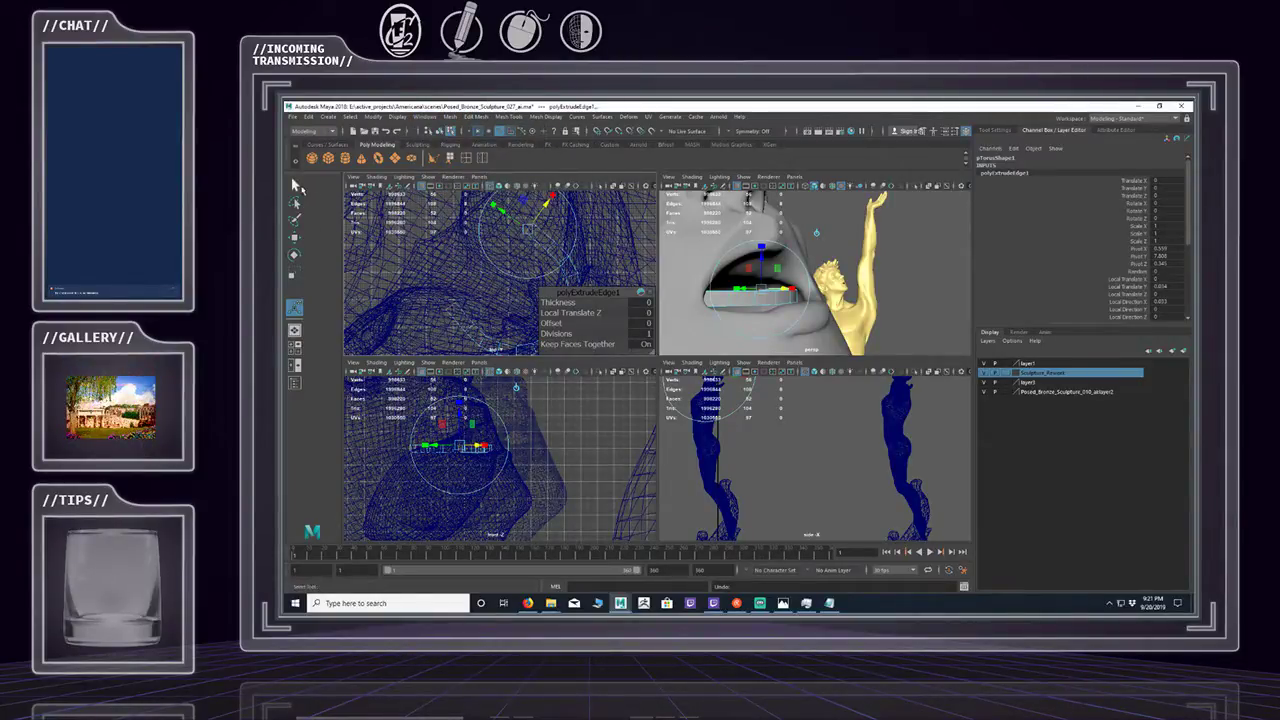
Select the border edge at each open end of the torus arc and cap both ends with Fill Hole.
key("r")
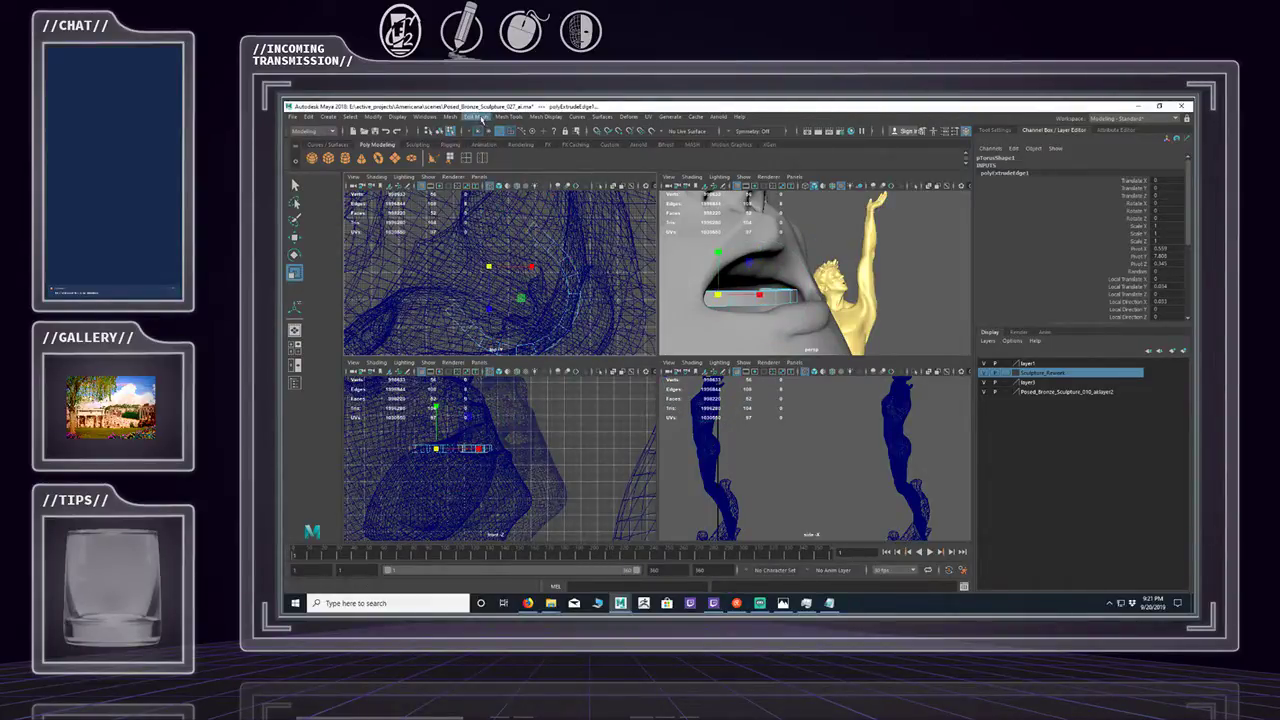
key("r")
left_click(452, 306)
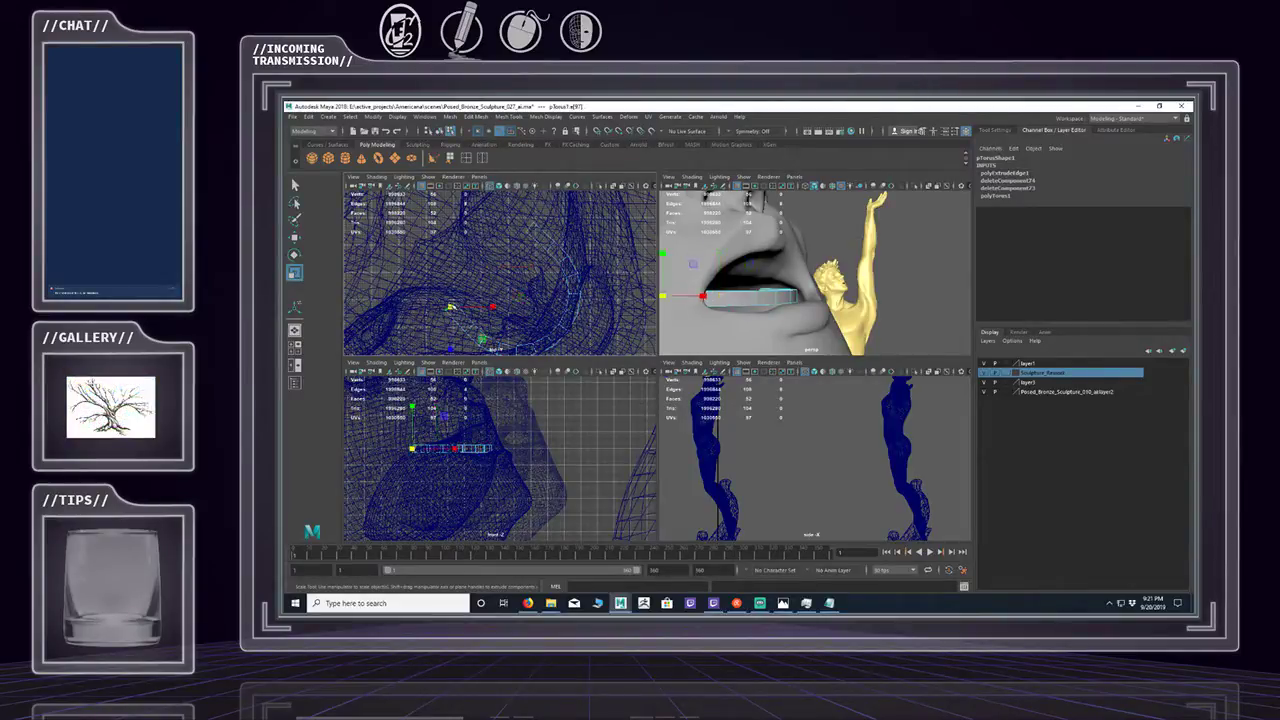
left_click(476, 116)
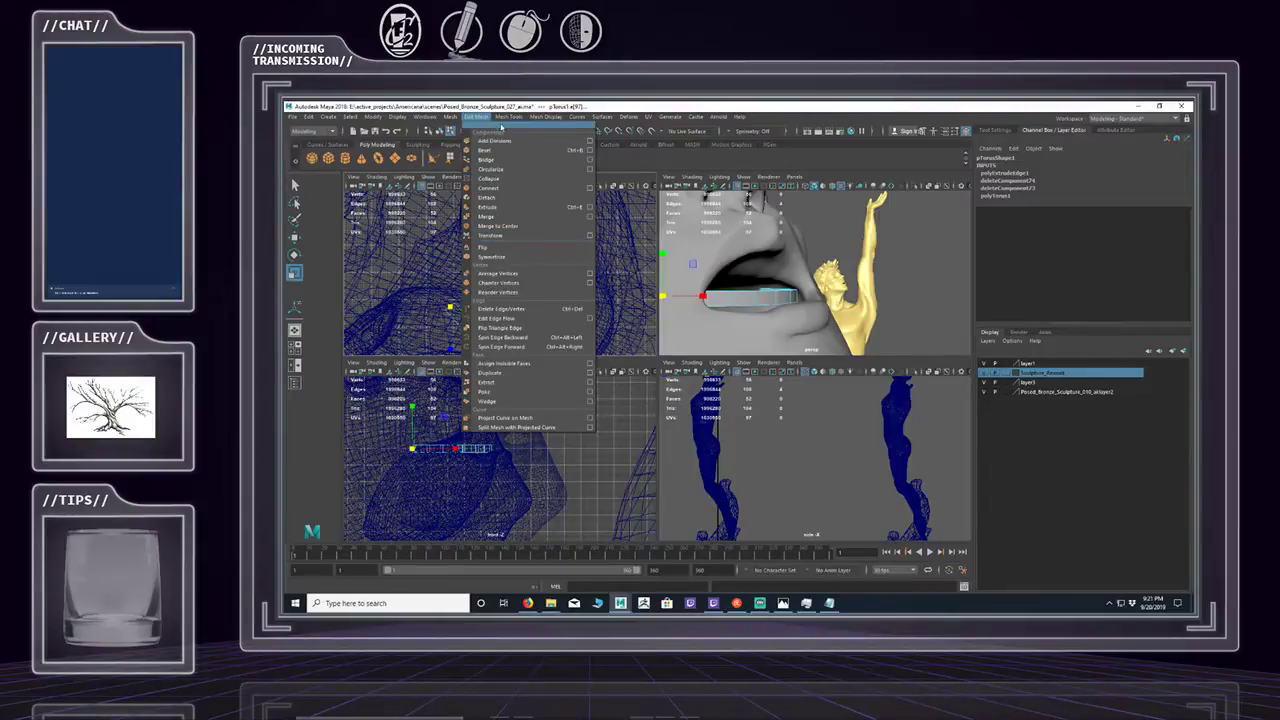
mouse_move(503, 117)
mouse_move(450, 118)
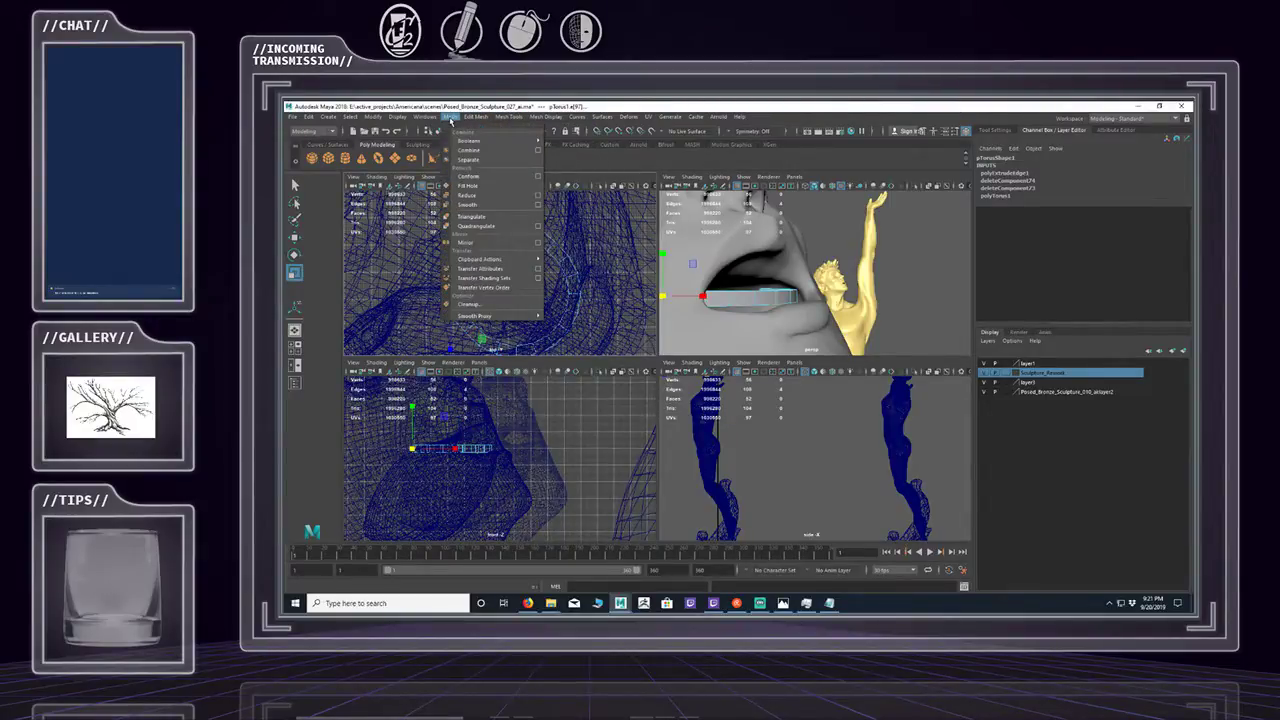
left_click(468, 185)
left_click(531, 230)
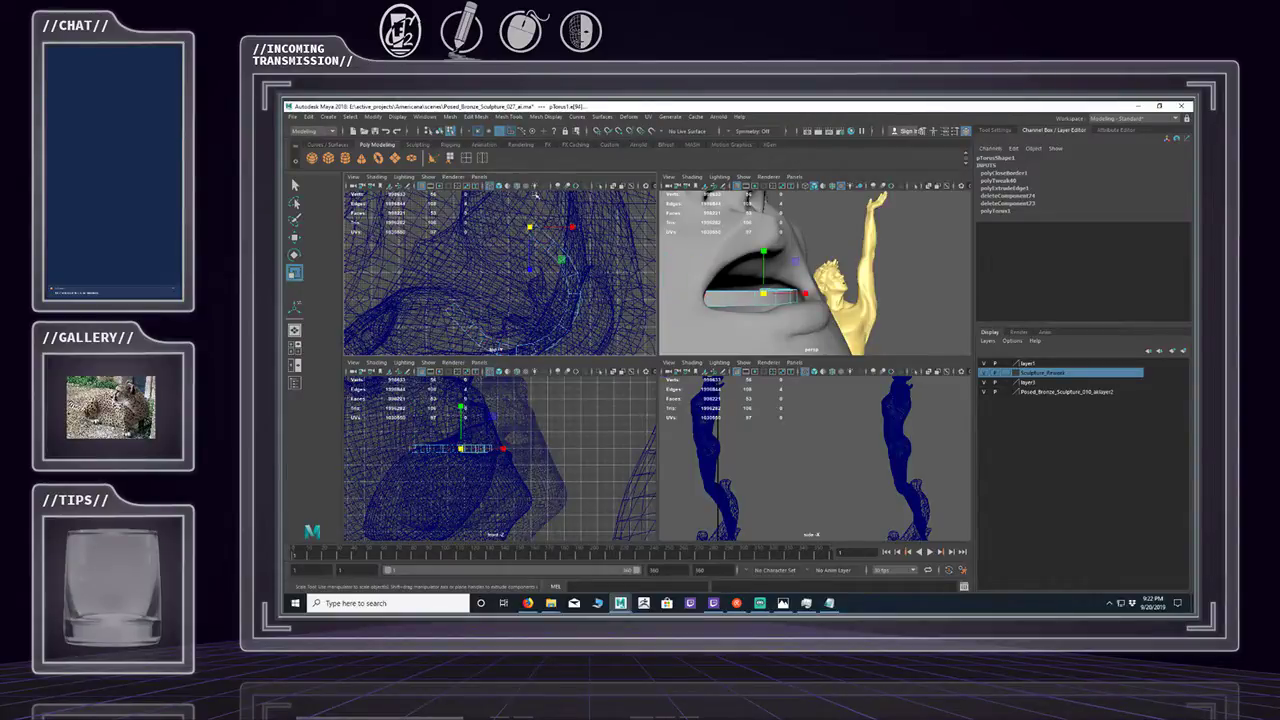
left_click(450, 117)
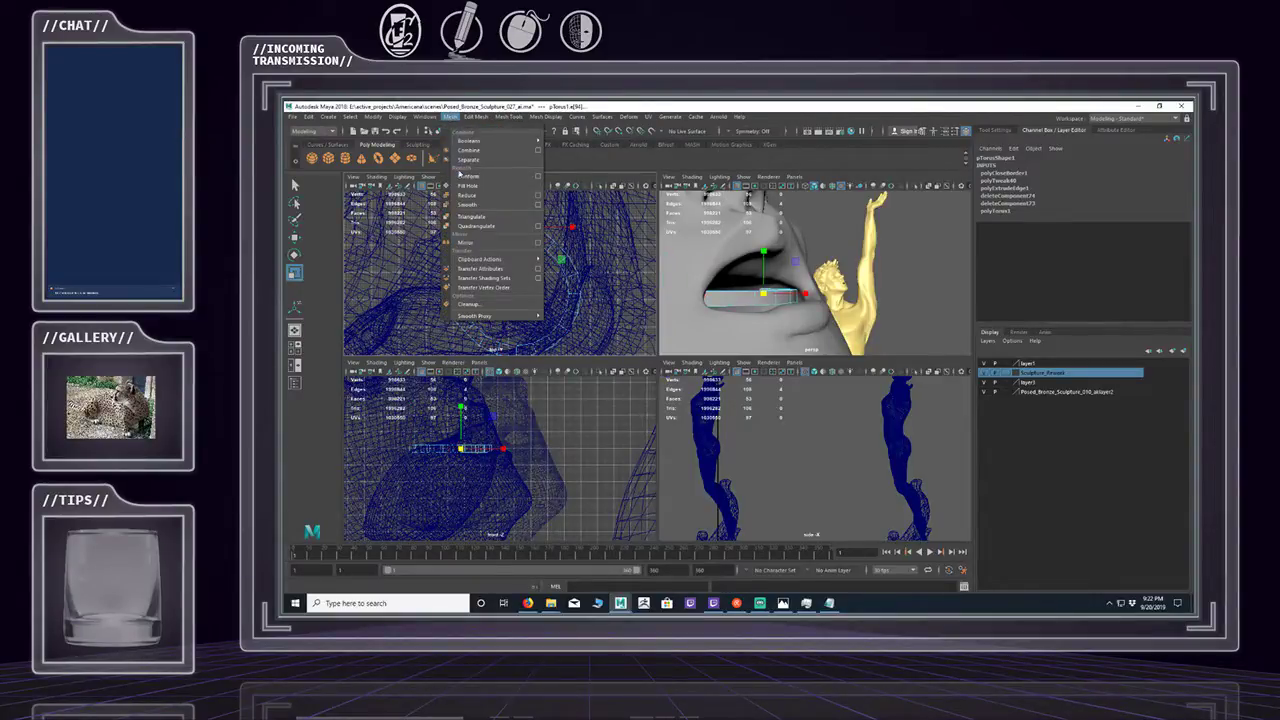
left_click(466, 185)
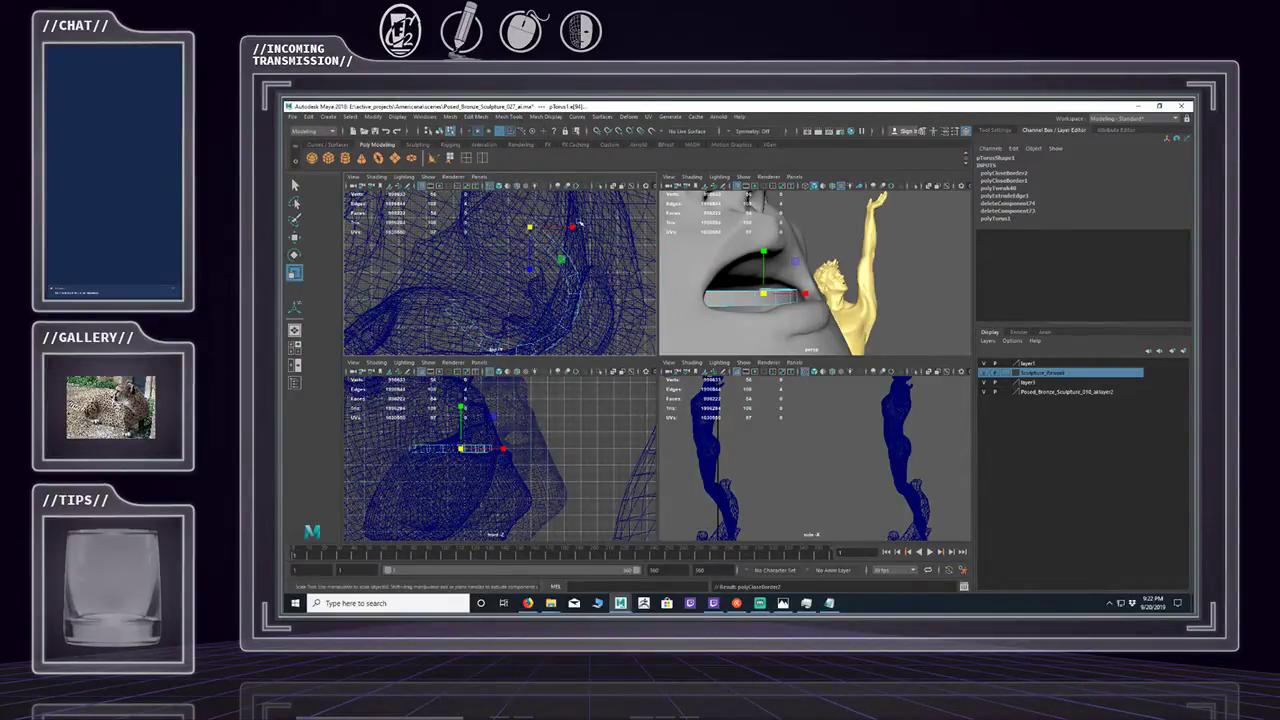
Return the torus arc to object mode and restore its Rotate X to about -15 from the saved notes.
left_click(294, 185)
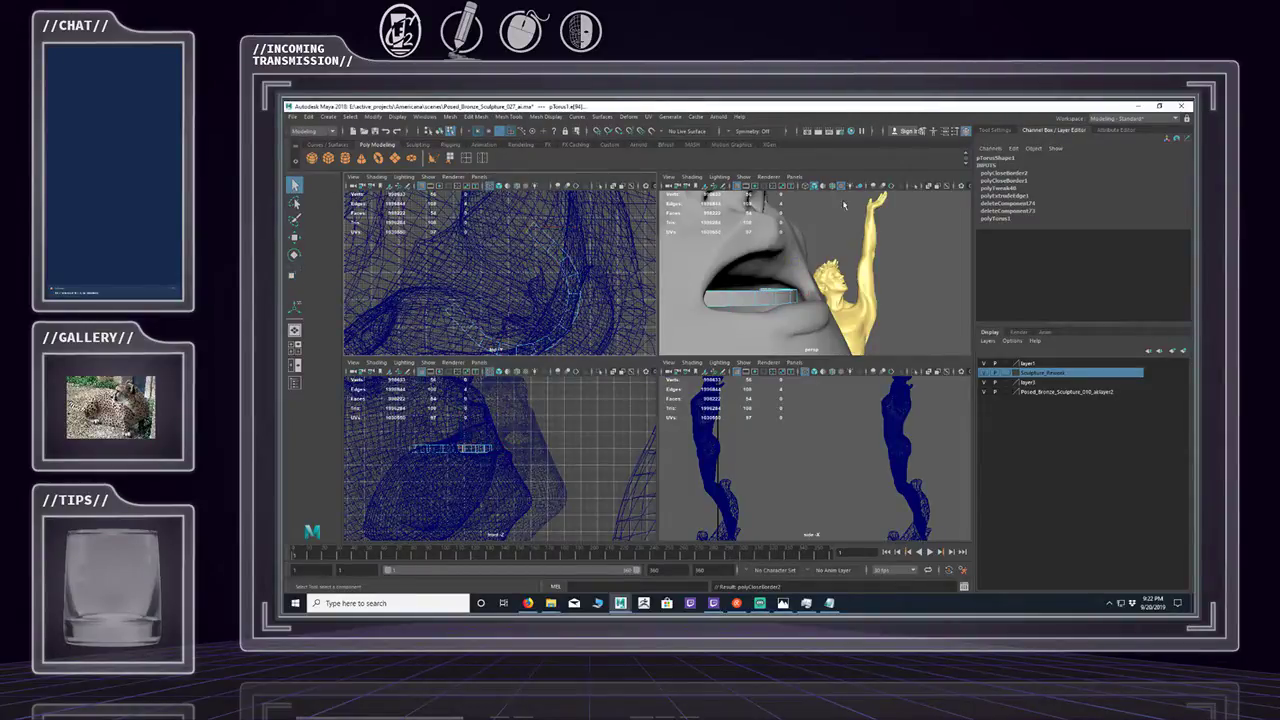
left_click(440, 132)
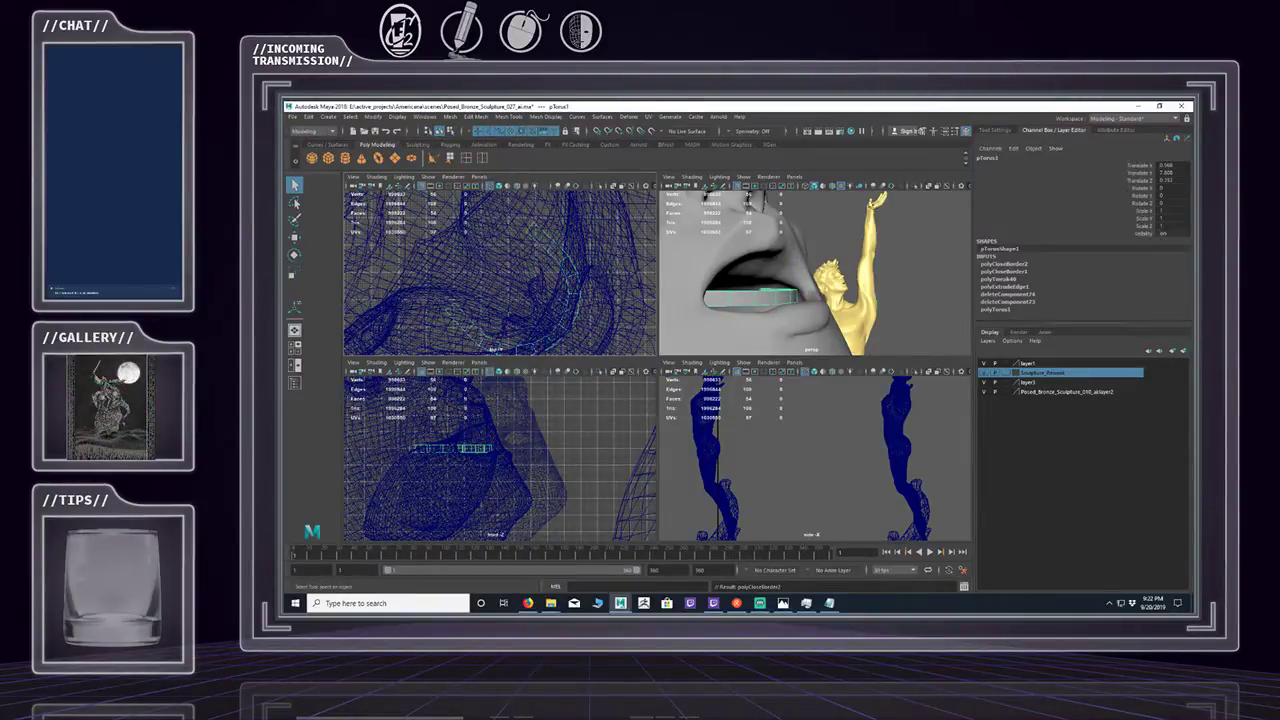
left_click(1172, 187)
key("alt+Tab")
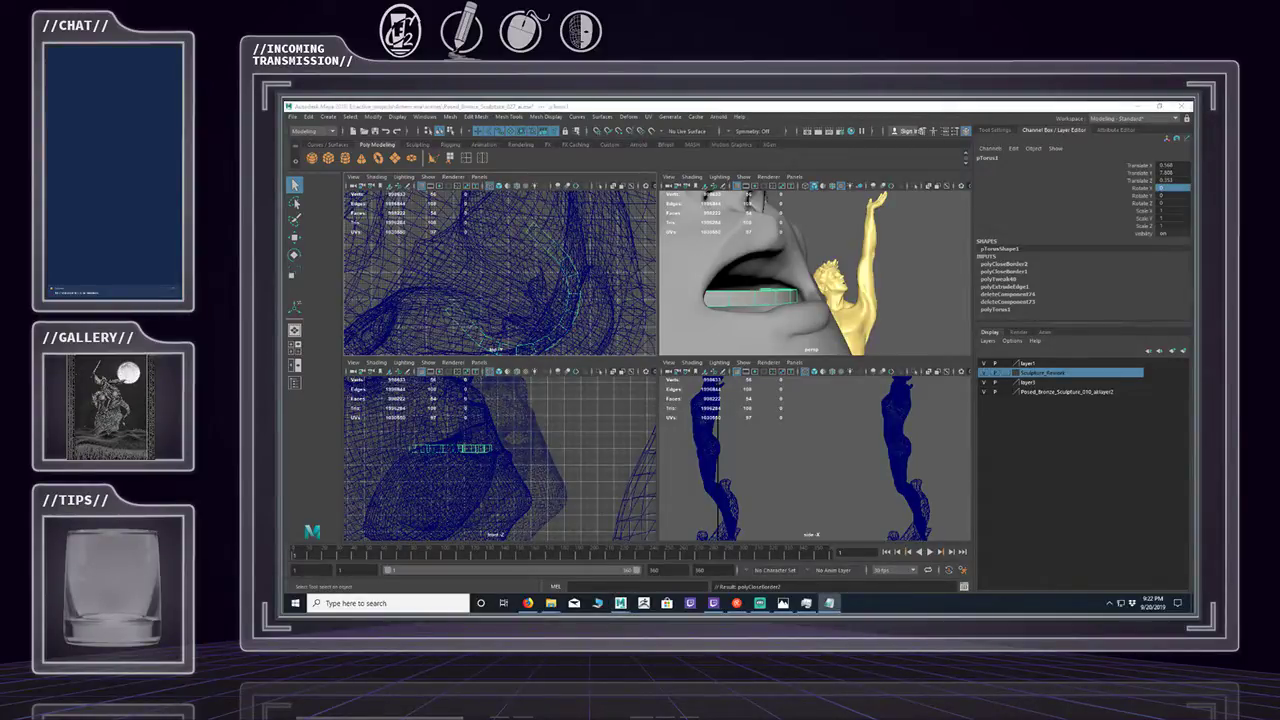
key("alt+Tab")
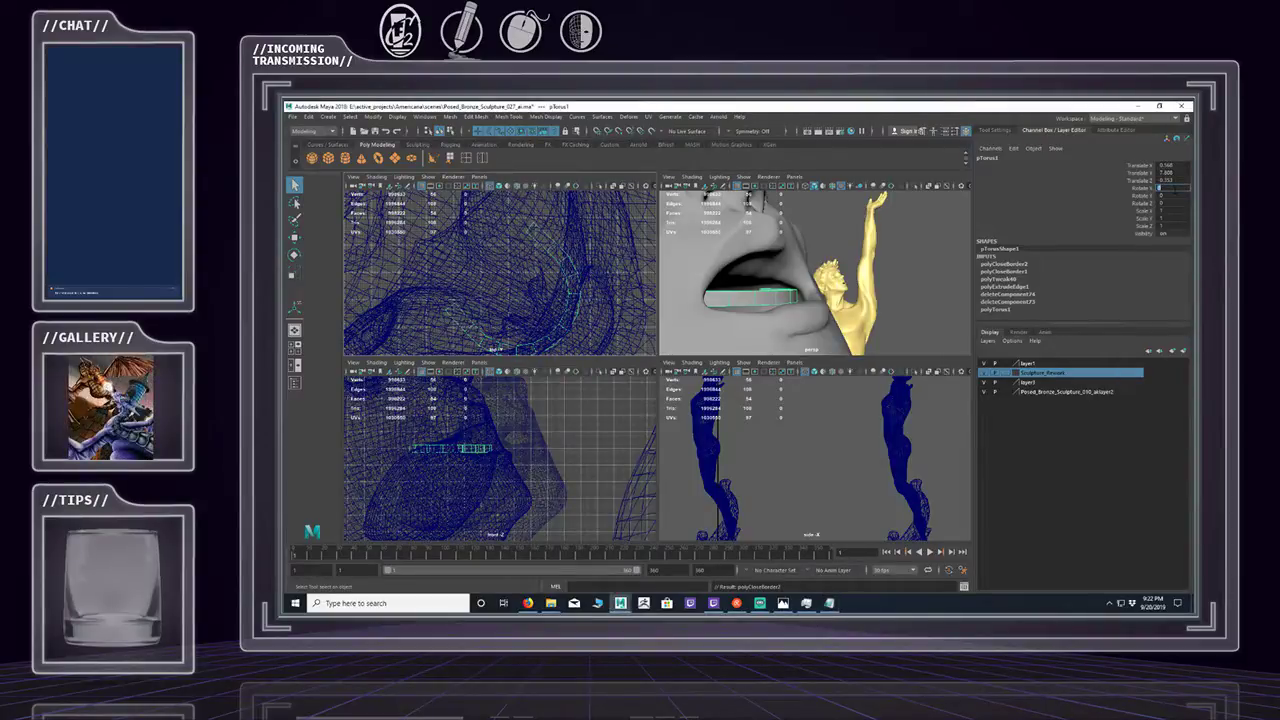
left_click(1179, 196)
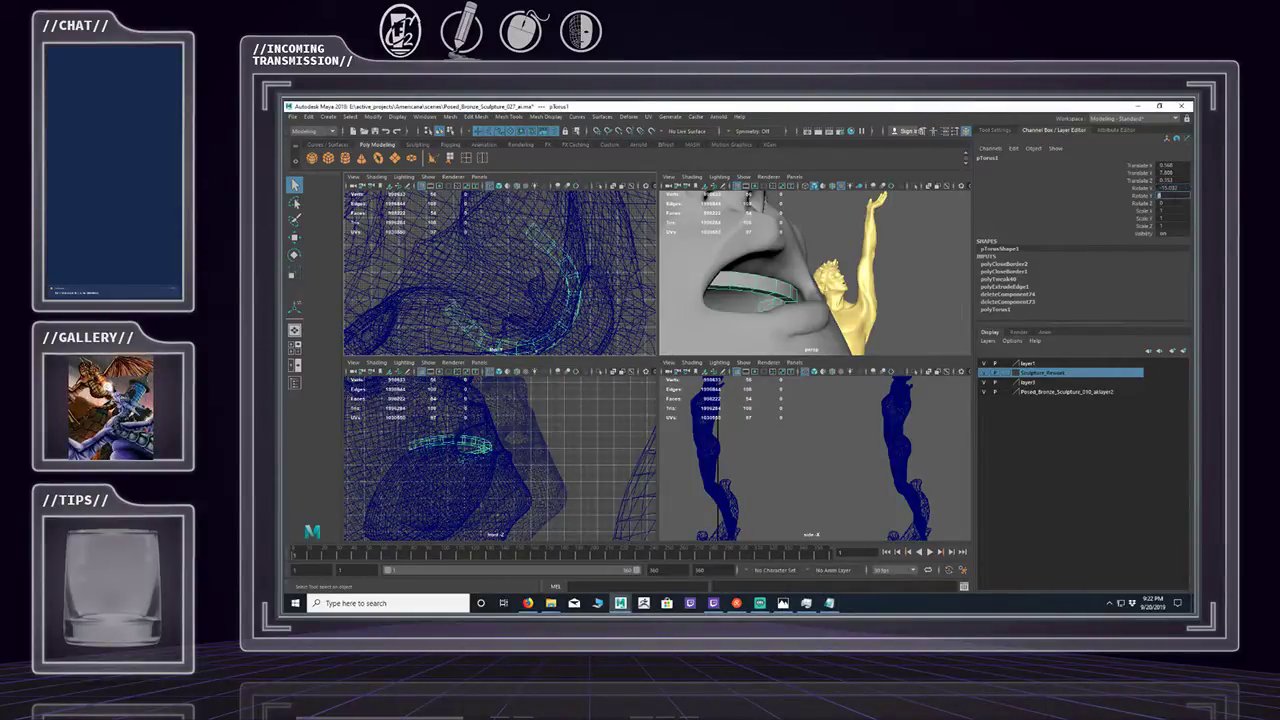
Restore the torus arc's Rotate Y to about 5.9 and Rotate Z to about 30 from the saved notes.
key("alt+Tab")
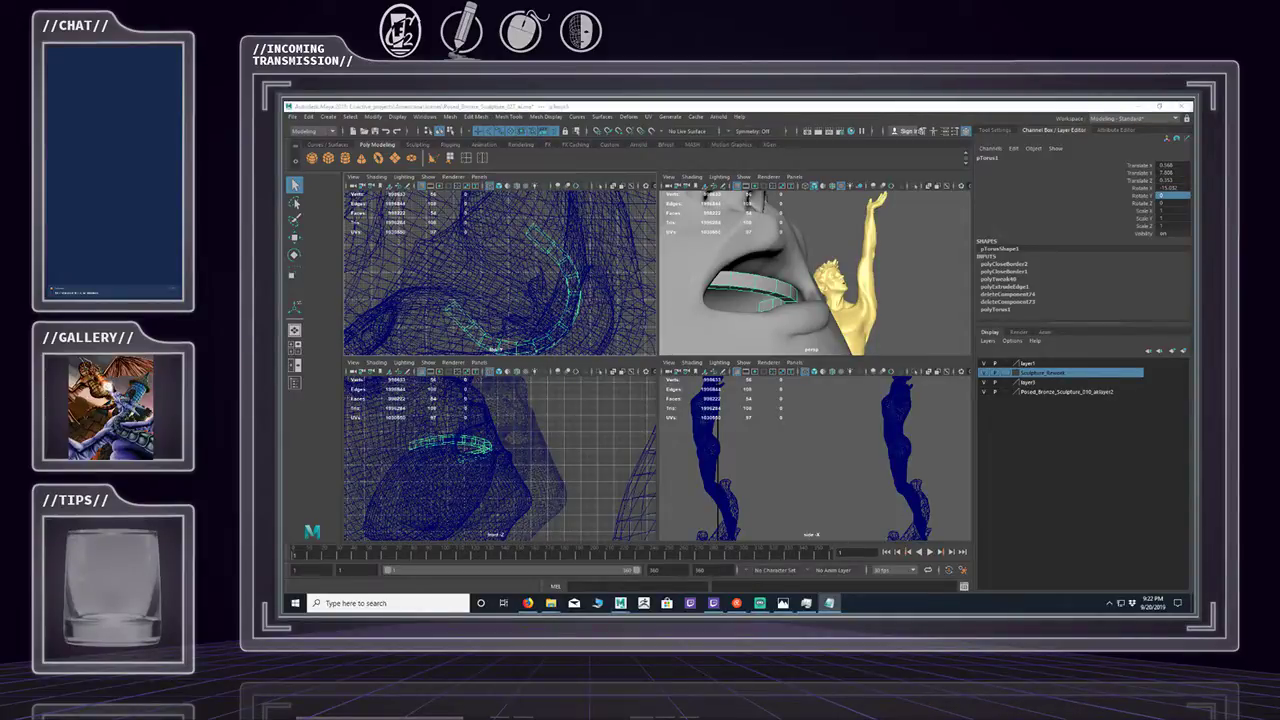
key("alt+Tab")
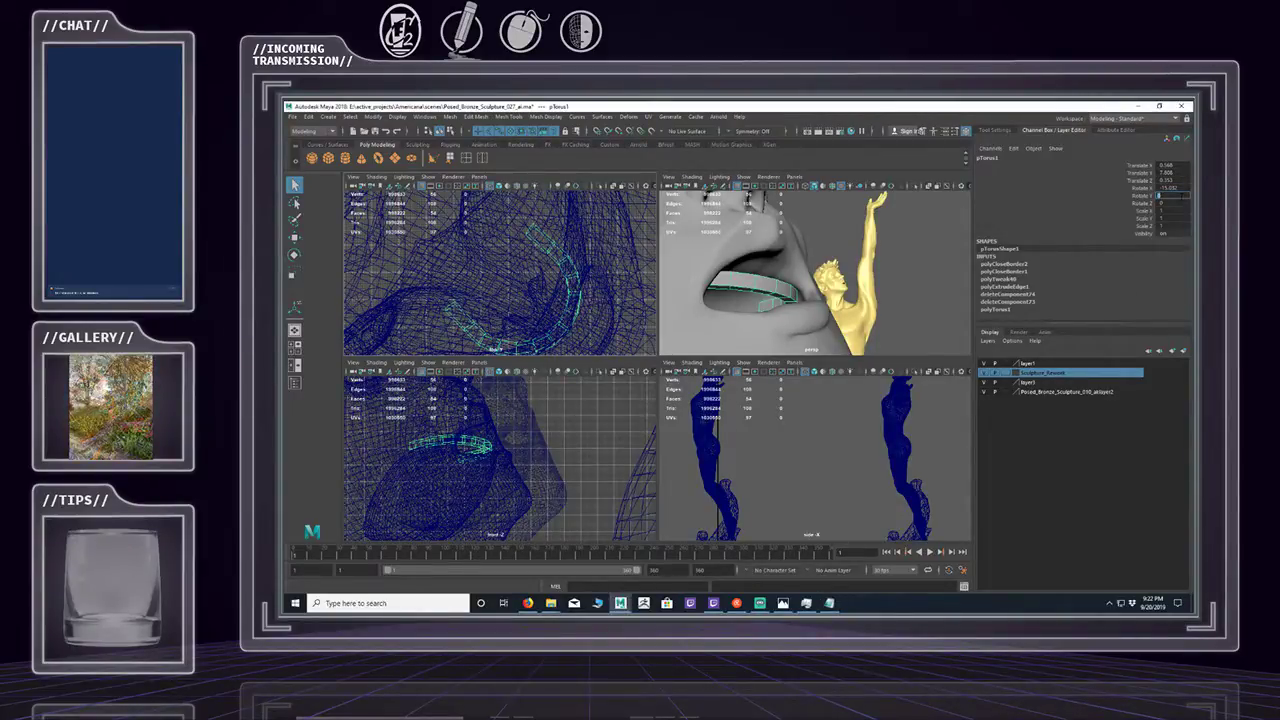
key("Tab")
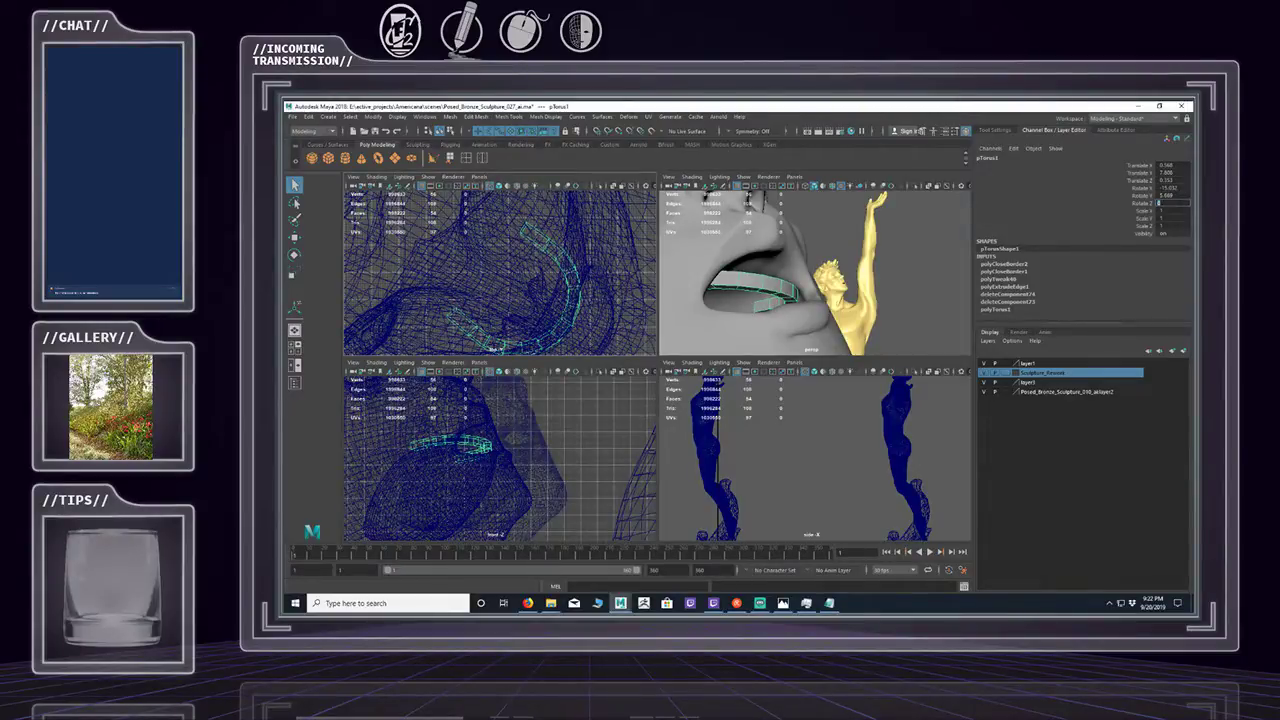
key("alt+Tab")
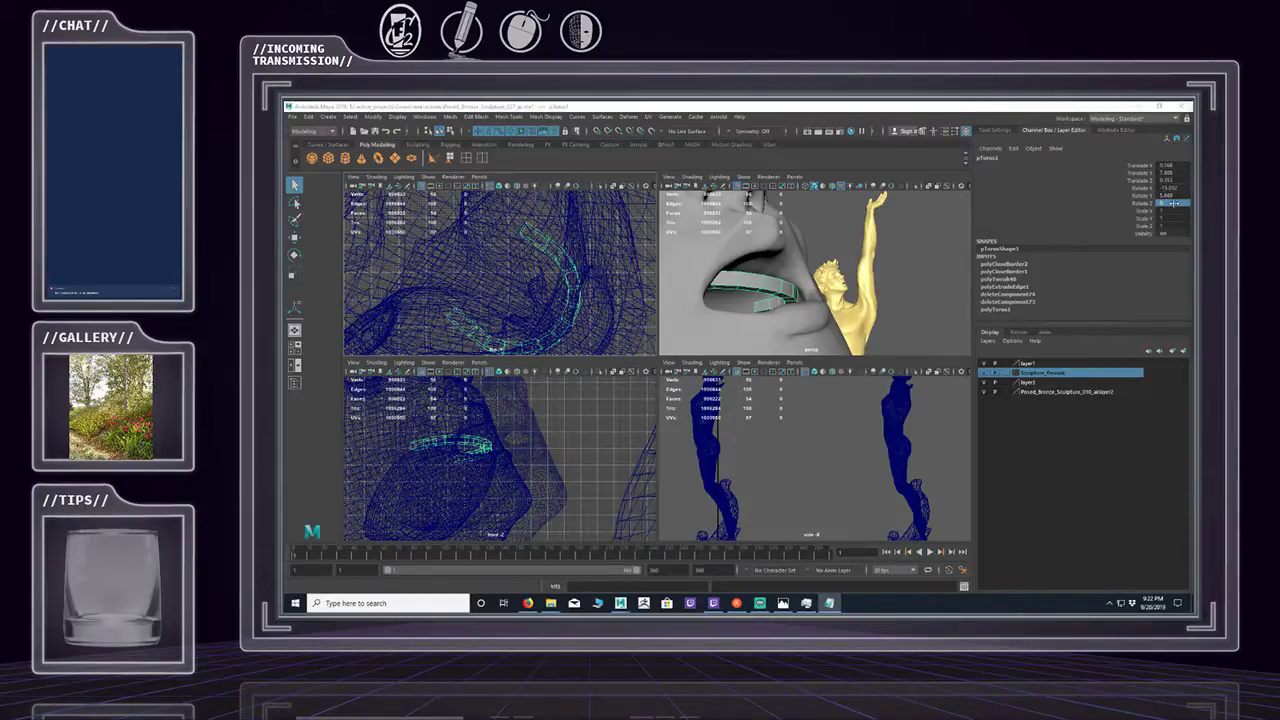
key("alt+Tab")
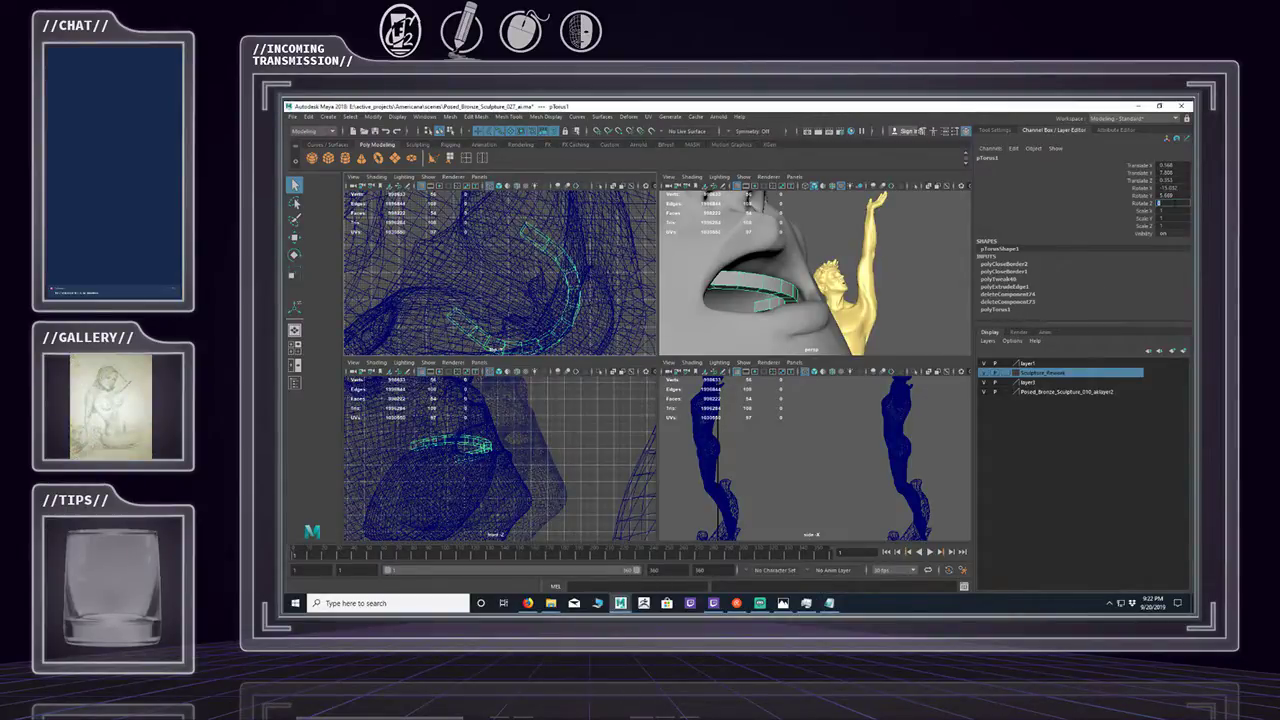
left_click(1174, 217)
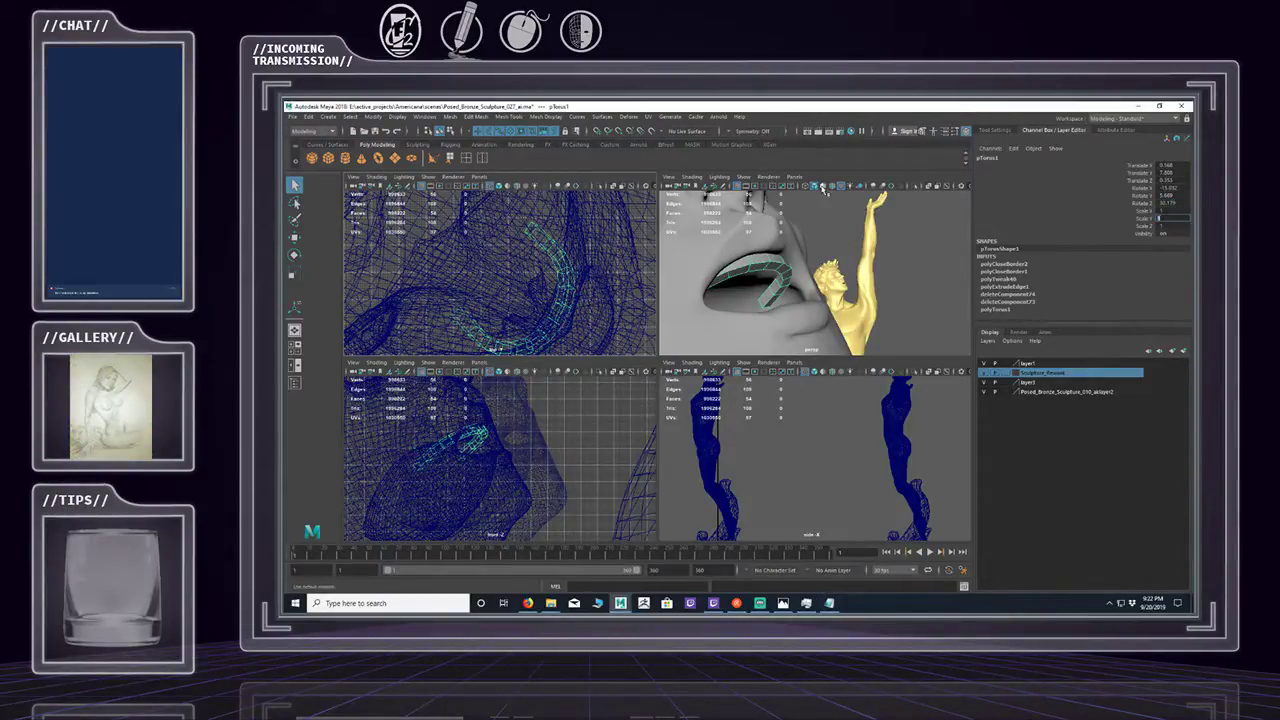
Scale the torus arc to about 0.92 in X and Z and stretch its Scale Y to about 1.7.
left_click_drag(786, 252, 688, 243, "alt")
key("r")
left_click_drag(745, 202, 787, 281, "alt")
mouse_move(838, 240)
left_mouse_down("alt")
mouse_move(820, 284)
mouse_move(903, 261)
mouse_move(872, 274)
left_mouse_up("alt")
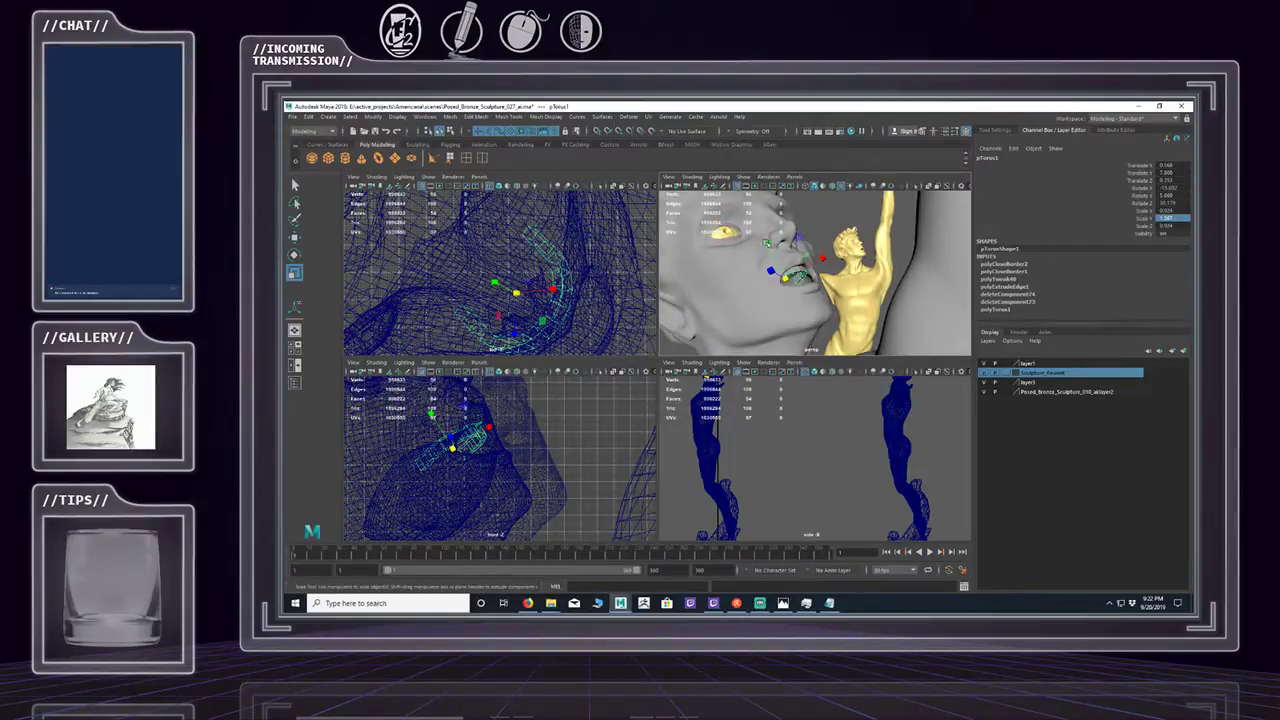
left_click_drag(768, 243, 843, 283)
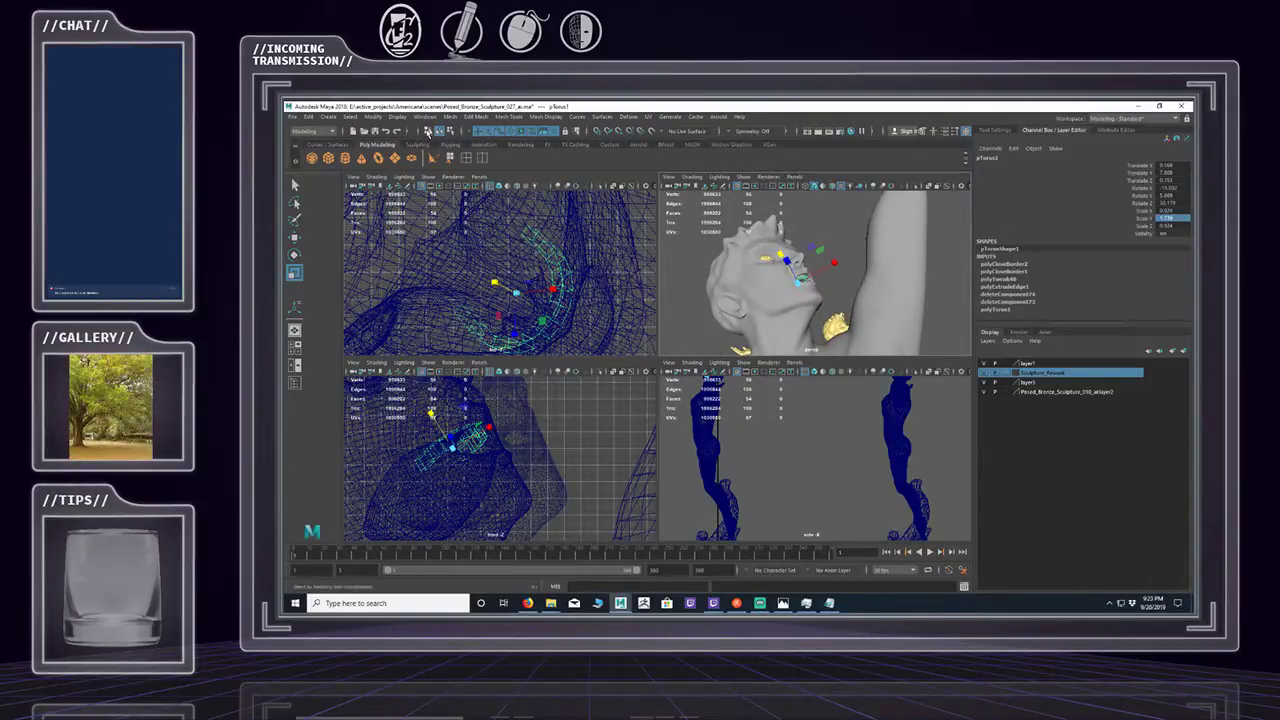
Select the torus arc inside the figure's mouth and turn on its smooth mesh preview.
left_click(428, 131)
left_click(840, 240)
right_click_drag(780, 262, 671, 266, "alt")
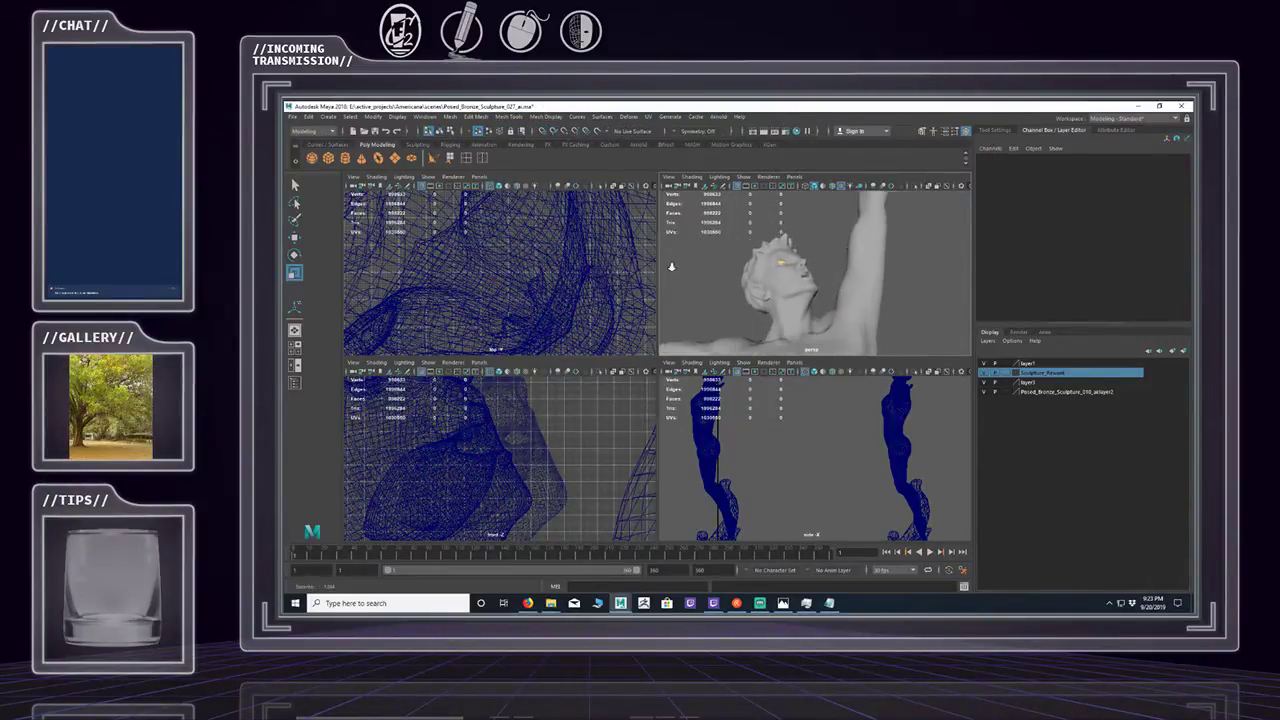
mouse_move(840, 280)
left_mouse_down("alt")
mouse_move(775, 255)
mouse_move(790, 260)
left_mouse_up("alt")
right_click_drag(820, 275, 971, 281, "alt")
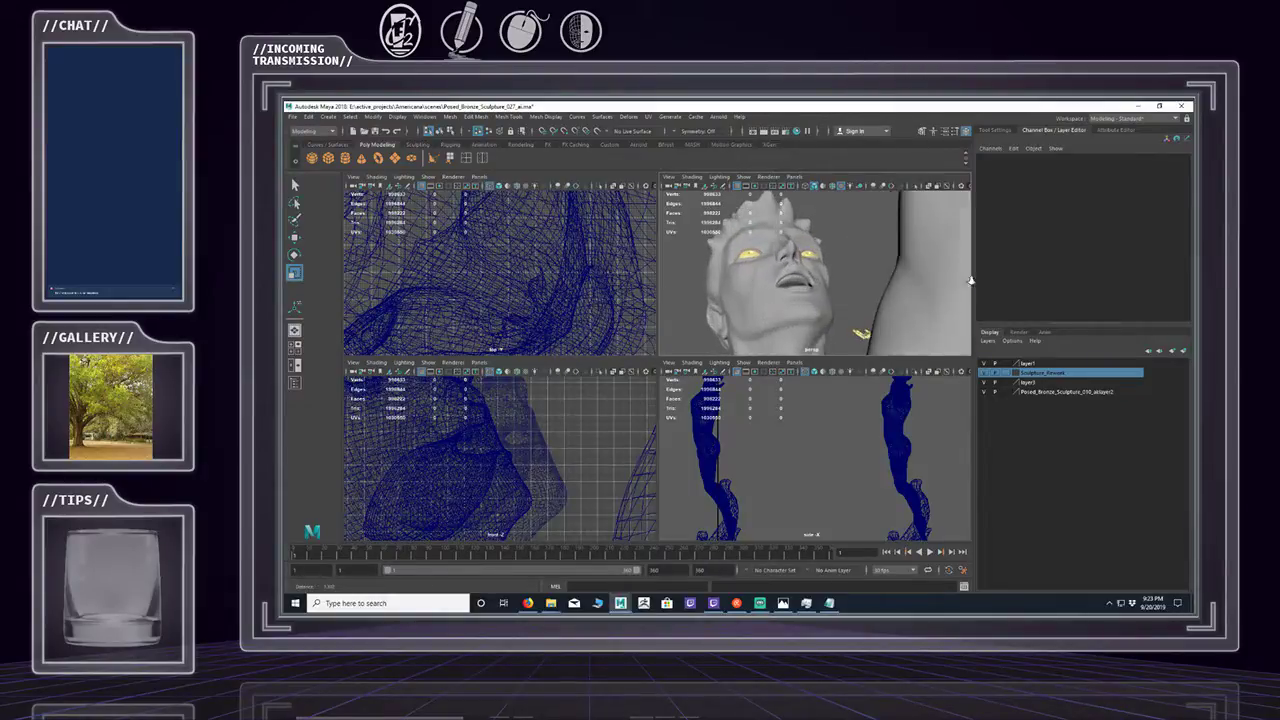
left_click_drag(970, 280, 797, 277, "alt")
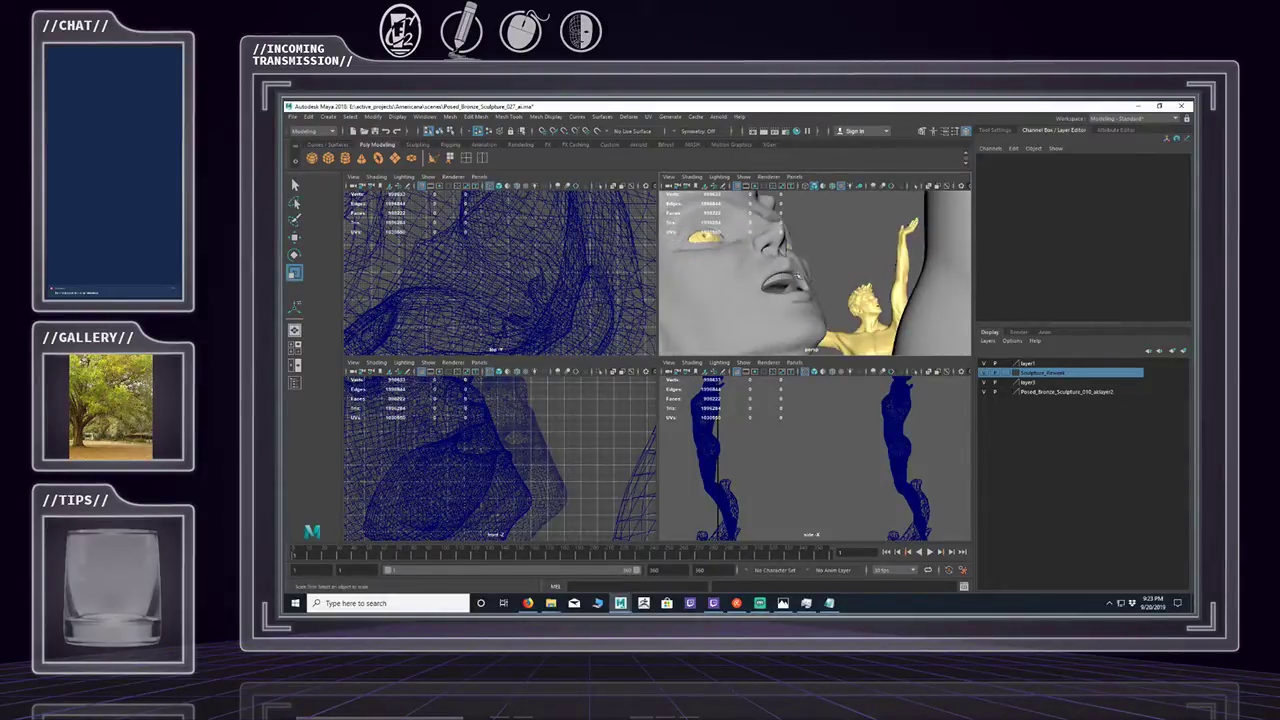
left_click(797, 277)
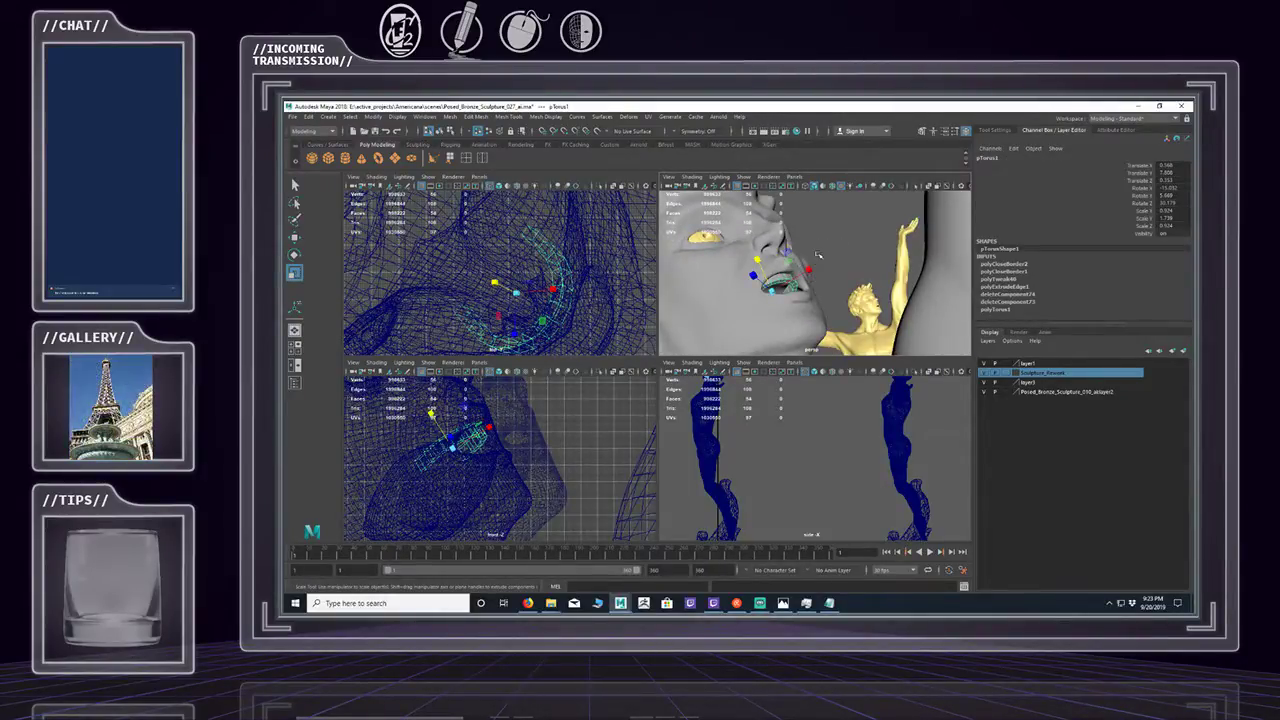
key("3")
Examine the smoothed arc in the figure's mouth from several angles and distances.
left_click_drag(848, 254, 818, 263, "alt")
left_click(848, 244)
mouse_move(819, 264)
right_mouse_down("alt")
mouse_move(806, 266)
mouse_move(971, 282)
right_mouse_up("alt")
left_click(812, 297)
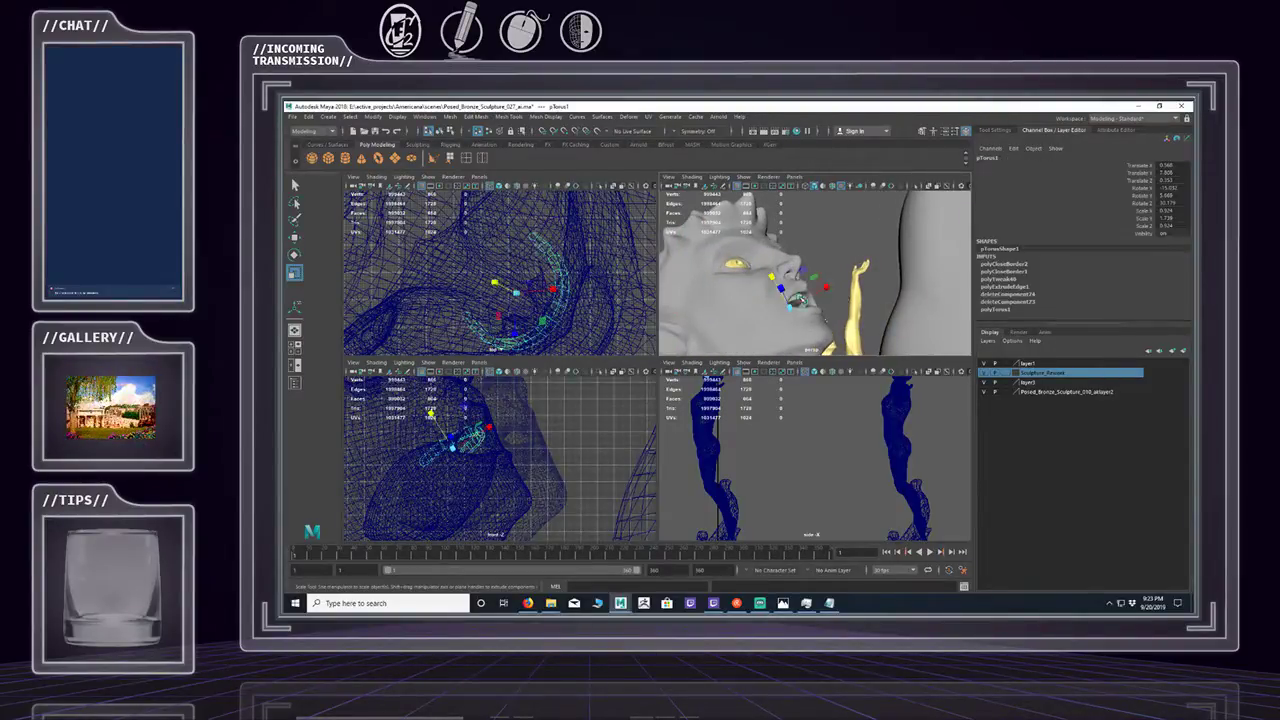
scroll(740, 272, "down", 5)
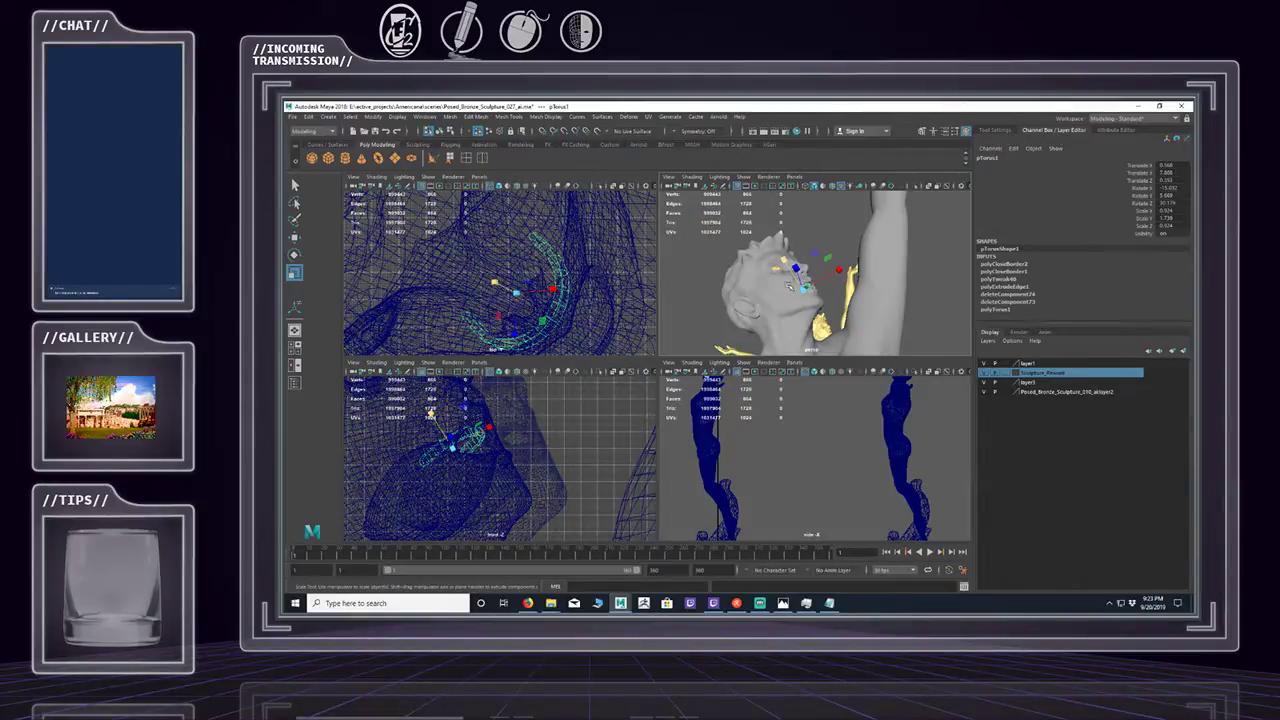
right_click_drag(744, 245, 806, 236, "alt")
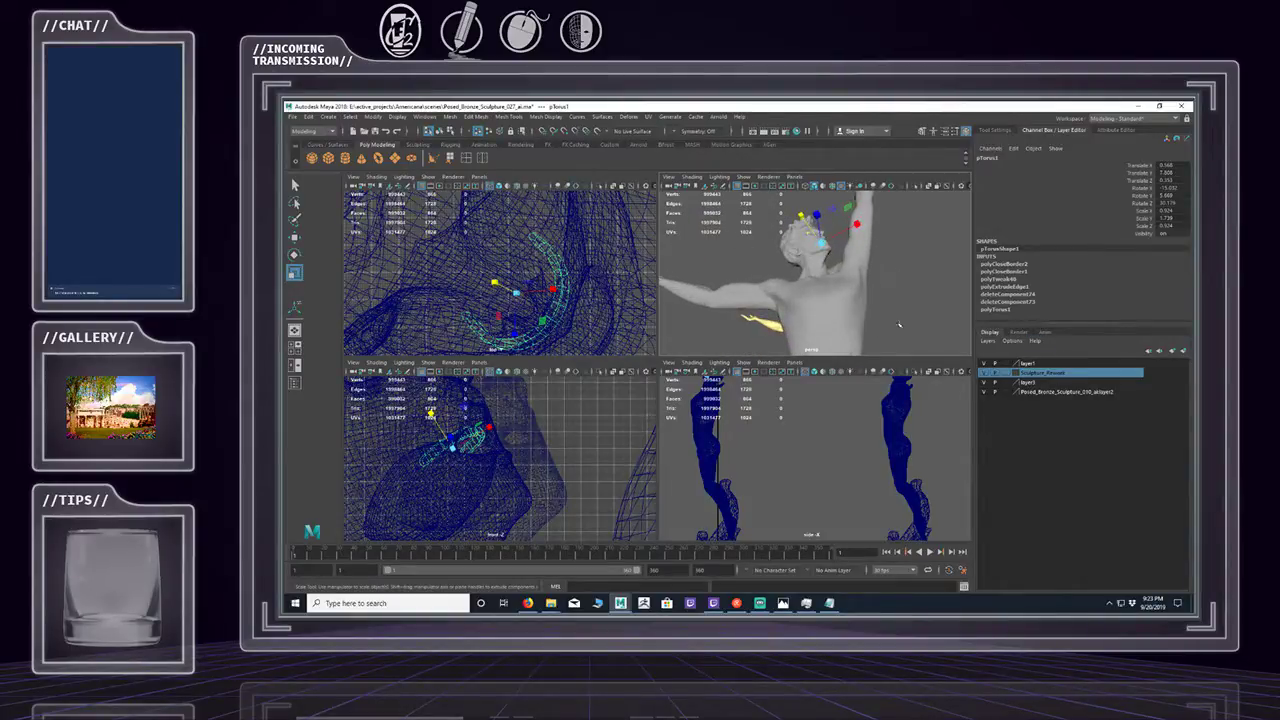
Select the grey figure's body mesh together with the torus arc in its mouth.
left_click(838, 313)
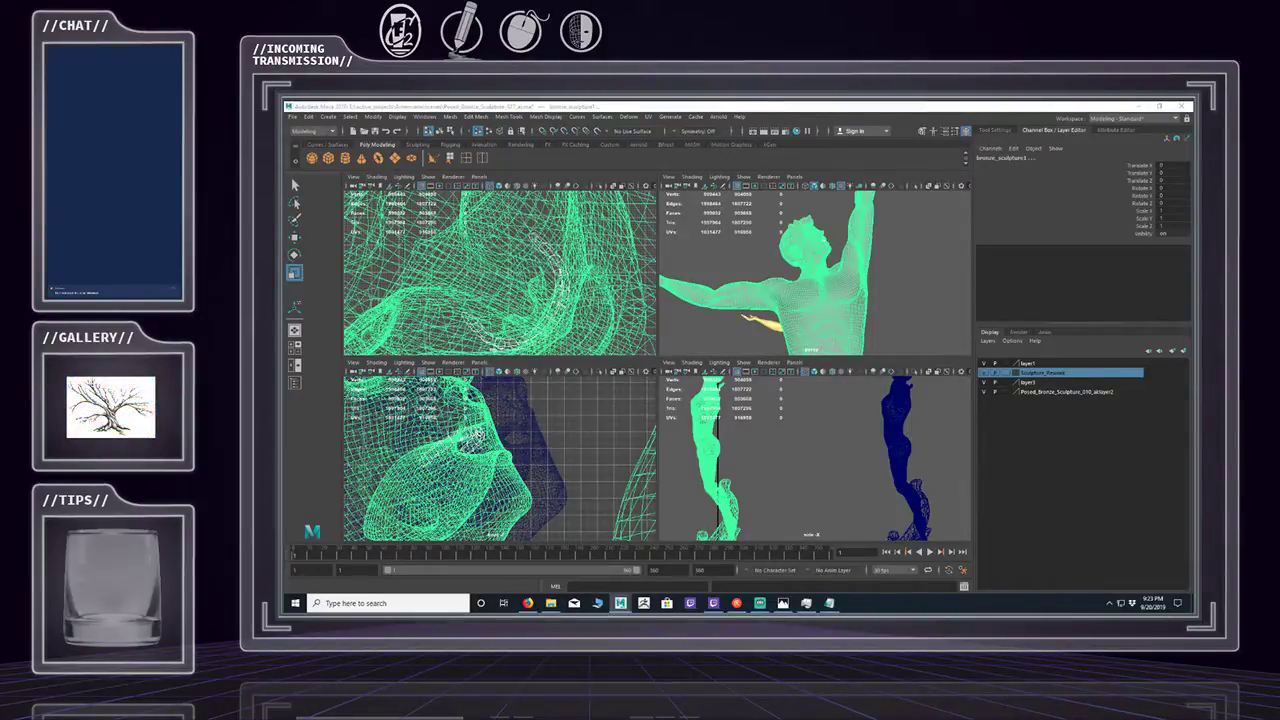
left_click(838, 313)
key("ctrl+z")
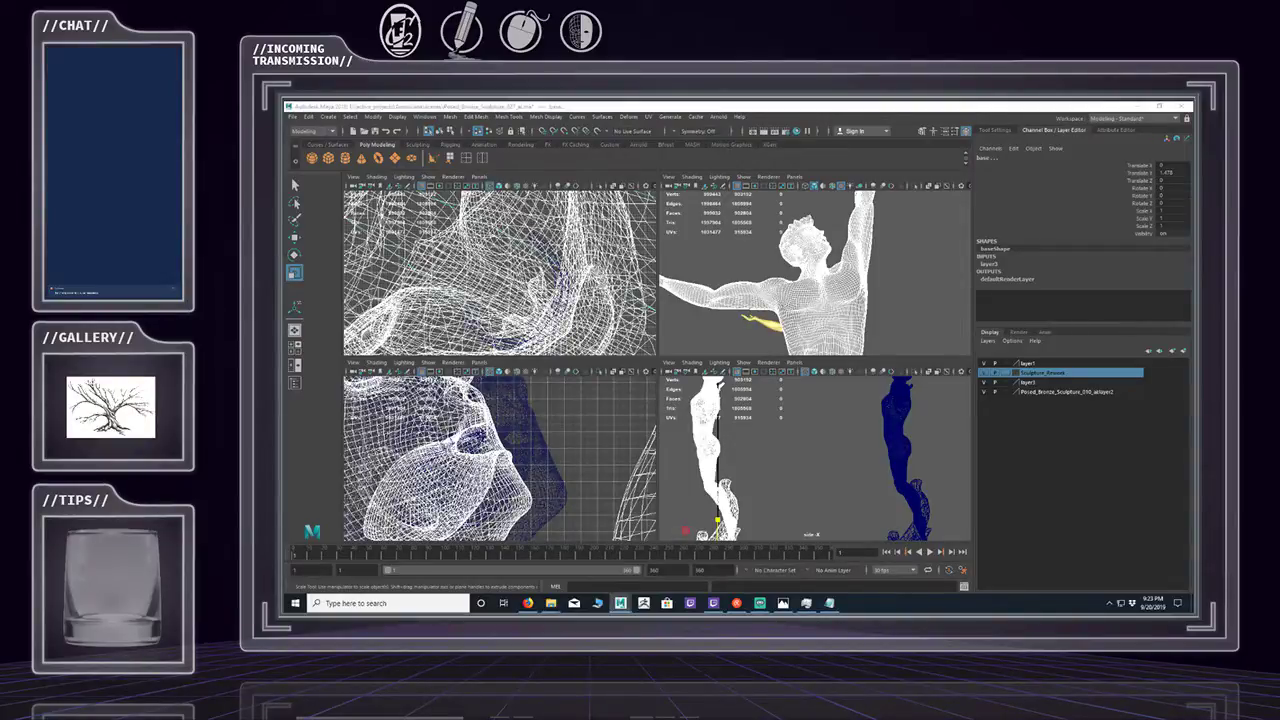
mouse_move(830, 290)
left_mouse_down("alt")
mouse_move(880, 276)
mouse_move(817, 285)
left_mouse_up("alt")
left_click(931, 249)
left_click(817, 284)
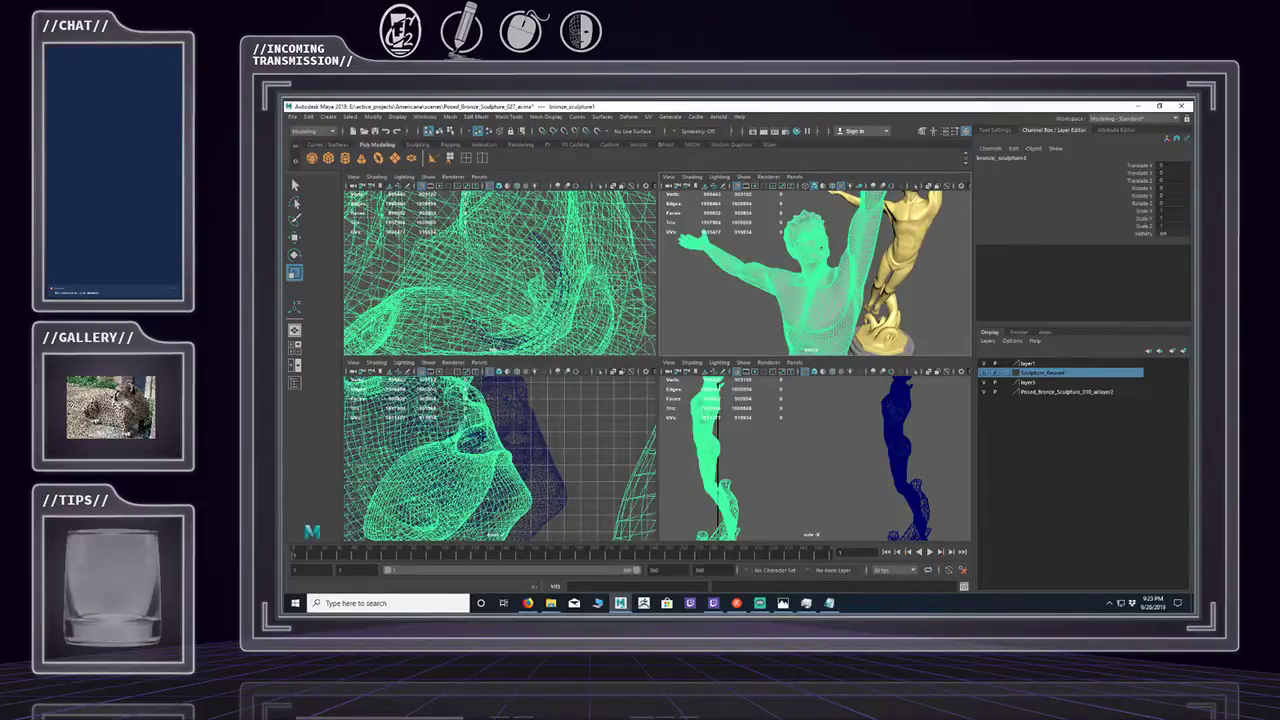
key("alt+Tab")
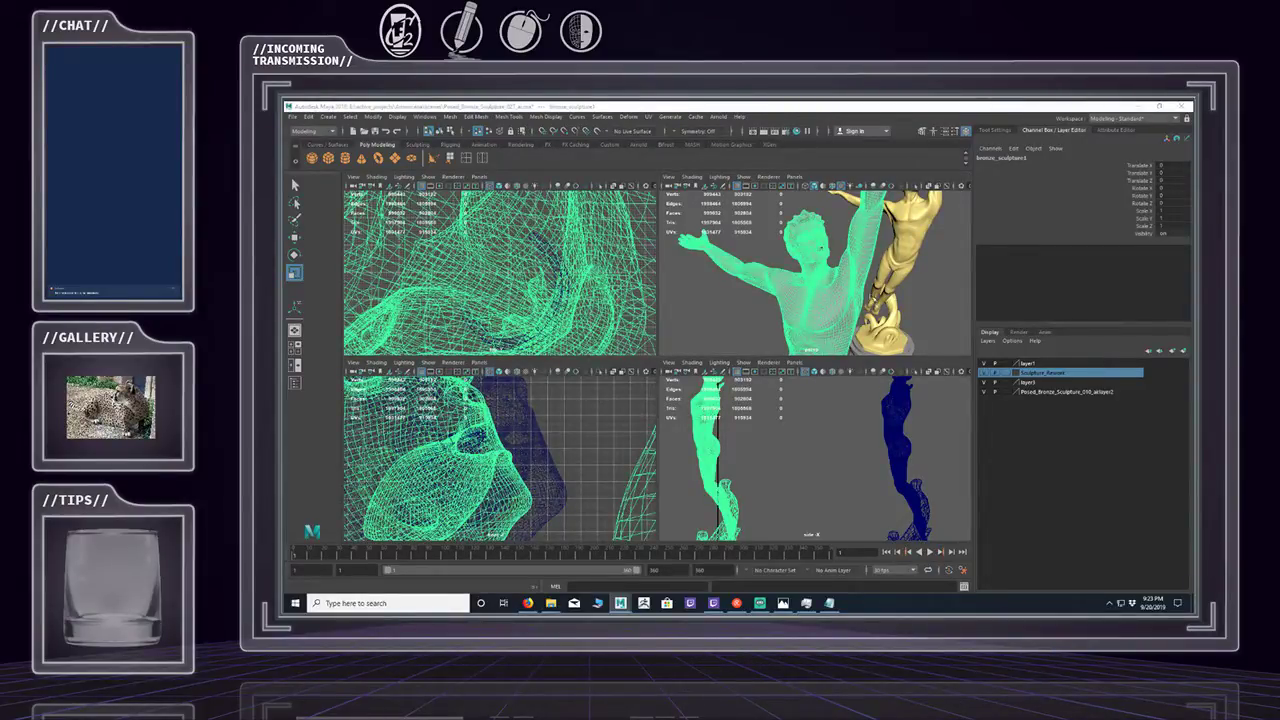
key("f")
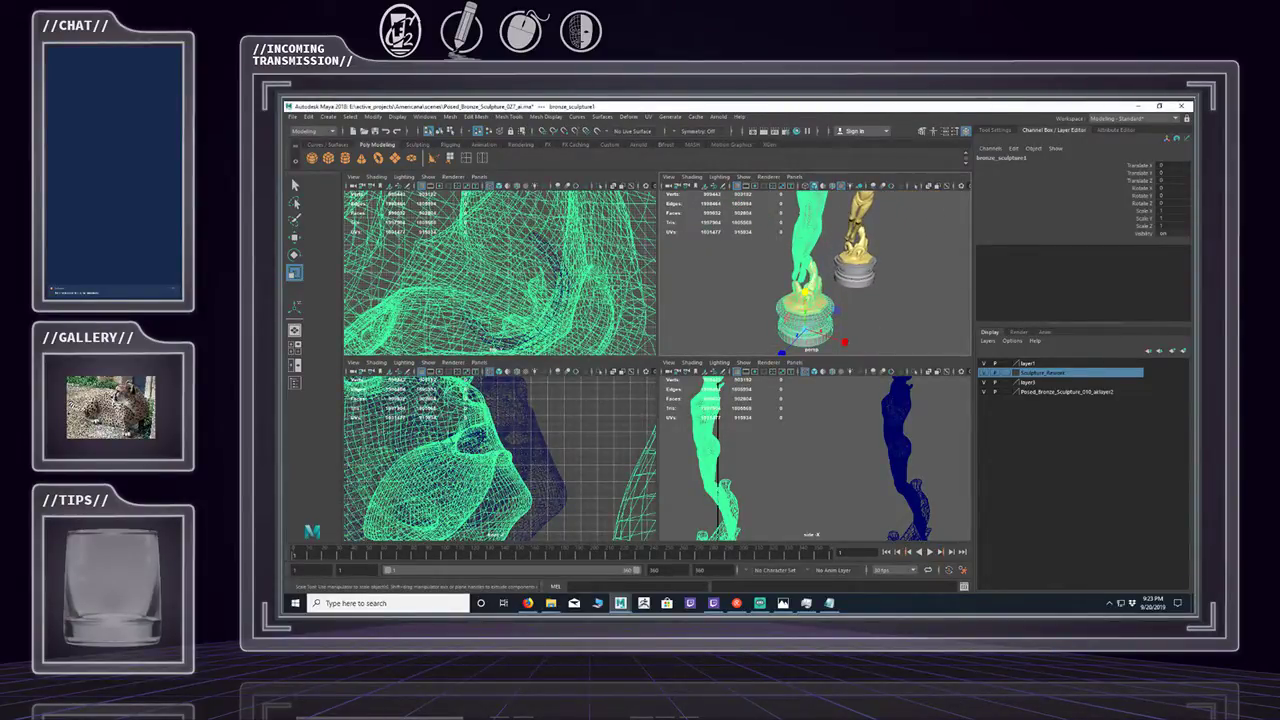
key("Down")
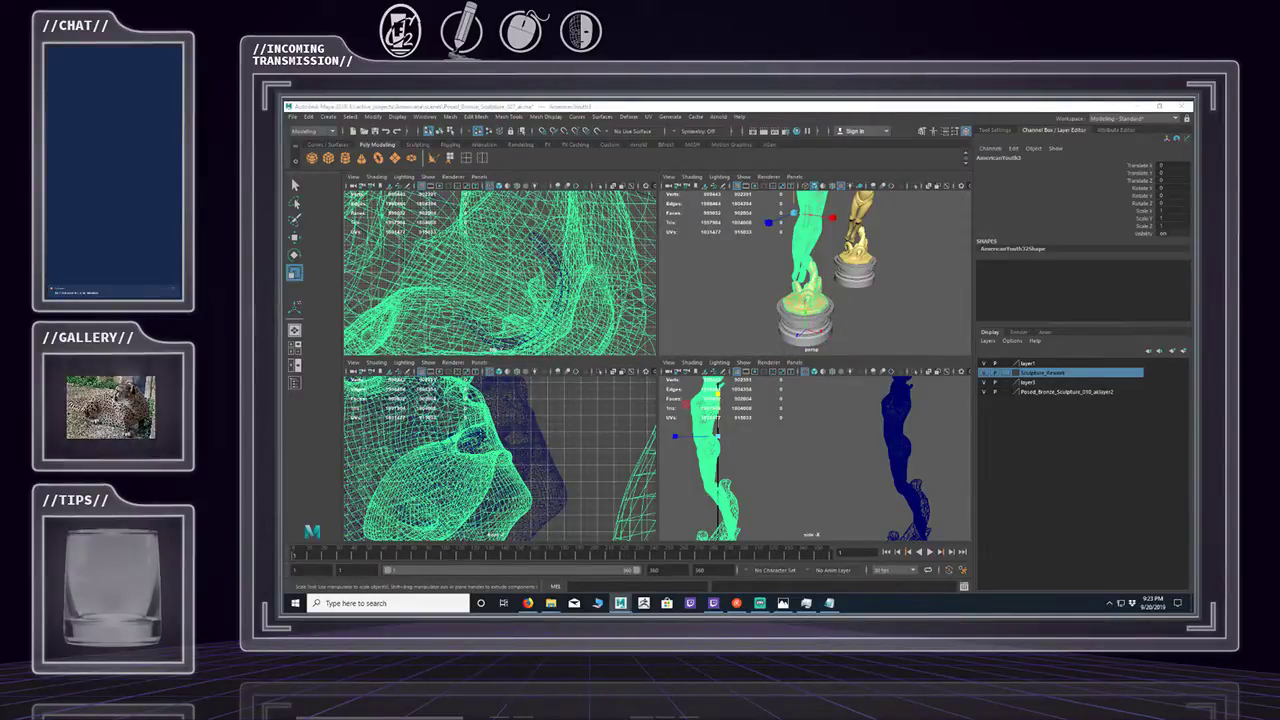
key("Right")
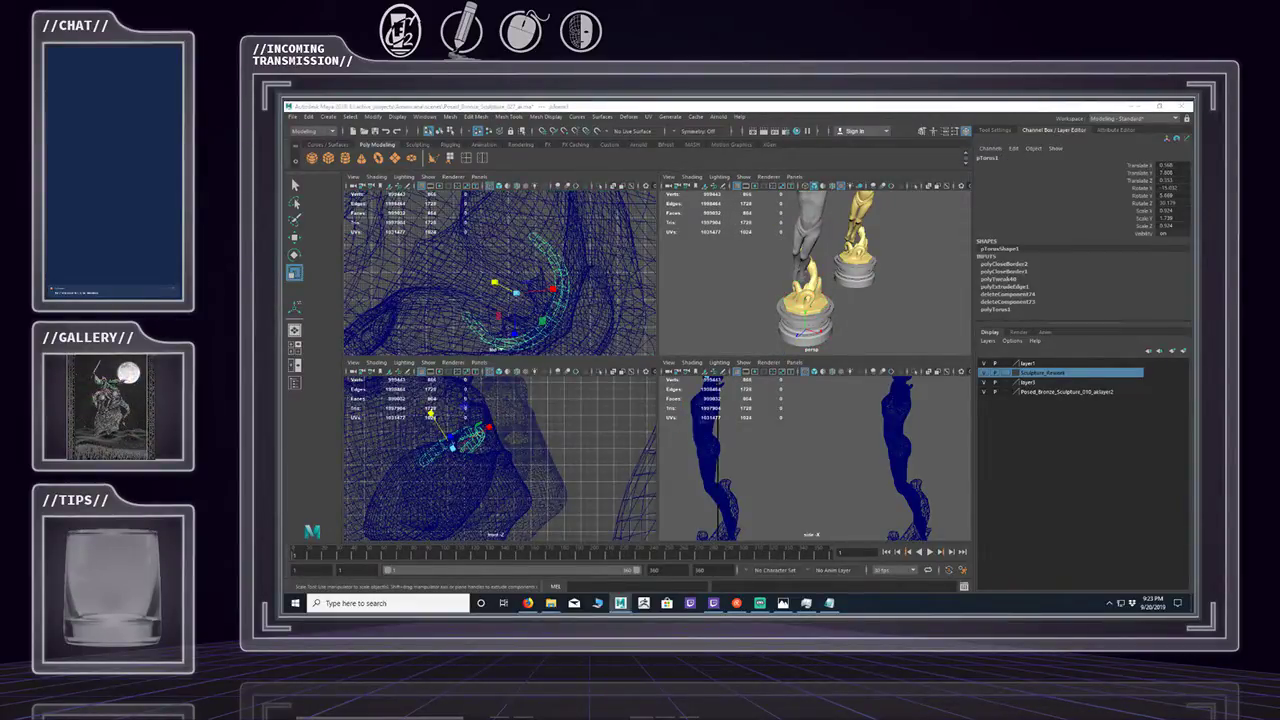
key("Up")
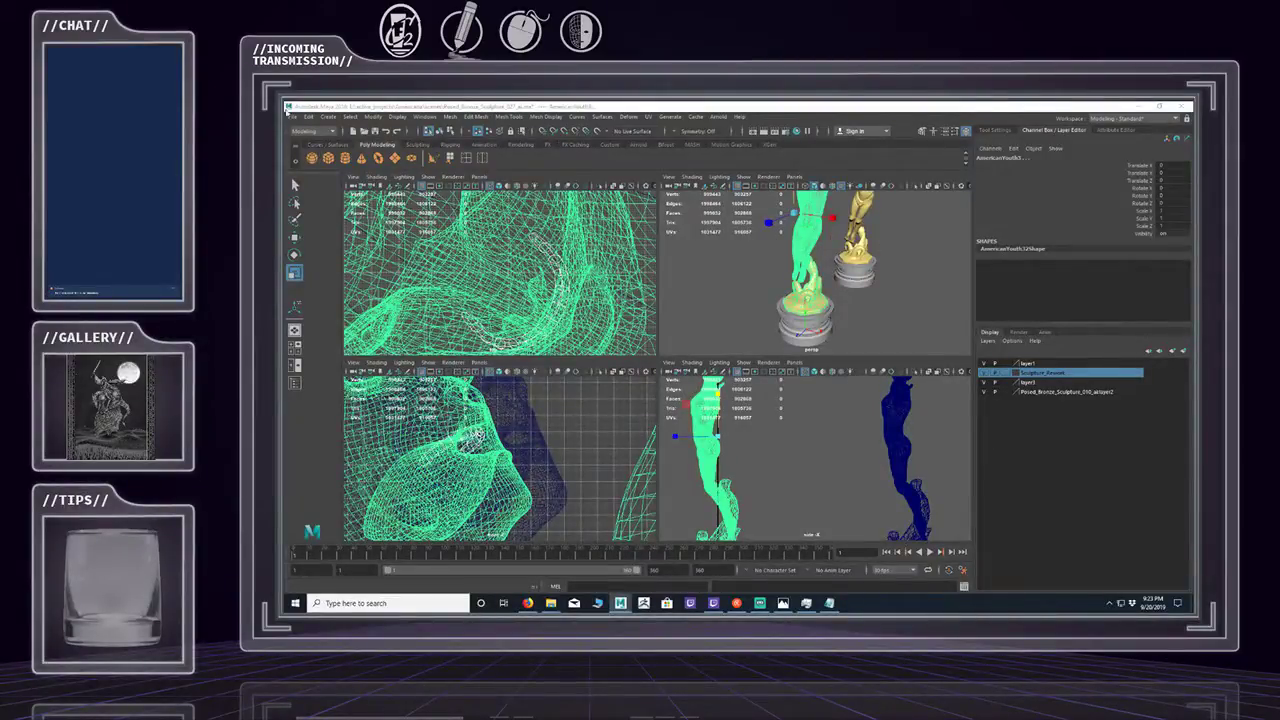
Save the current sculpture scene under its existing file name.
left_click(291, 116)
left_click(292, 117)
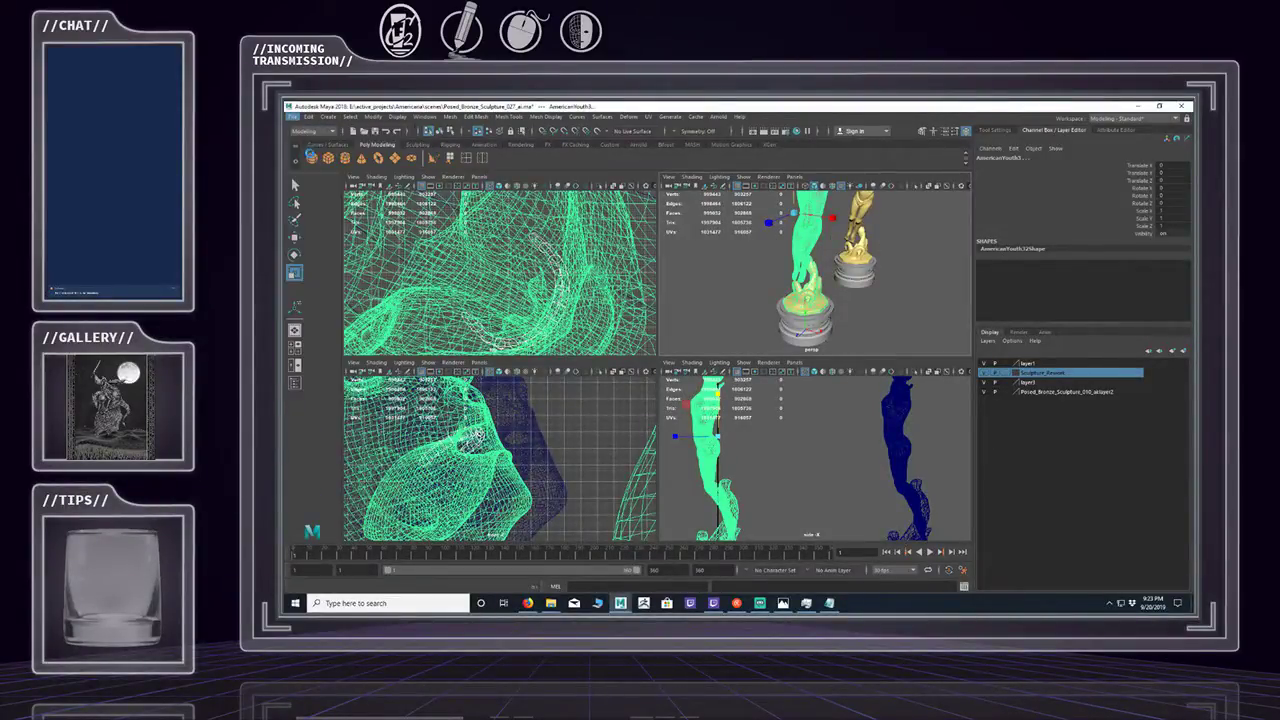
key("ctrl+s")
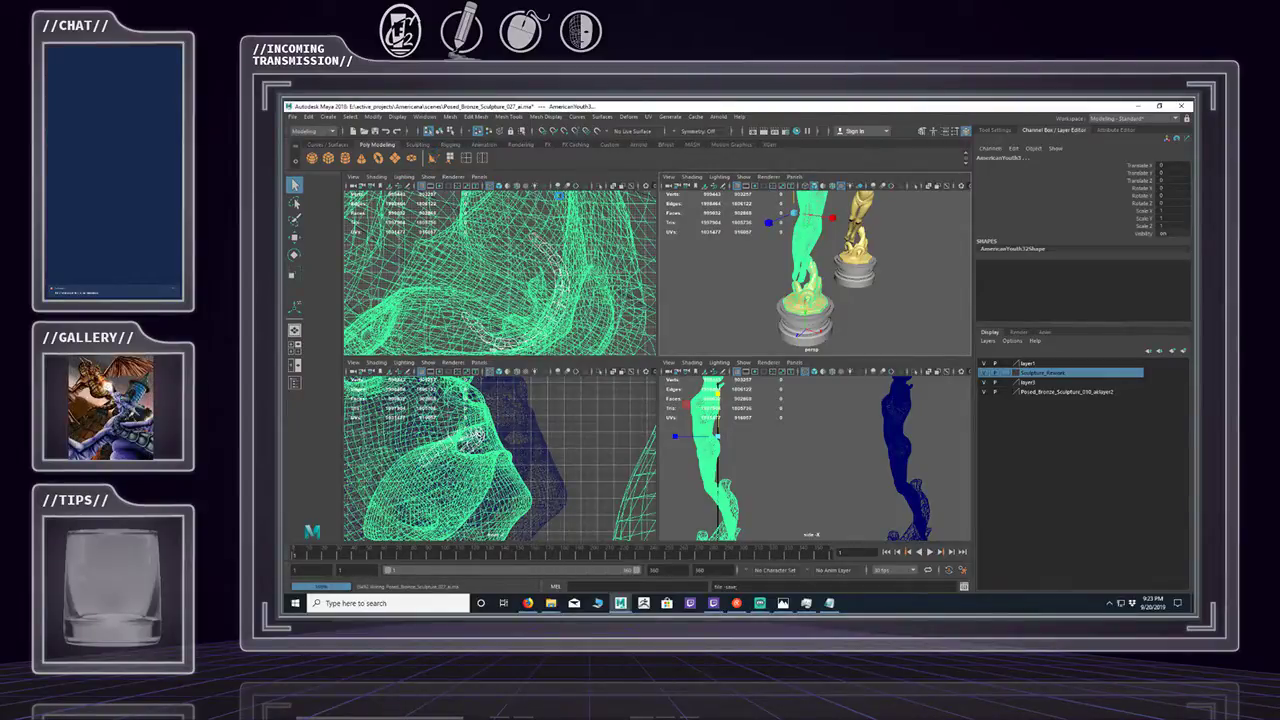
key("r")
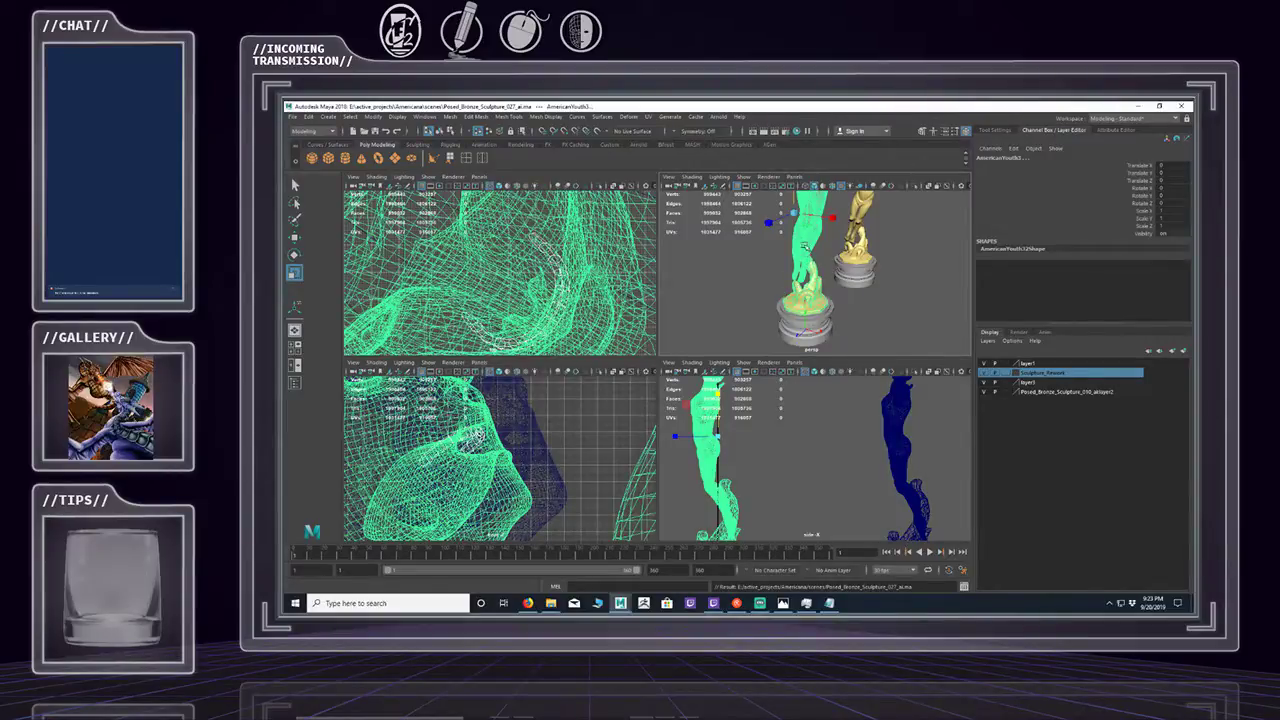
Switch the selected body and torus arc to component editing and turn off the arc's smooth mesh preview.
middle_click_drag(805, 247, 800, 304, "alt")
right_click_drag(800, 304, 940, 316, "alt")
middle_click_drag(834, 277, 859, 369, "alt")
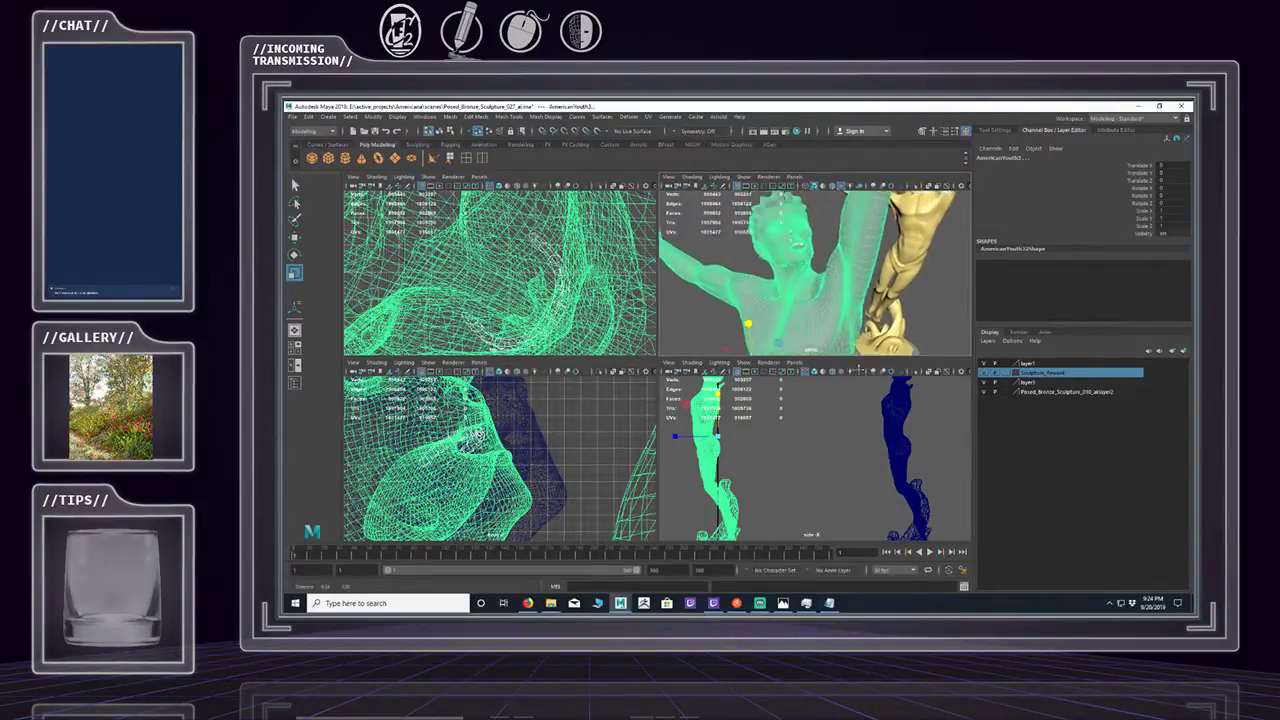
scroll(815, 272, "up", 10)
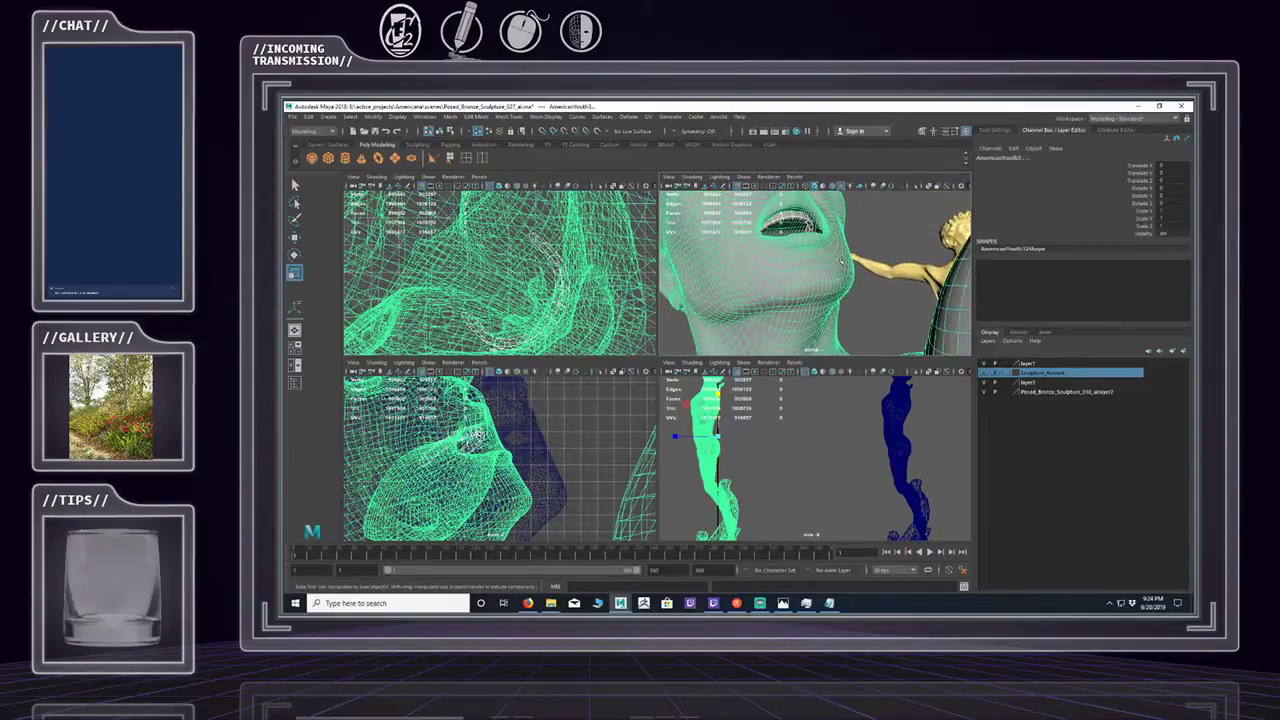
scroll(840, 262, "up", 8)
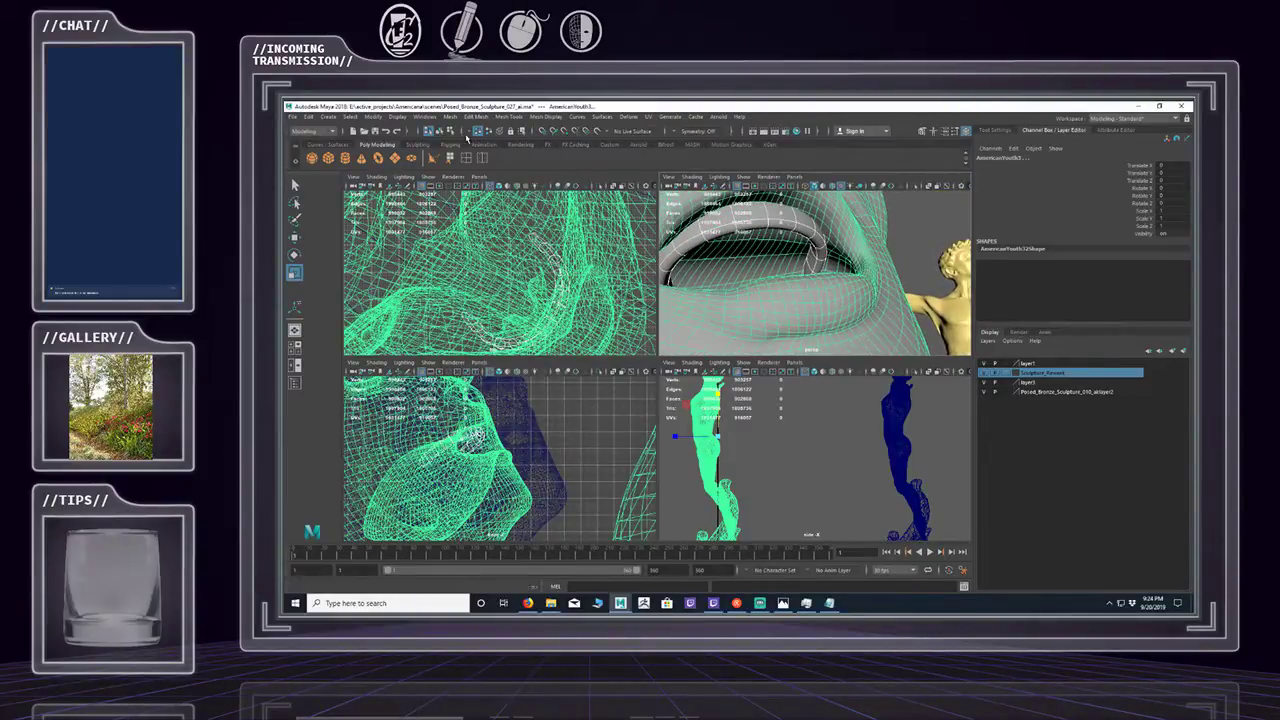
left_click(448, 132)
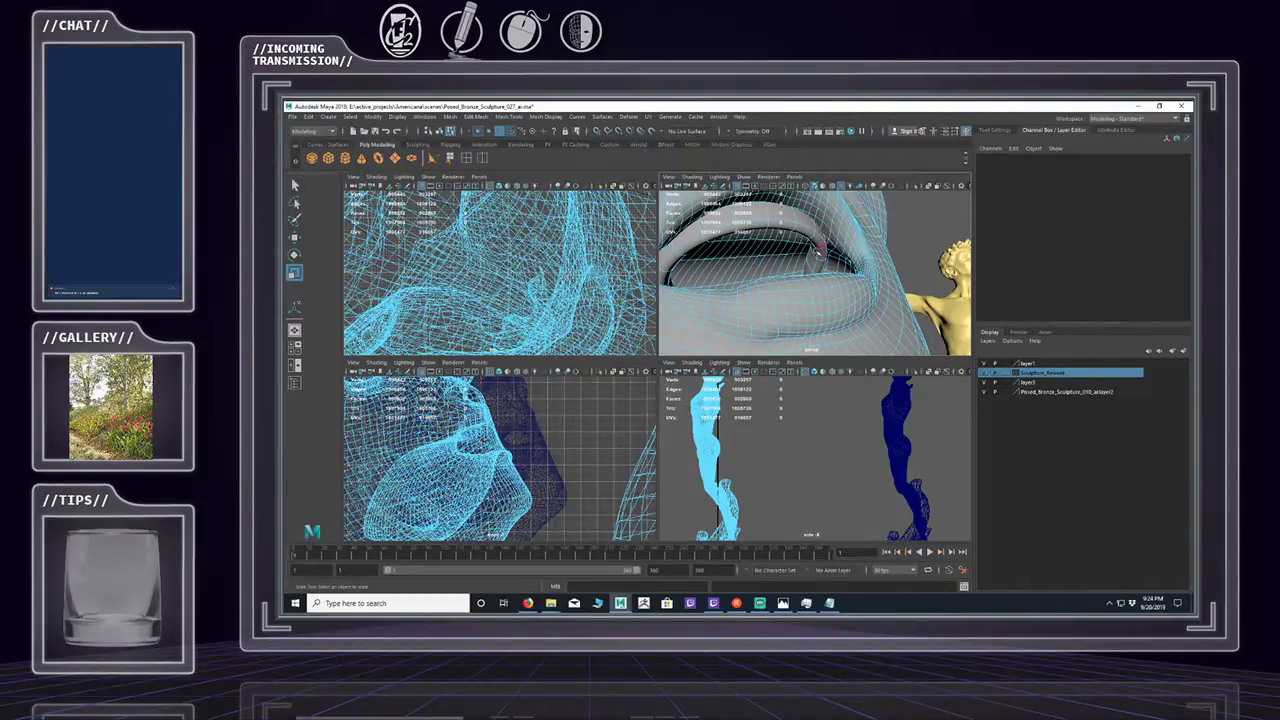
middle_click_drag(820, 258, 802, 247, "alt")
right_click_drag(802, 247, 757, 257, "alt")
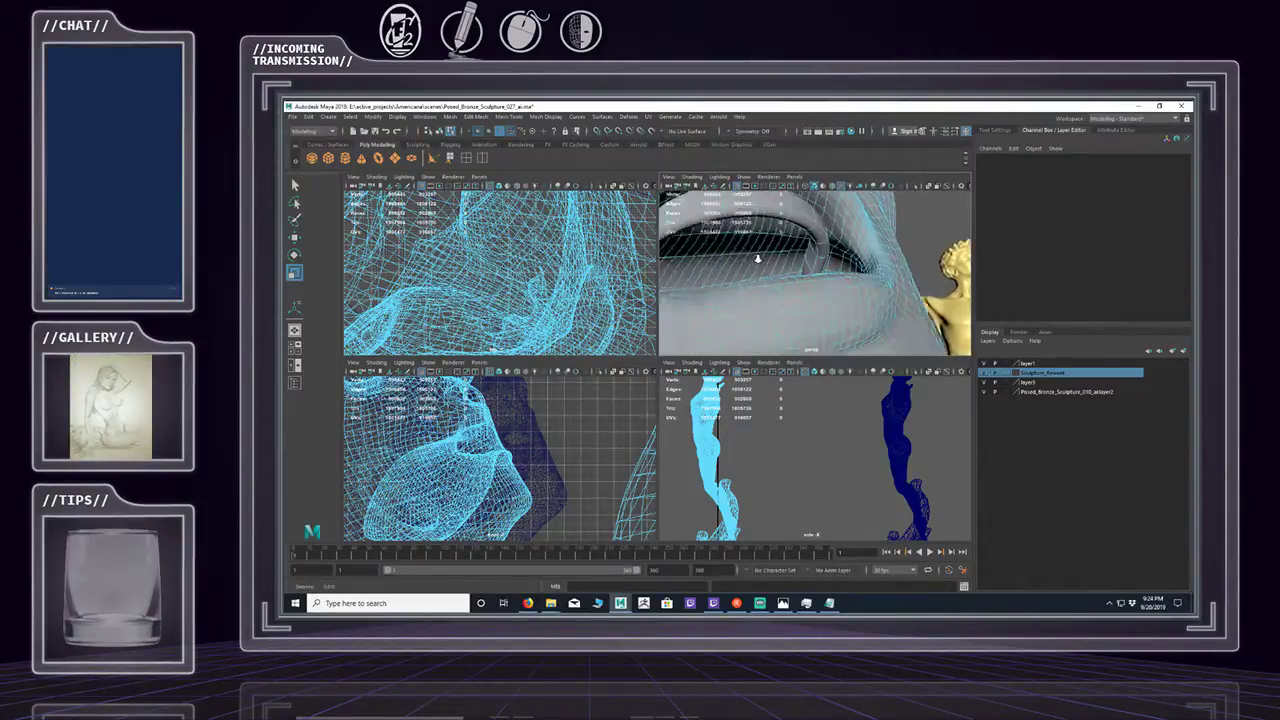
middle_click_drag(757, 257, 761, 254, "alt")
key("1")
left_click_drag(771, 248, 827, 251, "alt")
Select the lengthwise edge loop of the torus arc in wireframe and add seam edges at its two ends.
double_click(850, 266)
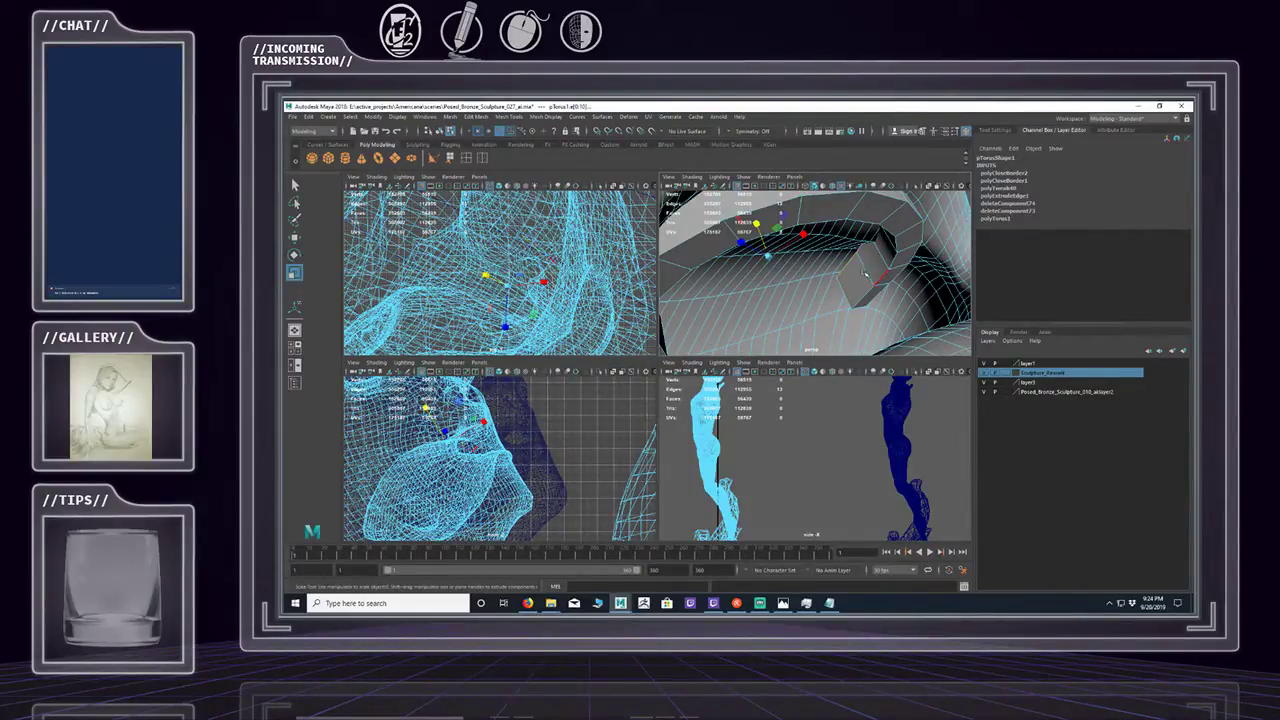
left_click_drag(865, 274, 853, 298, "alt")
key("4")
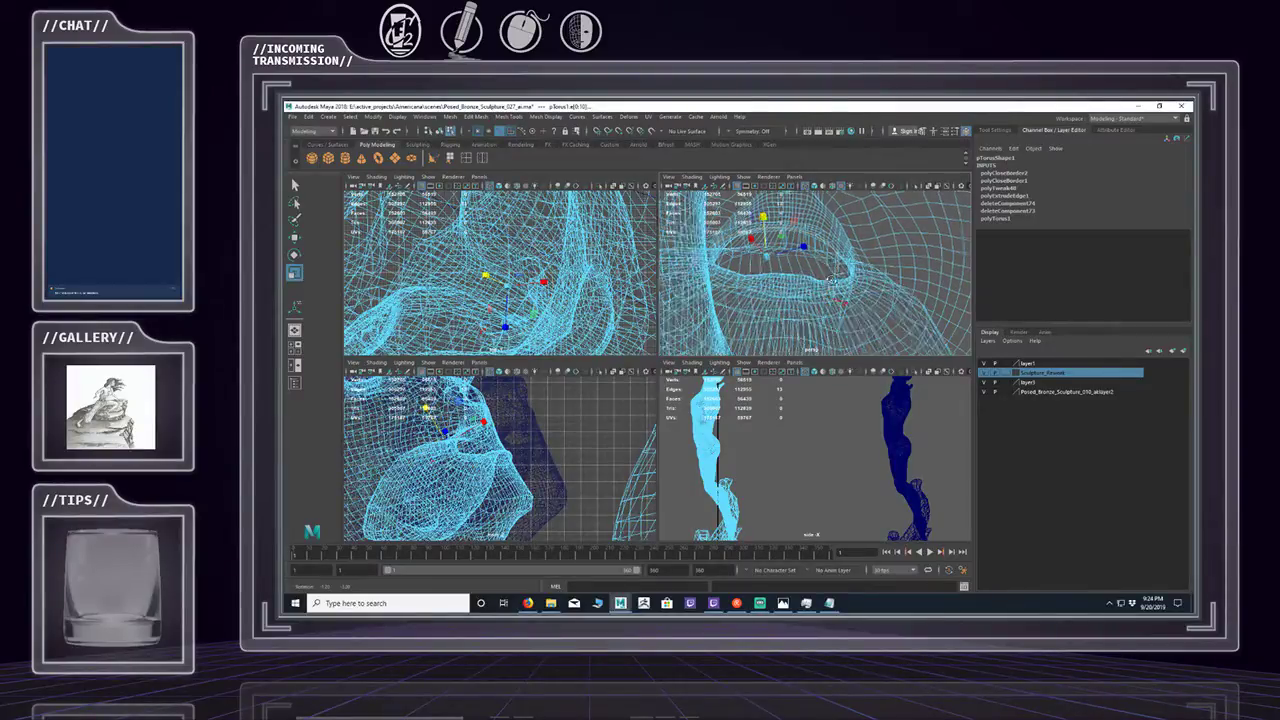
left_click_drag(840, 301, 838, 280, "alt")
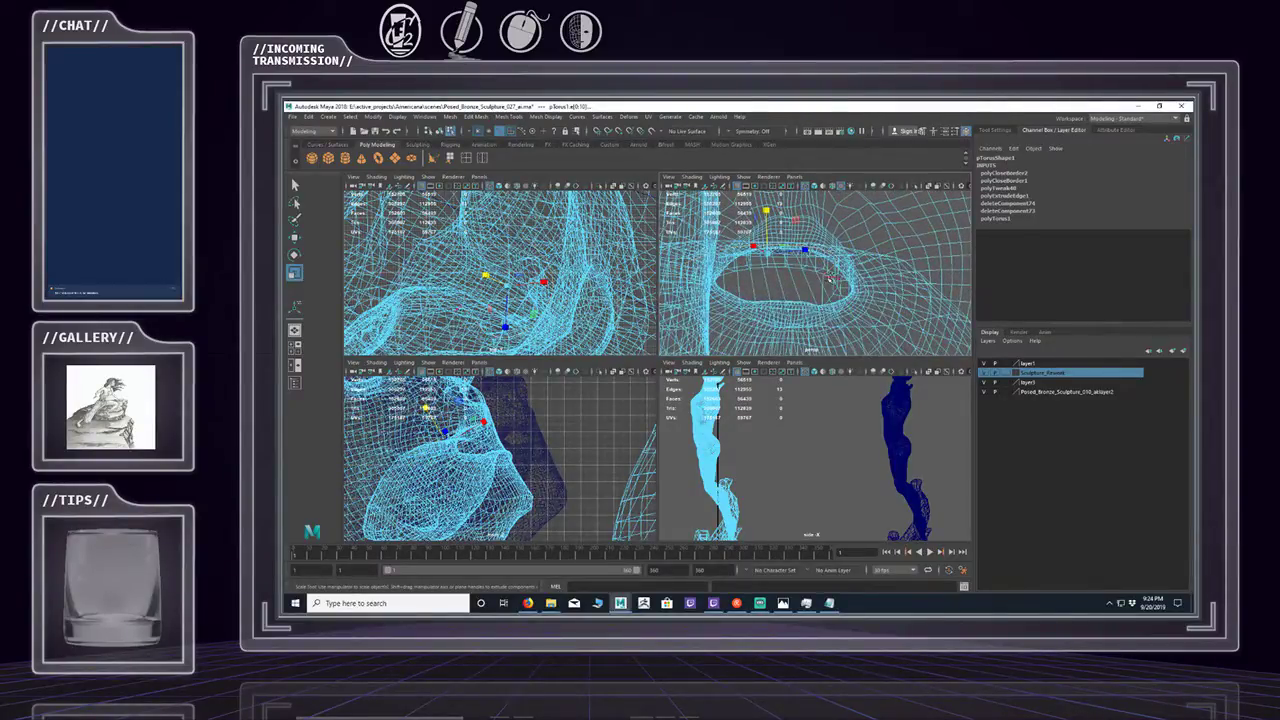
left_click(827, 277, "shift")
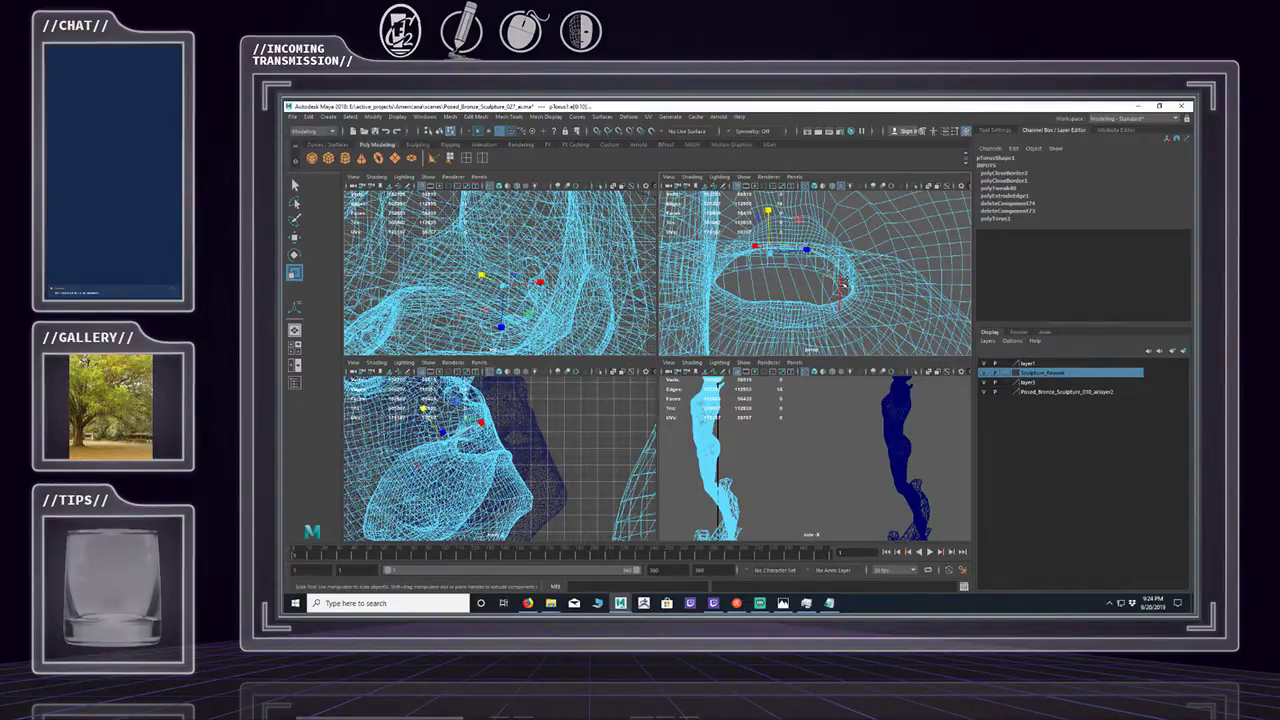
left_click_drag(843, 285, 746, 268, "alt")
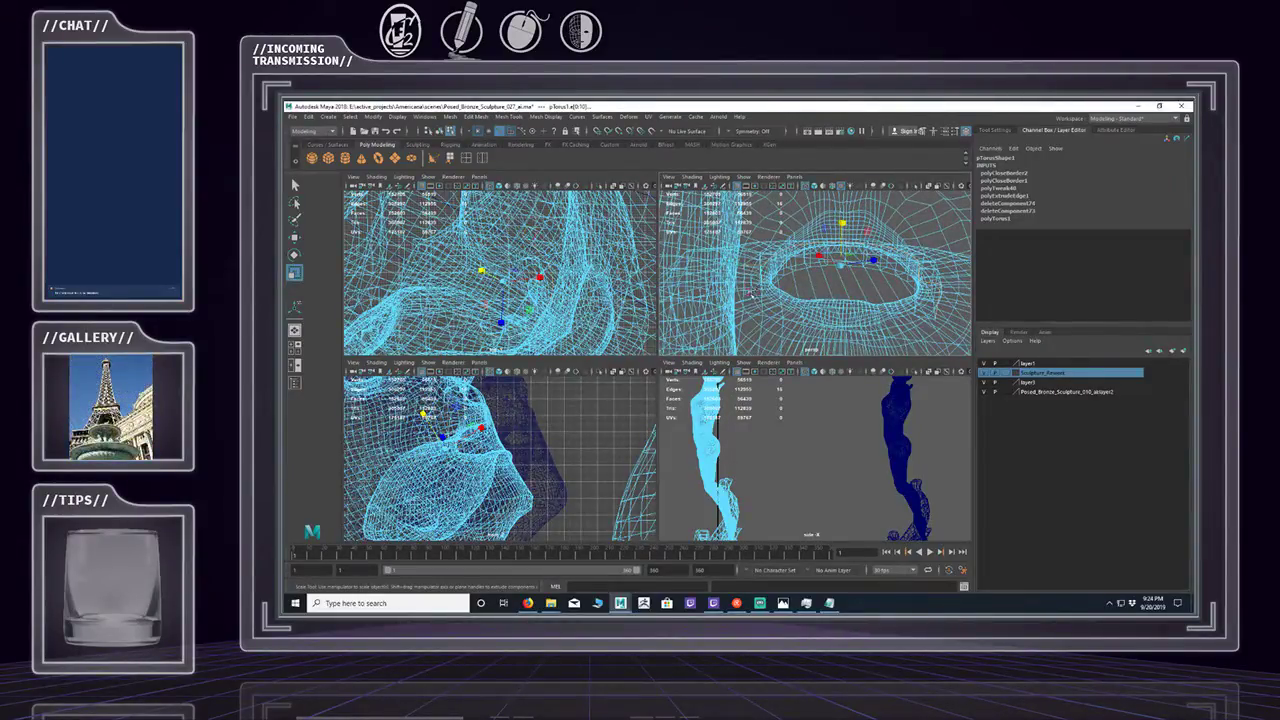
left_click(749, 294)
left_click(836, 279, "shift")
left_click_drag(836, 279, 826, 275, "alt")
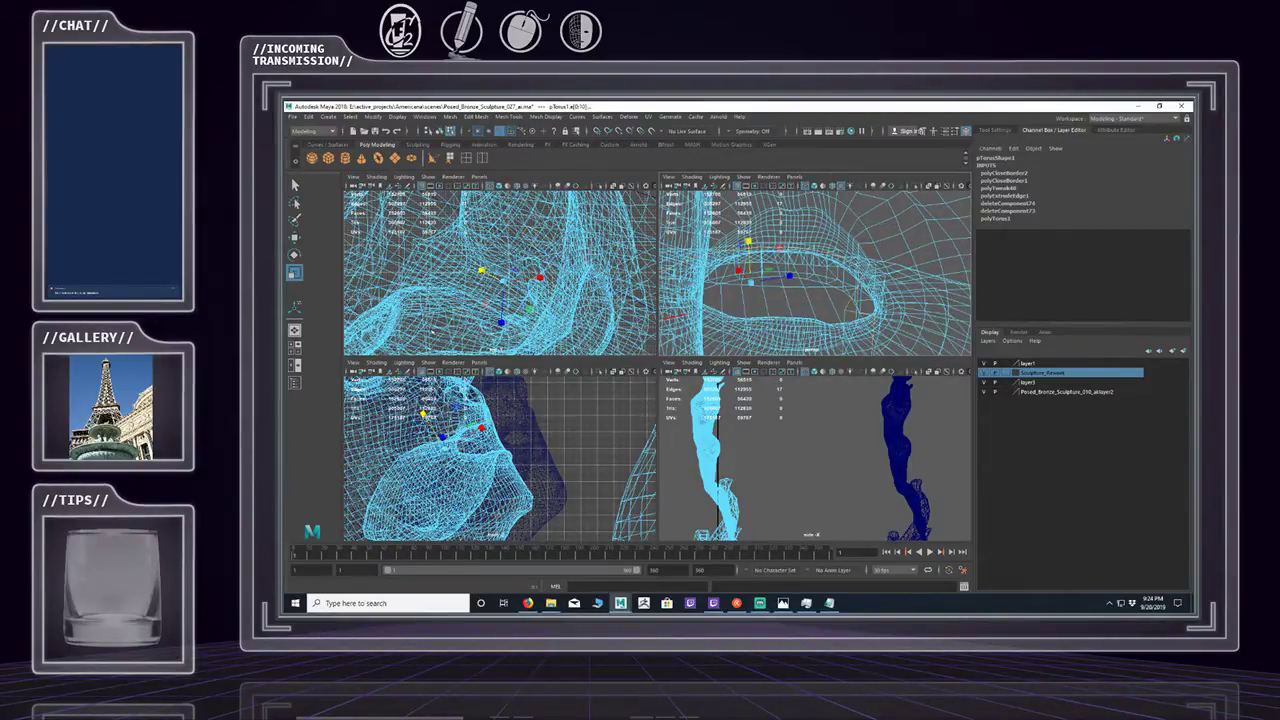
Open the UV Editor and cut the torus arc's UVs along the selected seam edges.
left_click(425, 117)
mouse_move(446, 118)
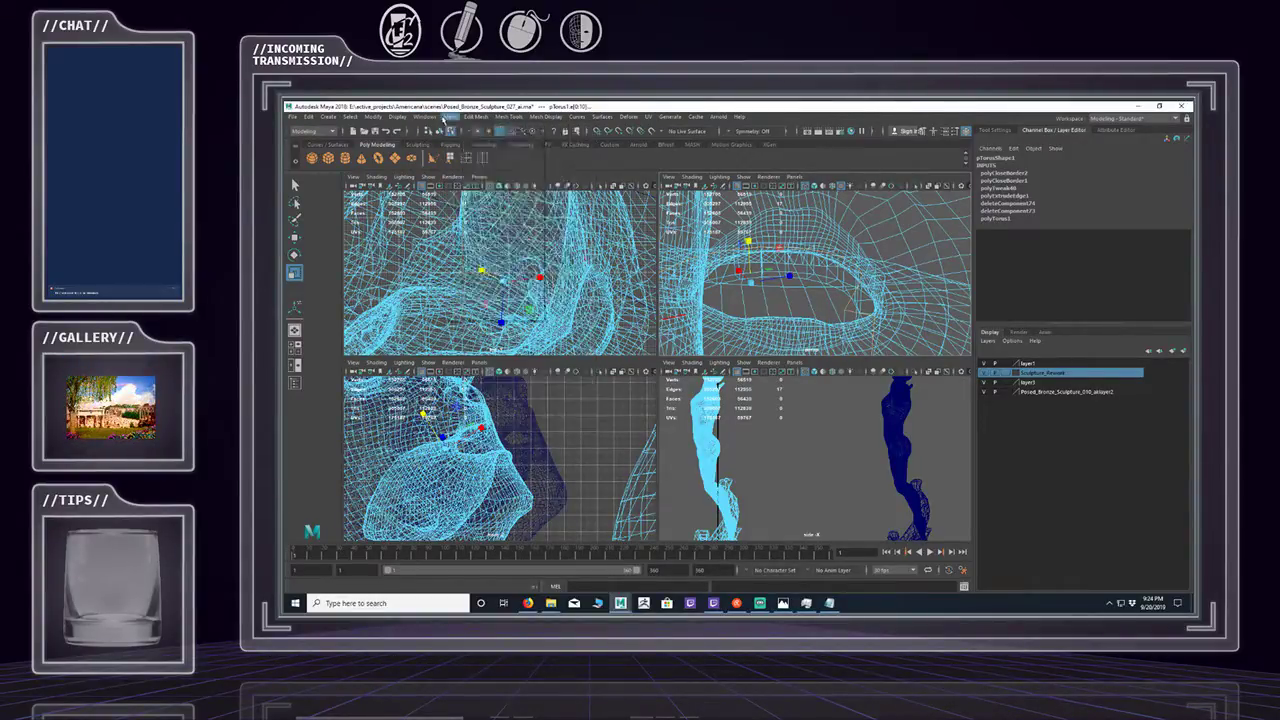
mouse_move(390, 119)
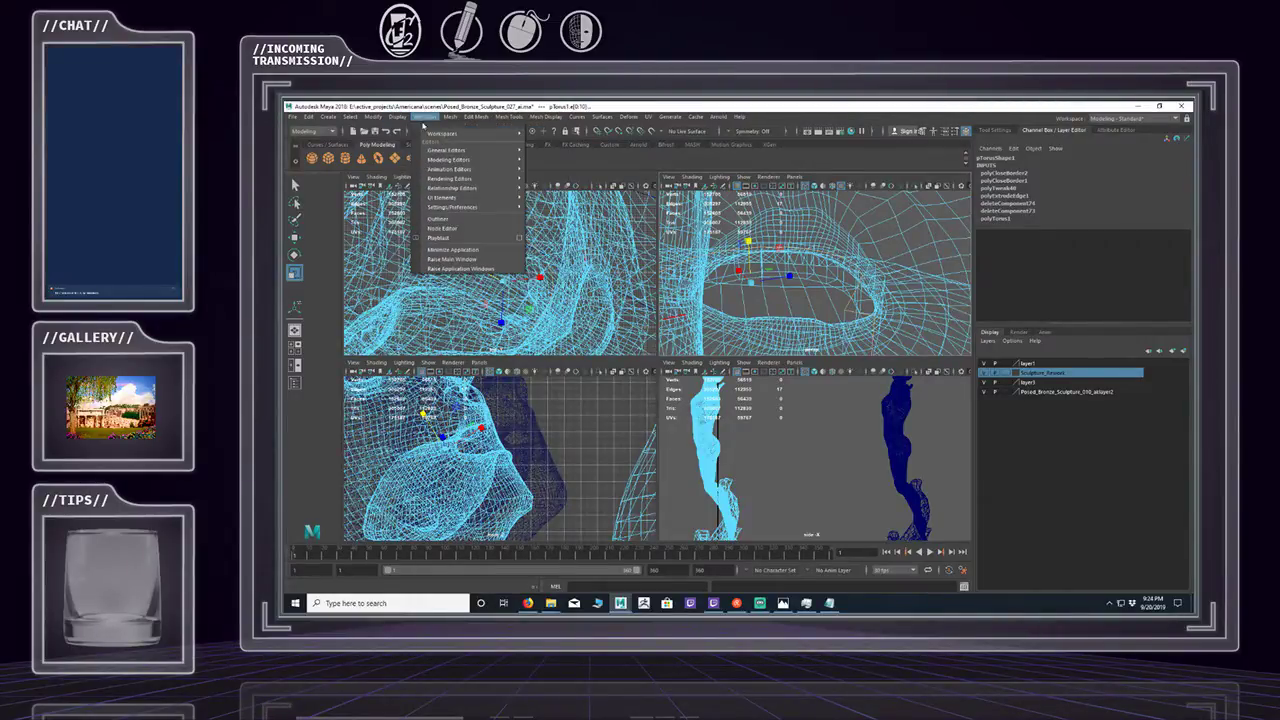
mouse_move(436, 198)
mouse_move(441, 158)
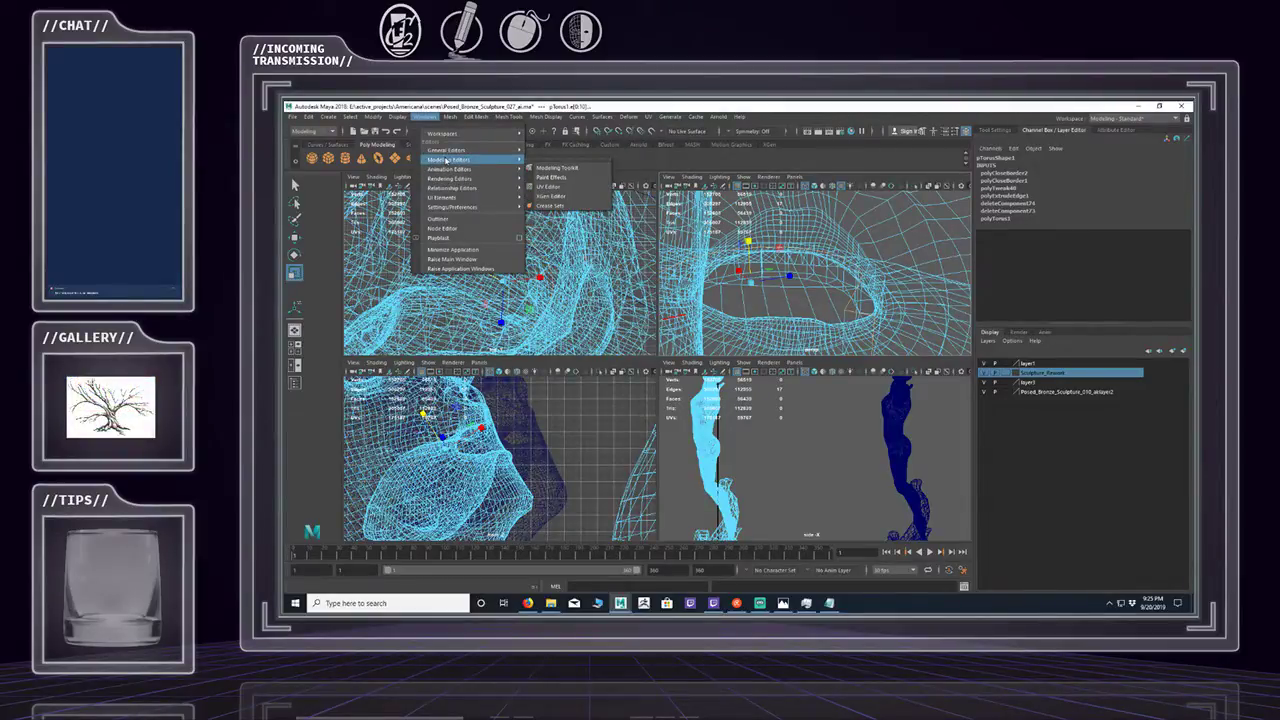
left_click(553, 187)
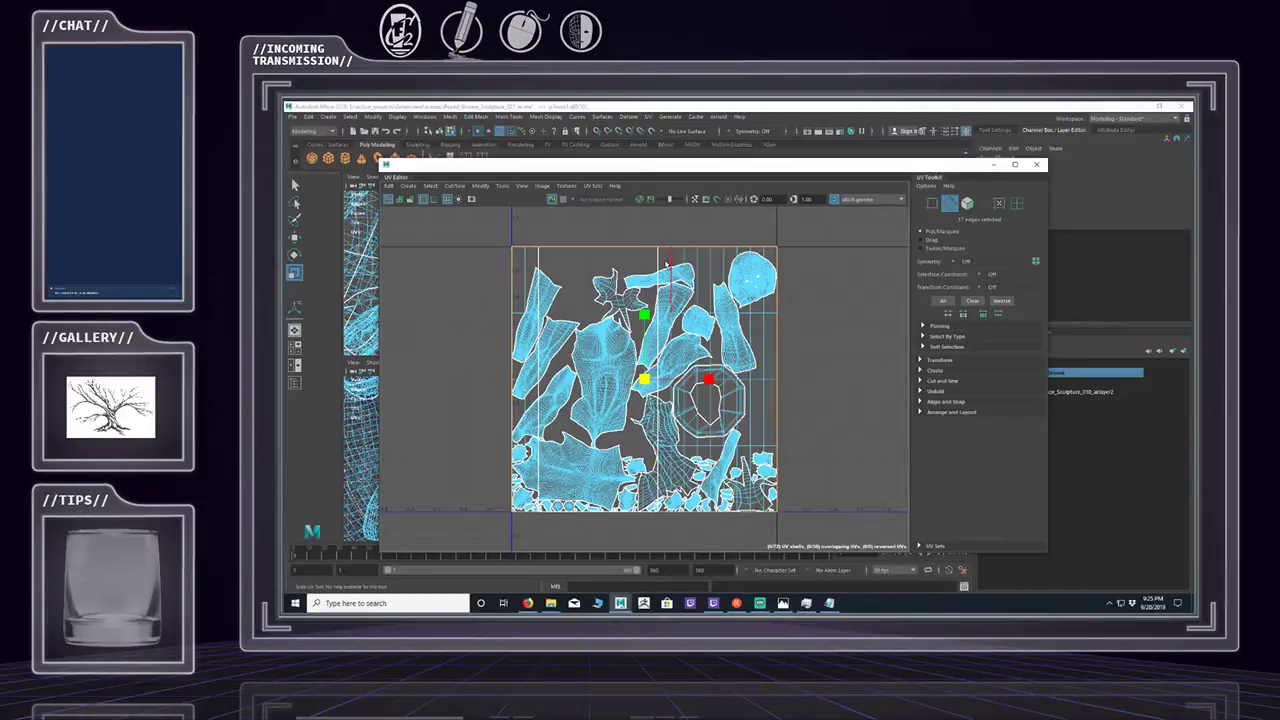
left_click(921, 381)
left_click(929, 406)
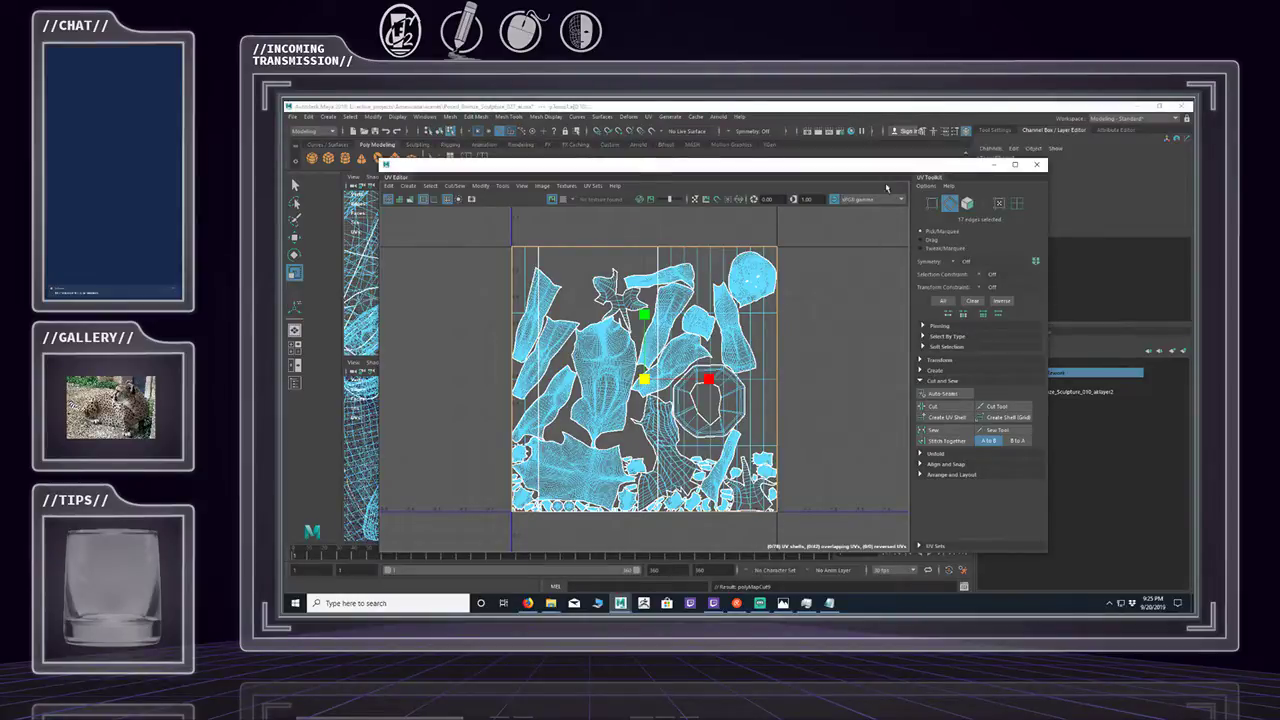
Return to object selection and select only the torus arc, with the UV Editor moved clear of the mouth view.
left_click_drag(863, 172, 849, 345)
left_click_drag(850, 271, 853, 273, "alt")
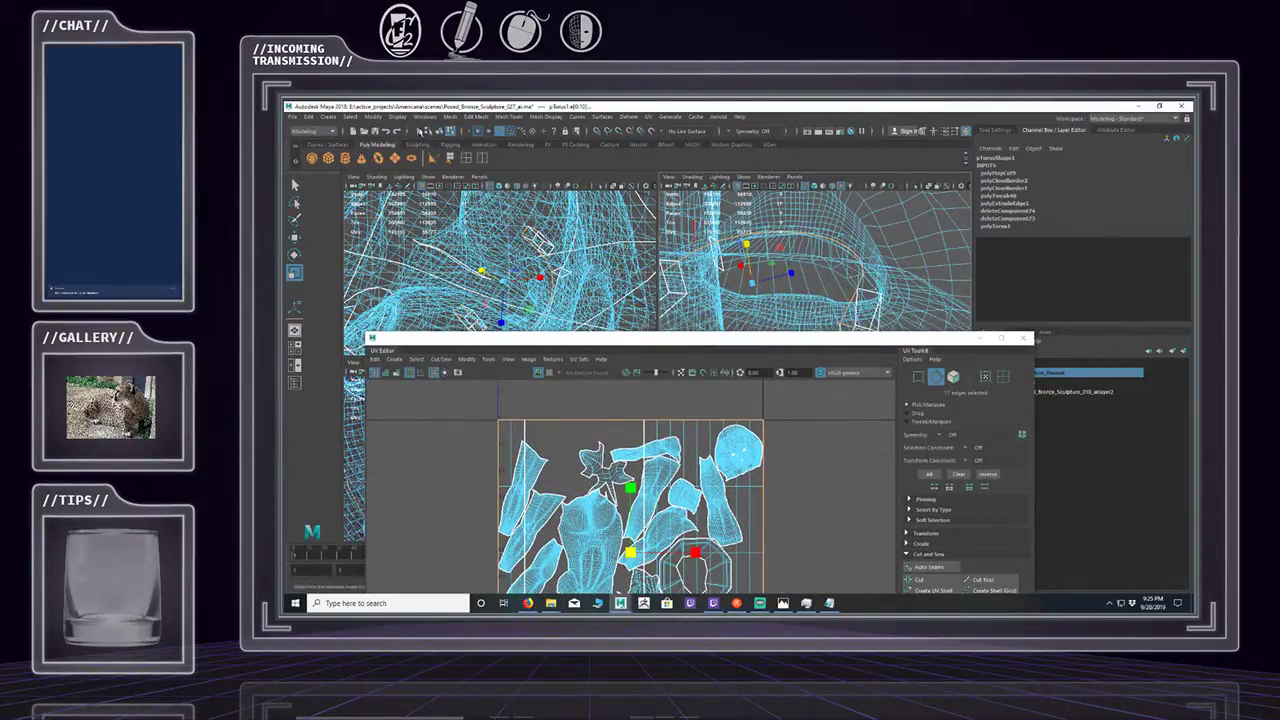
left_click(439, 132)
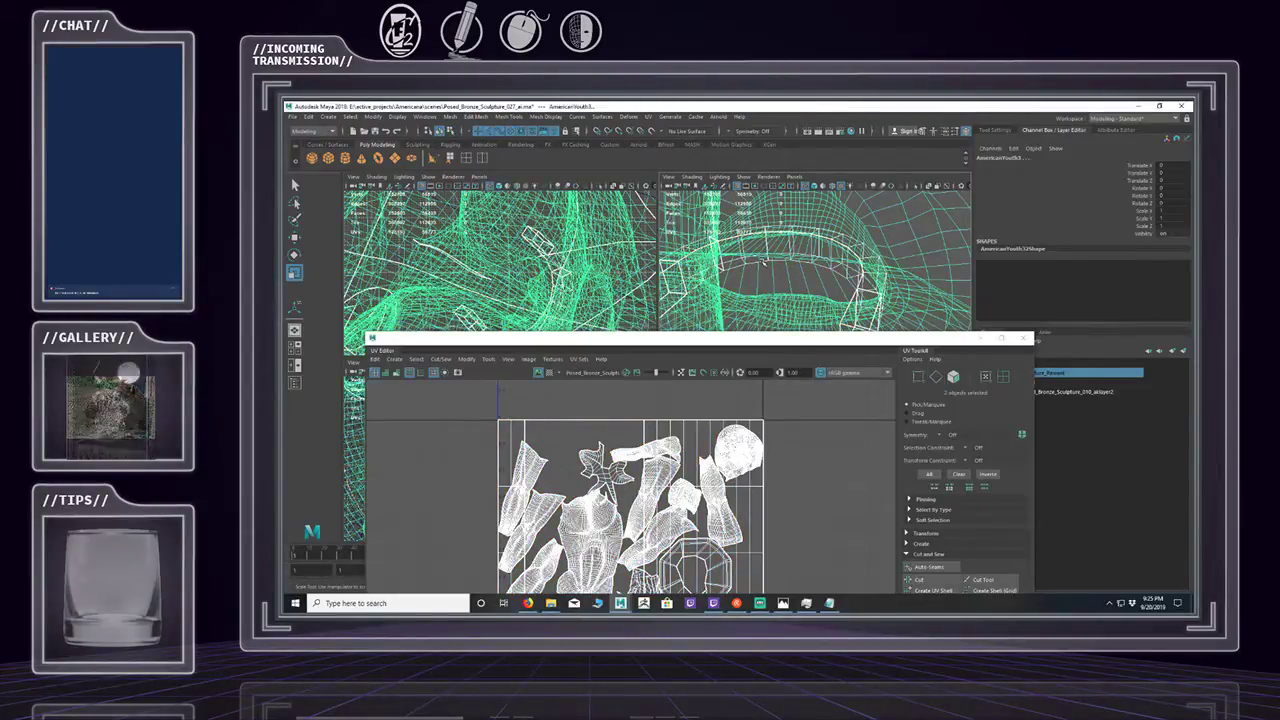
left_click(764, 261)
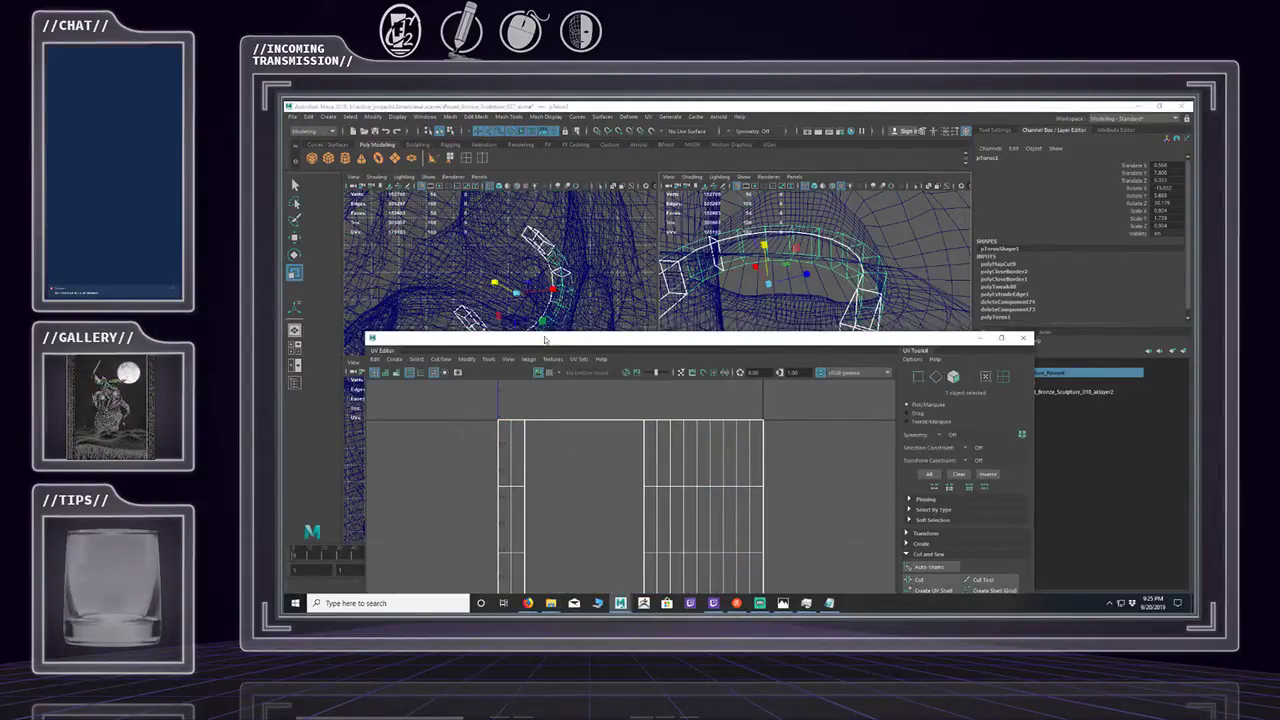
left_click_drag(545, 345, 831, 412)
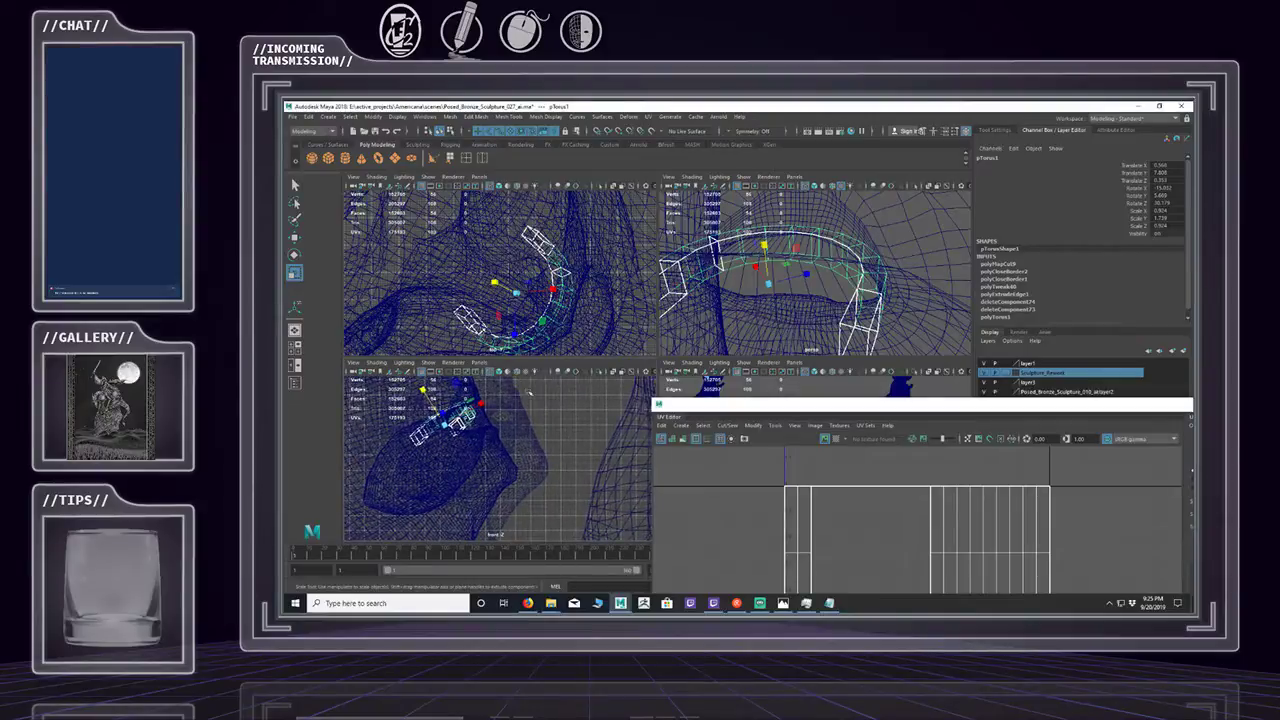
Apply a planar UV projection to the torus arc.
left_click(650, 117)
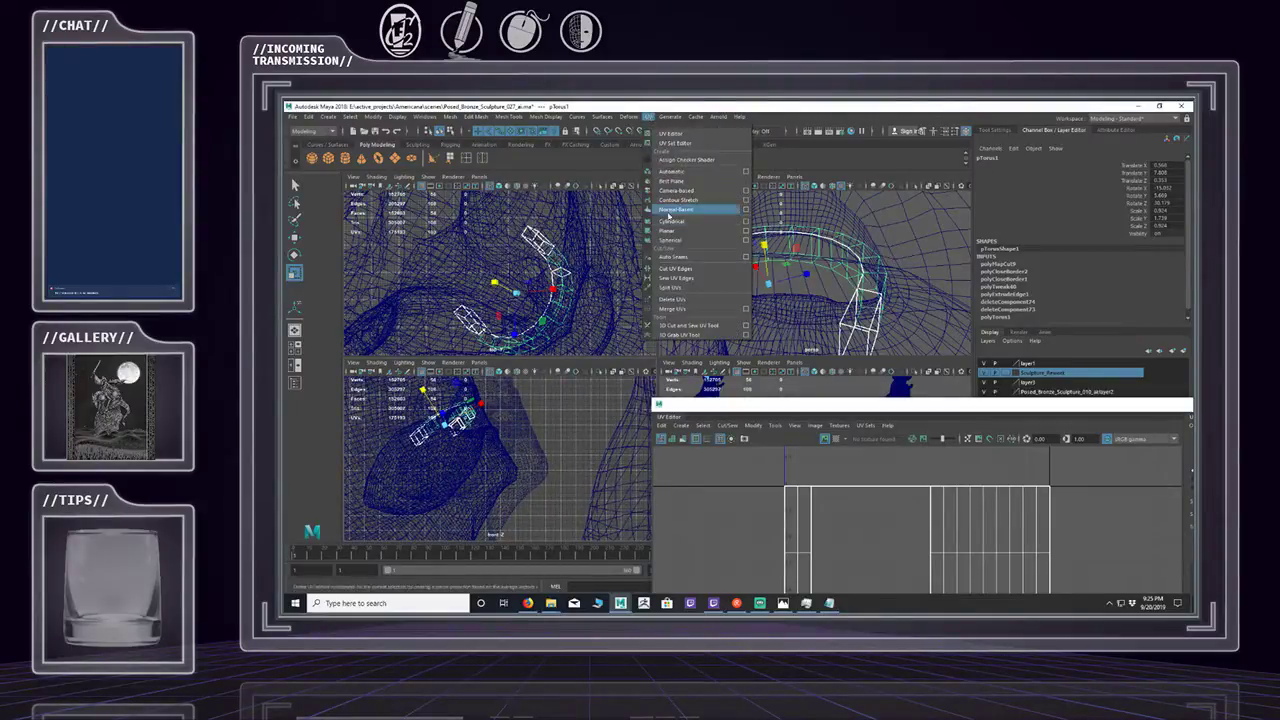
left_click(669, 229)
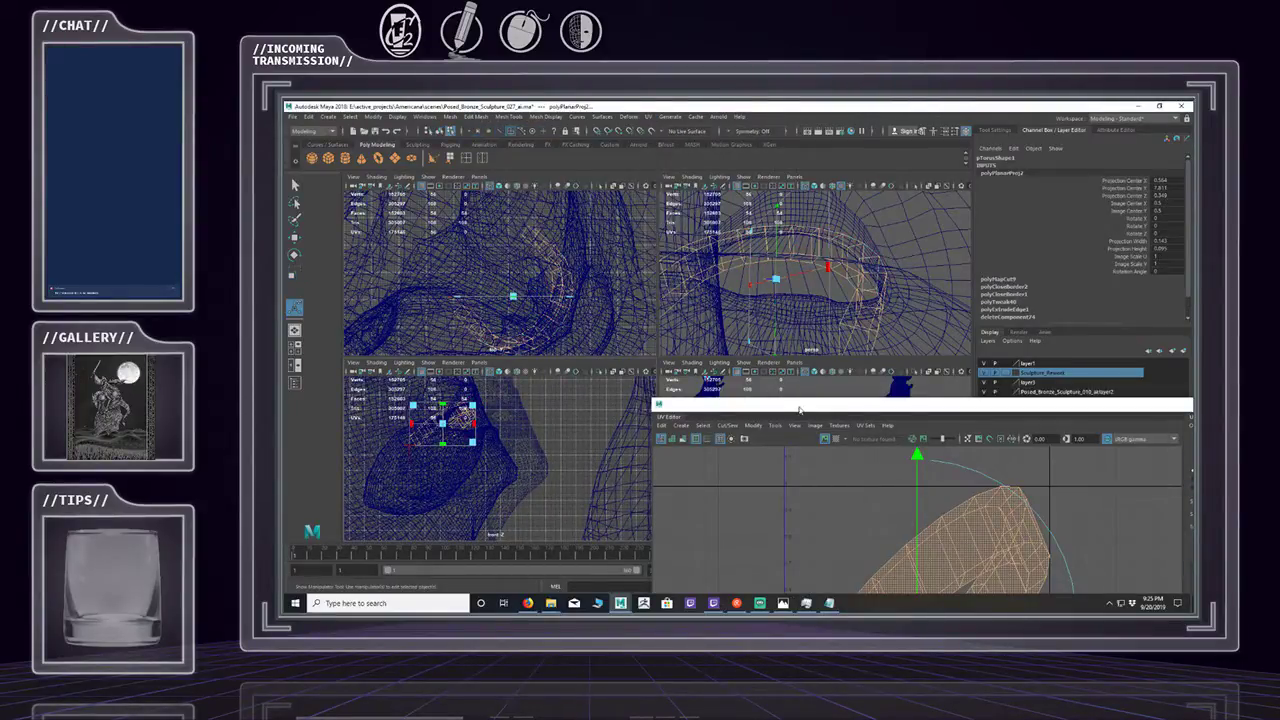
left_click_drag(800, 410, 688, 357)
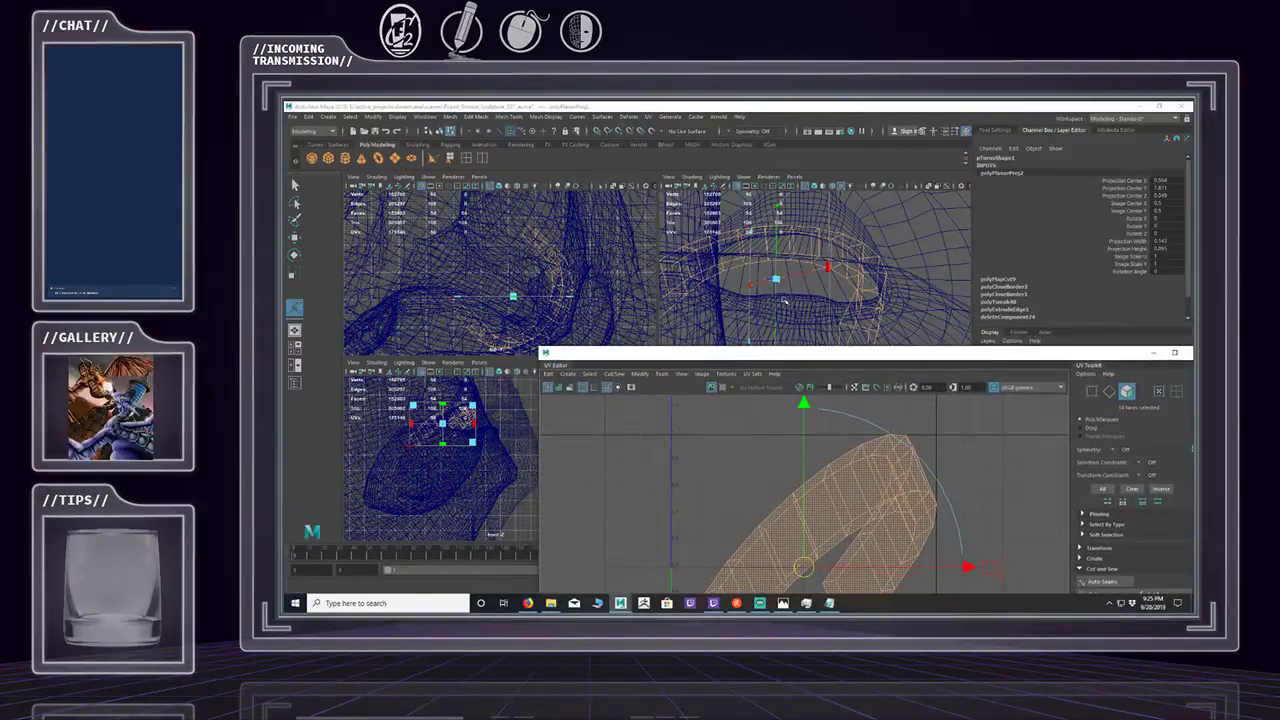
left_click(849, 306)
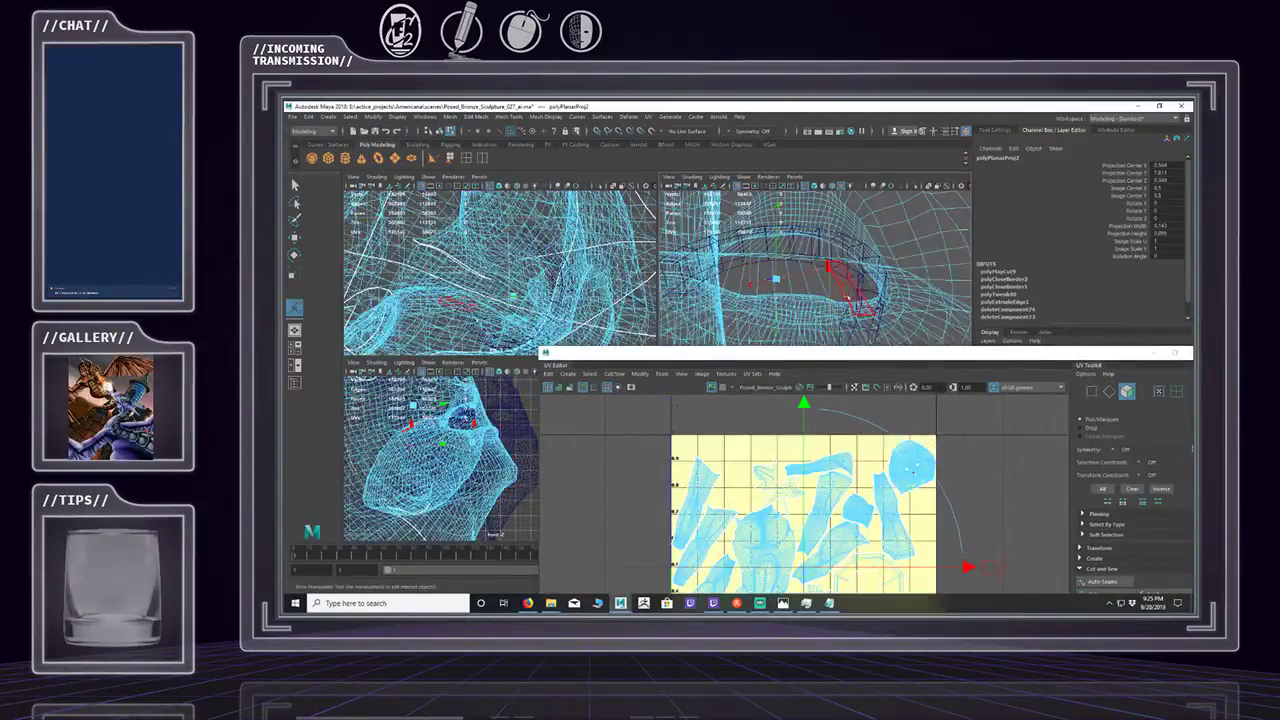
Select only the torus arc in the mouth, without the sculpture, and switch to edge component selection.
left_click(502, 132)
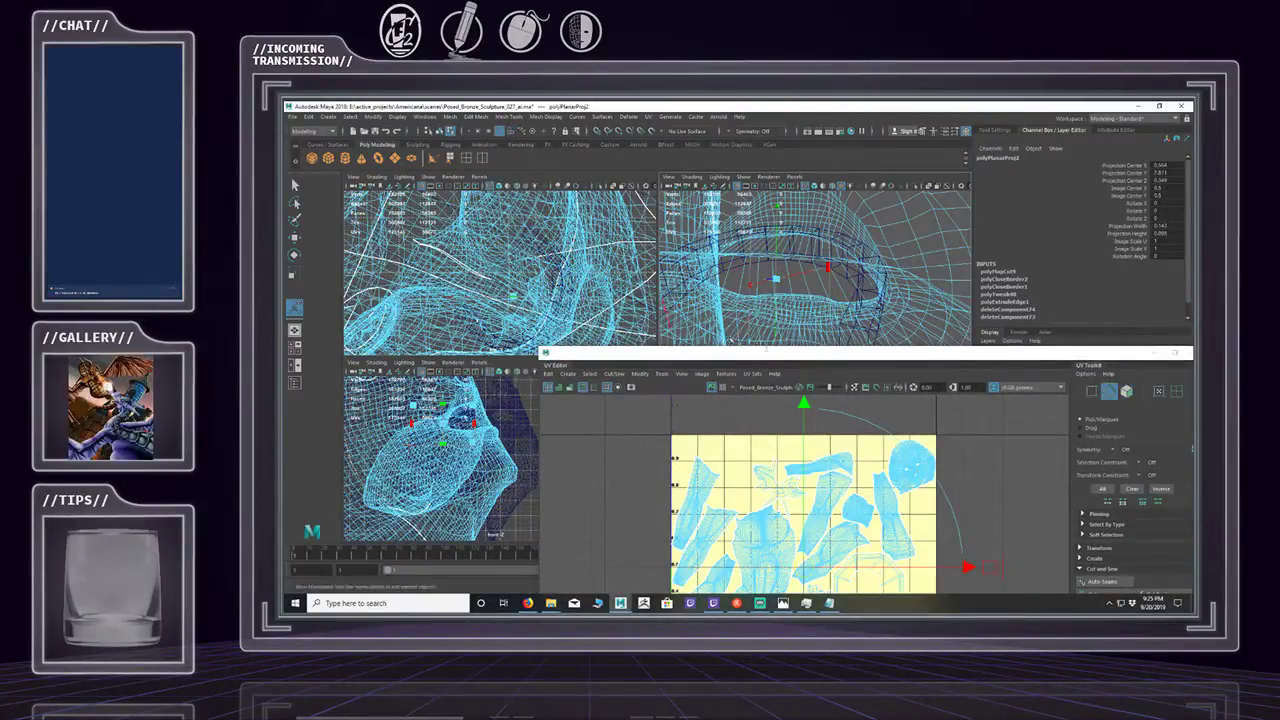
left_click(856, 296)
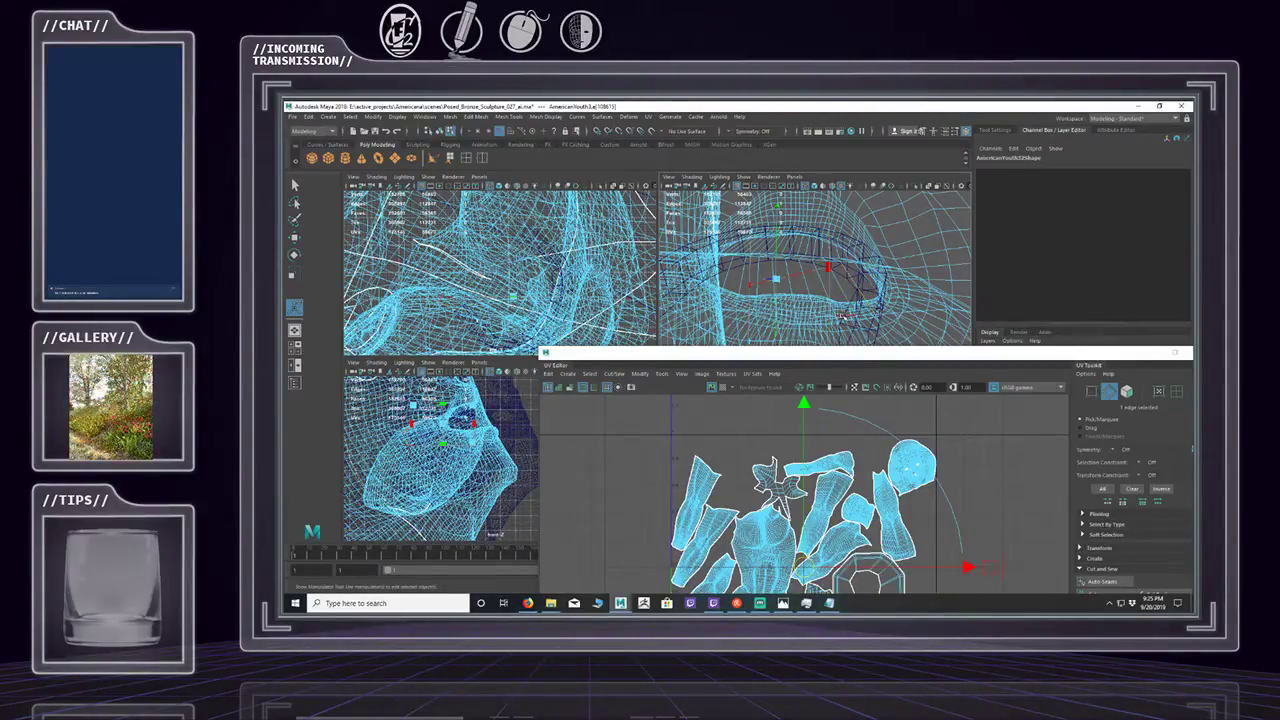
left_click_drag(866, 282, 858, 253, "alt")
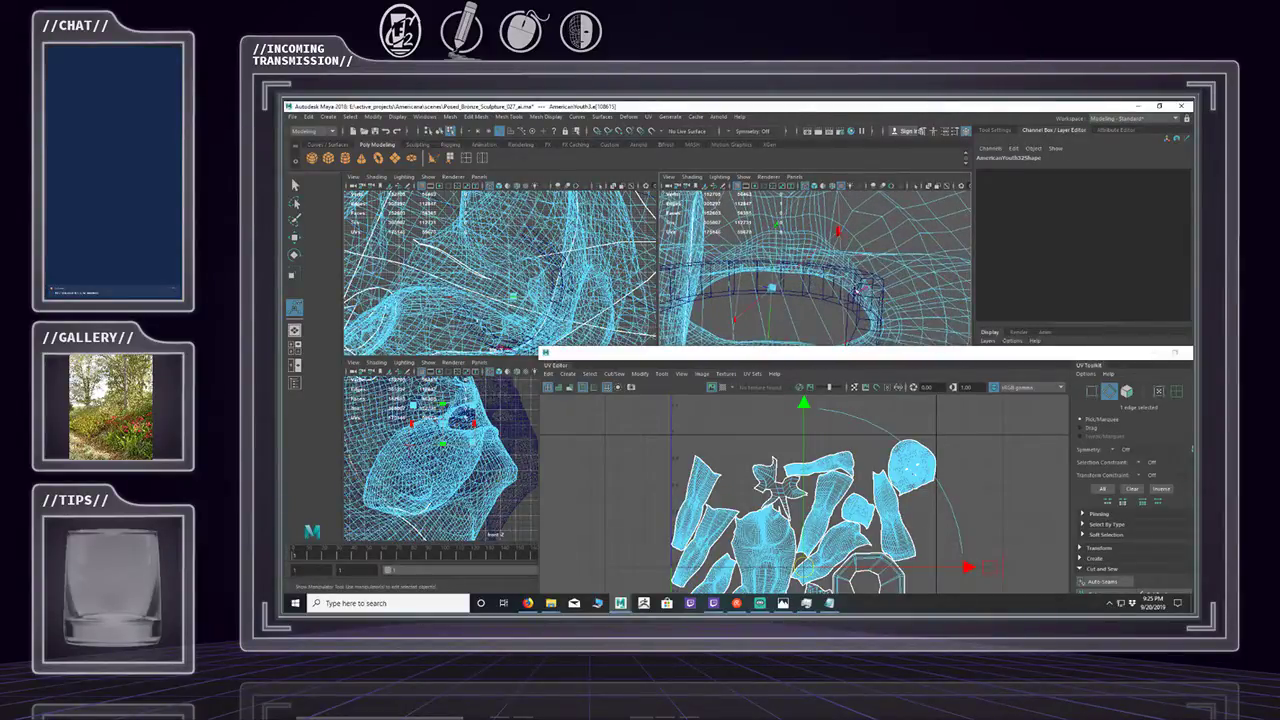
left_click_drag(858, 253, 957, 262, "alt")
right_click_drag(958, 263, 876, 241, "alt")
left_click_drag(876, 241, 828, 243, "alt")
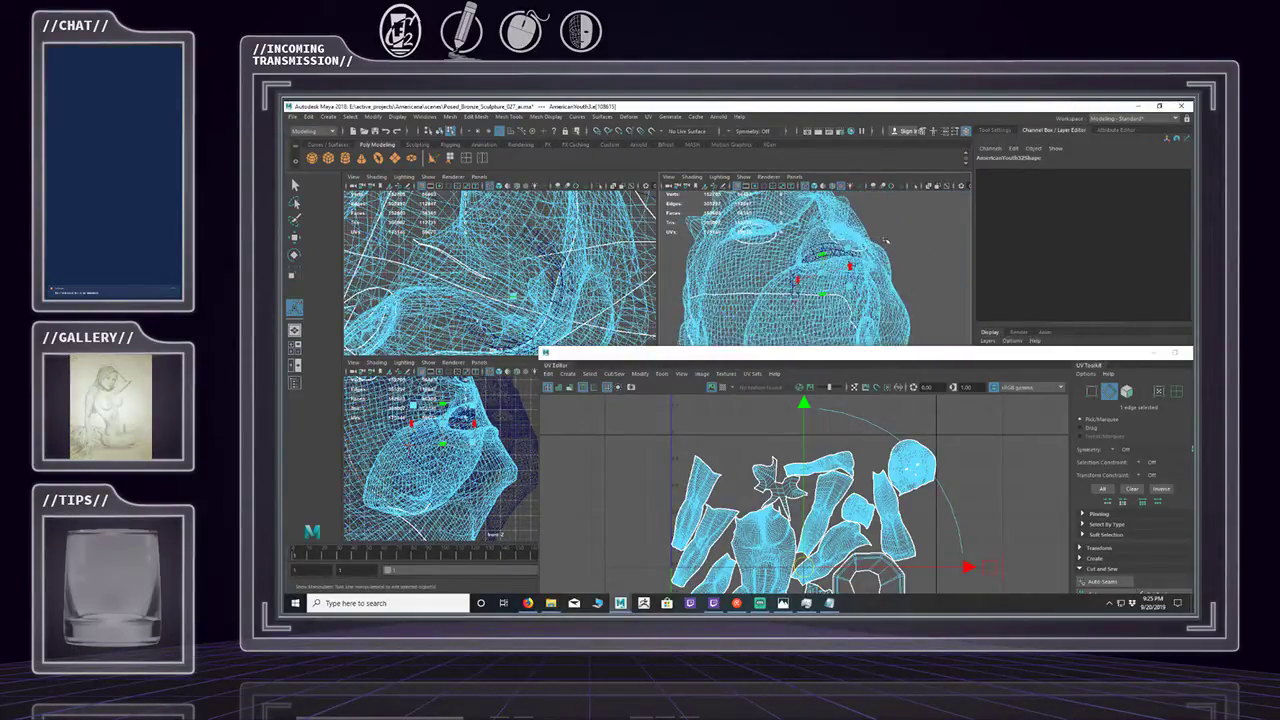
right_click_drag(828, 243, 902, 248, "alt")
left_click_drag(902, 248, 835, 230, "alt")
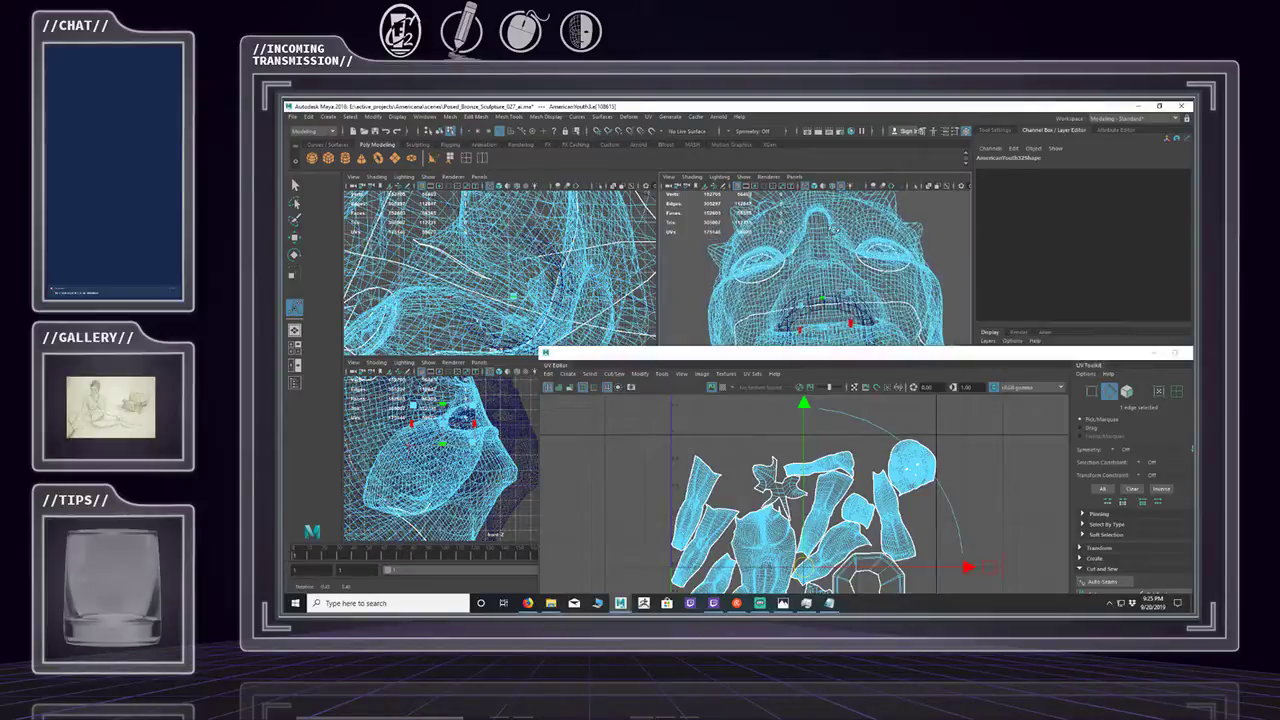
left_click(443, 134)
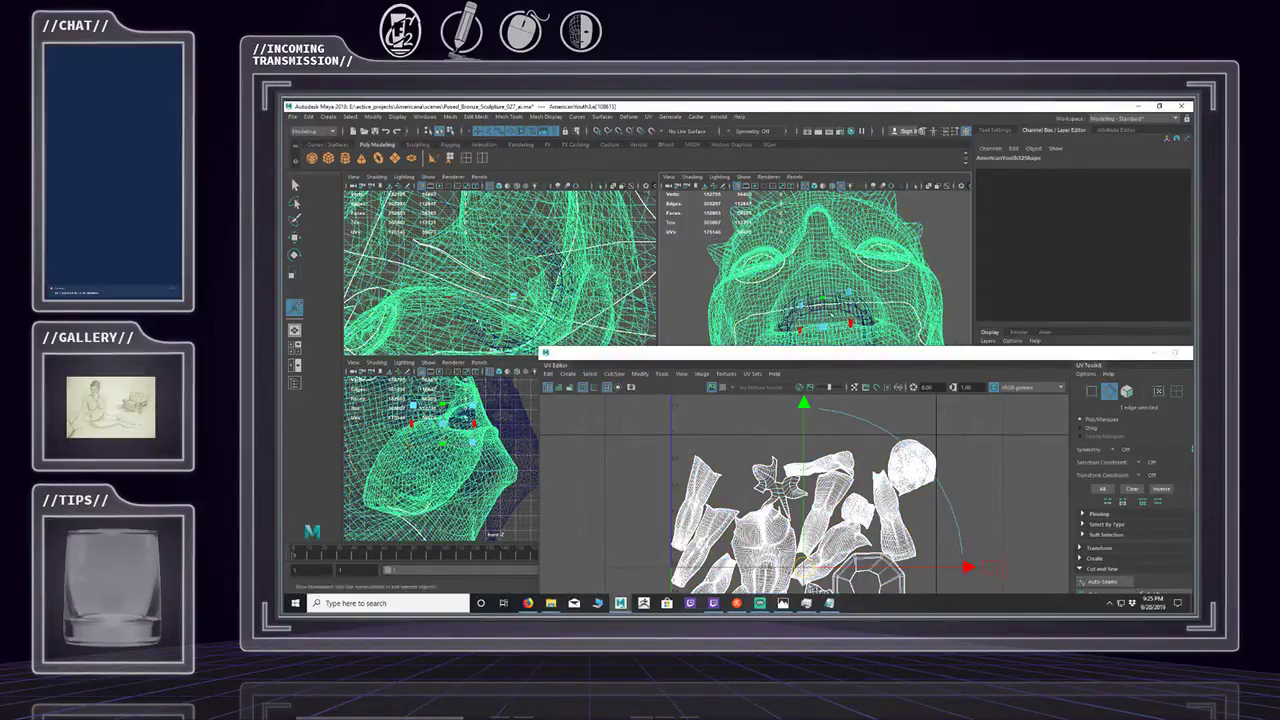
left_click(850, 310)
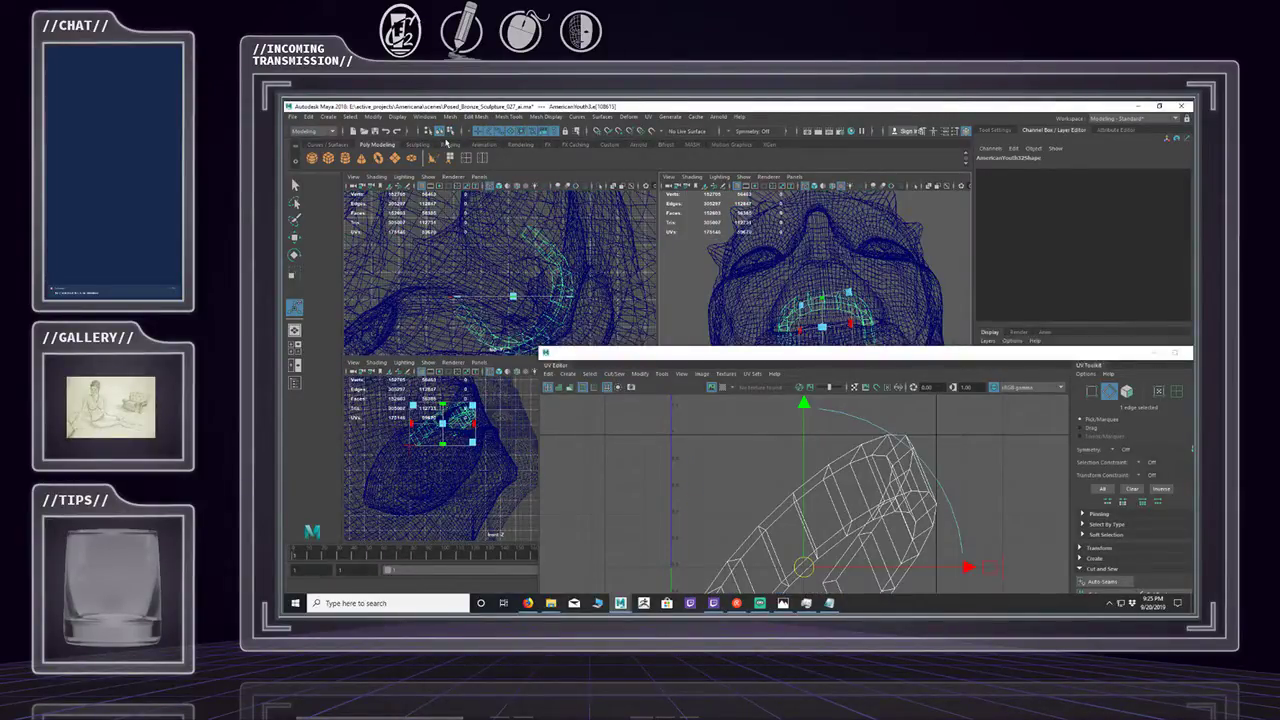
left_click(499, 131)
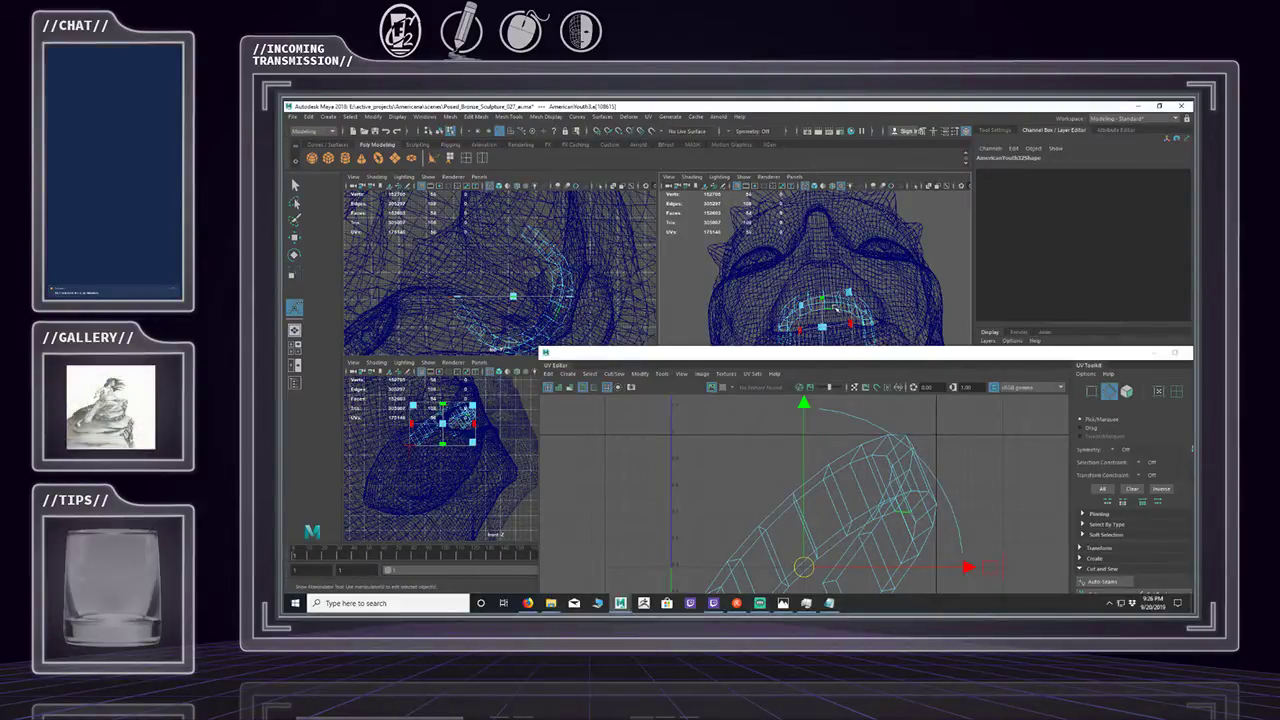
Edit the torus arc's move pivot and rotate its axes to follow the tilt of the open mouth.
left_click_drag(856, 284, 858, 250, "alt")
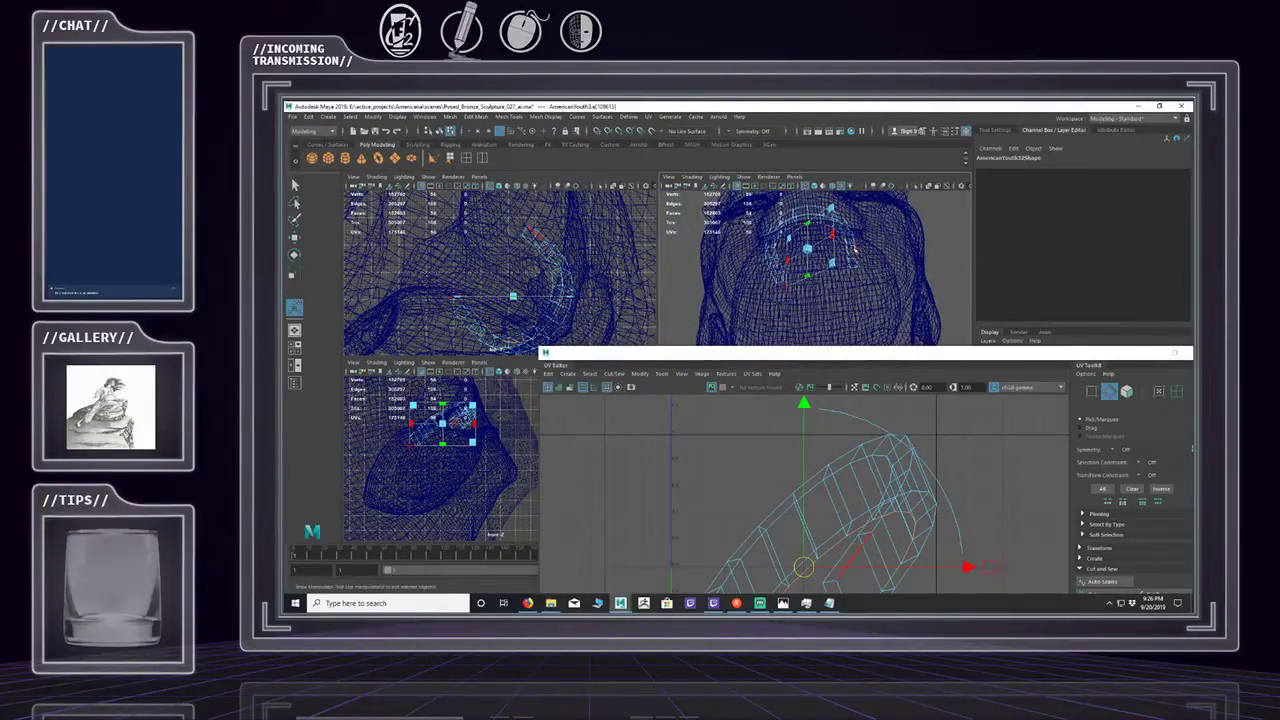
left_click_drag(782, 267, 834, 230, "alt")
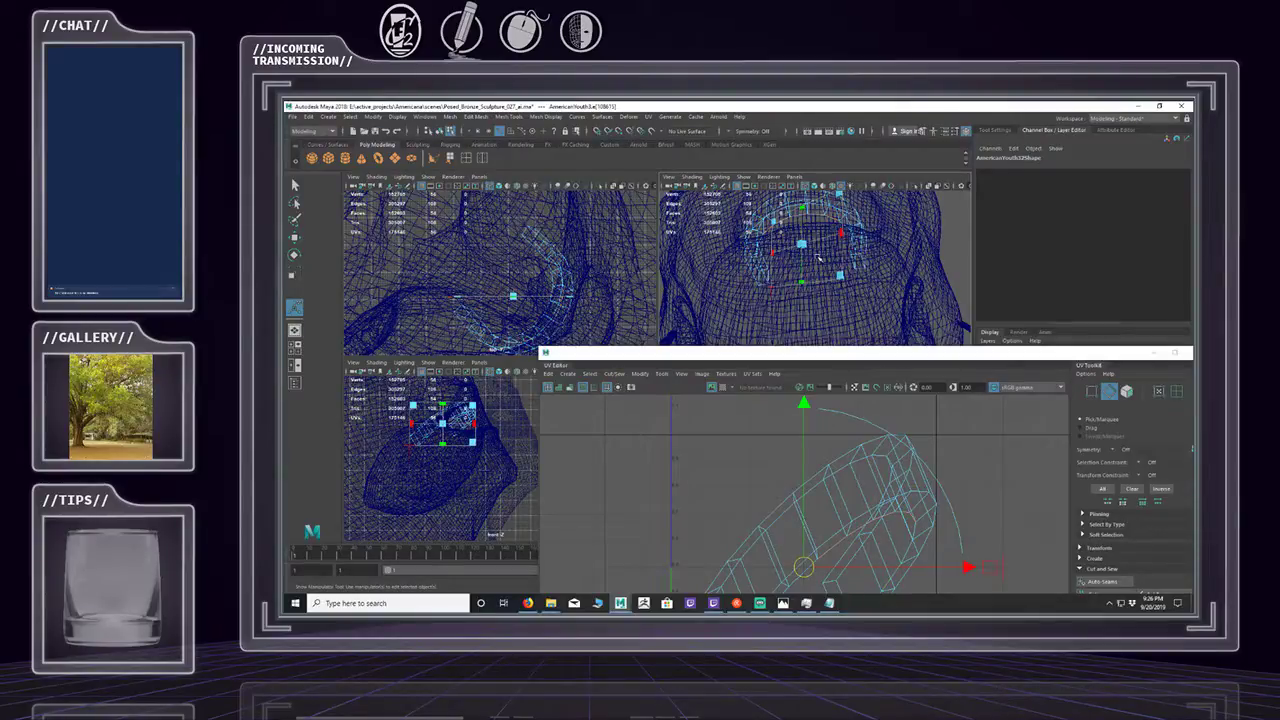
key("w")
left_click_drag(814, 242, 812, 277, "alt")
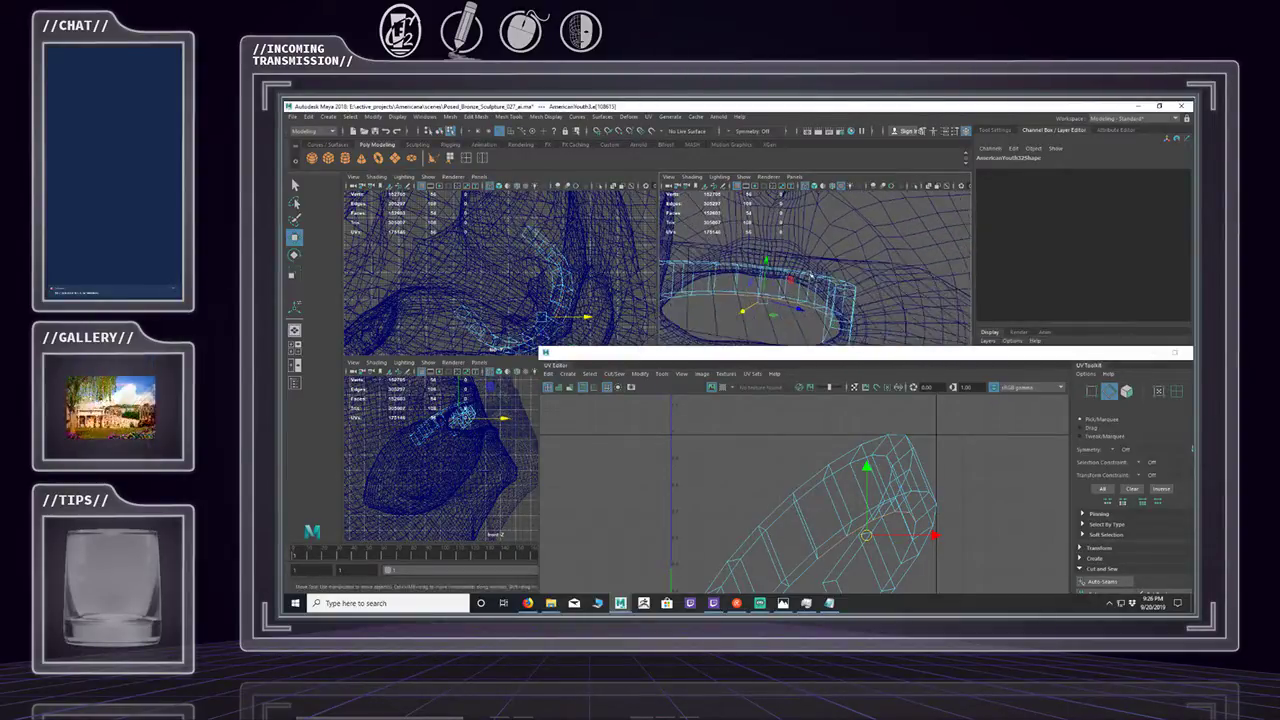
key("d")
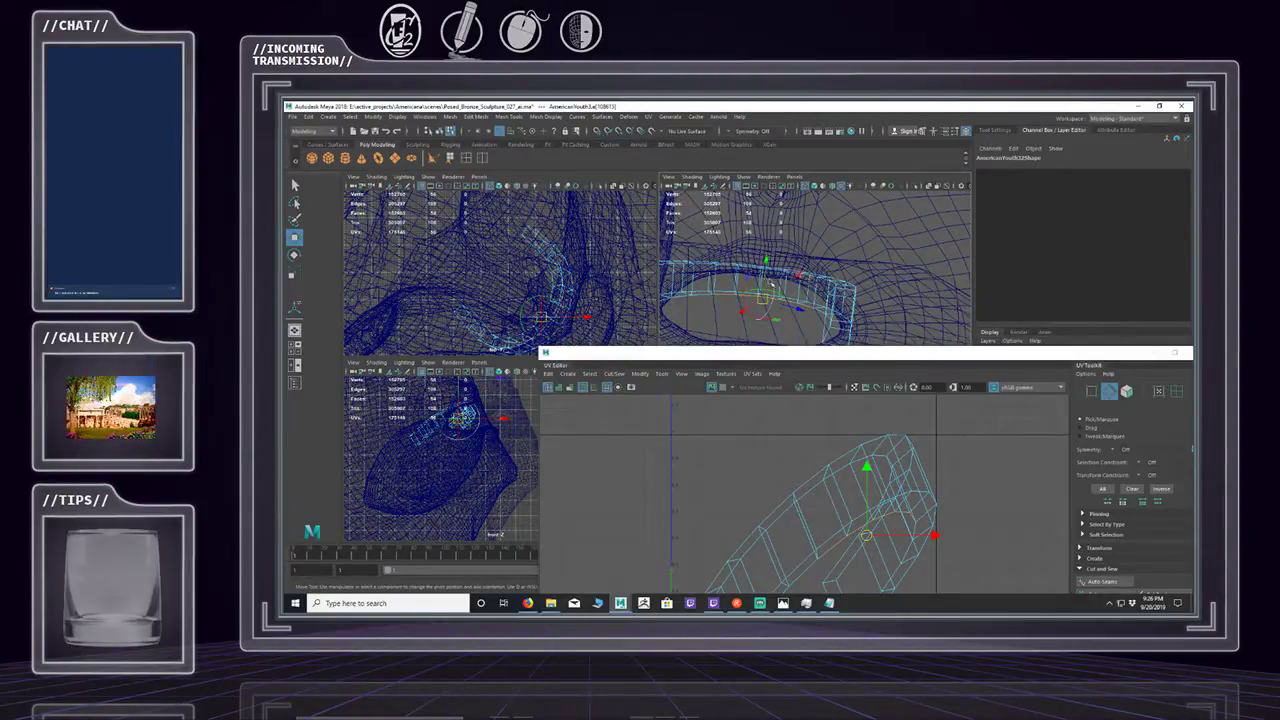
left_click_drag(775, 286, 773, 291)
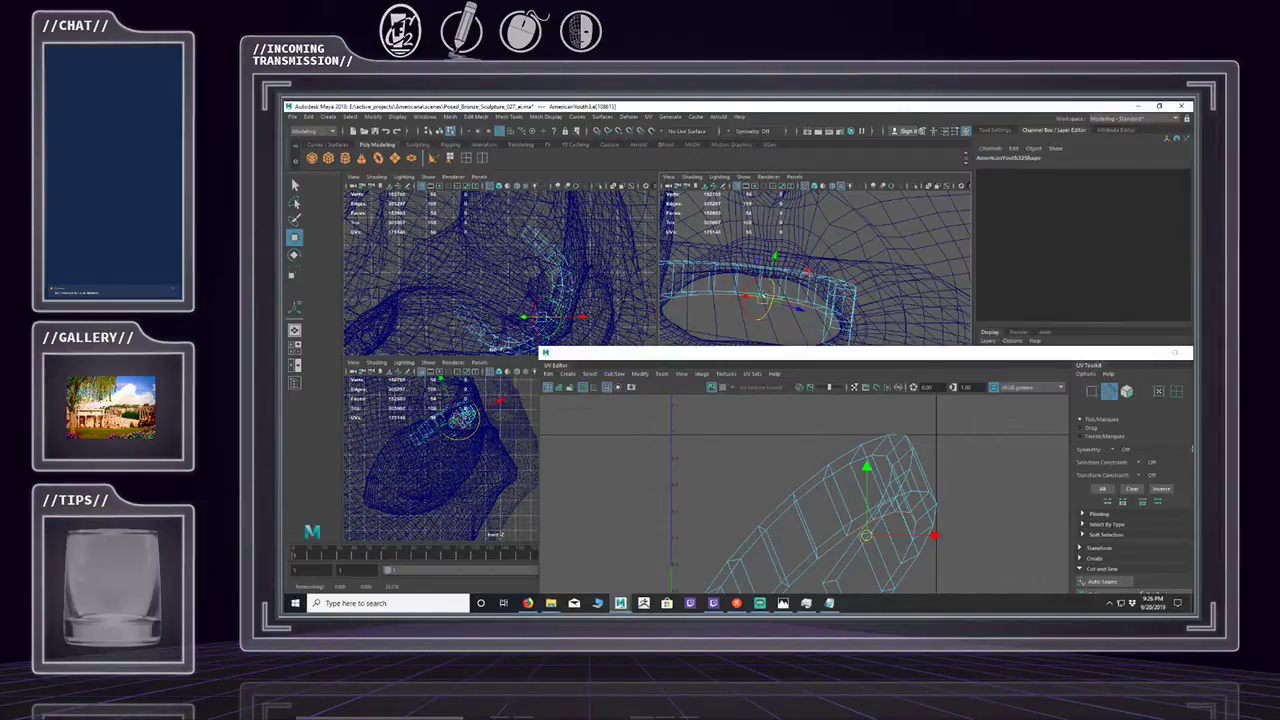
left_click_drag(554, 304, 564, 317)
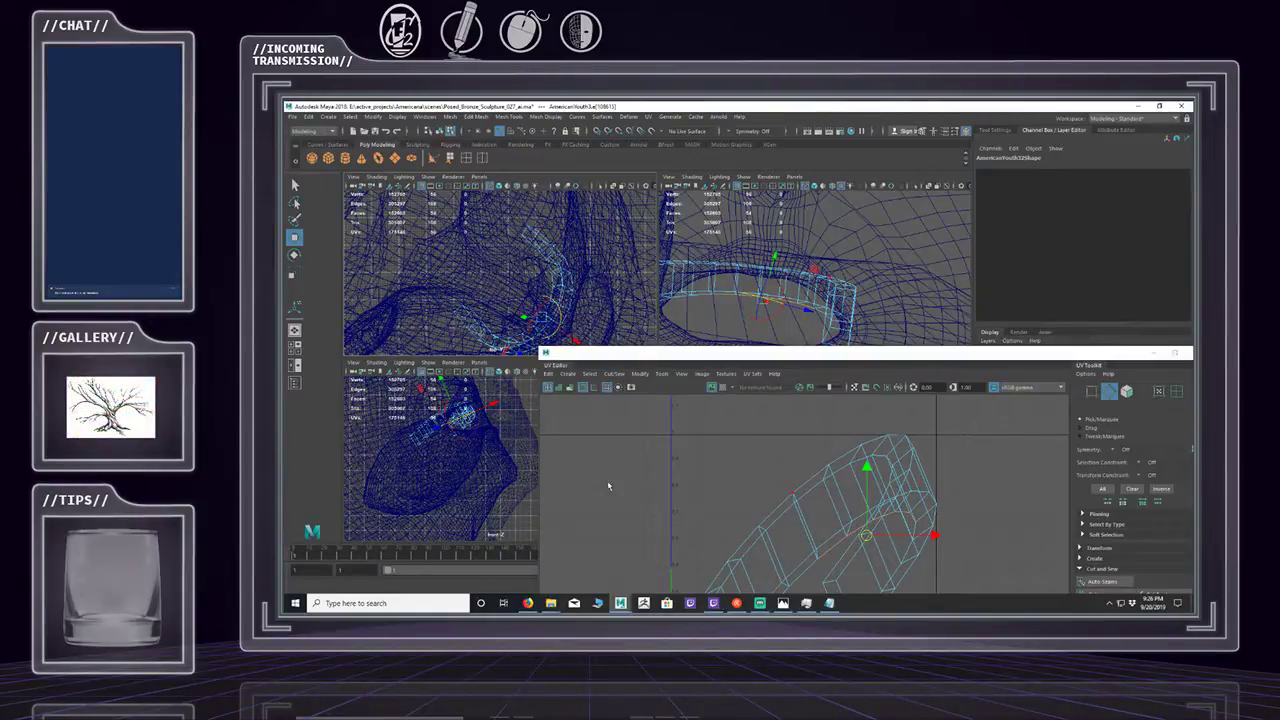
left_click_drag(784, 295, 783, 289)
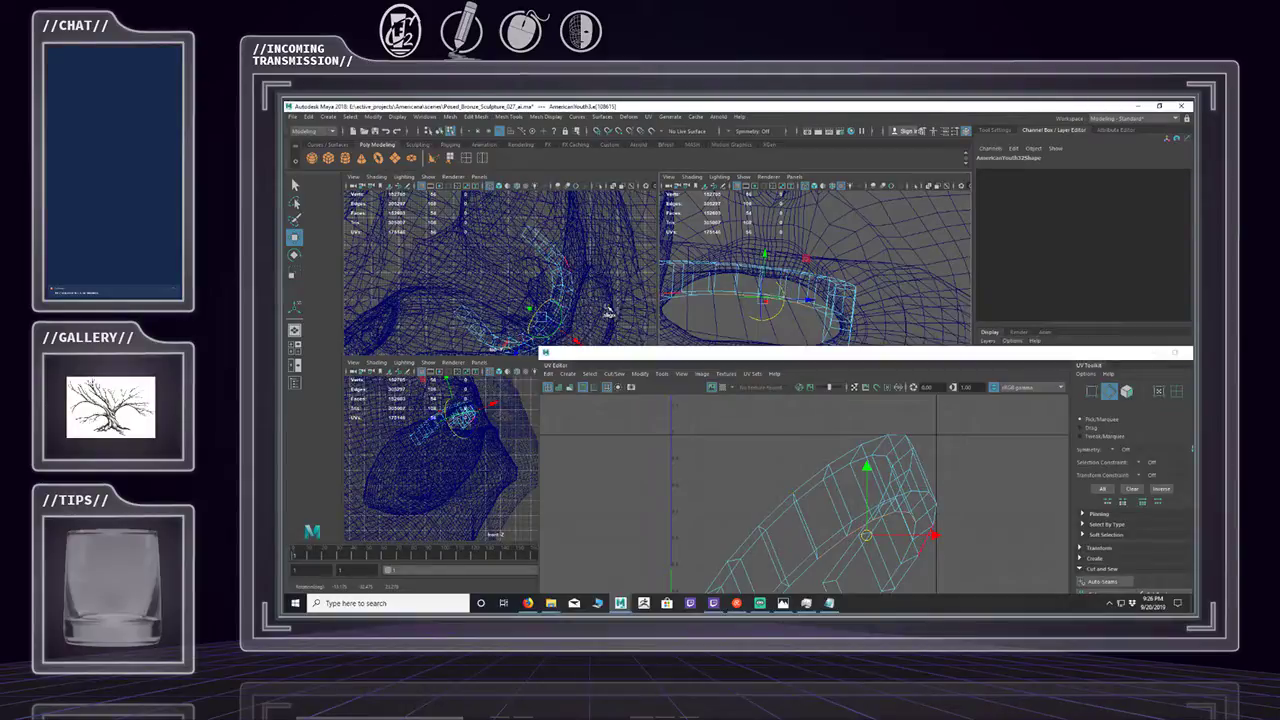
Fine-tune the pivot's axis orientation against the torus arc's slope and return to regular moving.
middle_click_drag(568, 315, 590, 258, "alt")
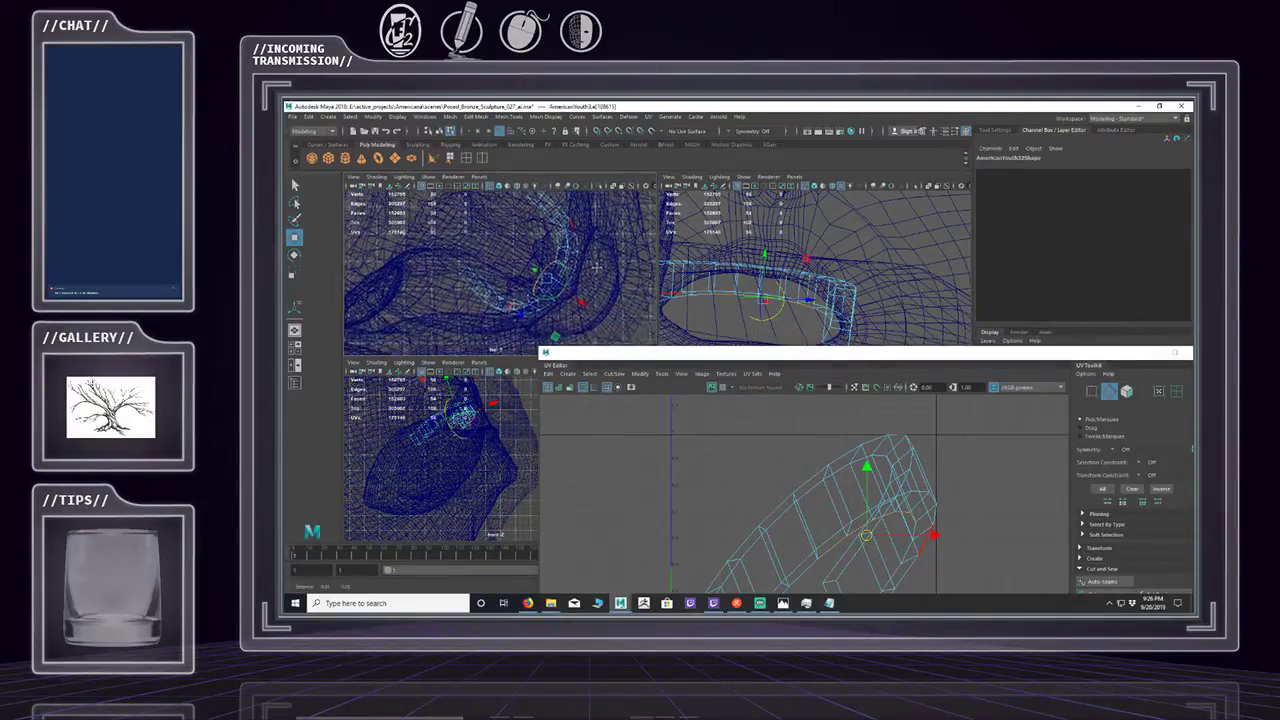
right_click_drag(590, 258, 651, 251, "alt")
middle_click_drag(651, 251, 598, 262, "alt")
left_click_drag(564, 260, 574, 270, "alt")
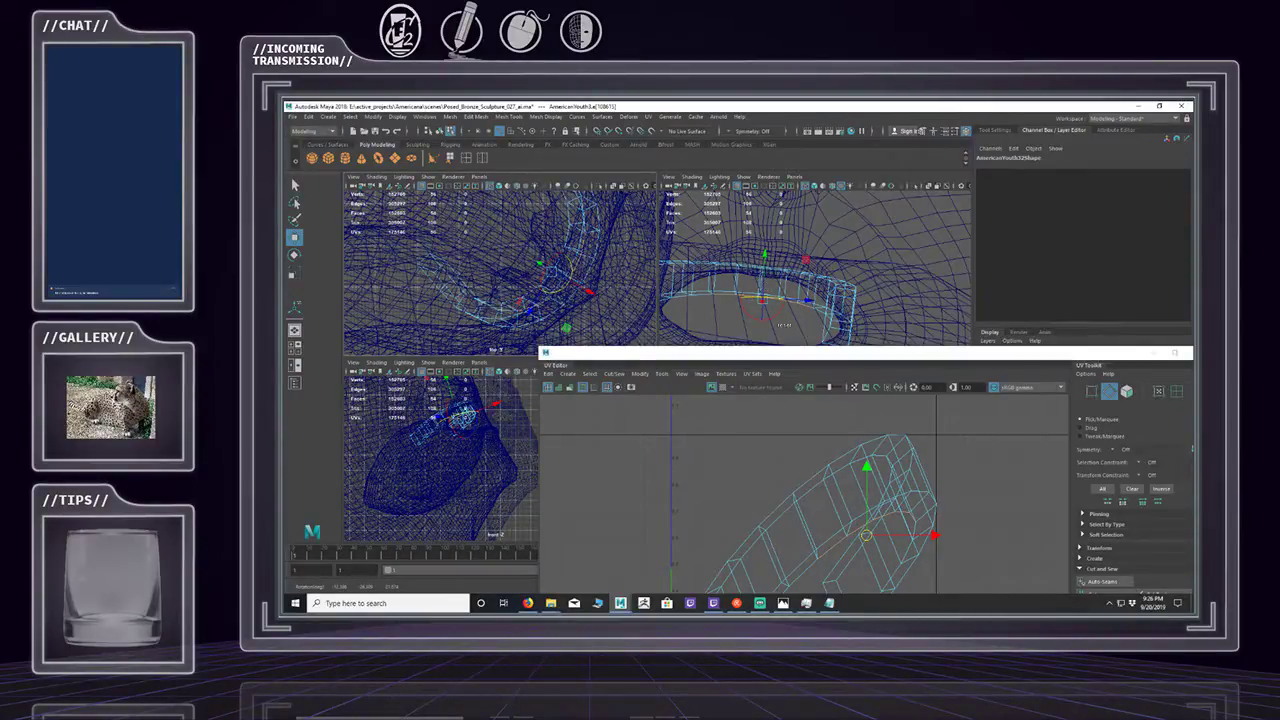
left_click_drag(775, 312, 772, 316)
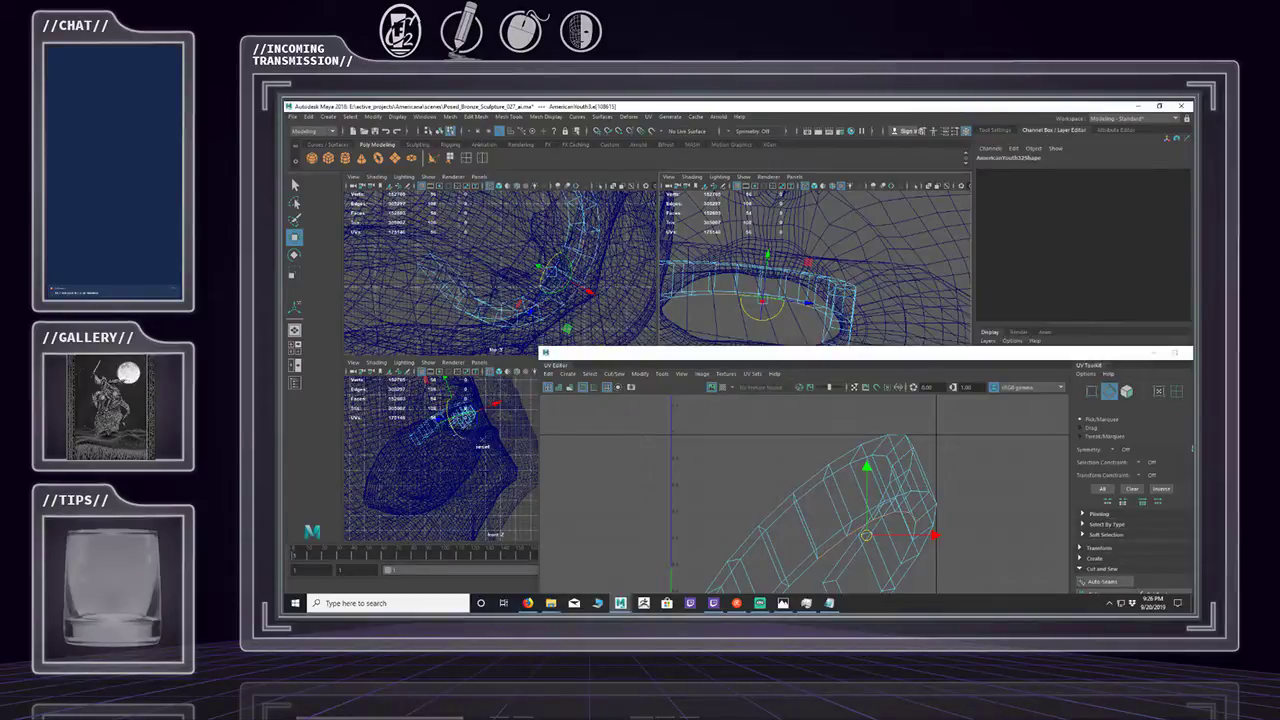
left_click_drag(478, 430, 480, 427)
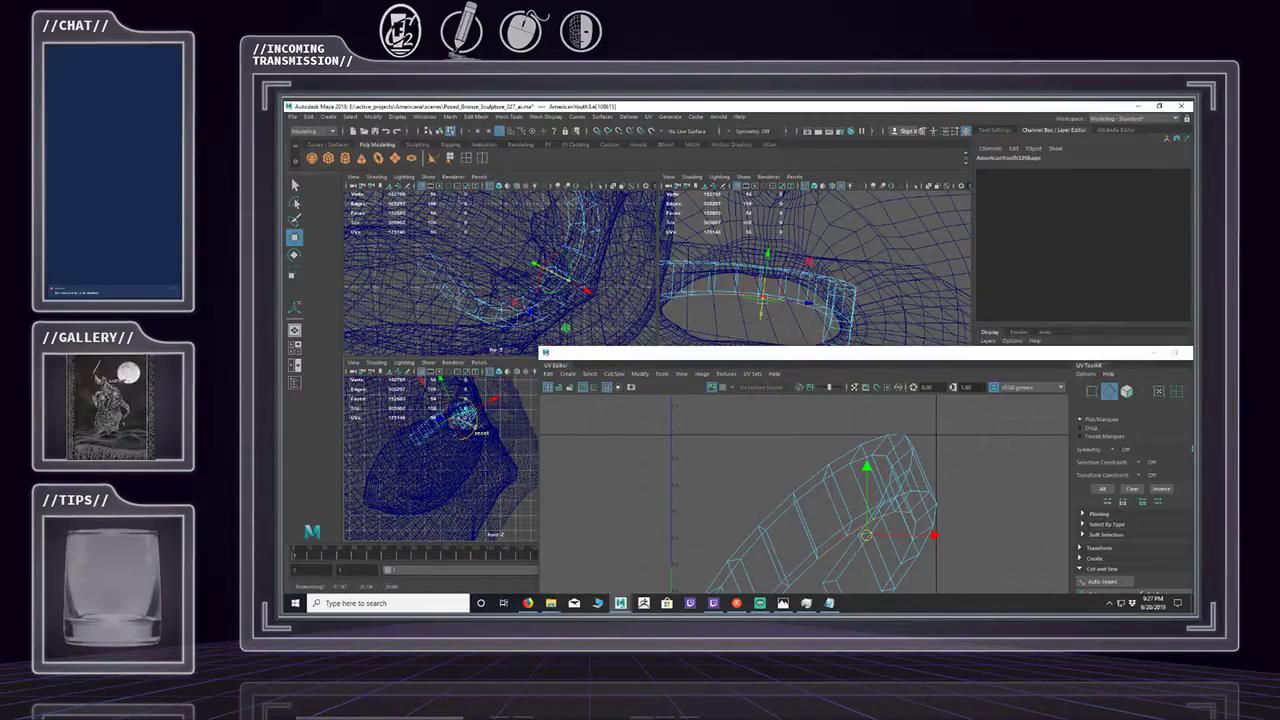
key("w")
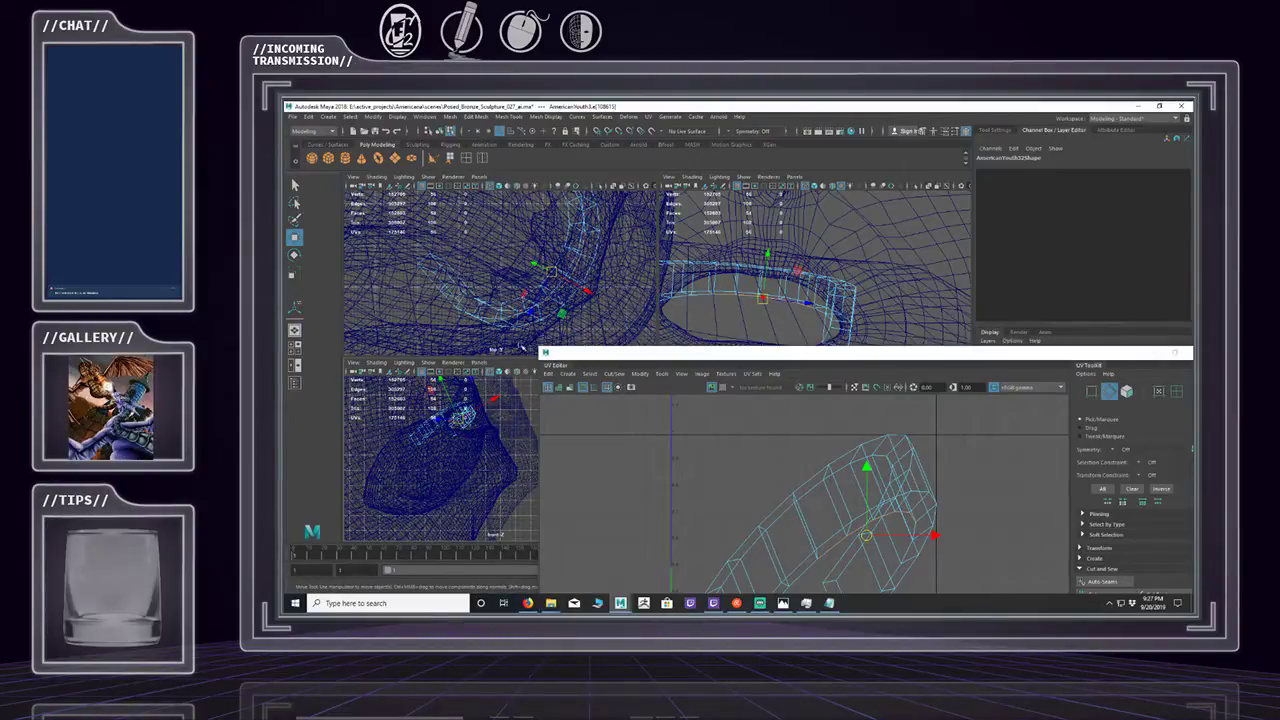
Nudge the torus arc along its reoriented pivot axis to adjust how it sits behind the upper lip.
left_click_drag(496, 398, 503, 394)
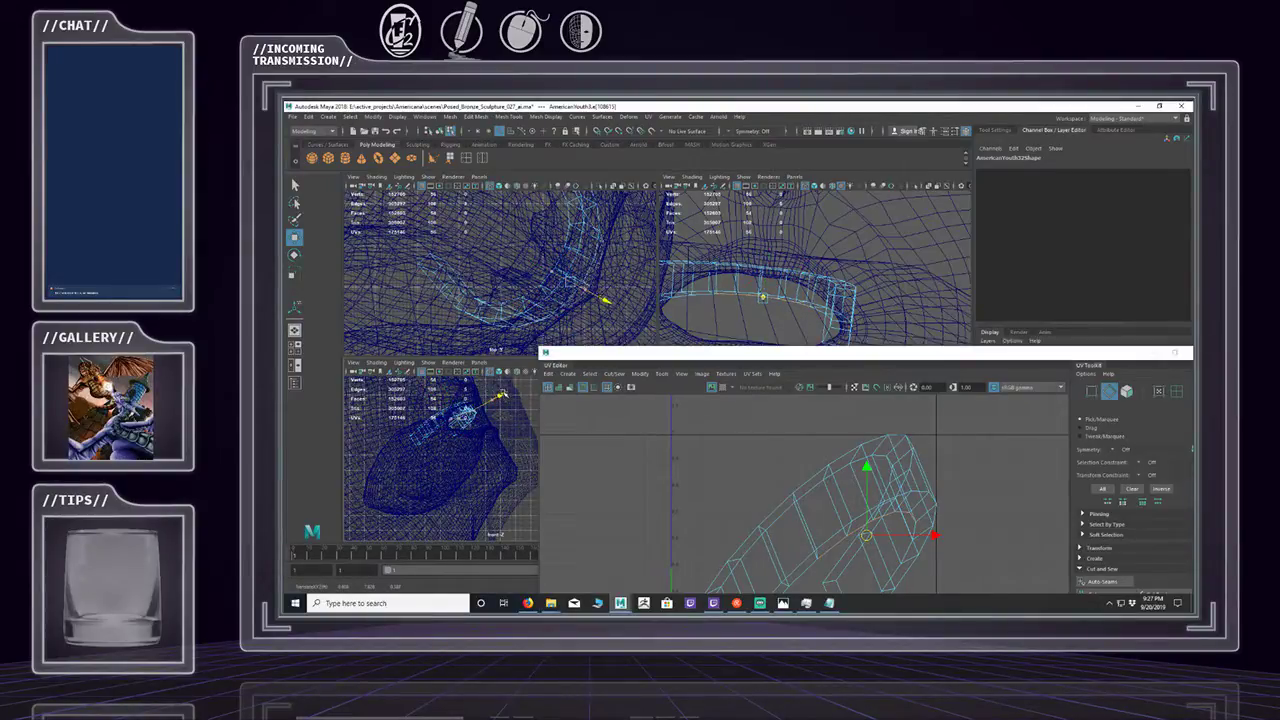
scroll(816, 282, "down", 4)
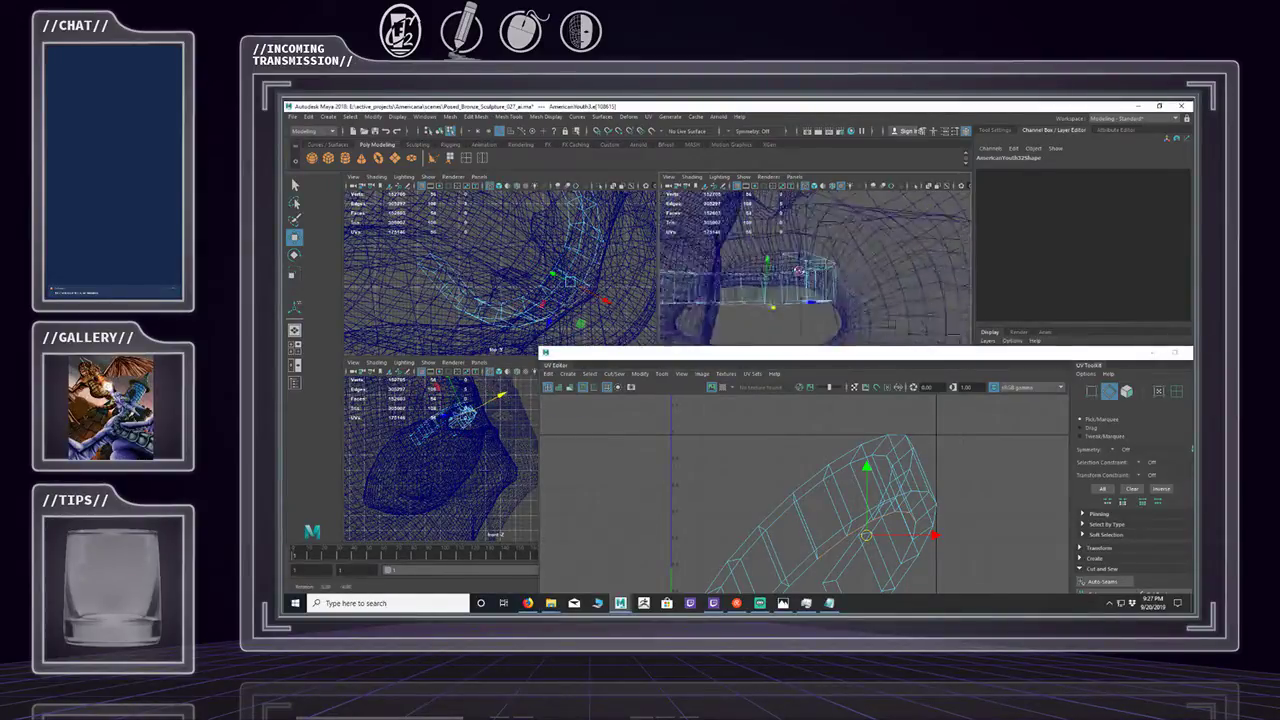
left_click_drag(816, 282, 650, 306, "alt")
left_click_drag(770, 280, 720, 269, "alt")
left_click_drag(898, 275, 878, 280)
mouse_move(878, 280)
left_mouse_down("alt")
mouse_move(848, 269)
mouse_move(830, 284)
mouse_move(850, 277)
mouse_move(832, 272)
mouse_move(844, 266)
mouse_move(873, 292)
mouse_move(834, 271)
mouse_move(895, 266)
mouse_move(859, 270)
left_mouse_up("alt")
Show the perspective view shaded with smooth preview on the torus arc and examine its fit in the mouth.
key("w")
key("5")
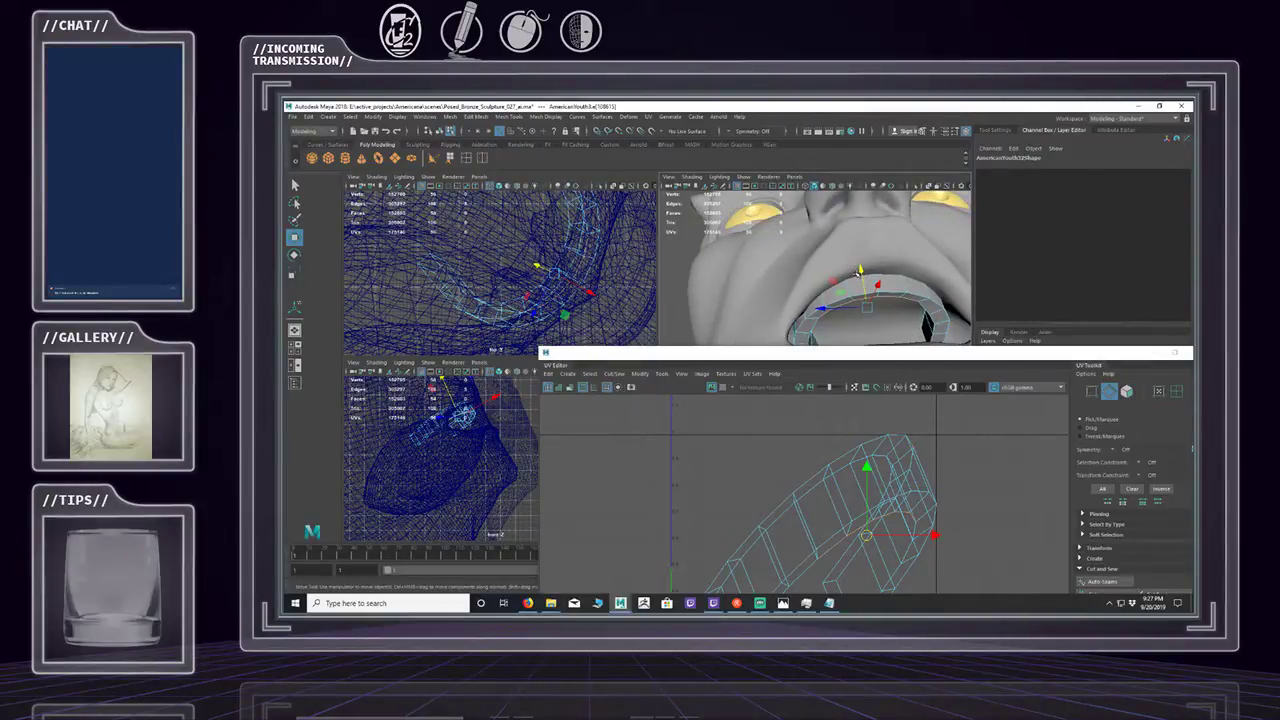
key("3")
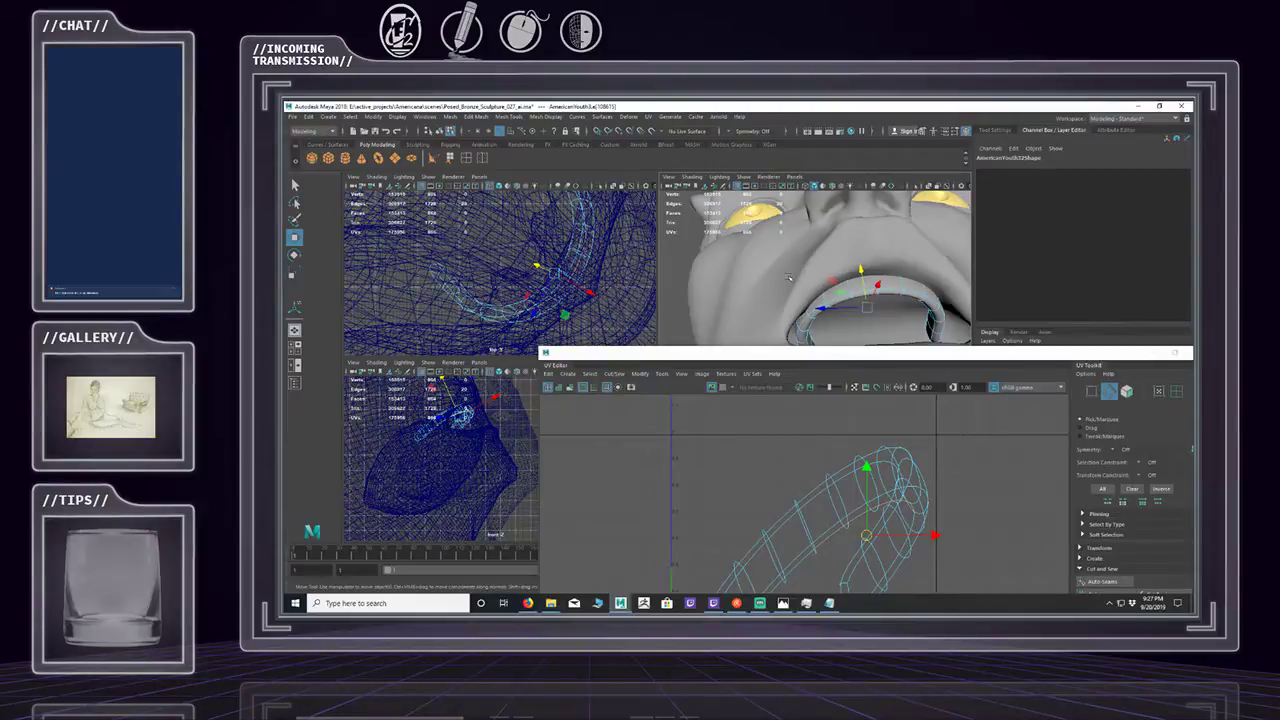
mouse_move(787, 277)
left_mouse_down("alt")
mouse_move(847, 276)
mouse_move(780, 295)
left_mouse_up("alt")
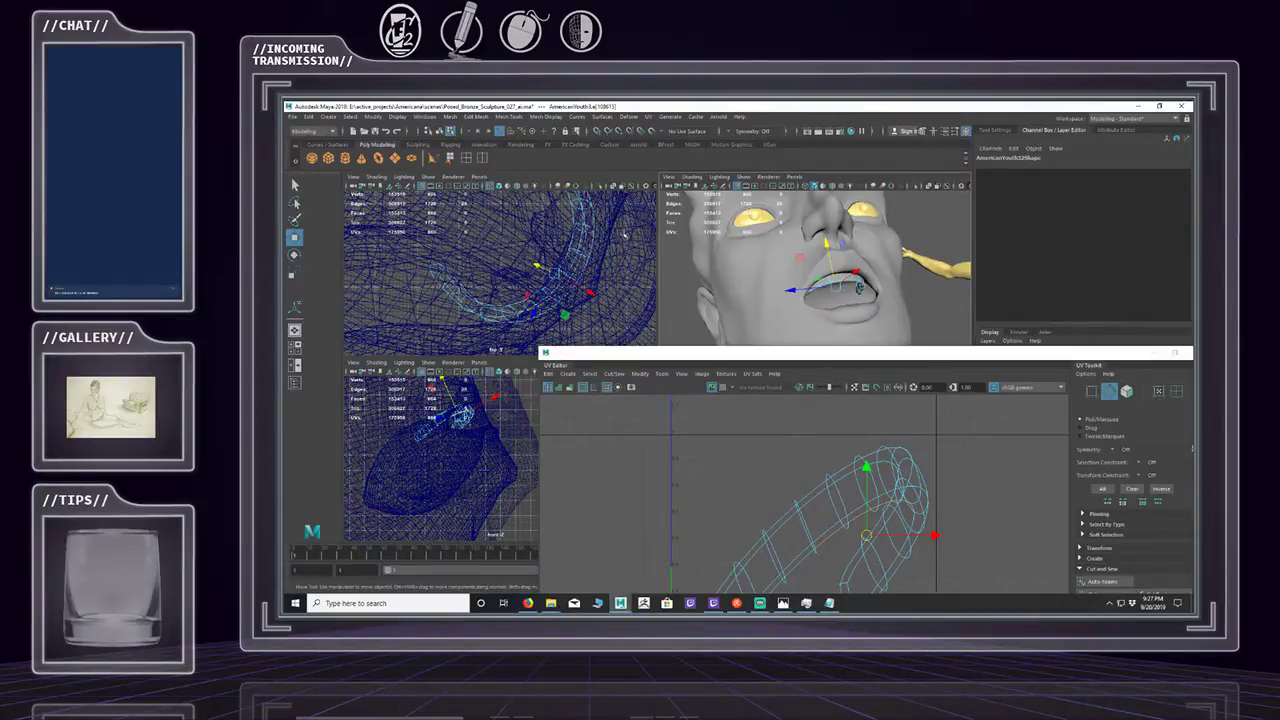
right_click_drag(789, 248, 865, 233, "alt")
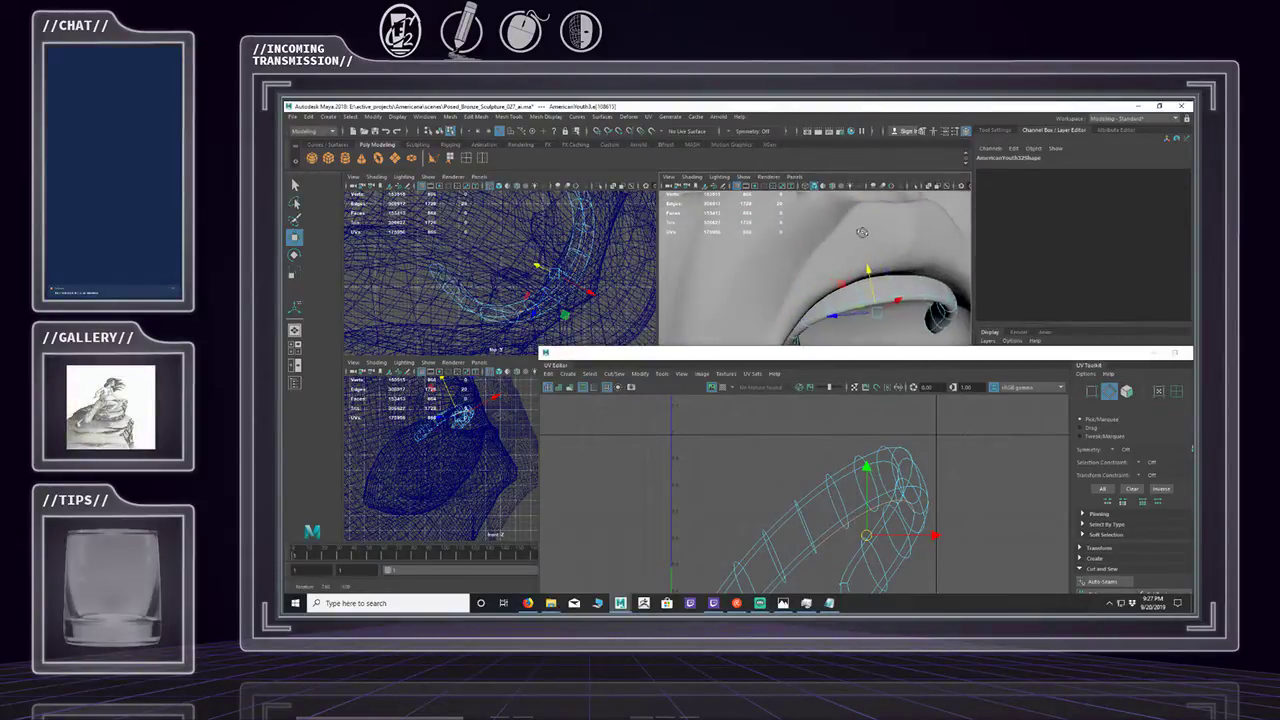
left_click_drag(865, 233, 872, 269, "alt")
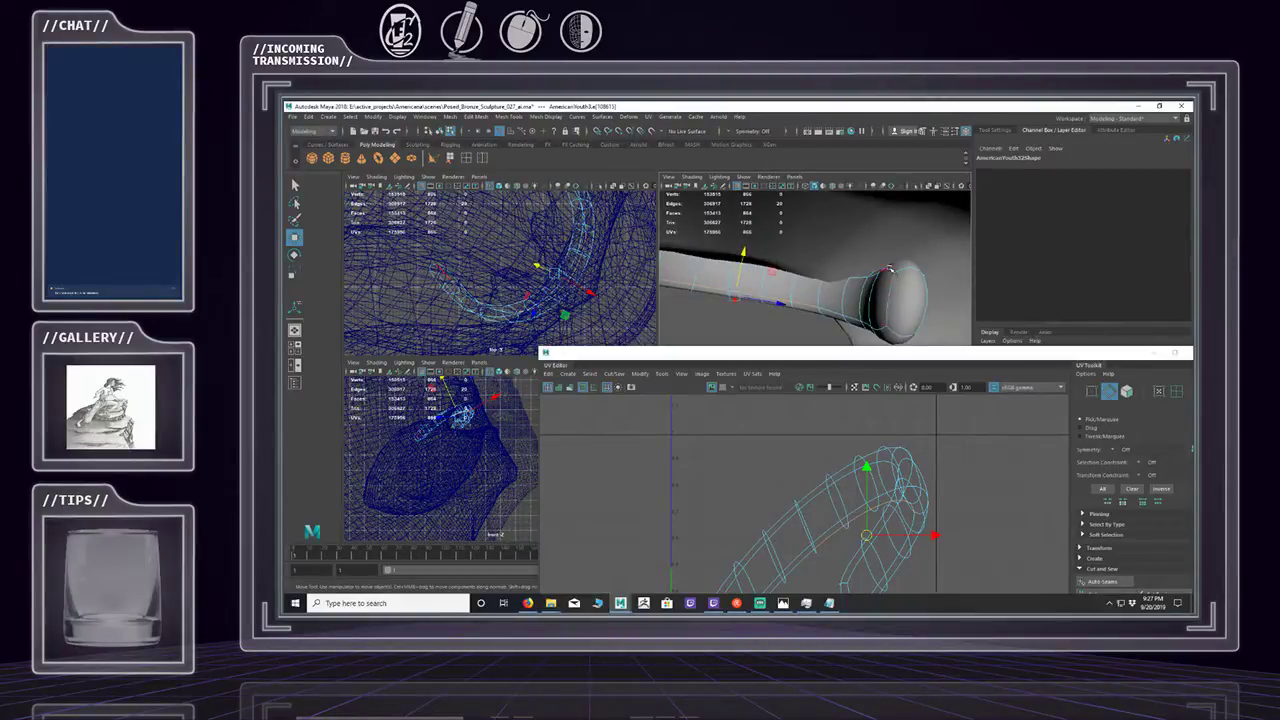
Select the lengthwise edge loop along the torus arc and extend the selection over its rounded ends.
left_click(900, 269)
double_click(910, 269)
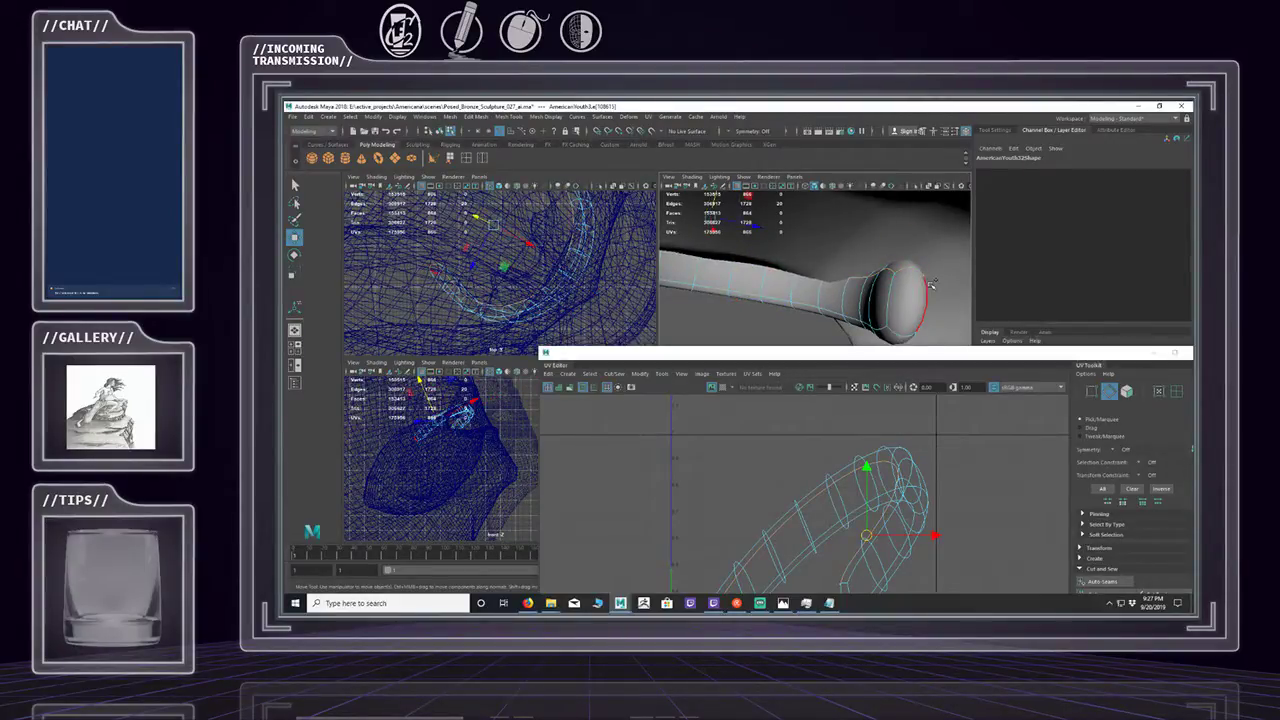
left_click_drag(777, 298, 672, 285, "alt")
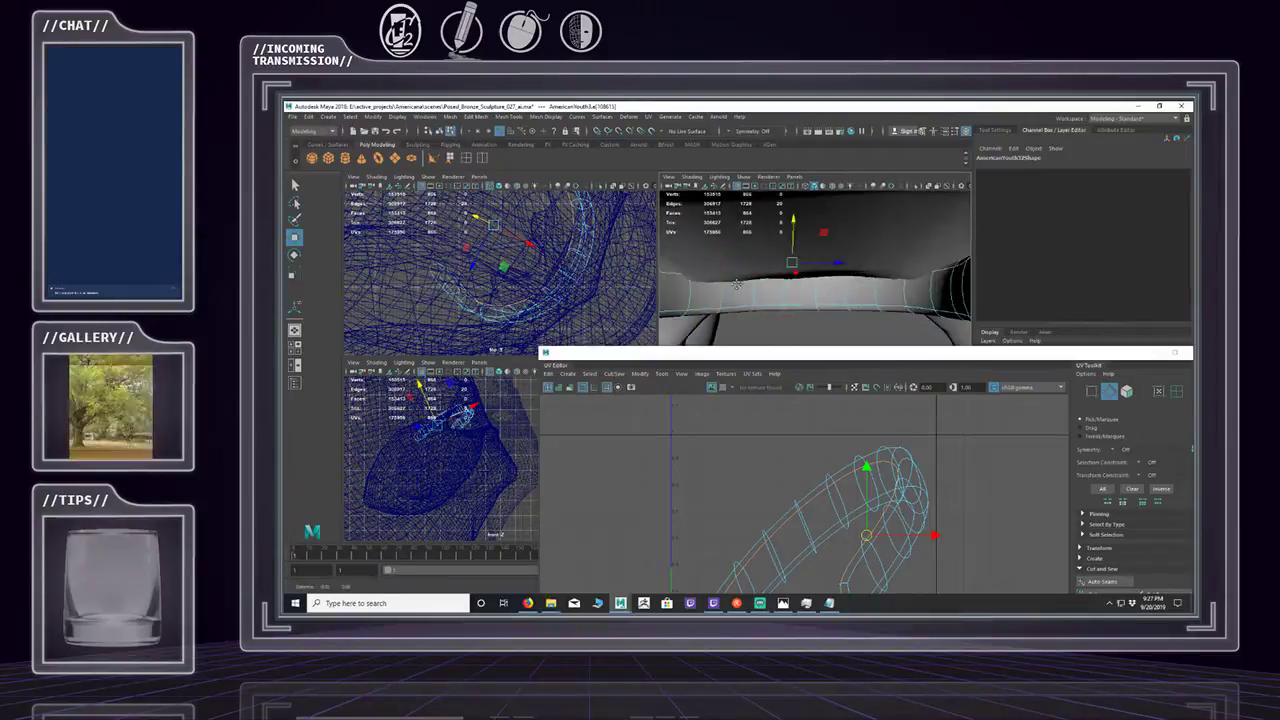
middle_click_drag(672, 285, 744, 283, "alt")
double_click(690, 270)
left_click(672, 256, "shift")
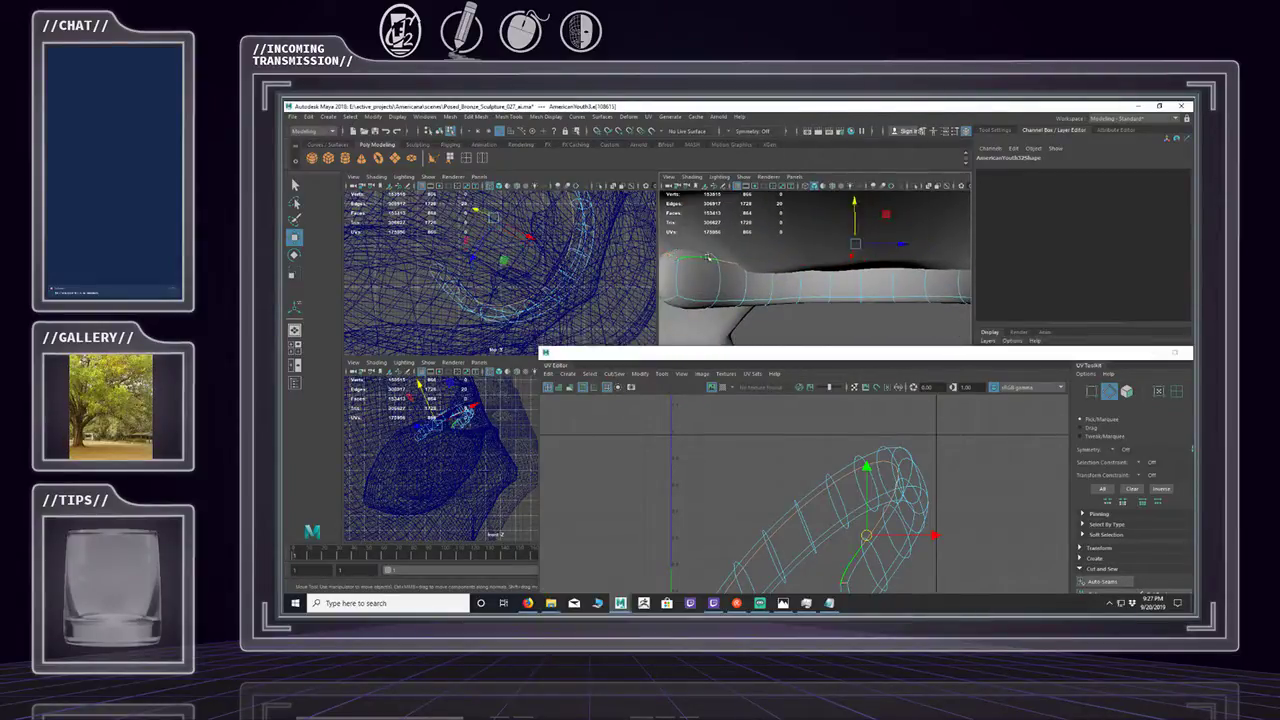
left_click_drag(686, 257, 717, 268, "alt")
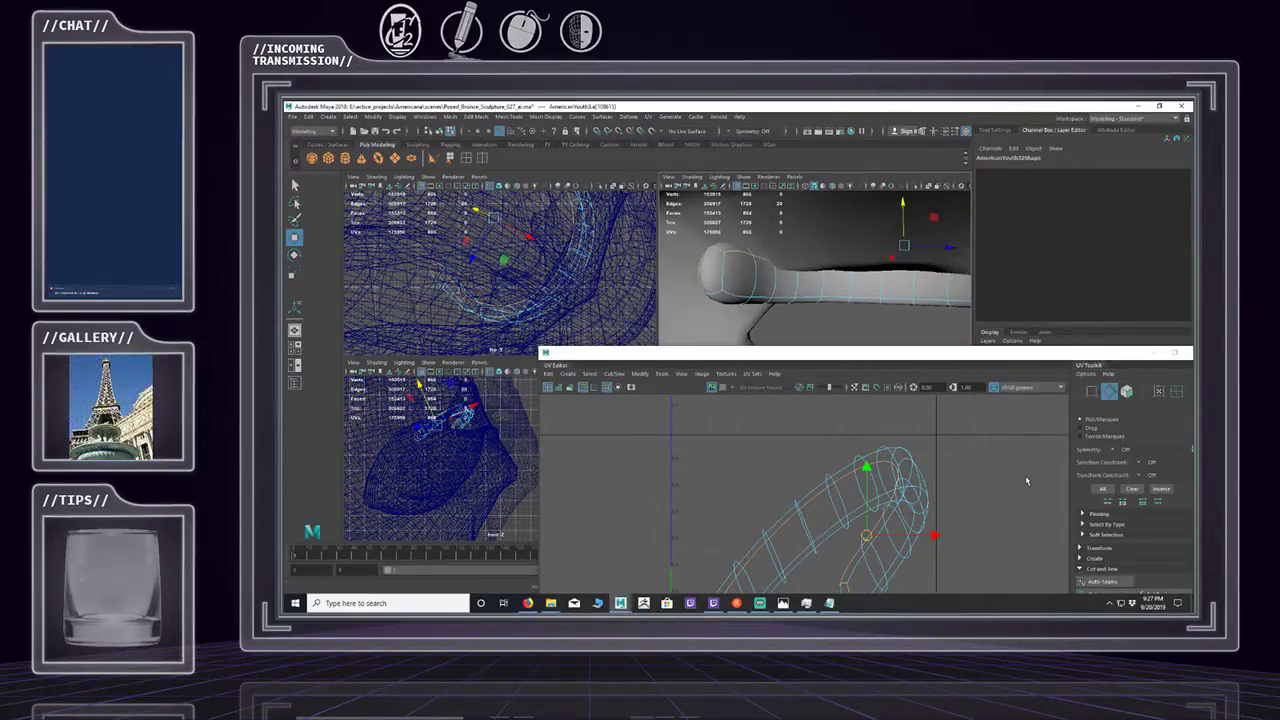
Cut the torus arc's UVs along the selected edges in the UV Editor and check the seam on the model.
left_click_drag(1025, 354, 959, 232)
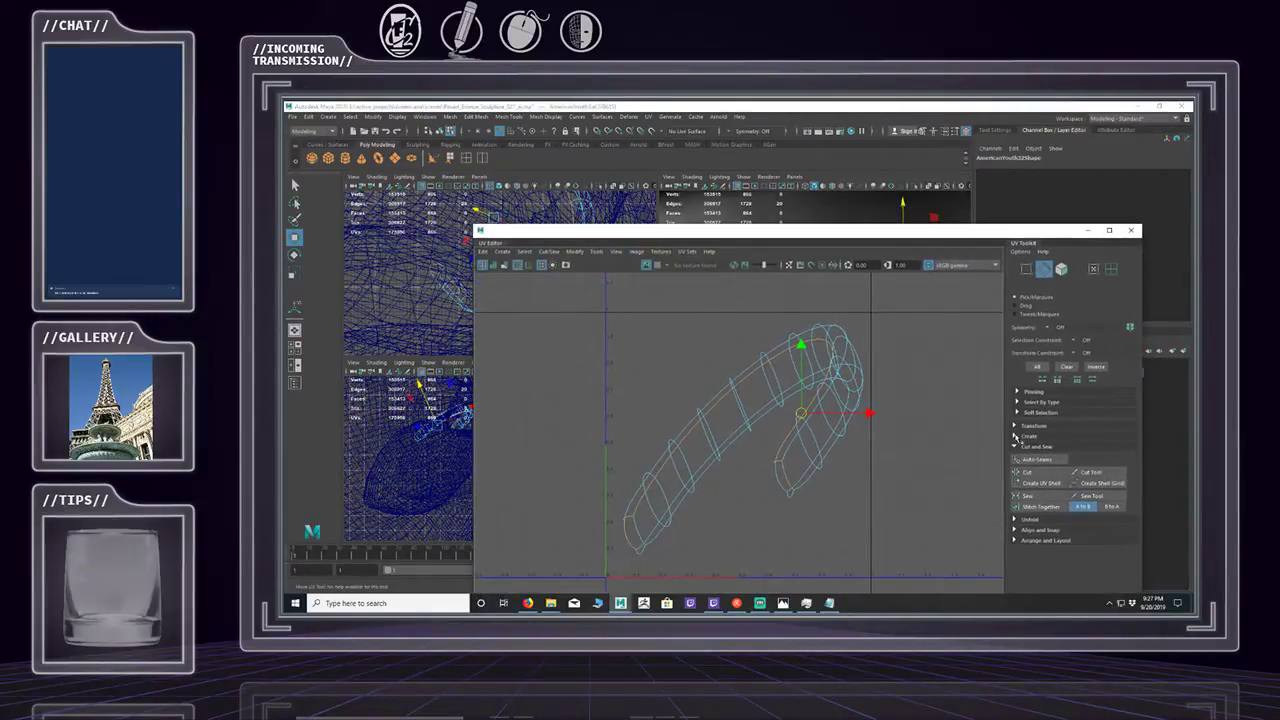
left_click(1028, 472)
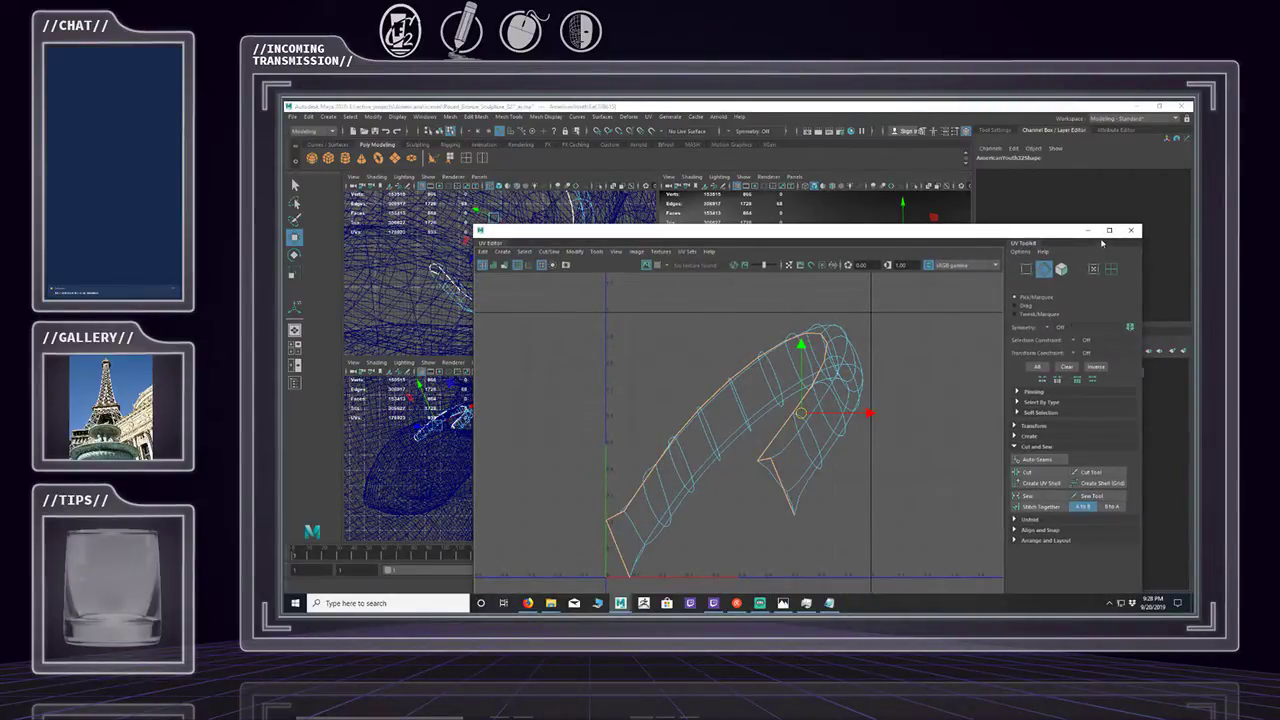
left_click(1088, 231)
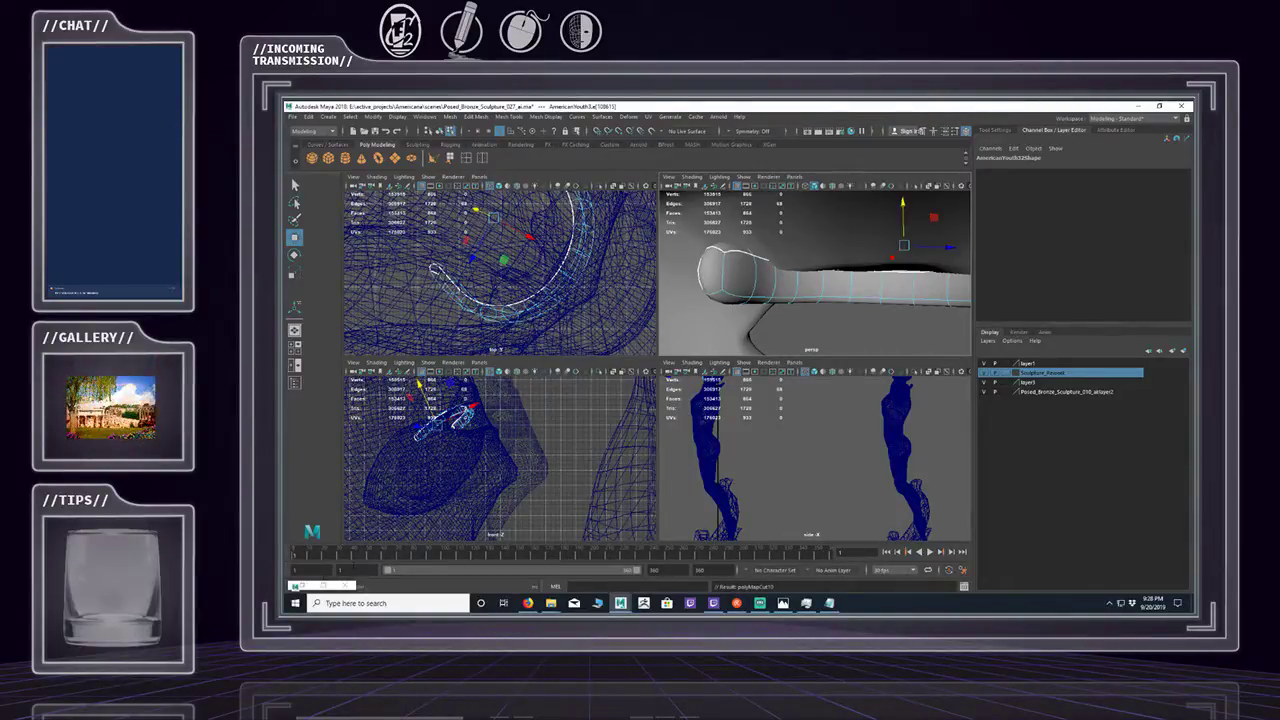
left_click(298, 587)
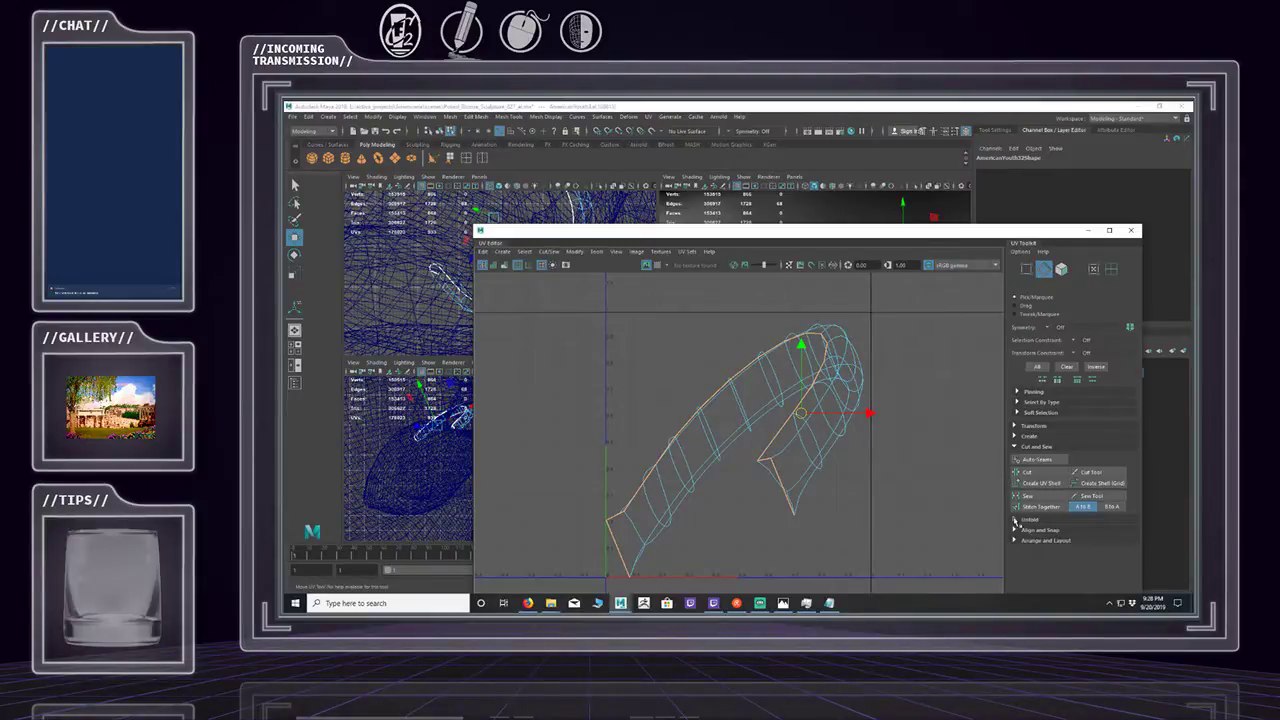
Unfold the torus arc's cut UV shell and inspect its shape in the UV Editor.
left_click(1016, 520)
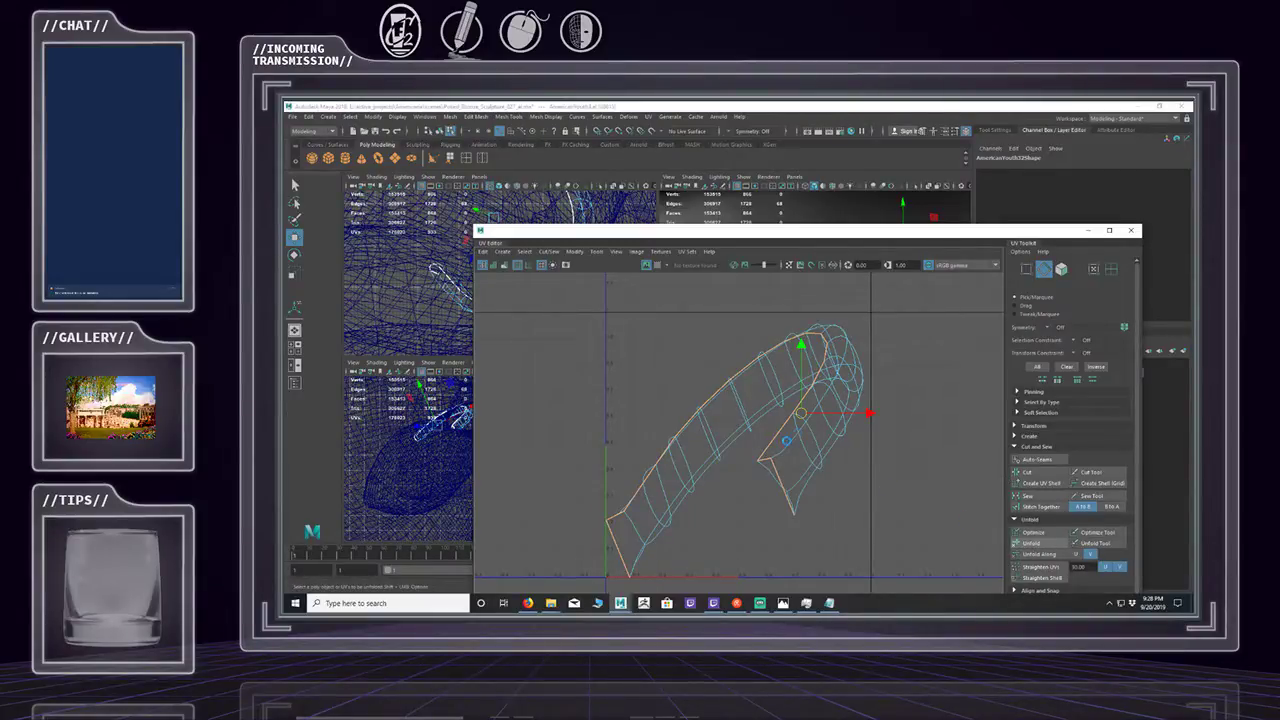
scroll(802, 422, "up", 5)
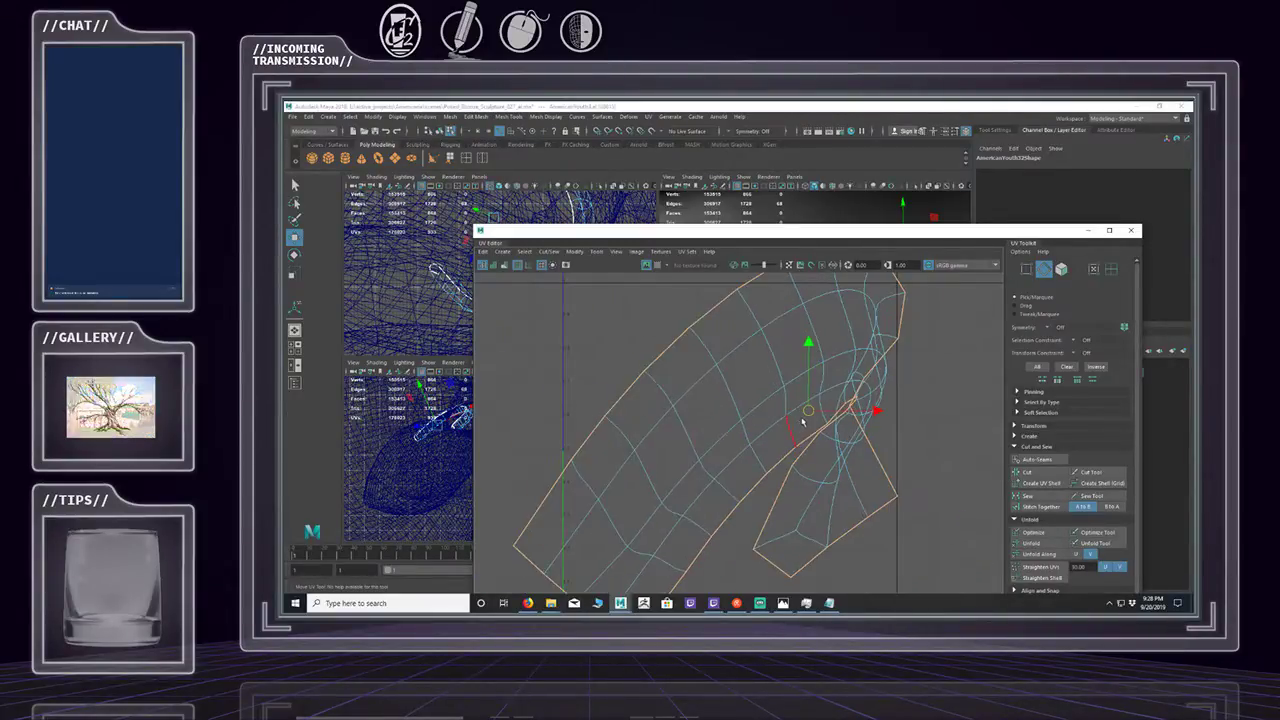
scroll(802, 422, "down", 6)
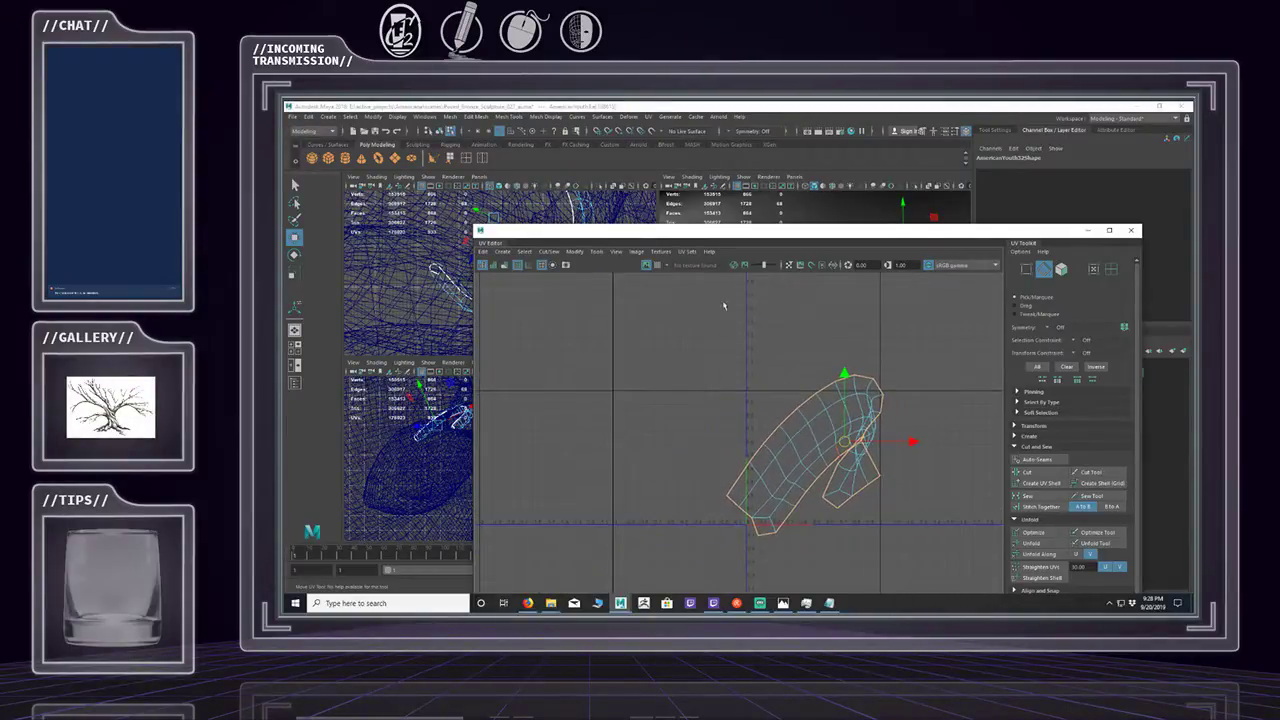
Move the UV Editor off the perspective view and compare the unfolded shell with the seam along the torus arc.
left_click_drag(708, 239, 670, 330)
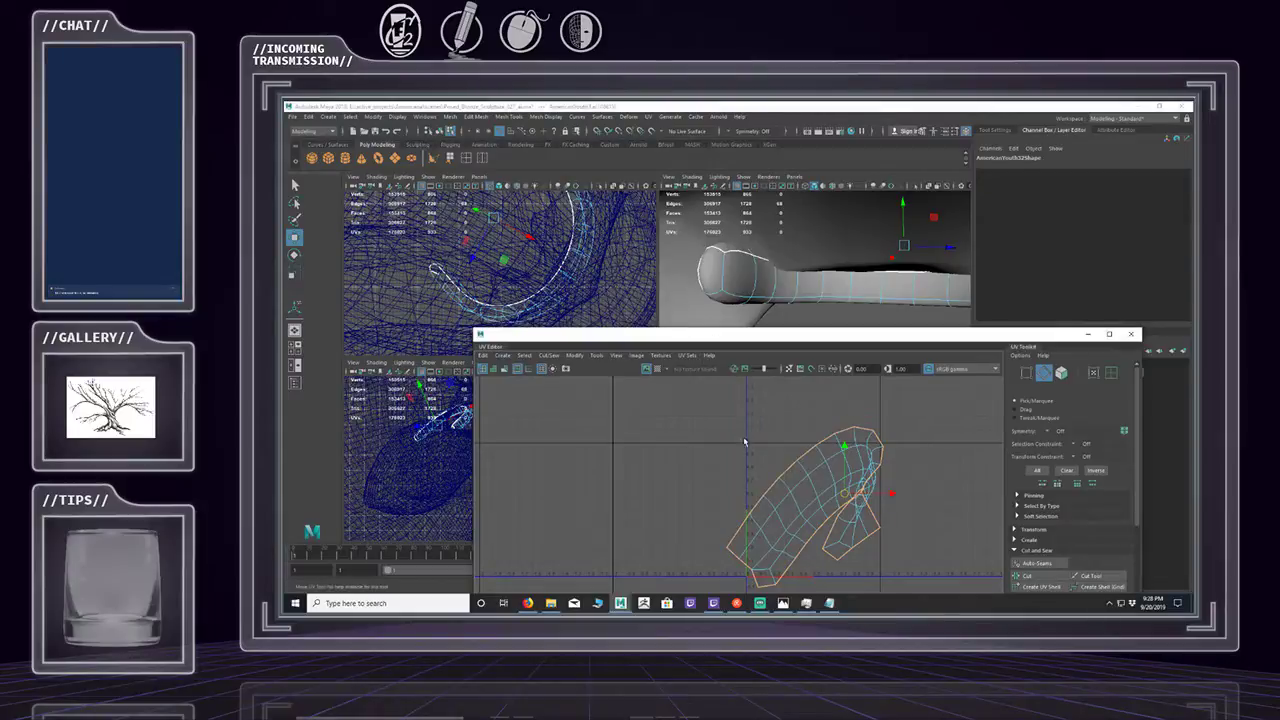
middle_click_drag(758, 517, 758, 445, "alt")
right_click_drag(758, 445, 737, 451, "alt")
middle_click_drag(737, 451, 657, 472, "alt")
right_click_drag(657, 472, 814, 423, "alt")
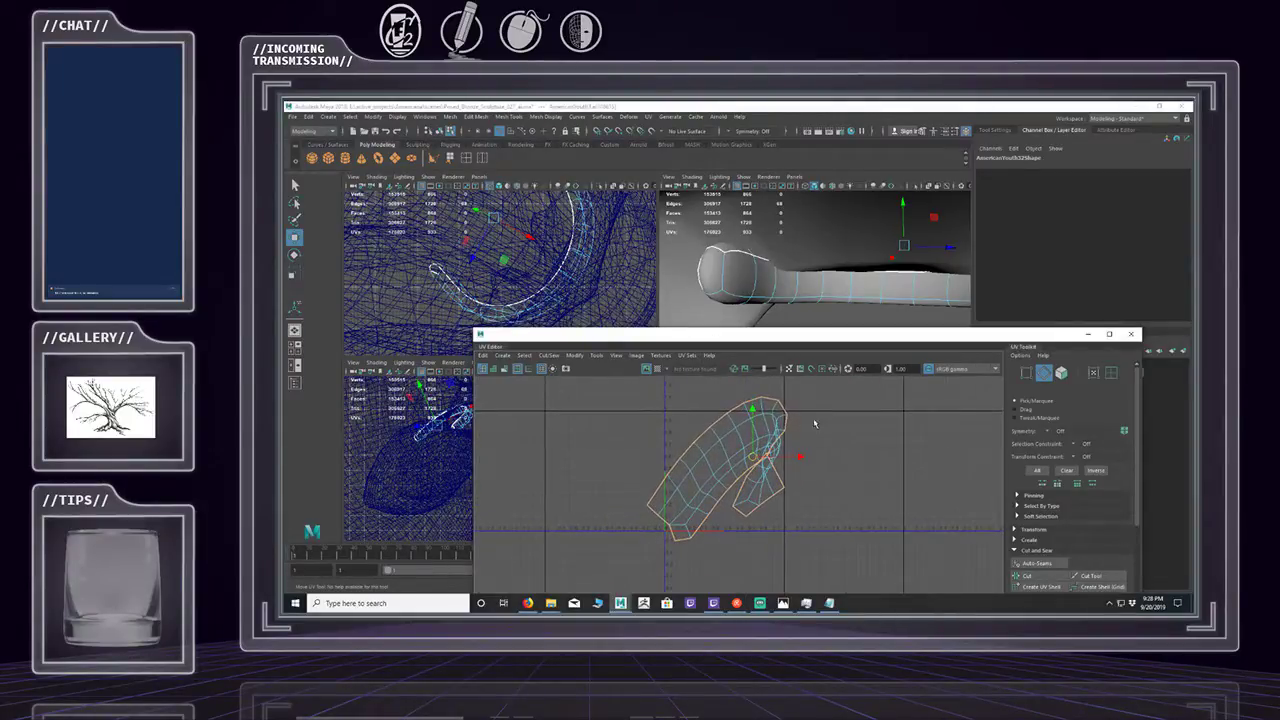
middle_click_drag(846, 257, 837, 226, "alt")
mouse_move(836, 226)
right_mouse_down("alt")
mouse_move(845, 238)
mouse_move(825, 232)
right_mouse_up("alt")
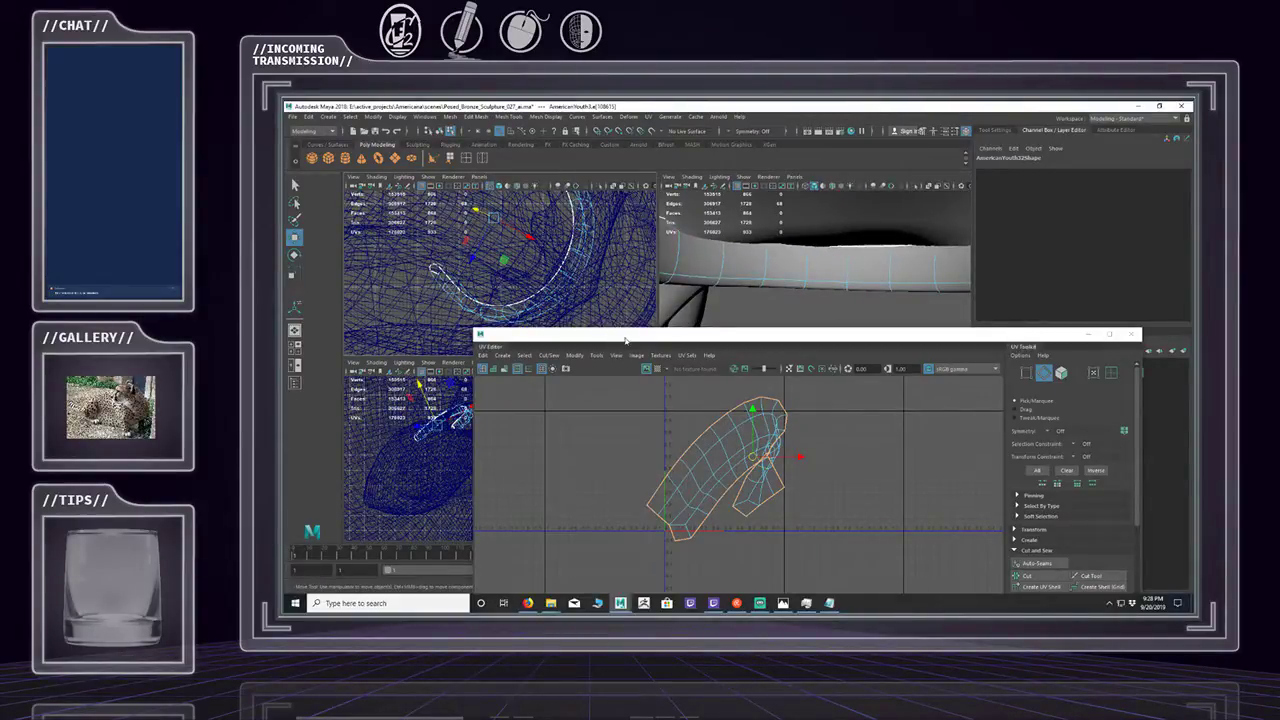
Frame the torus arc, display the perspective view in wireframe and face the sculpture's open mouth from the front.
left_click_drag(628, 335, 654, 465)
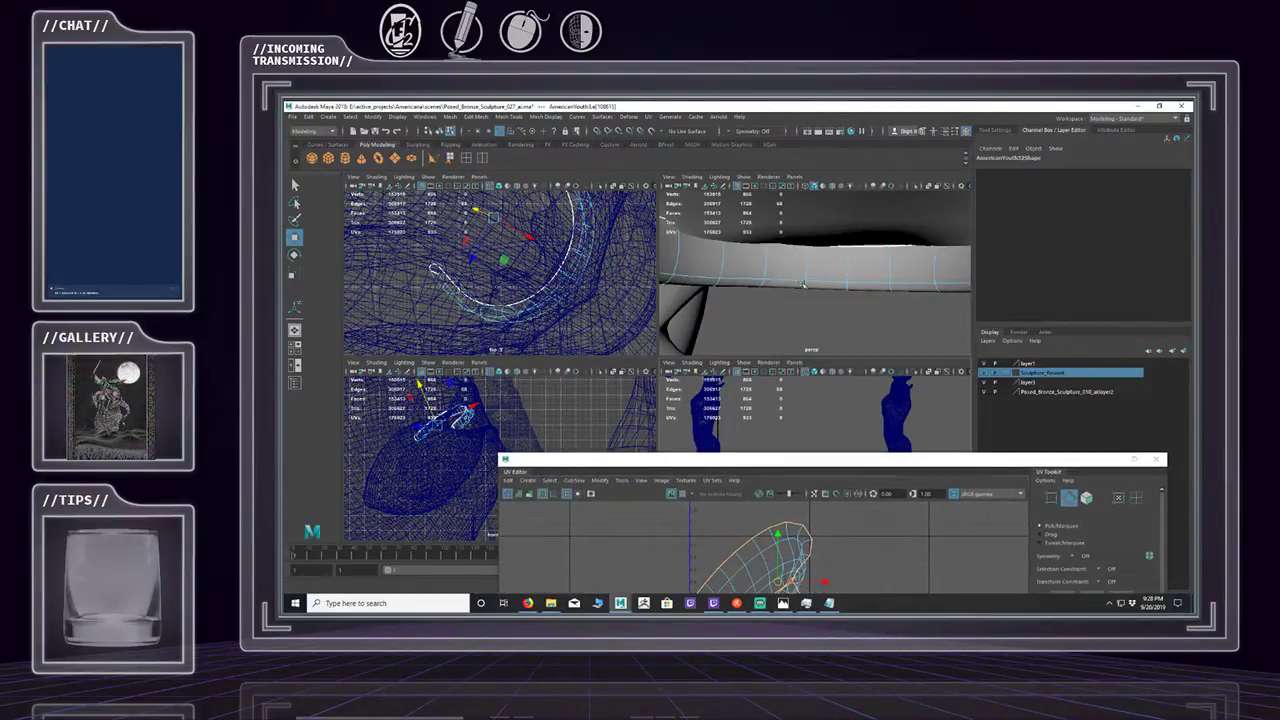
key("f")
left_click_drag(667, 314, 830, 252, "alt")
scroll(751, 280, "down", 8)
key("4")
scroll(836, 278, "up", 4)
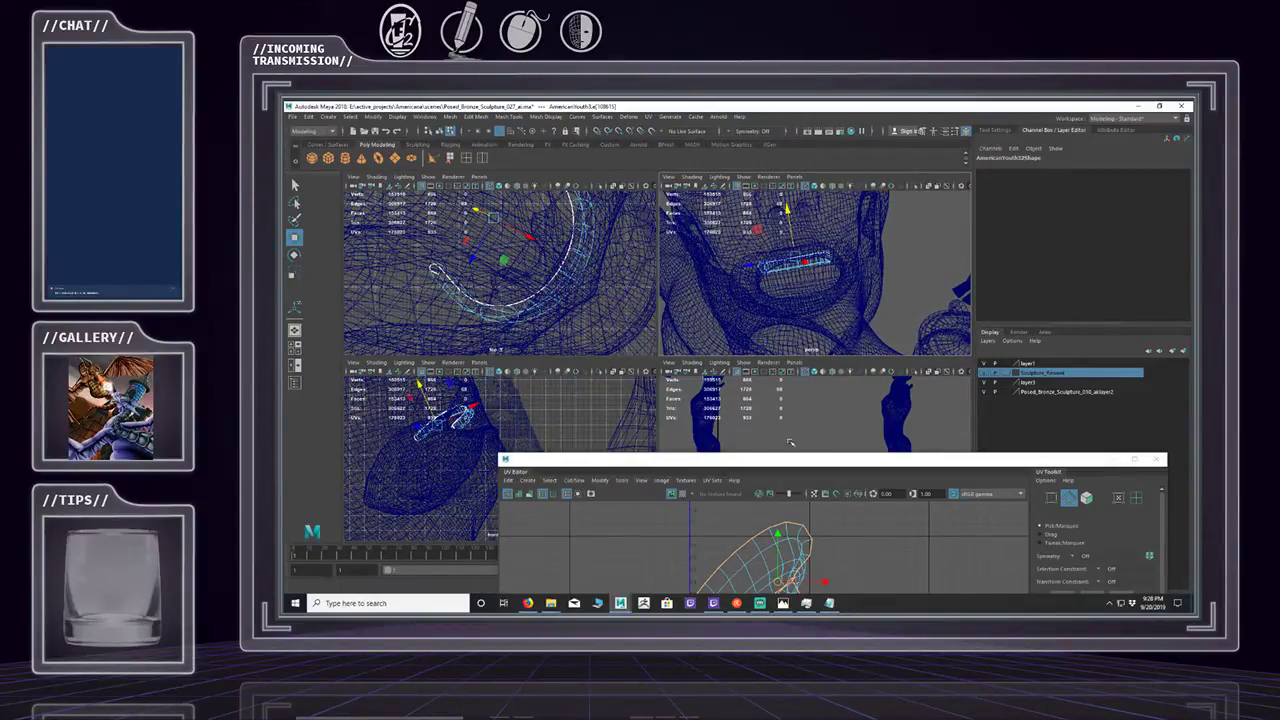
Apply a planar UV projection from the camera to the whole torus arc.
left_click_drag(774, 468, 746, 306)
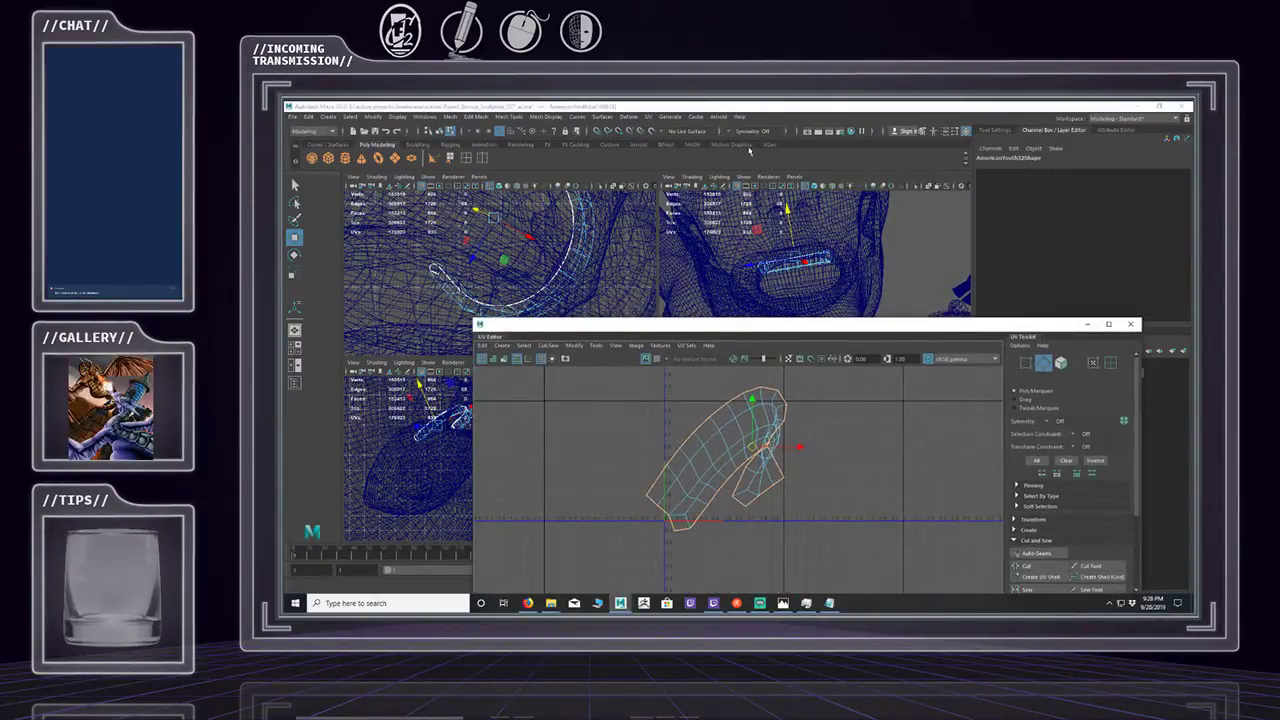
left_click(646, 117)
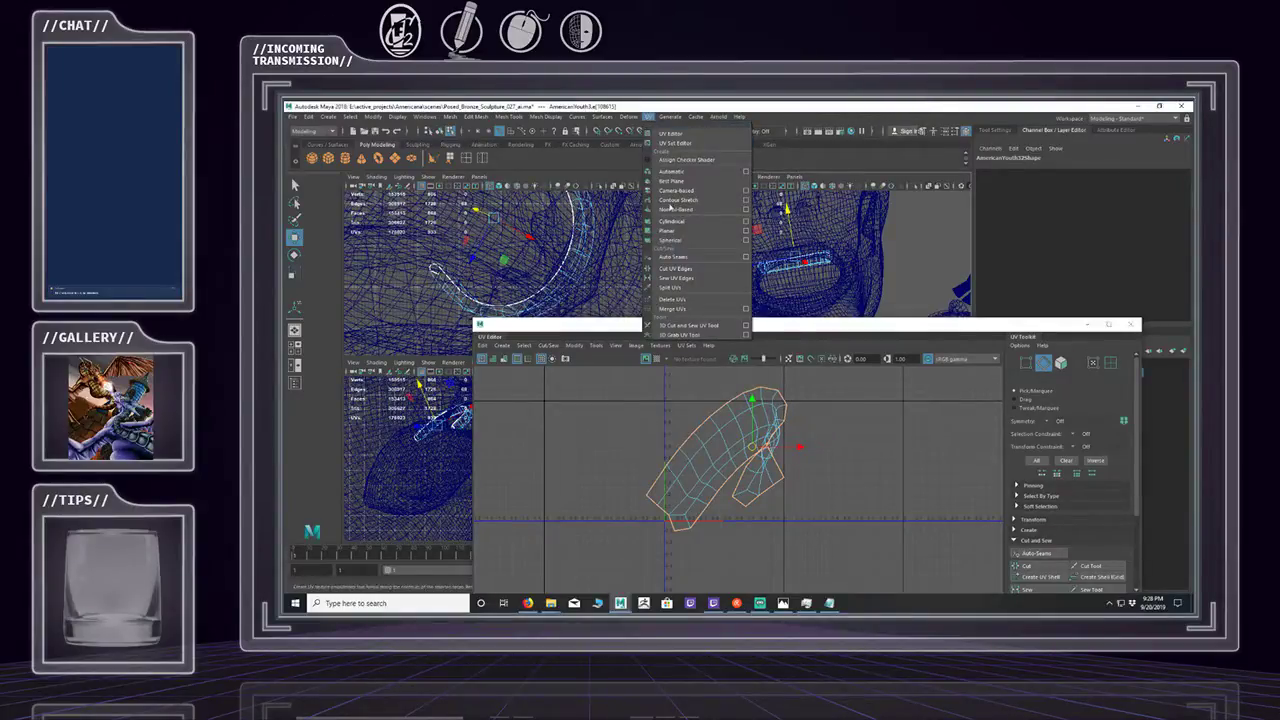
left_click(672, 230)
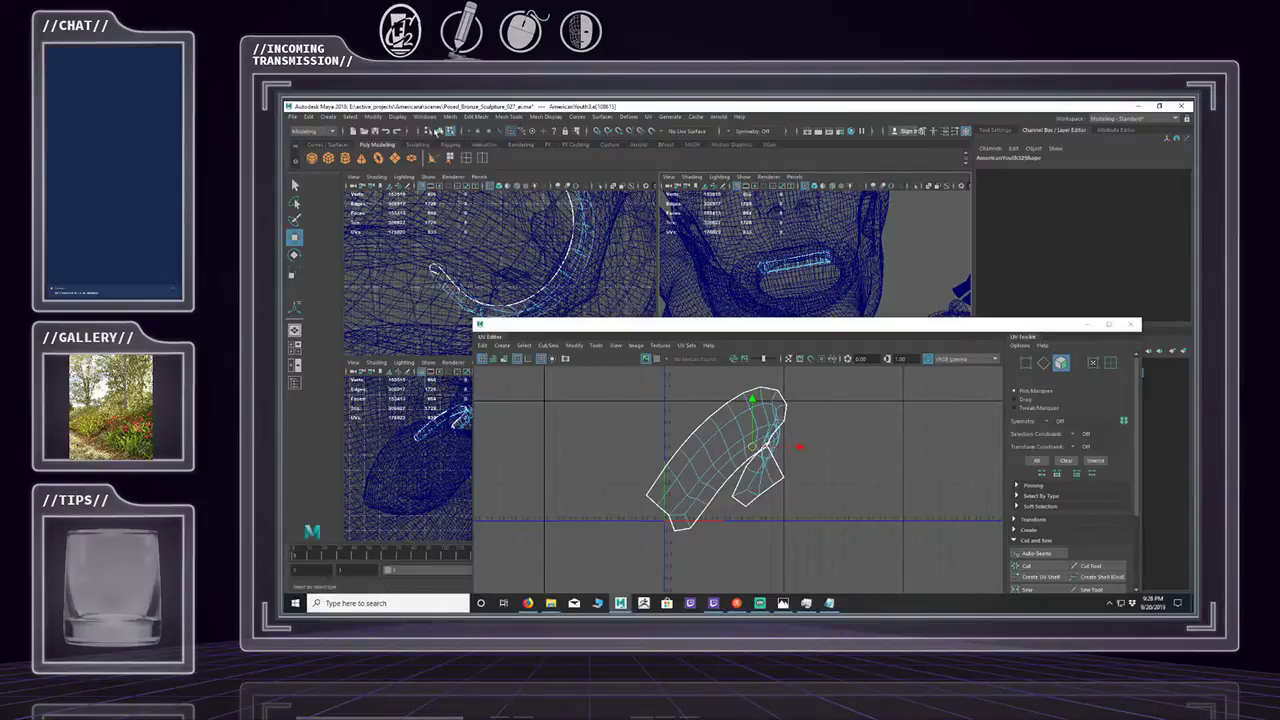
left_click(438, 131)
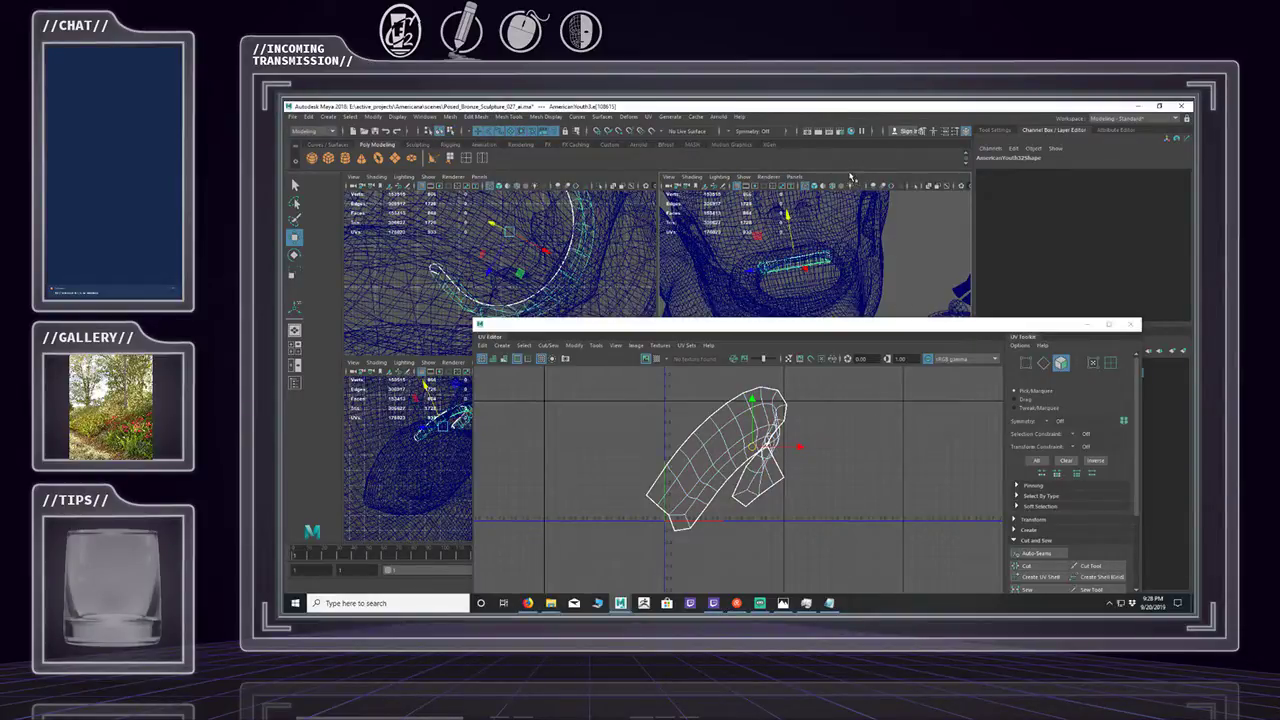
left_click(630, 118)
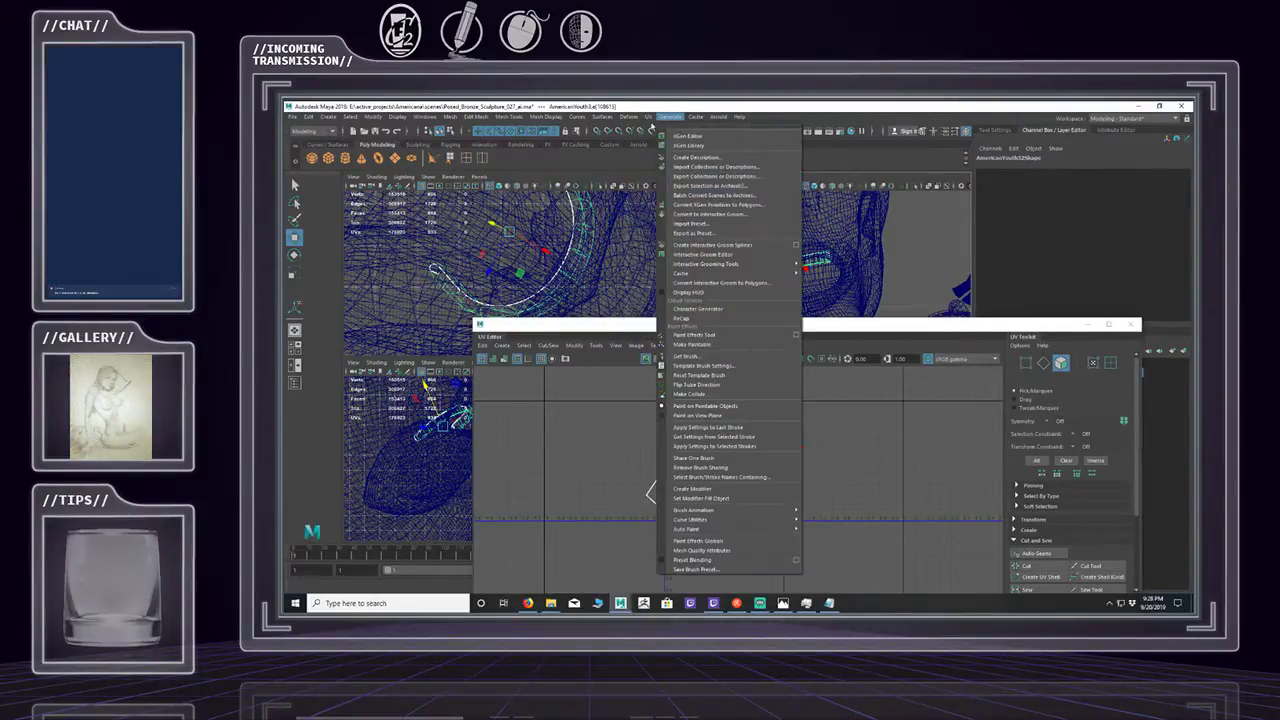
mouse_move(649, 117)
left_click(745, 230)
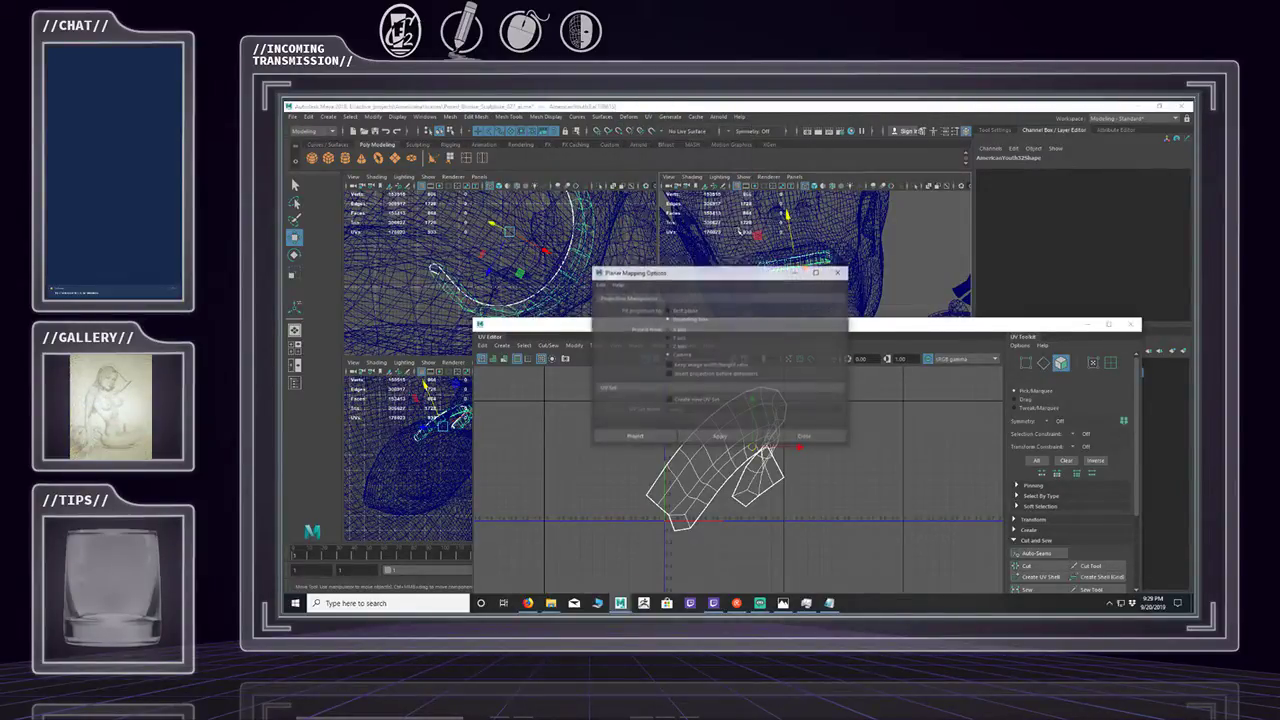
left_click(716, 435)
left_click_drag(718, 272, 543, 323)
left_click(630, 487)
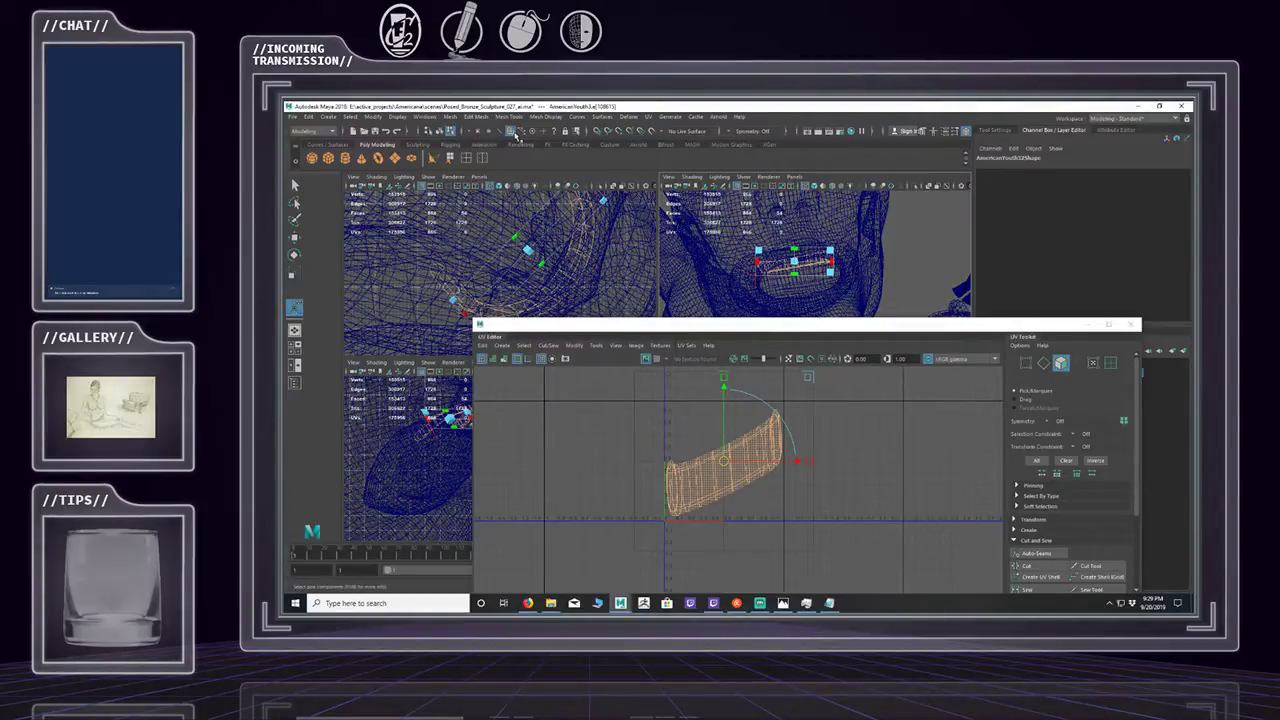
Select the lengthwise edge loop and the end edges of the torus arc and cut its UVs along them.
left_click(501, 132)
left_click_drag(779, 250, 570, 205, "alt")
middle_click_drag(789, 252, 754, 226, "alt")
right_click_drag(754, 226, 966, 235, "alt")
left_click_drag(966, 236, 900, 224, "alt")
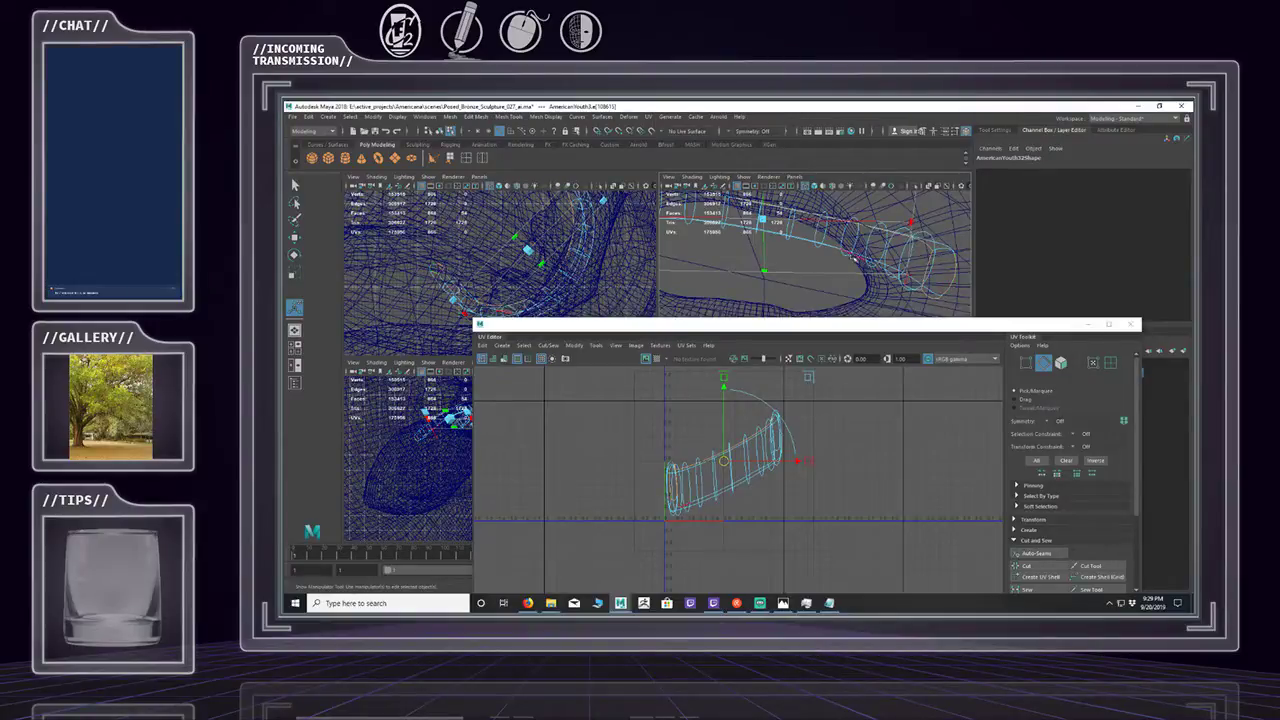
left_click_drag(757, 240, 772, 246, "alt")
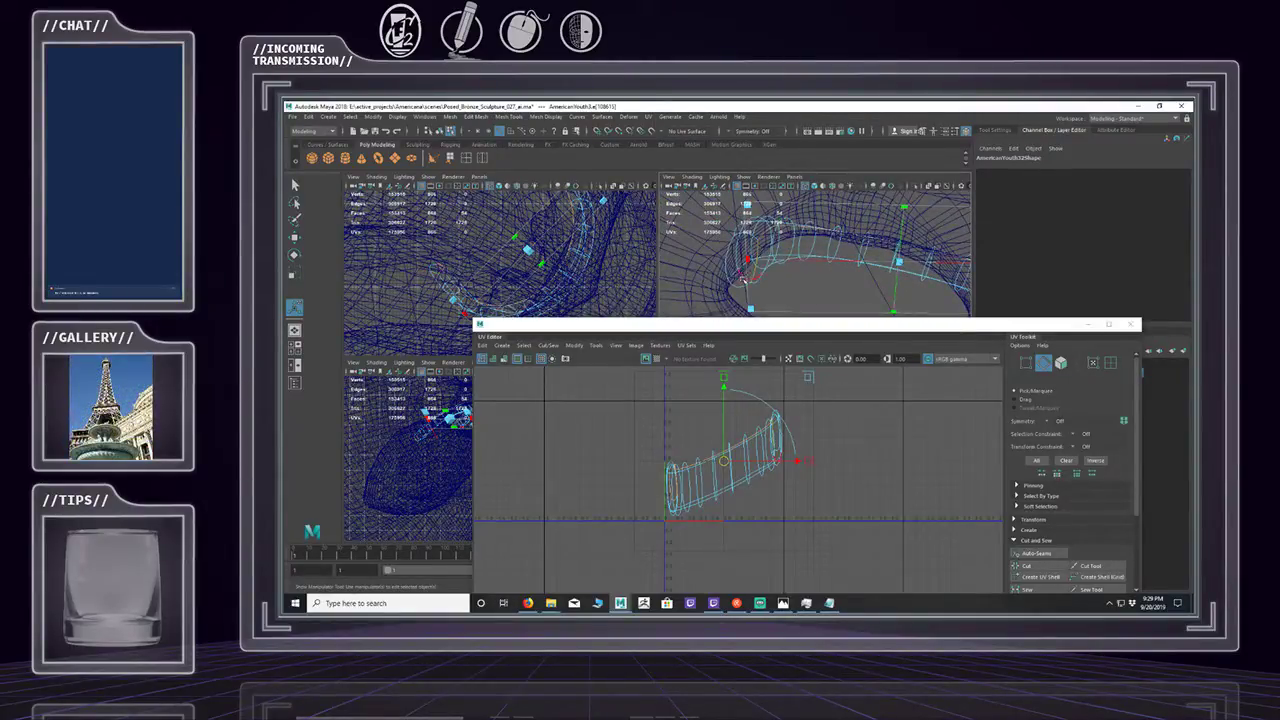
middle_click_drag(814, 244, 783, 237, "alt")
scroll(783, 237, "down", 4)
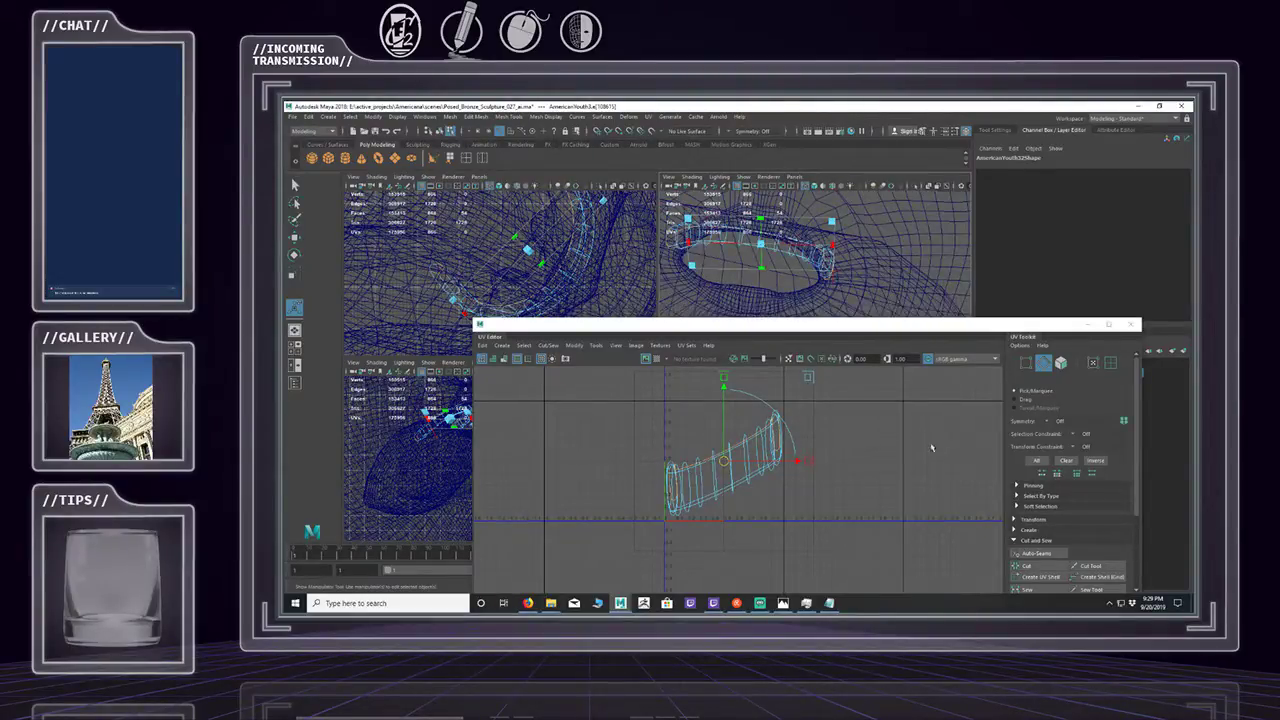
left_click(1035, 566)
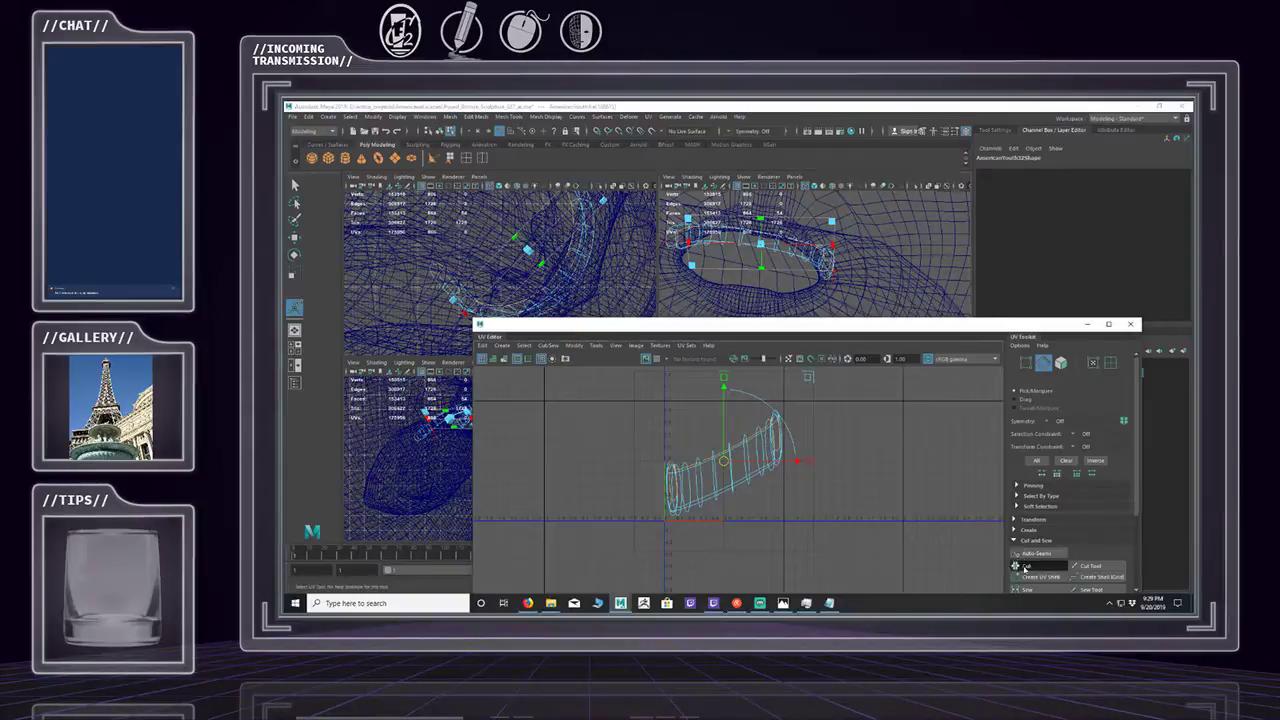
scroll(853, 420, "down", 1)
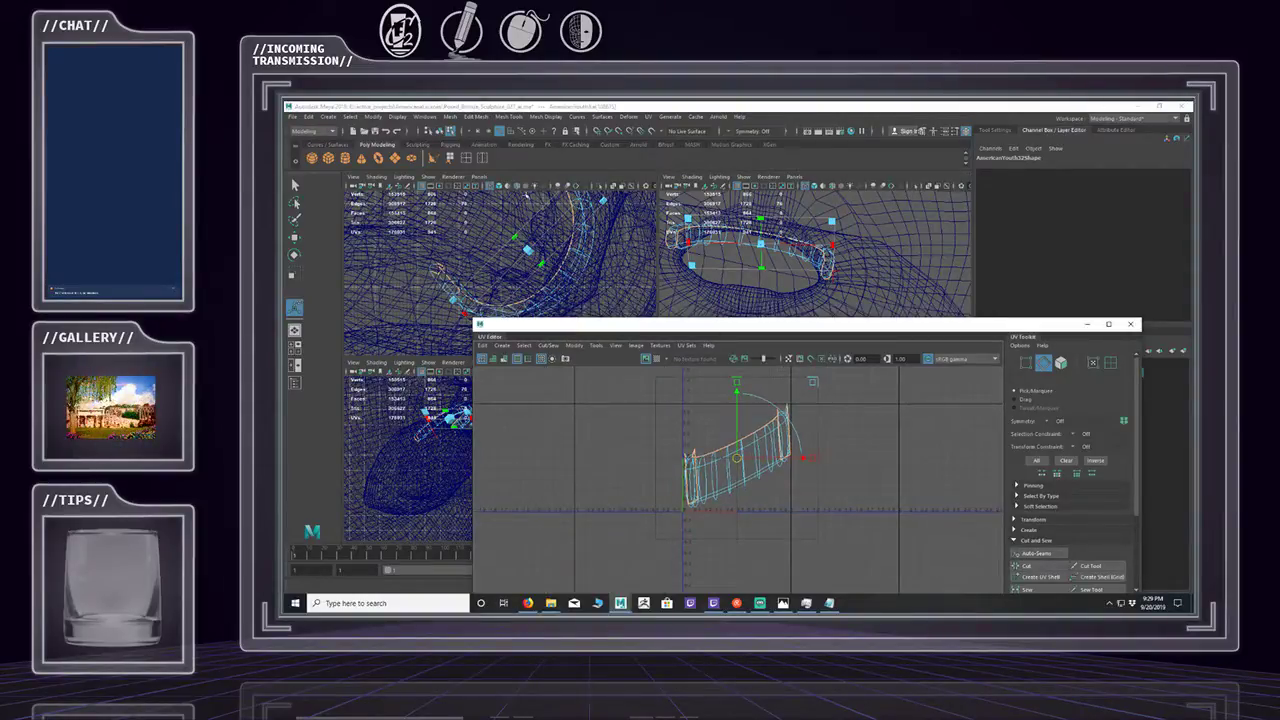
Unfold the whole torus arc's freshly cut UVs into a straight strip.
left_click(440, 130)
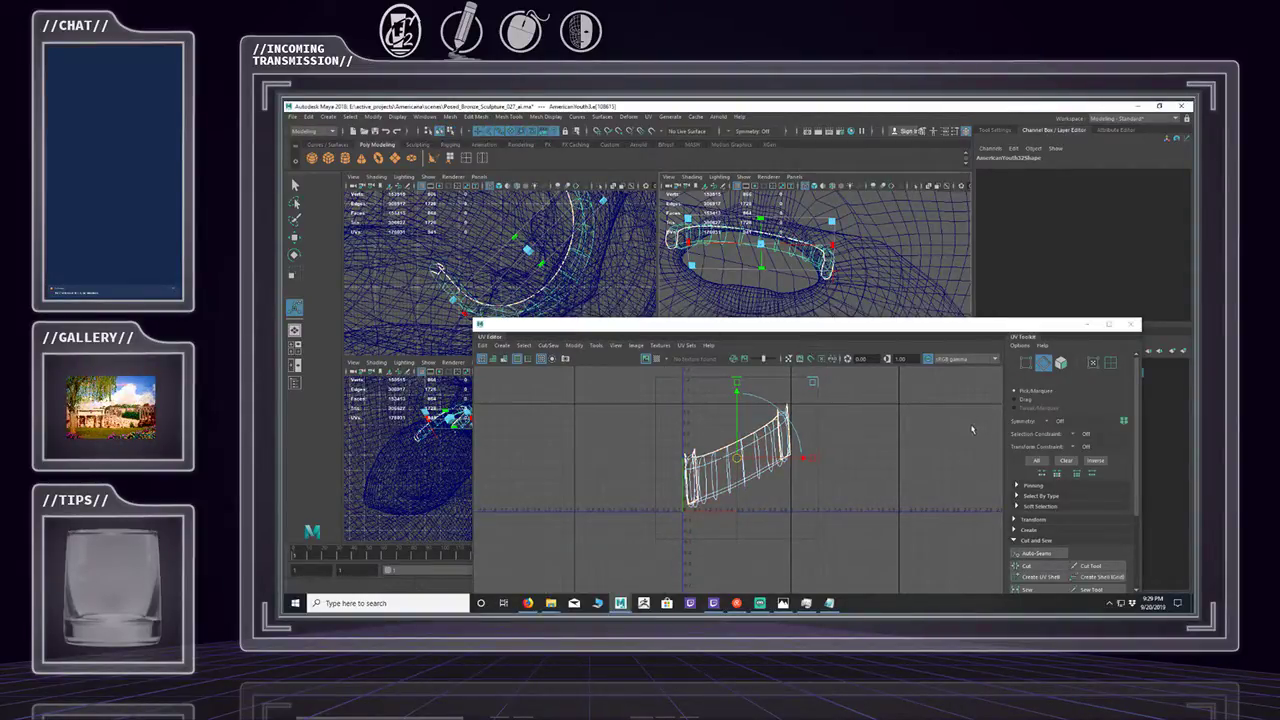
scroll(1054, 495, "down", 3)
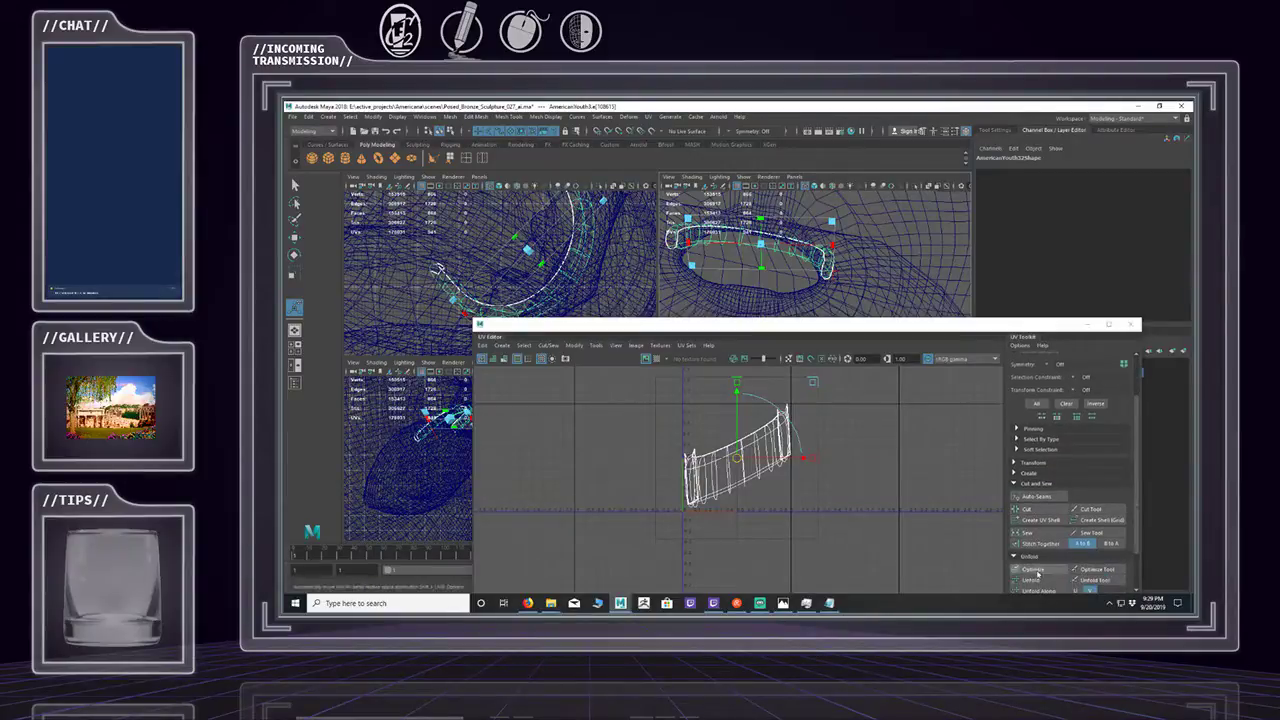
left_click(1031, 579)
middle_click_drag(803, 462, 807, 480, "alt")
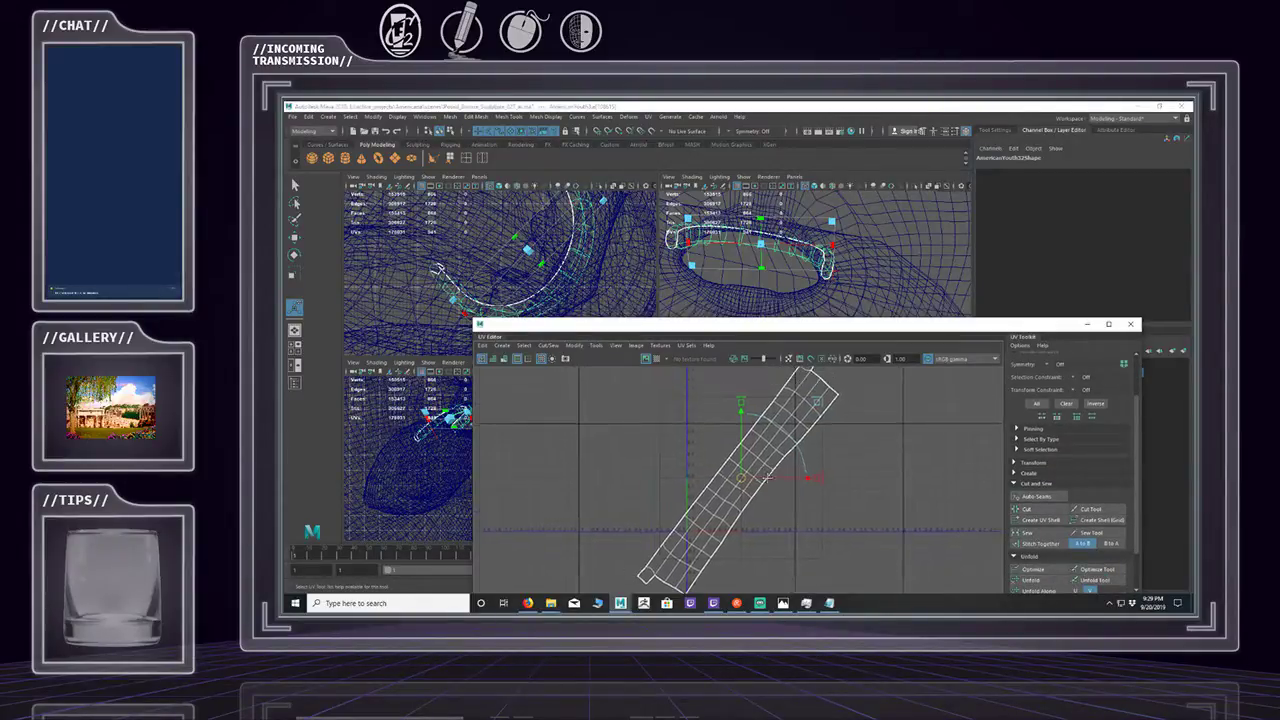
right_click_drag(807, 480, 724, 448, "alt")
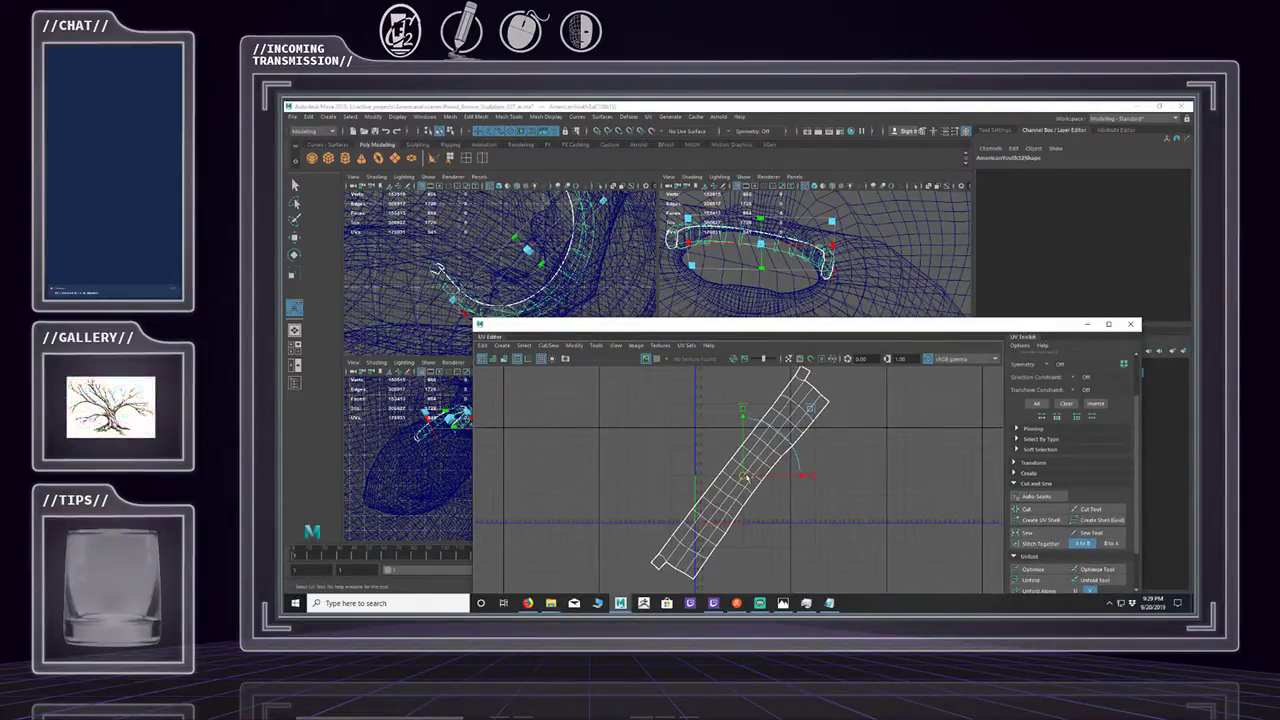
Select all vertices of the unfolded strip in the UV Editor and scale the shell down uniformly to a tiny size.
key("r")
right_click_drag(749, 478, 712, 446, "alt")
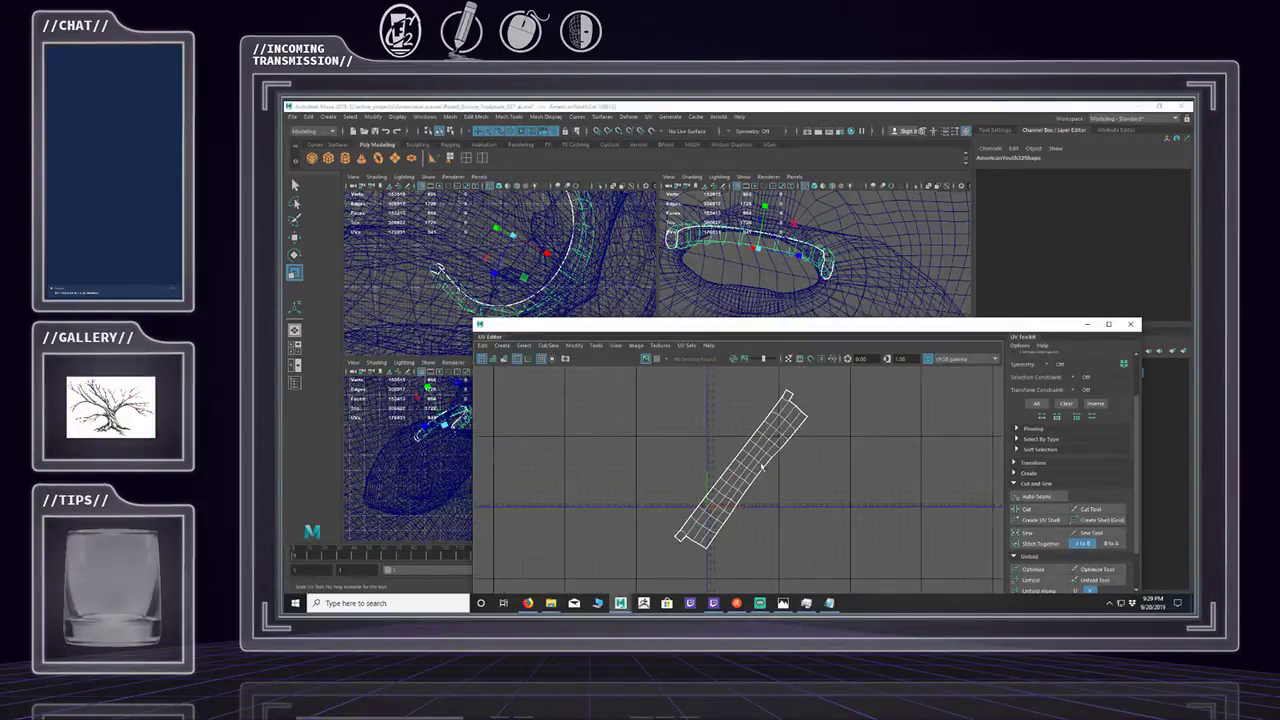
middle_click_drag(760, 466, 810, 448, "alt")
right_click_drag(810, 448, 731, 443, "alt")
left_click(450, 131)
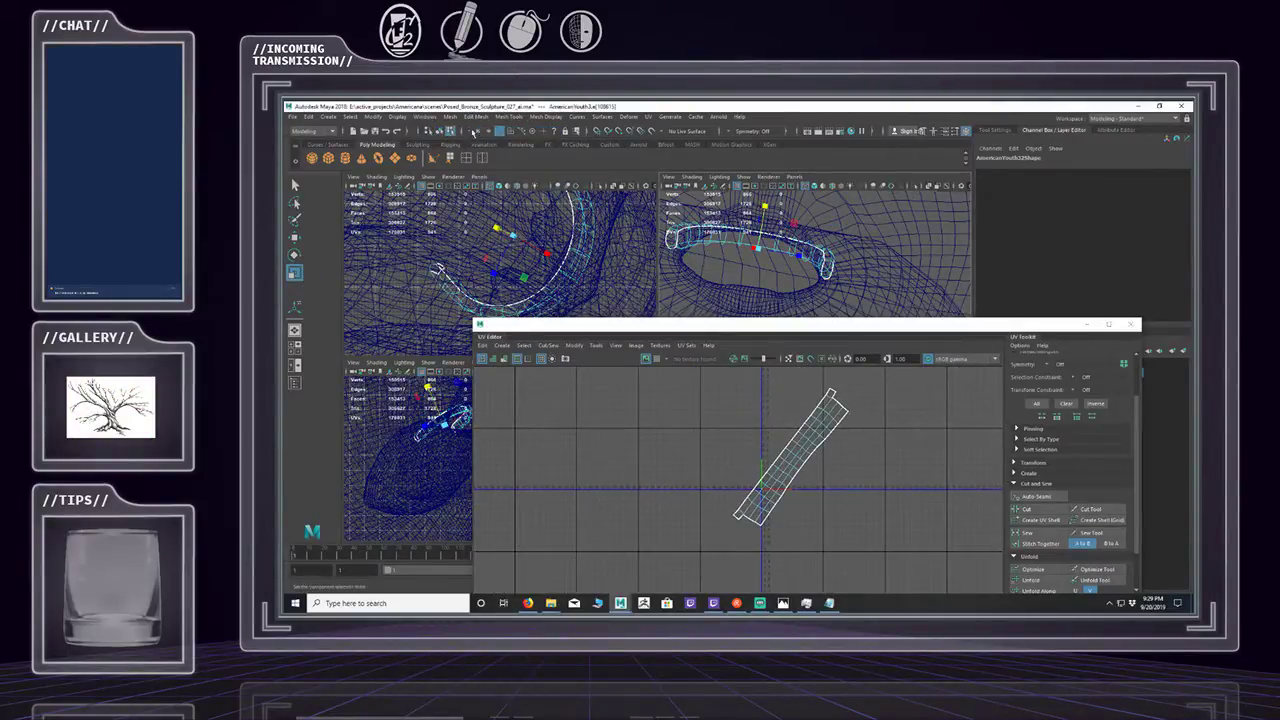
left_click(489, 131)
left_click_drag(686, 430, 892, 560)
key("r")
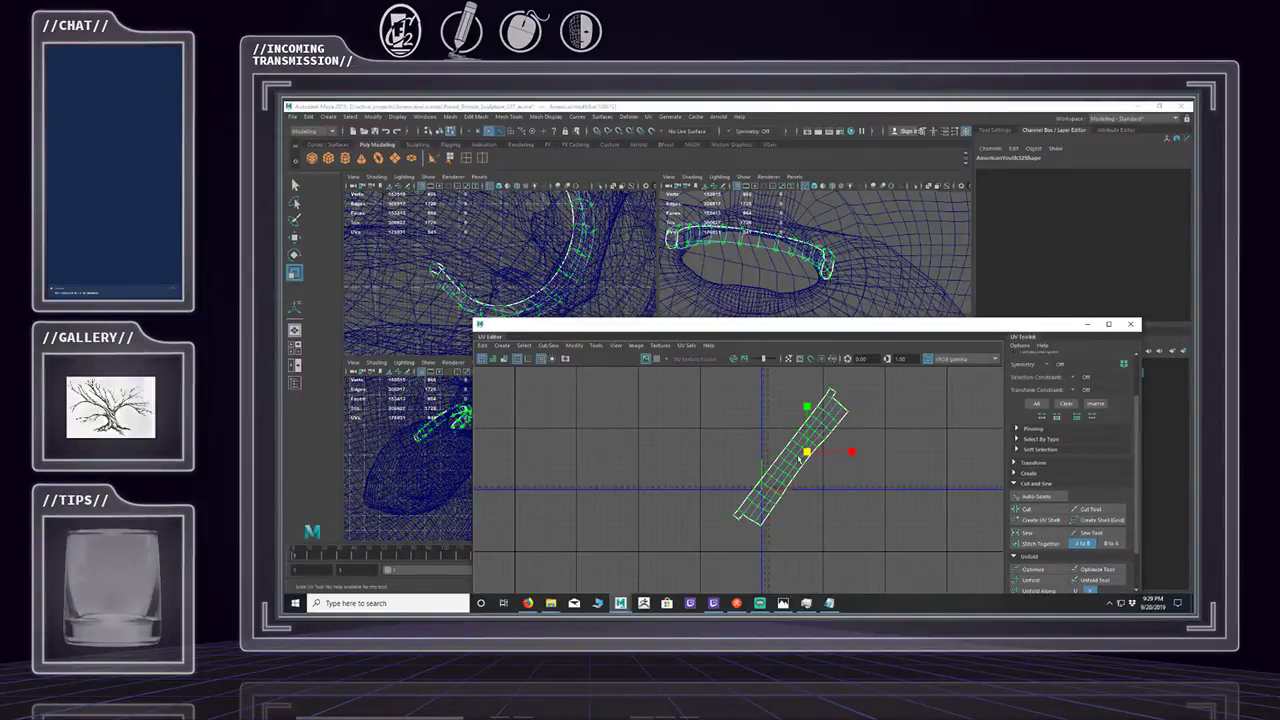
mouse_move(806, 452)
left_mouse_down()
mouse_move(764, 452)
mouse_move(798, 450)
mouse_move(785, 448)
left_mouse_up()
Enlarge the manipulator and move the tiny UV shell to the upper right corner of the 0–1 UV tile.
key("w")
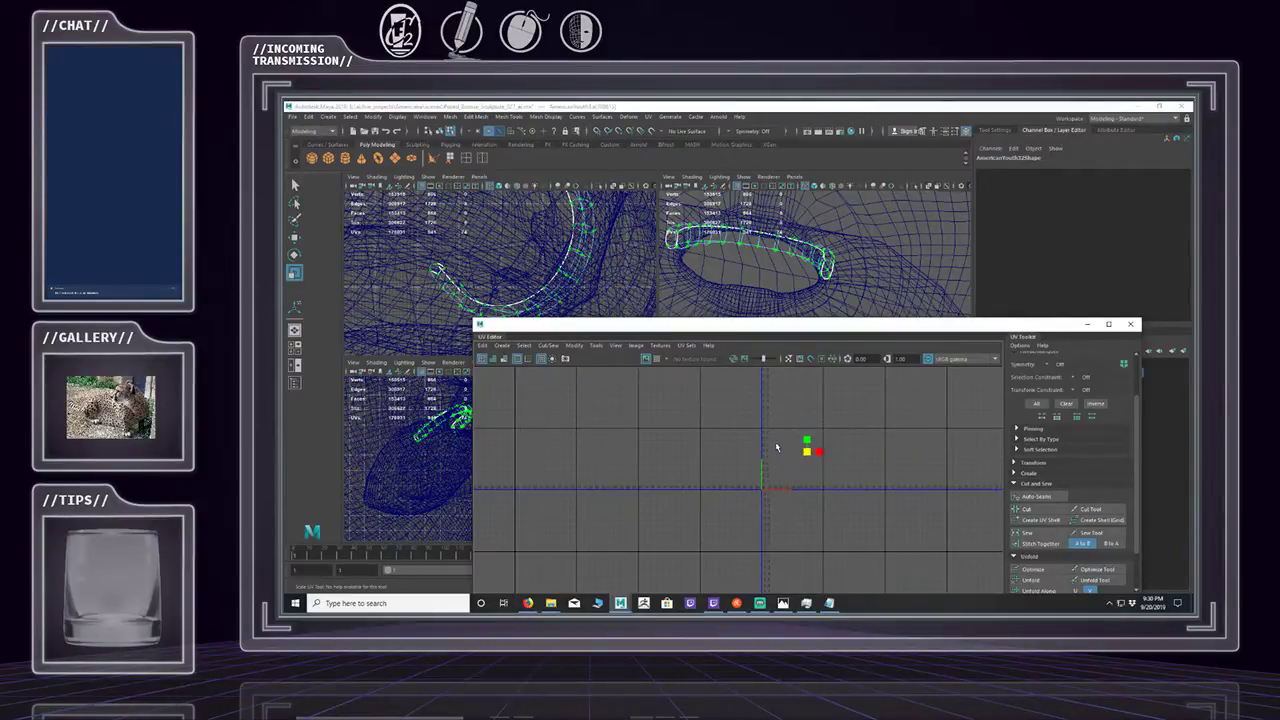
key("equal")
key("equal")
key("equal")
key("equal")
key("w")
mouse_move(807, 453)
left_mouse_down()
mouse_move(855, 432)
mouse_move(819, 436)
left_mouse_up()
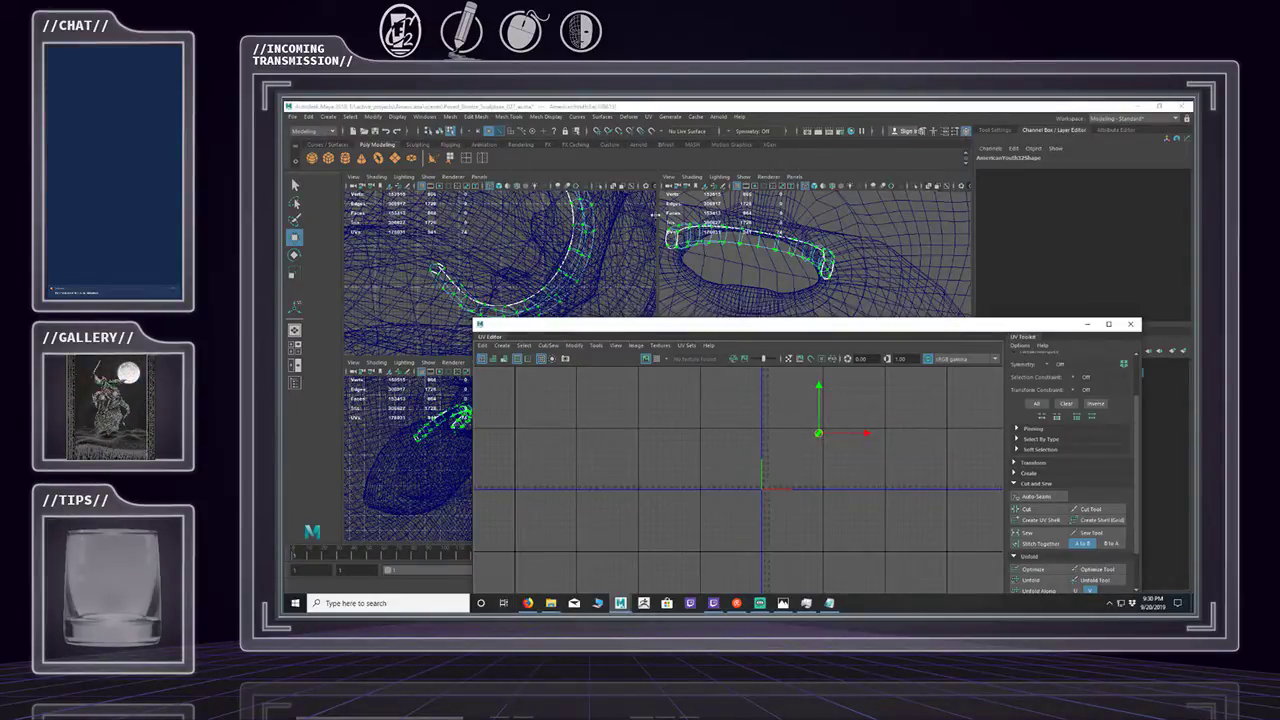
Select the sculpture and the torus arc as objects and check where the tiny shell sits in the sculpture's UV layout.
left_click(438, 132)
scroll(709, 243, "down", 8)
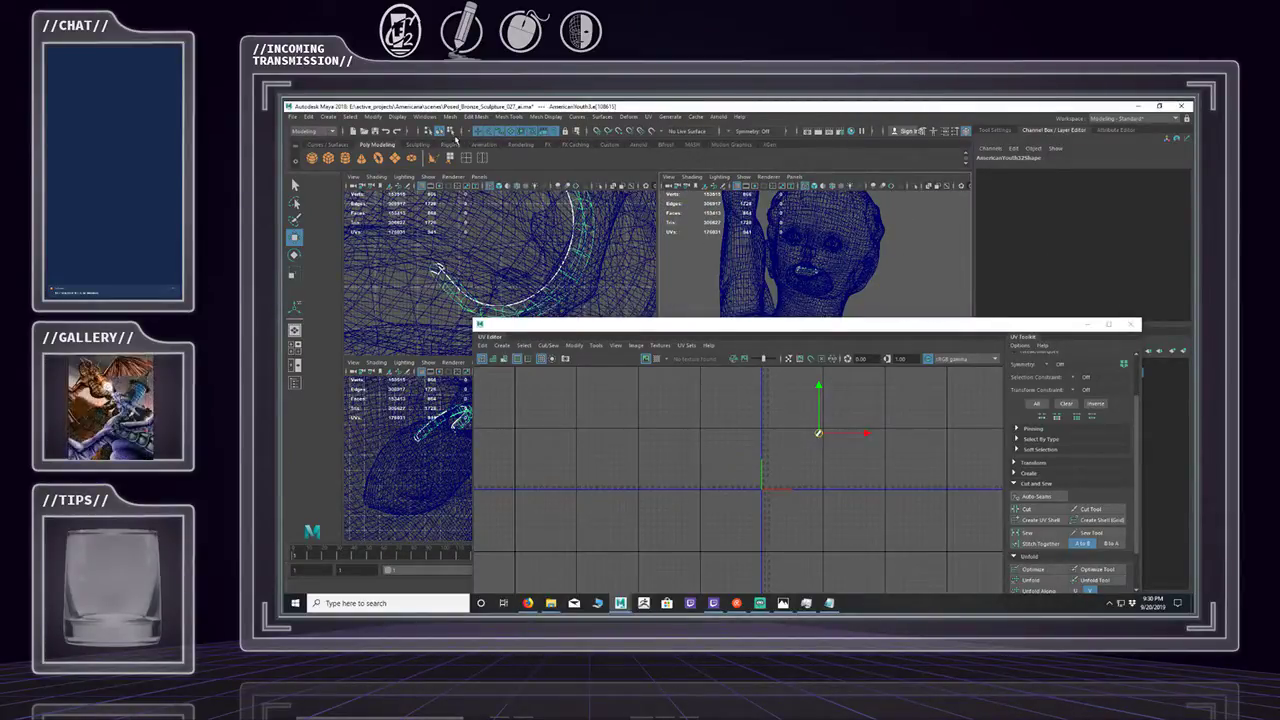
left_click(849, 253)
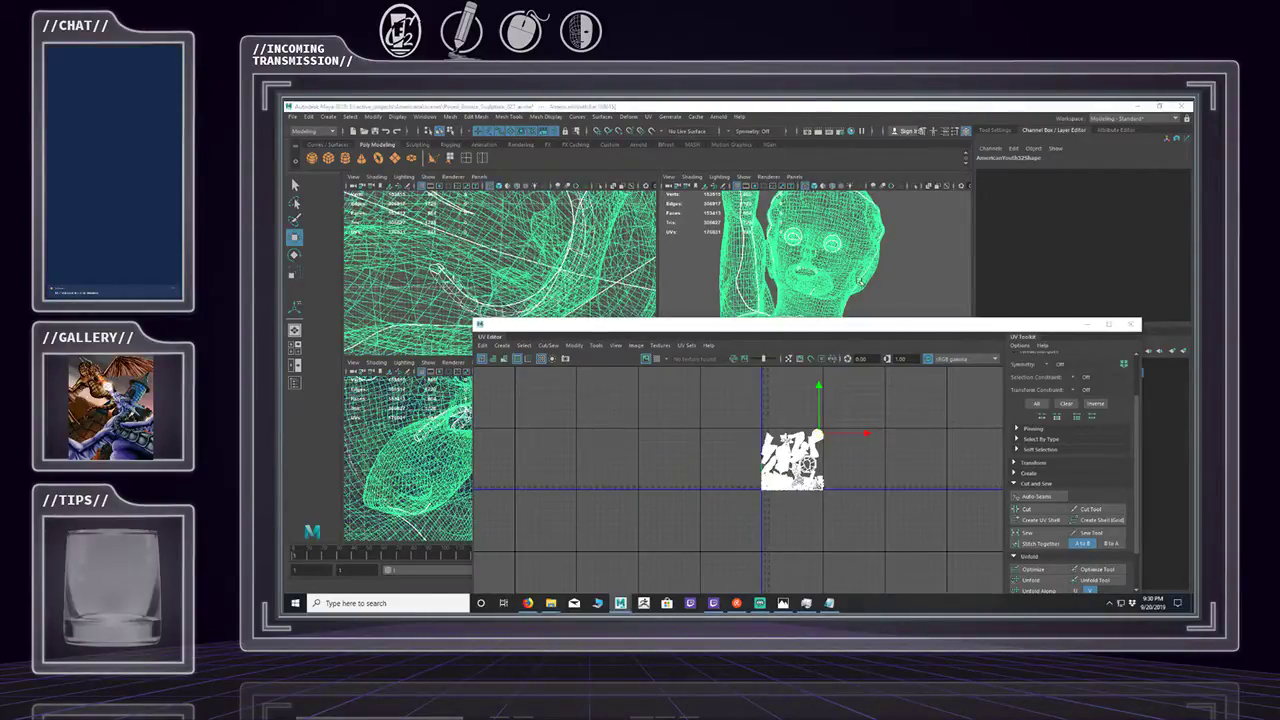
left_click(940, 251)
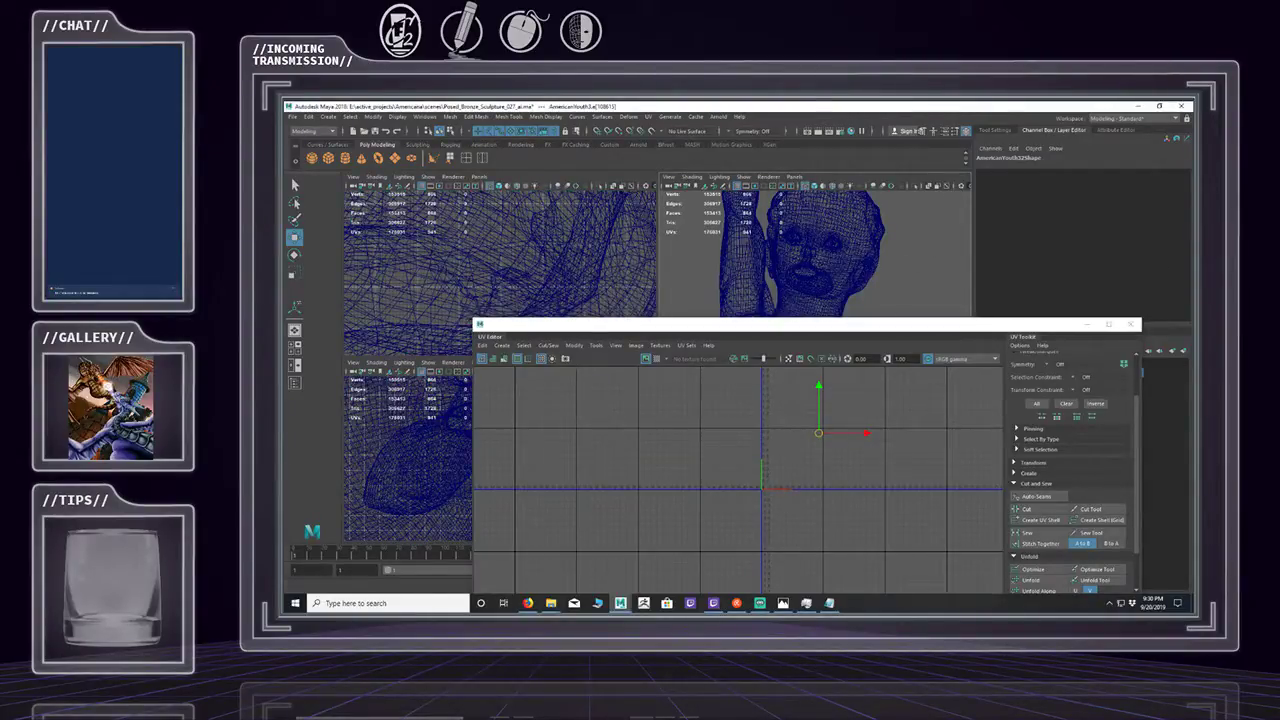
left_click(818, 433)
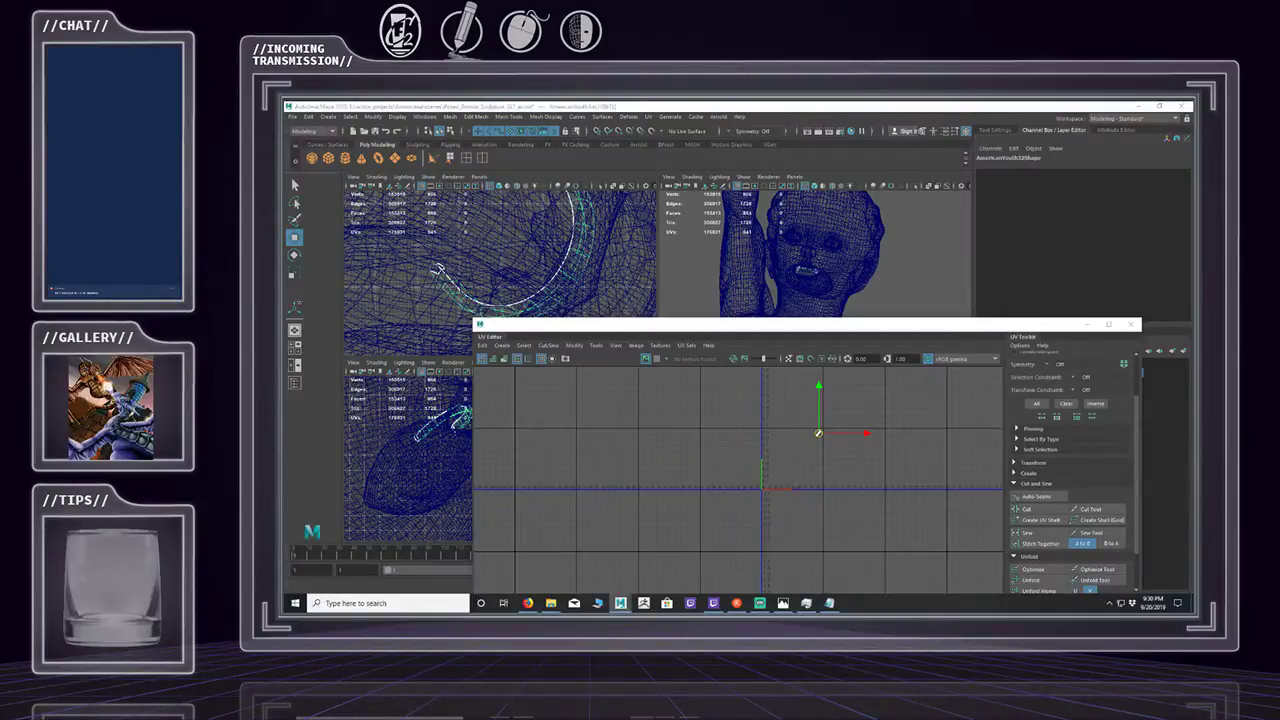
key("ctrl+z")
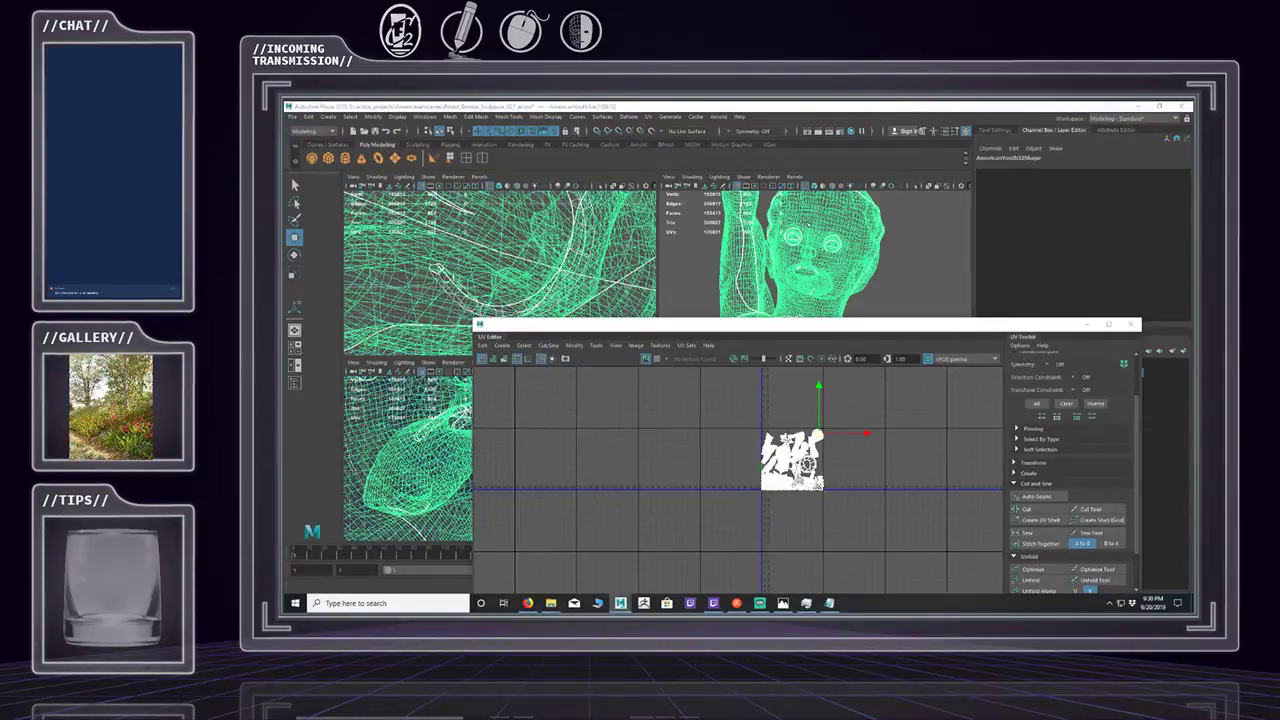
Save the scene and return to the Move tool.
left_click(293, 117)
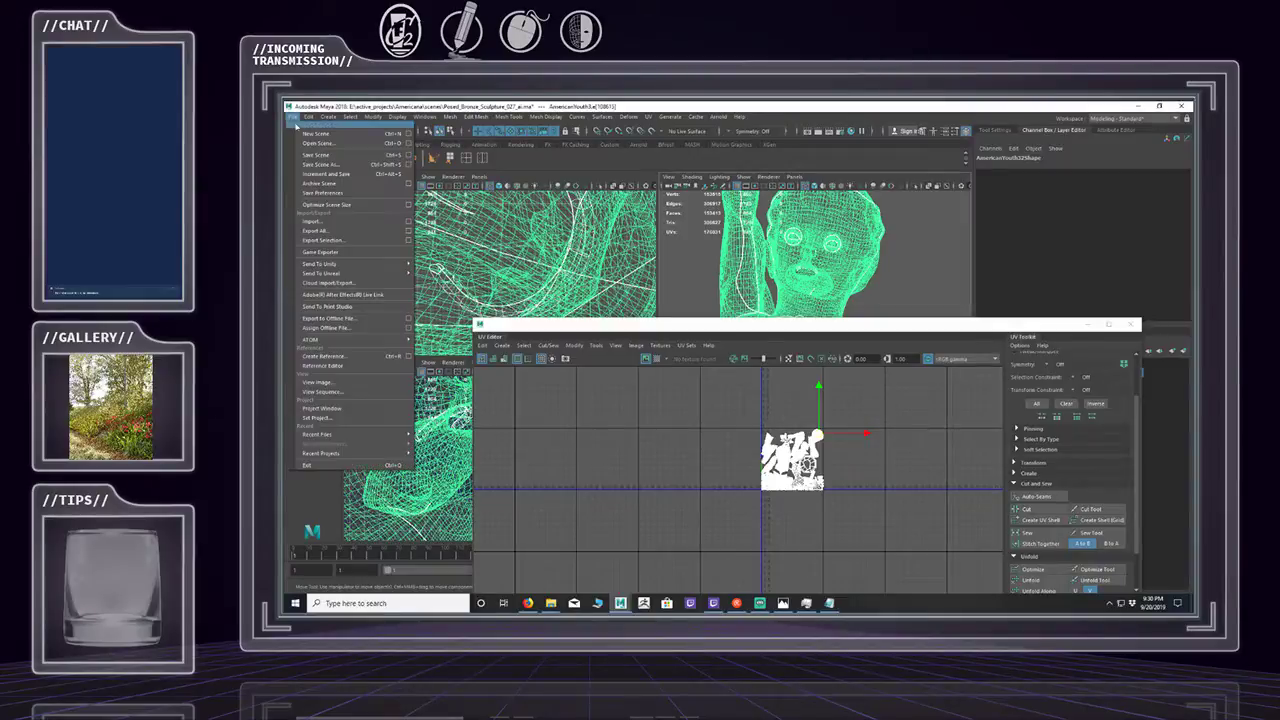
left_click(310, 156)
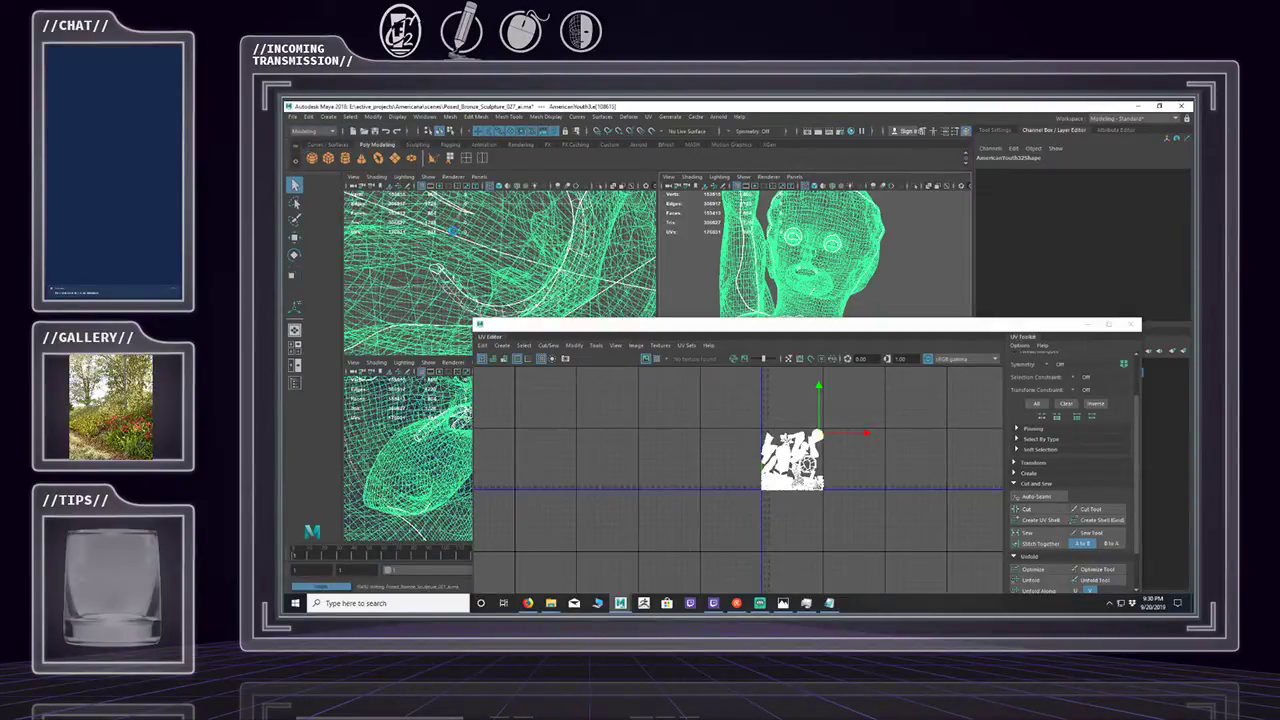
key("w")
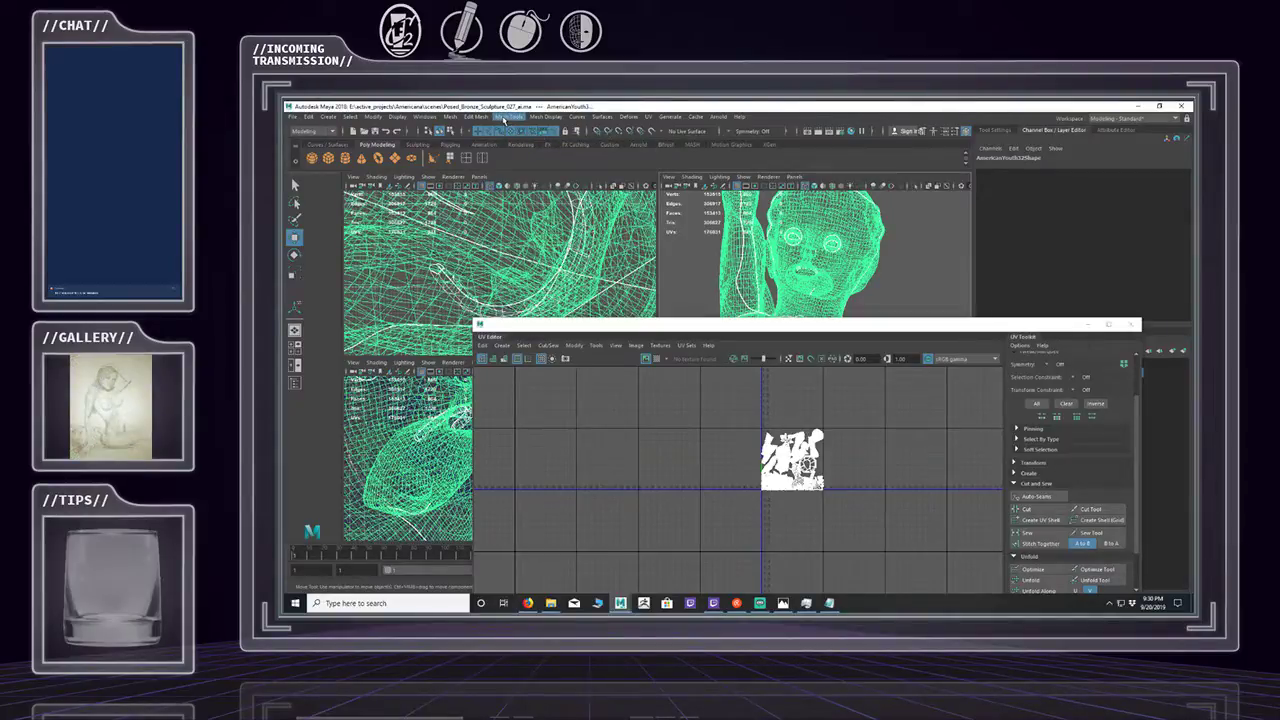
Combine the selected sculpture and torus arc into one mesh.
left_click(505, 118)
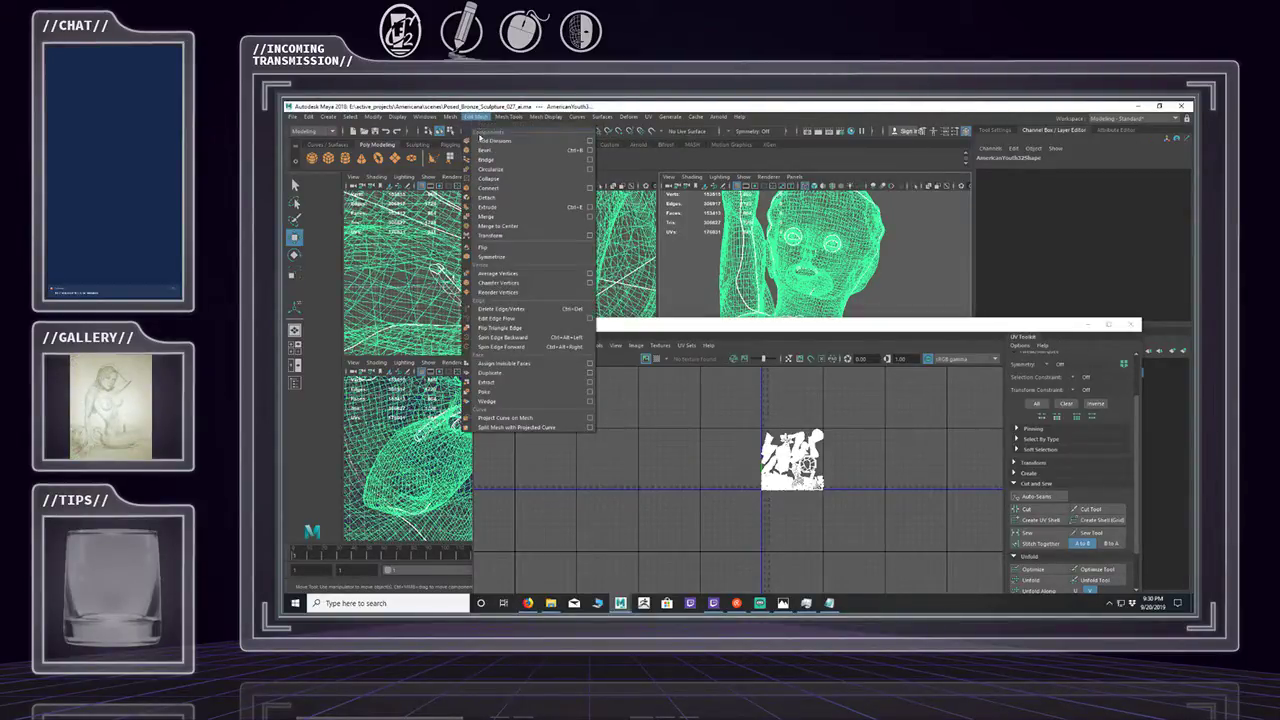
mouse_move(452, 118)
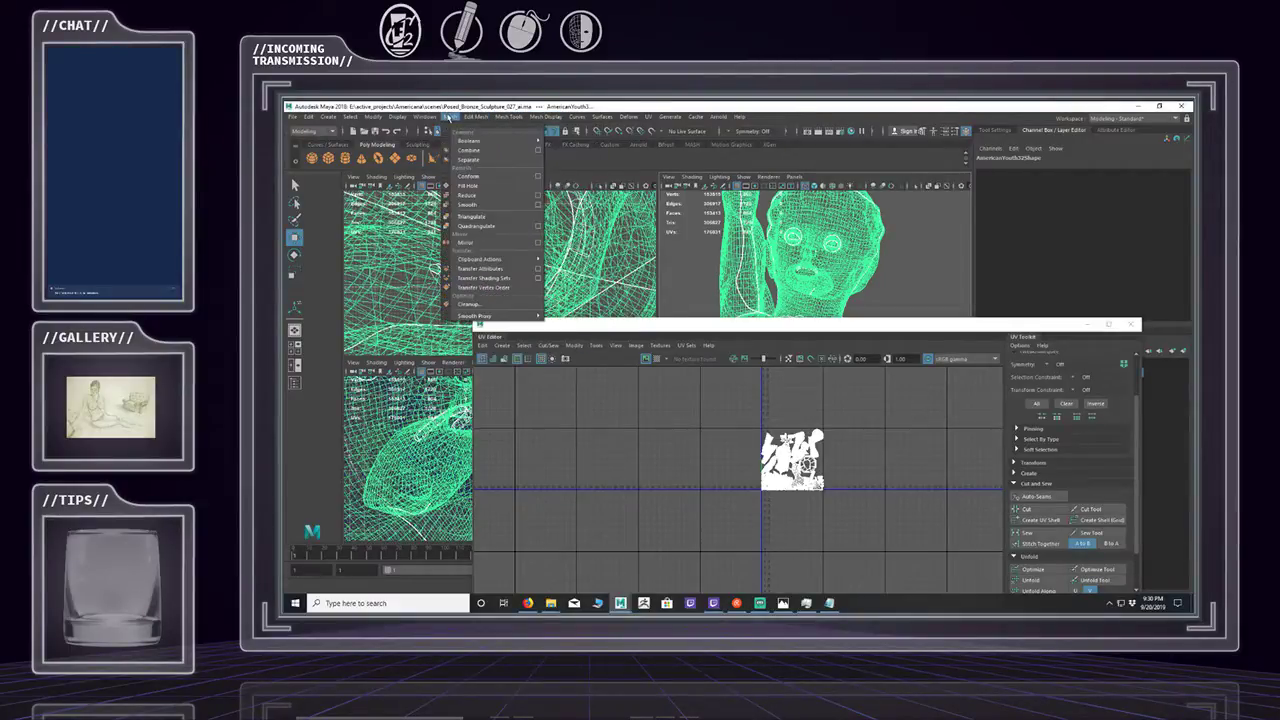
left_click(448, 117)
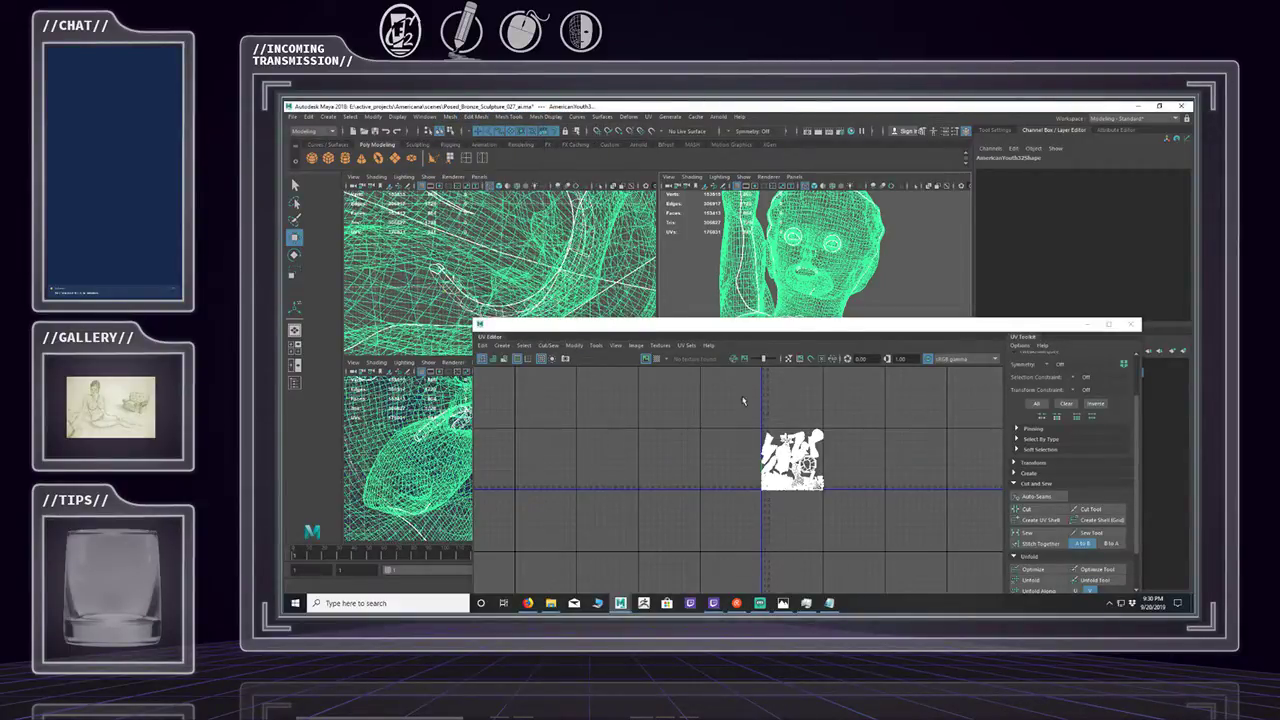
key("z")
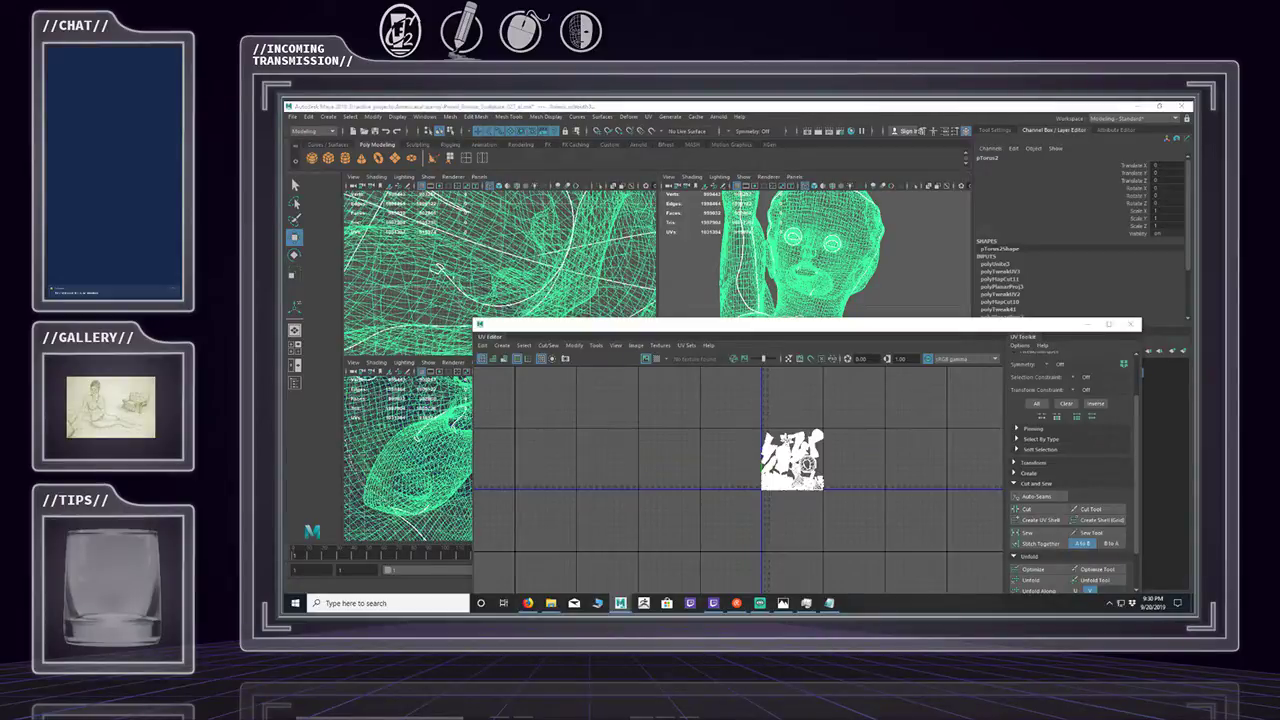
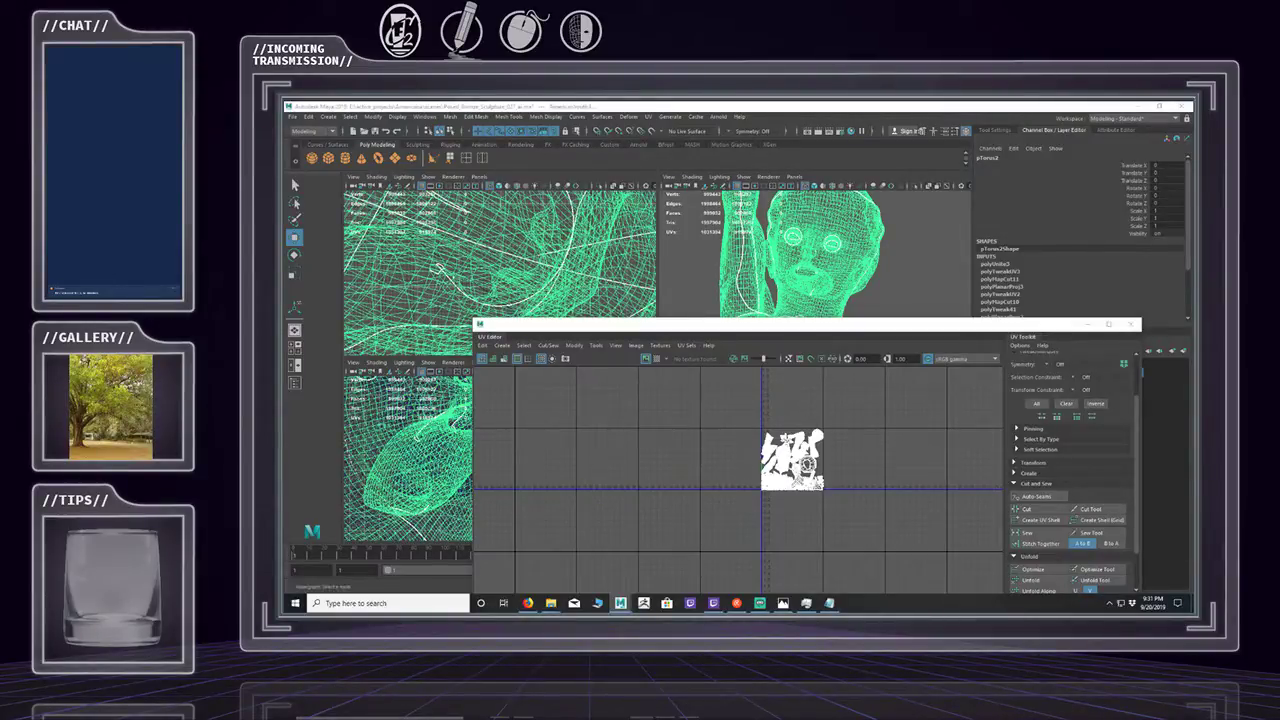
Undo and redo the recent selection changes on the sculpture and compare the UV layouts.
key("ctrl+z")
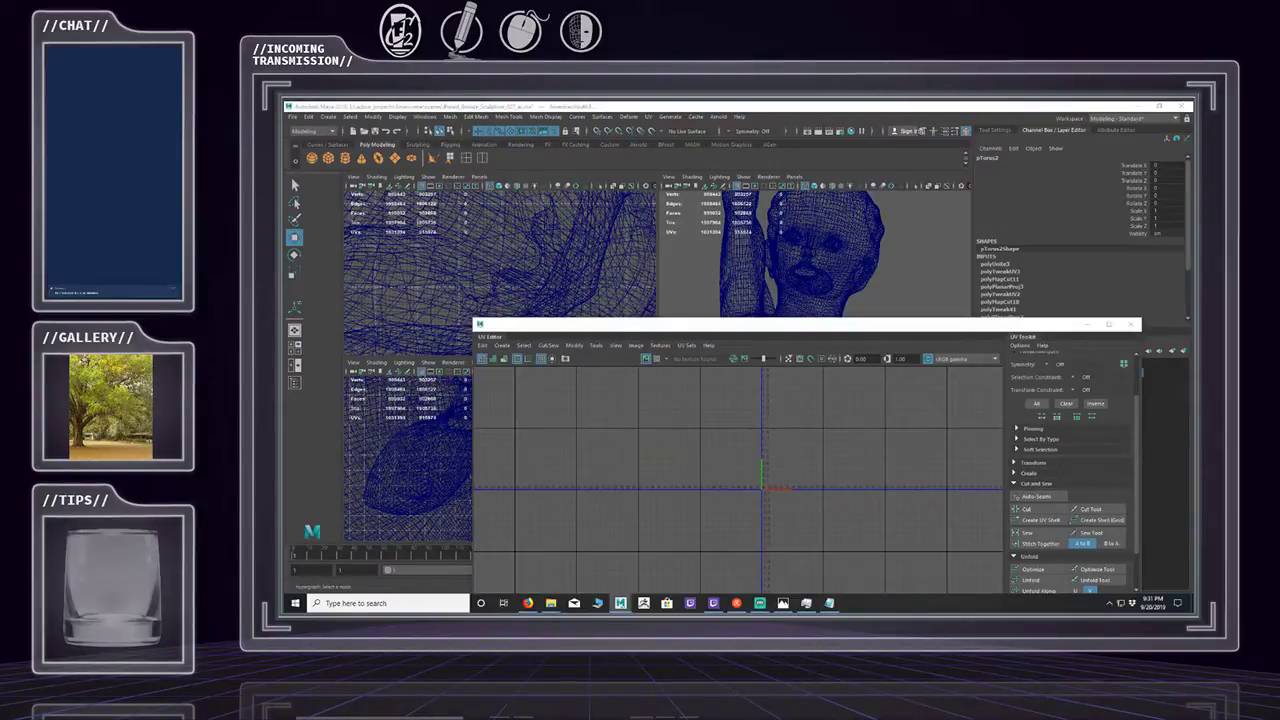
key("ctrl+z")
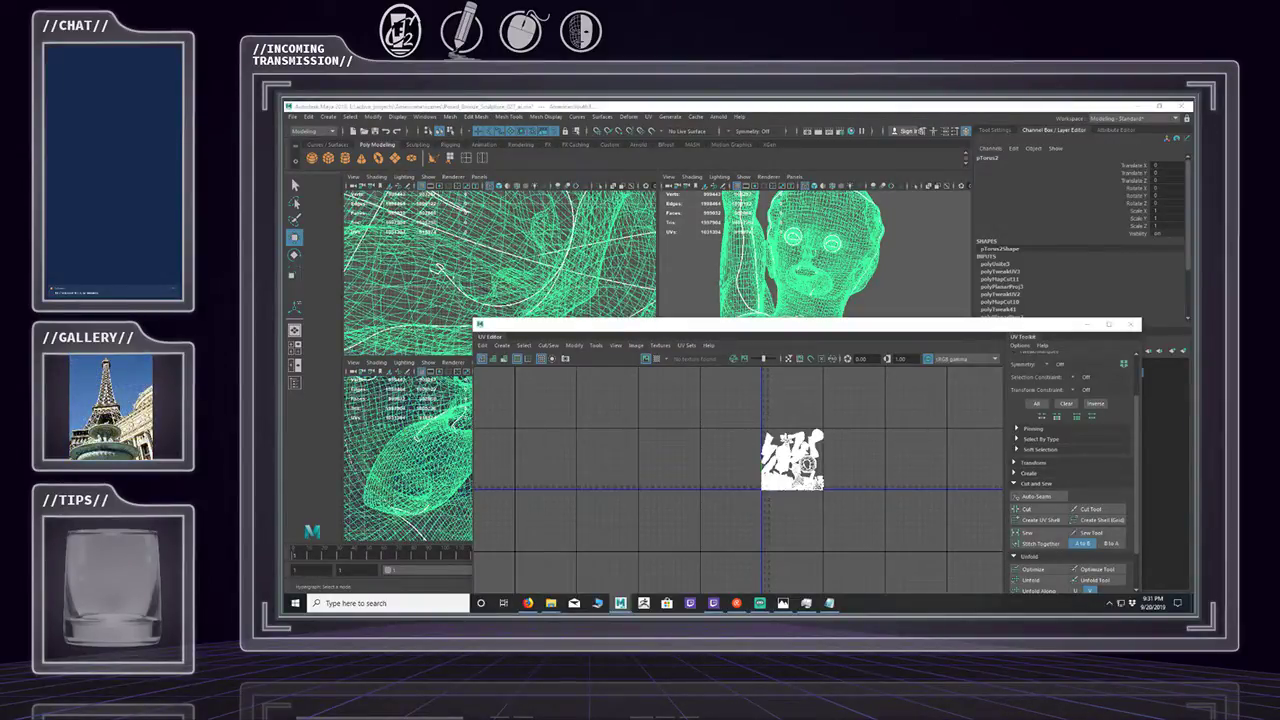
key("ctrl+z")
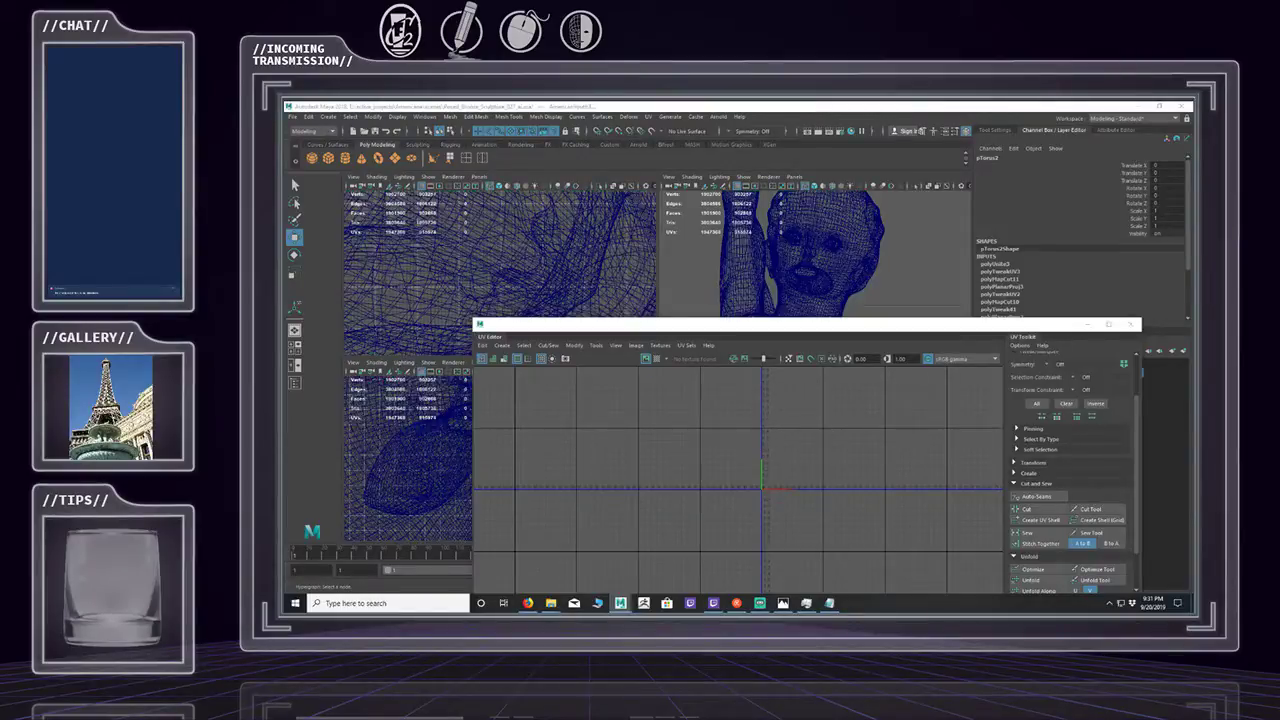
key("shift+z")
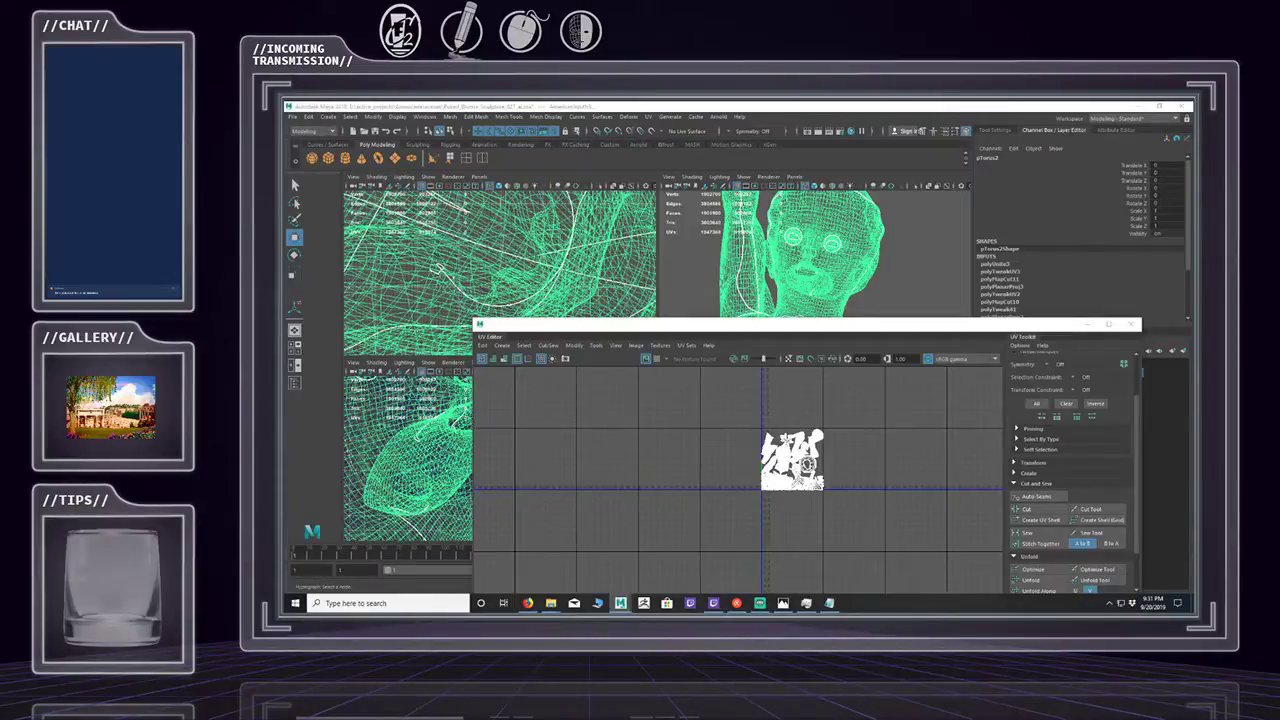
key("F8")
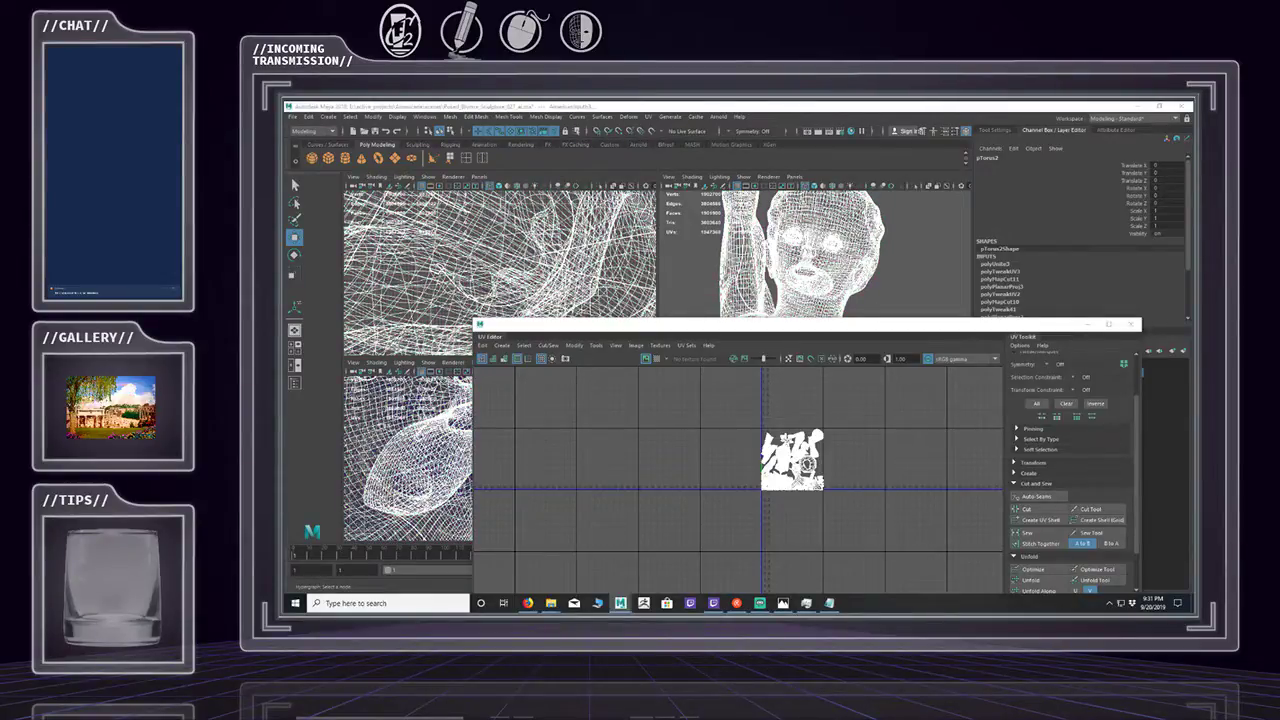
key("ctrl+z")
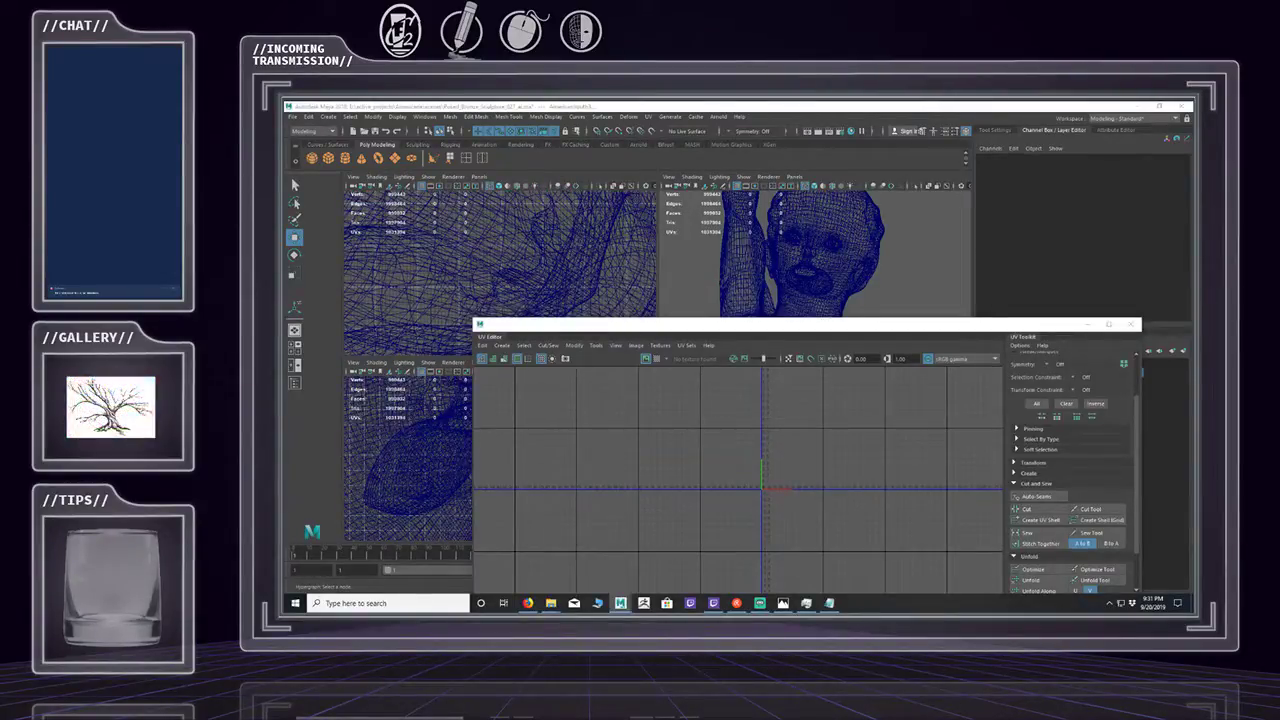
key("ctrl+z")
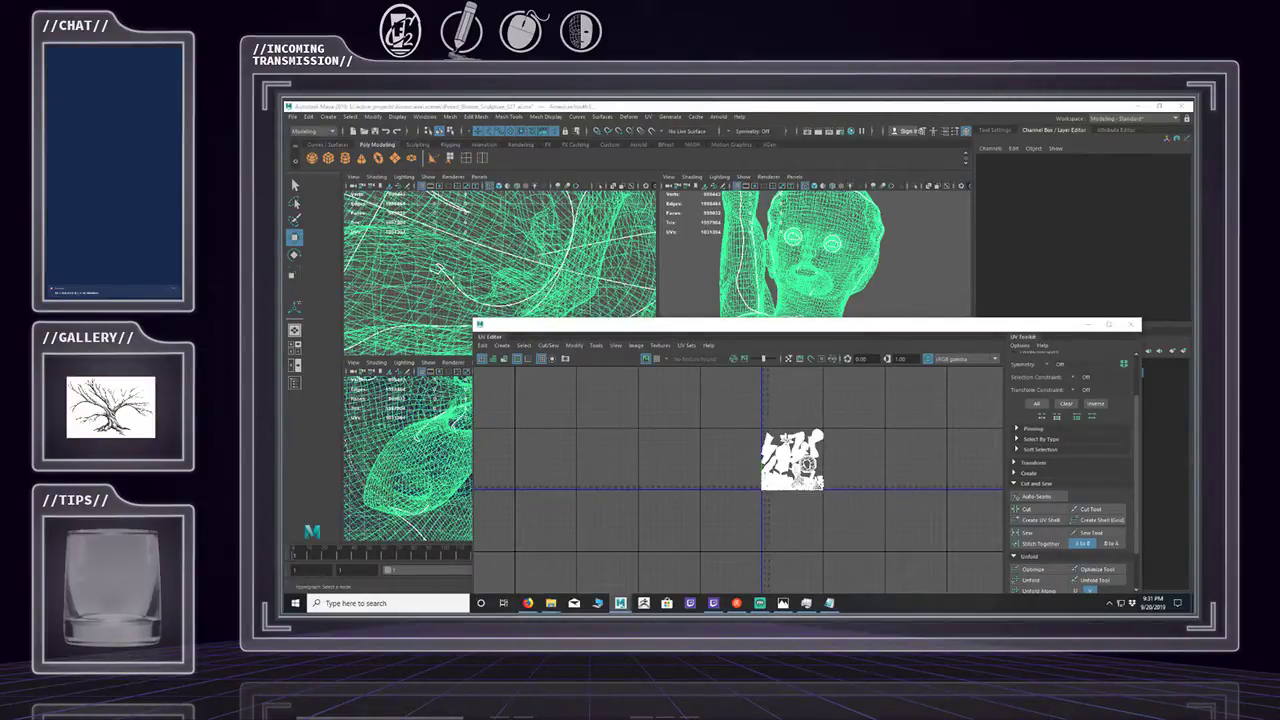
key("ctrl+z")
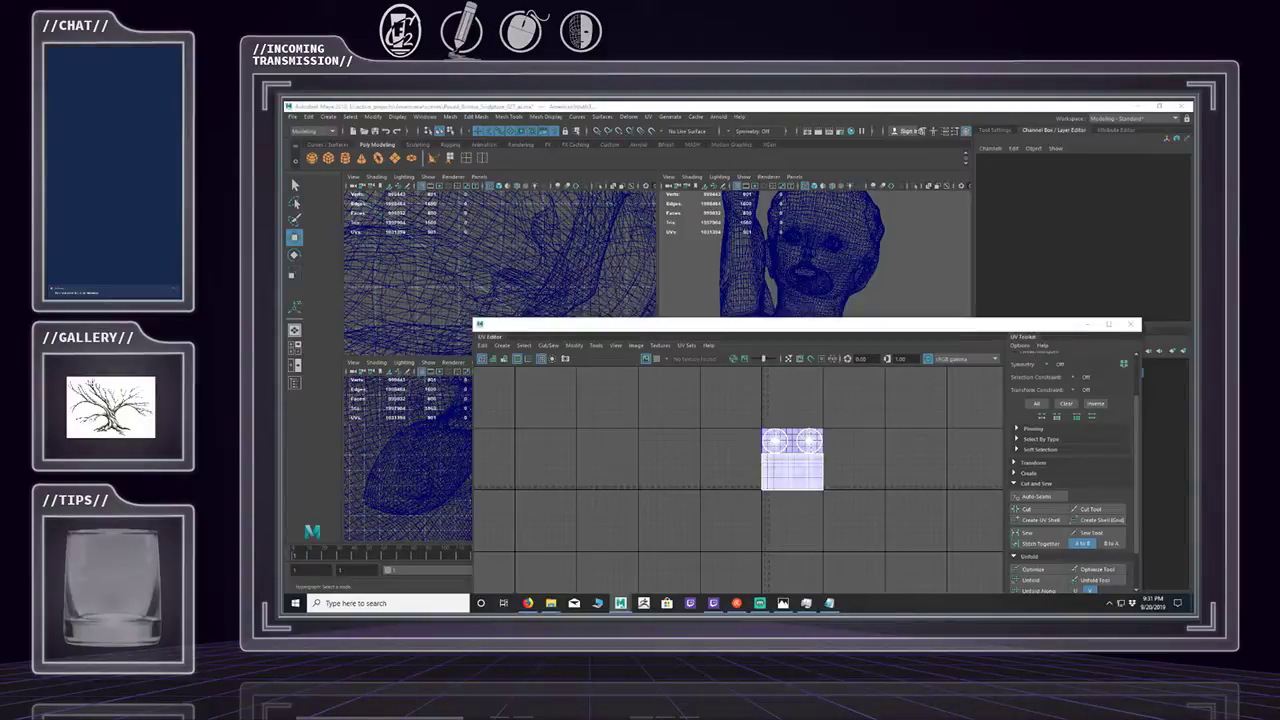
key("F8")
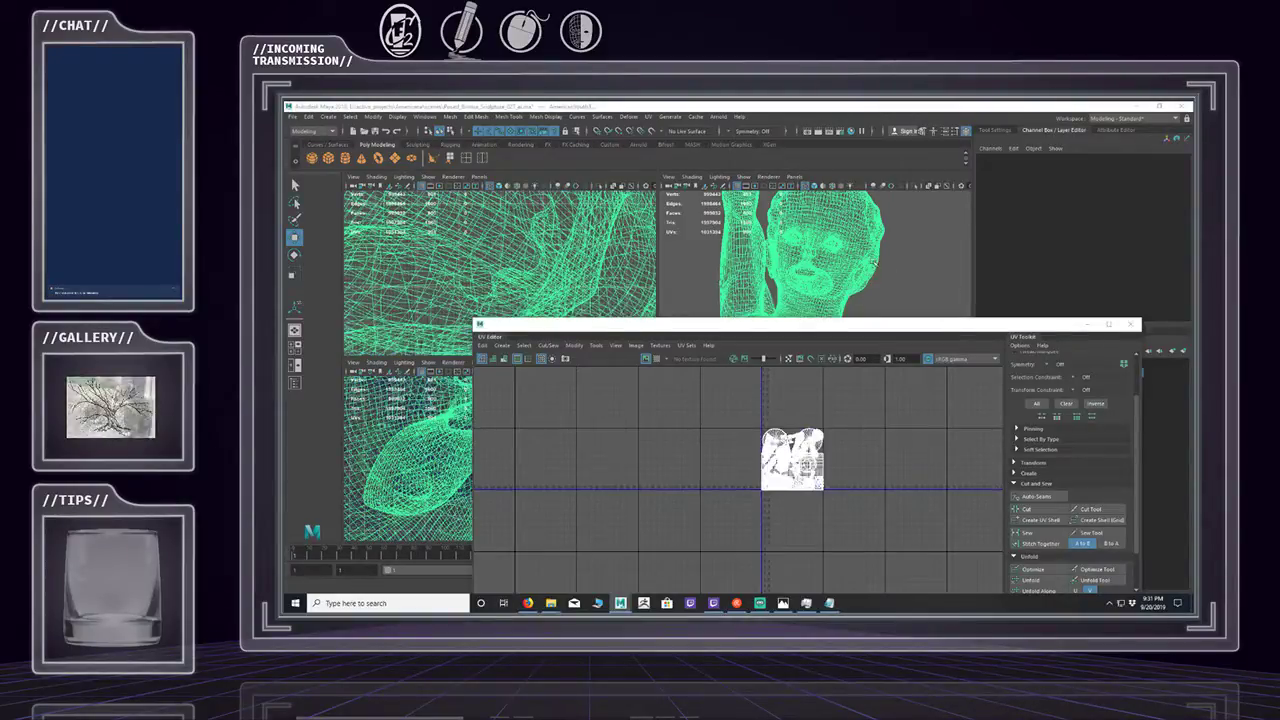
Show the perspective view shaded, turn it to the figure's open mouth and reselect the grey sculpture.
key("5")
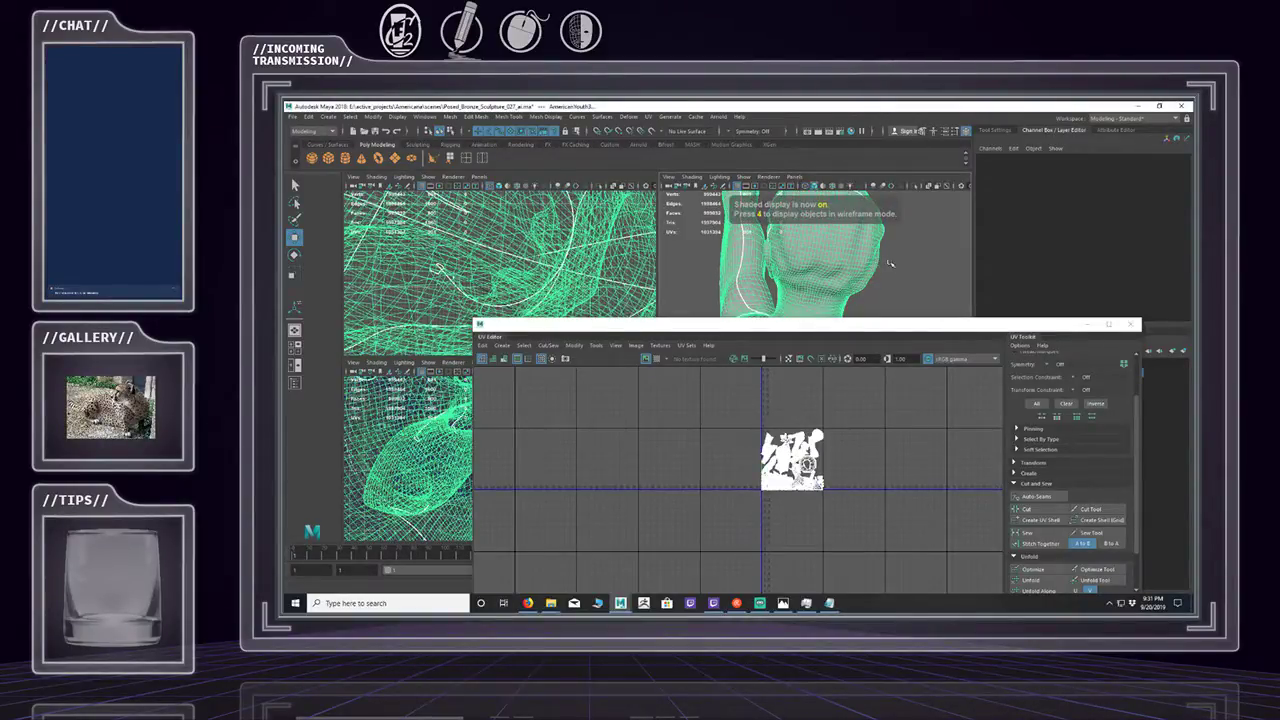
mouse_move(864, 250)
left_mouse_down("alt")
mouse_move(681, 273)
mouse_move(743, 259)
left_mouse_up("alt")
left_click(745, 260)
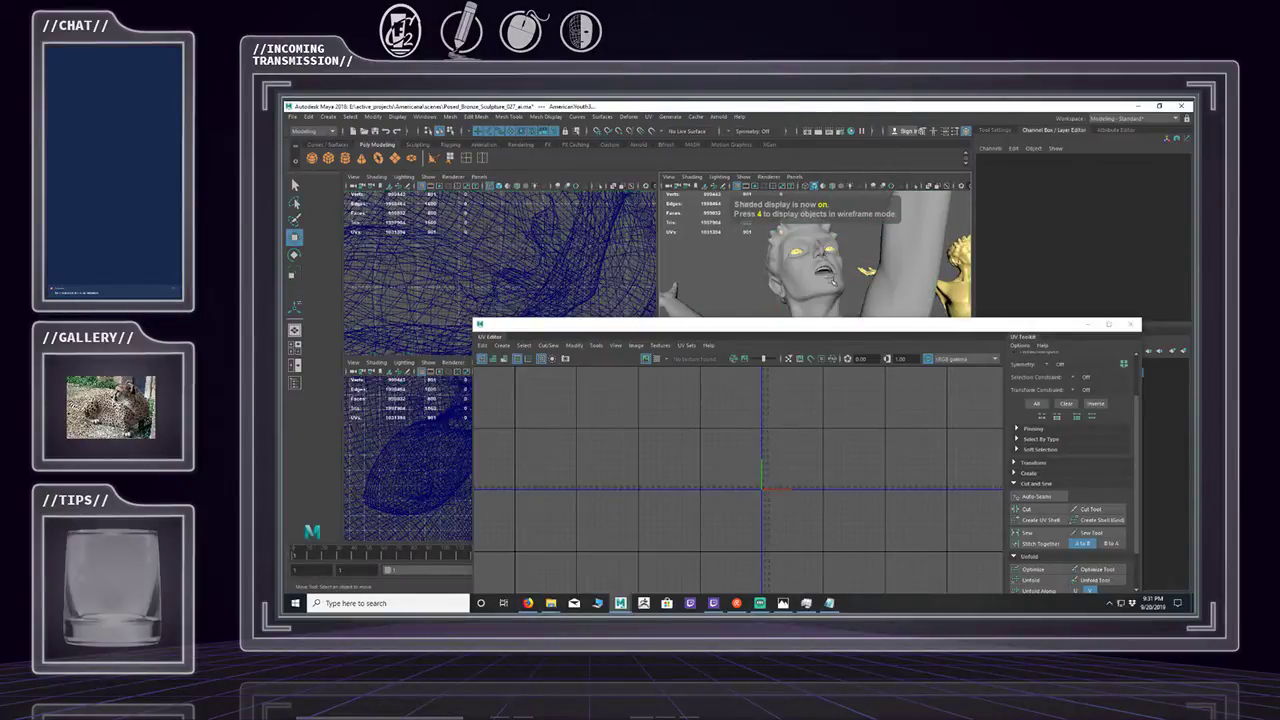
mouse_move(832, 282)
right_mouse_down("alt")
mouse_move(872, 276)
mouse_move(846, 278)
right_mouse_up("alt")
left_click_drag(846, 278, 883, 275, "alt")
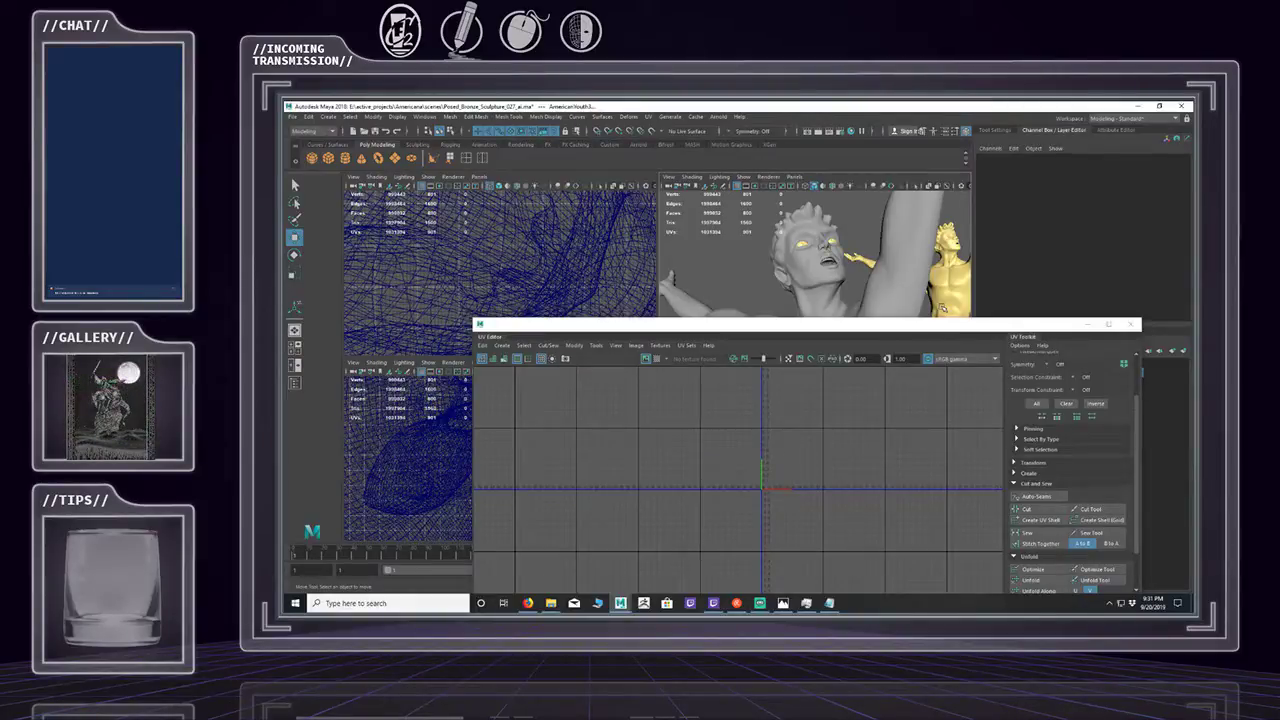
left_click(808, 284)
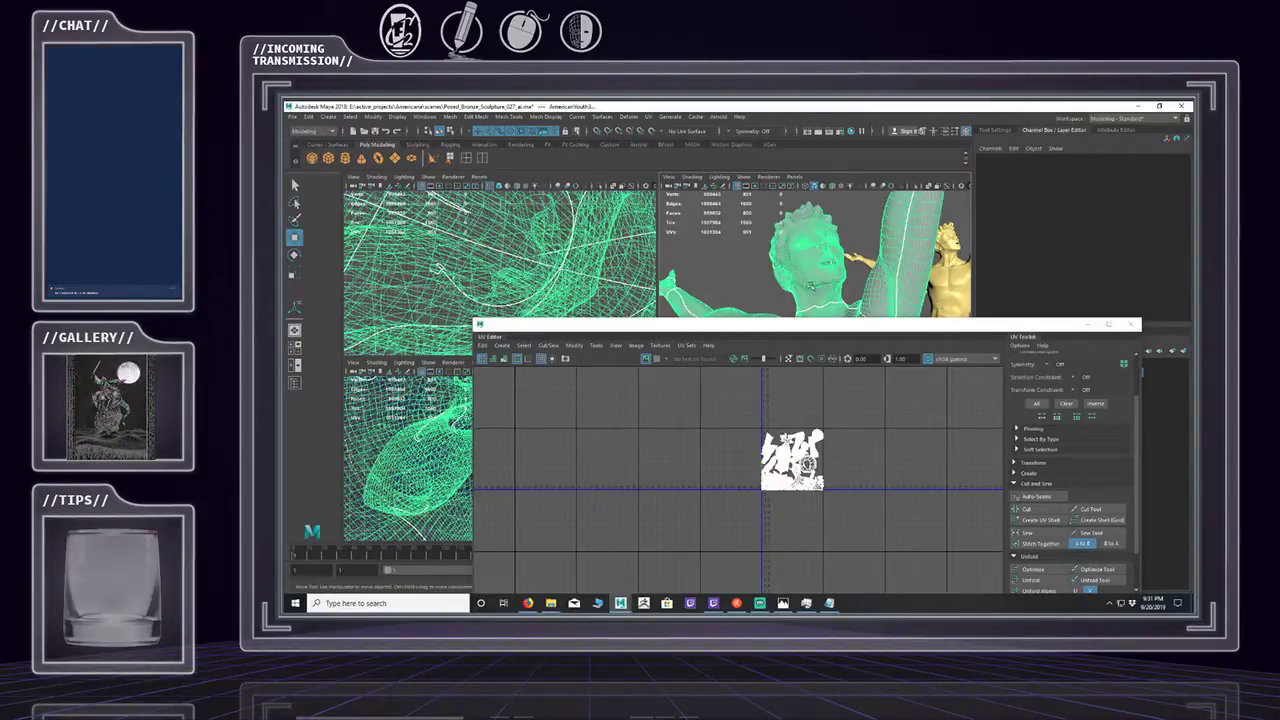
Maximize the UV Editor to examine the sculpture's full UV layout, and restore the window's size.
left_click(1107, 325)
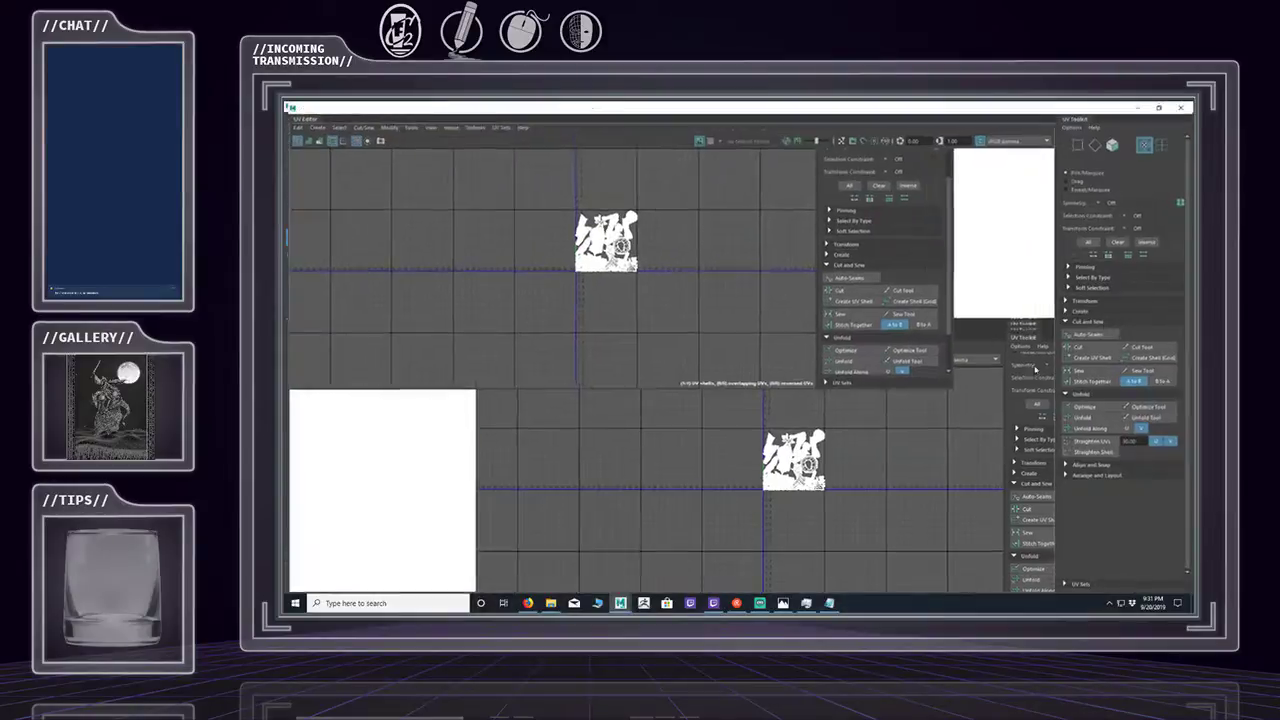
scroll(985, 356, "up", 5)
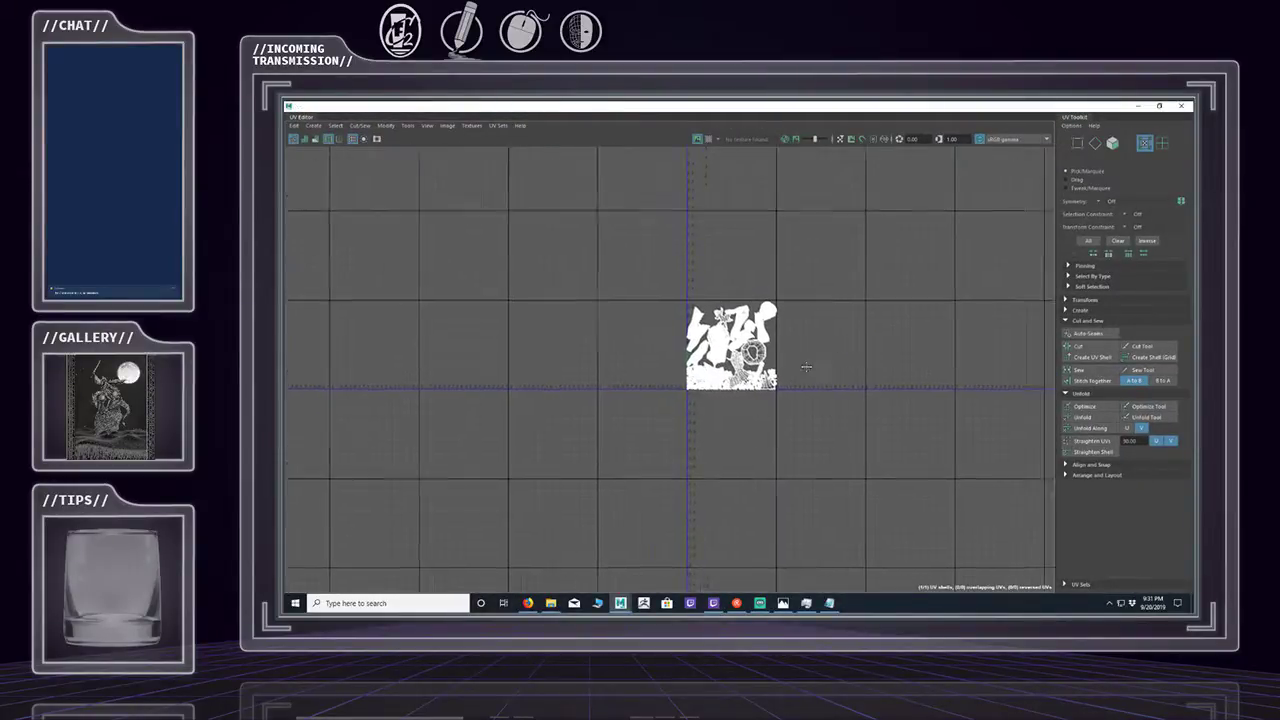
scroll(985, 356, "up", 3)
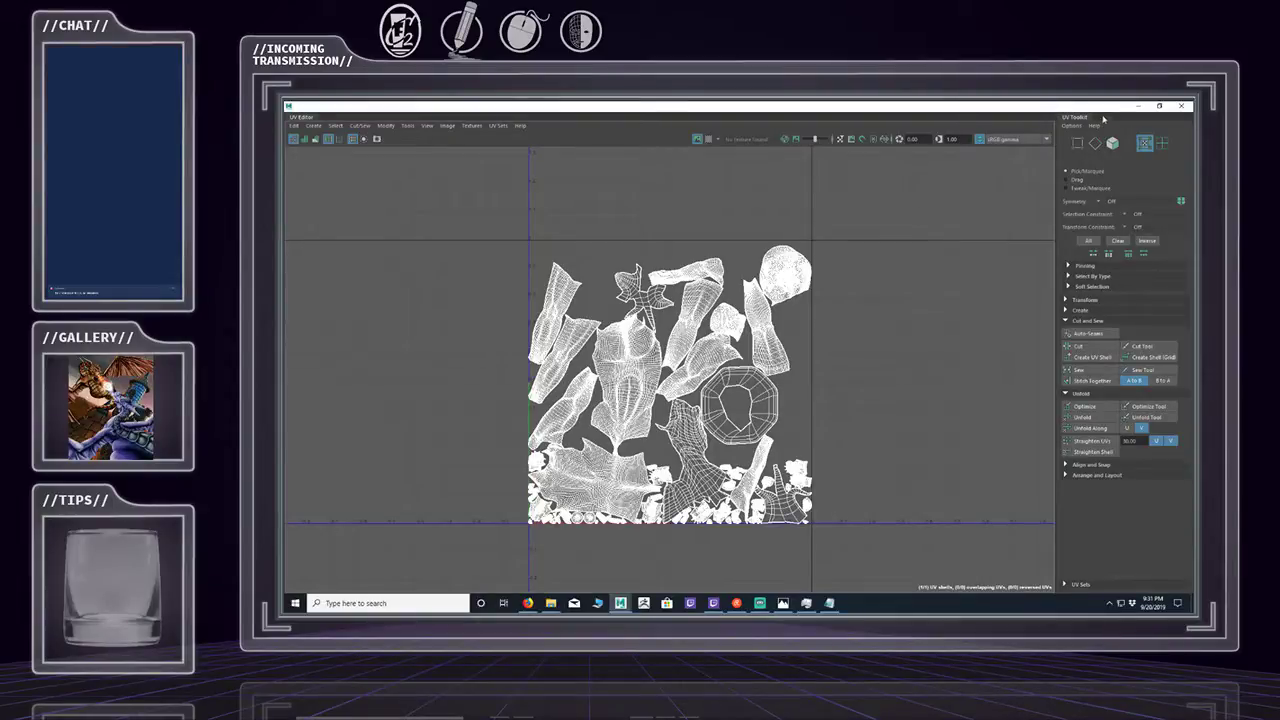
left_click(1159, 105)
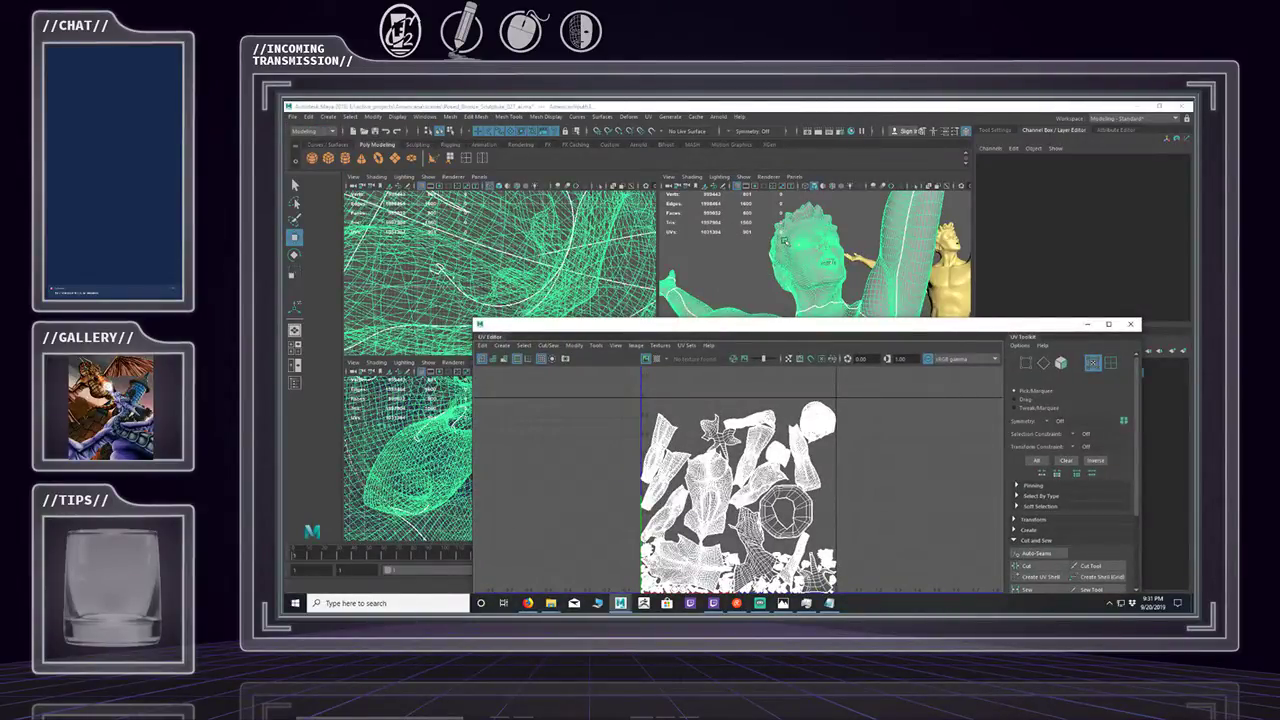
Switch to component selection and select the torus arc's strip shell that overlaps the head shell in the UV layout.
left_click(450, 130)
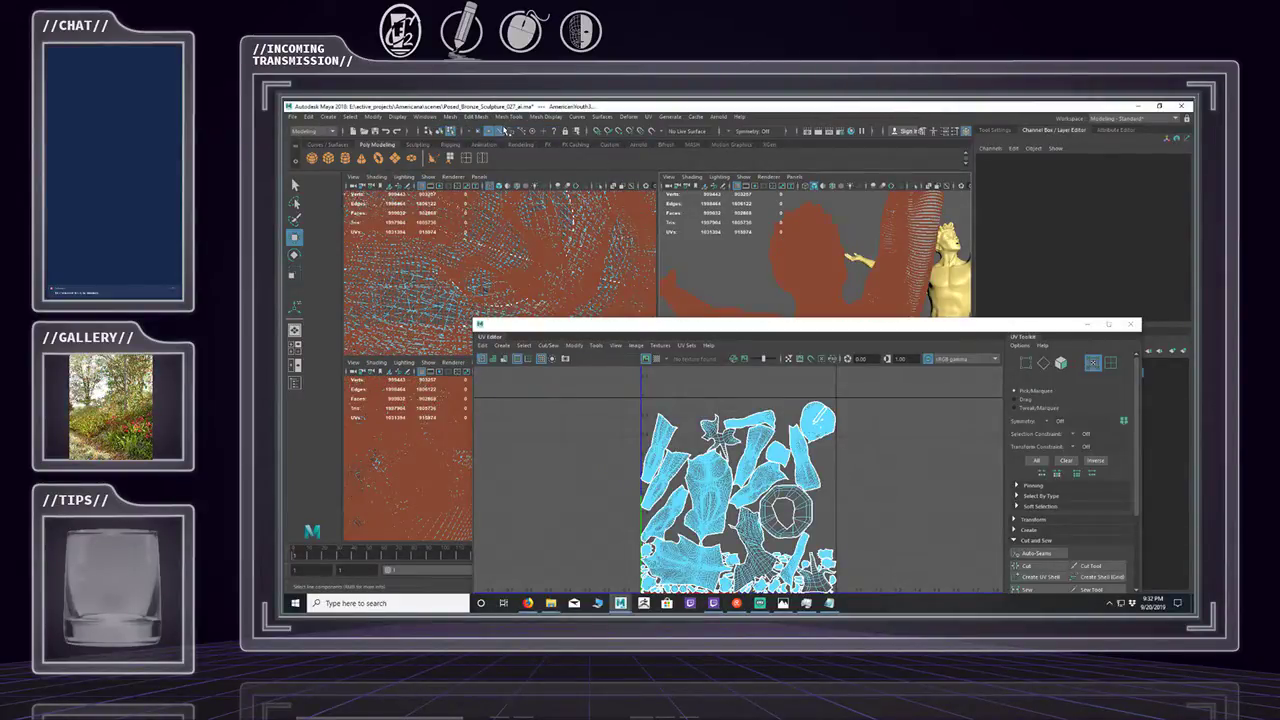
left_click(510, 131)
scroll(837, 258, "up", 2)
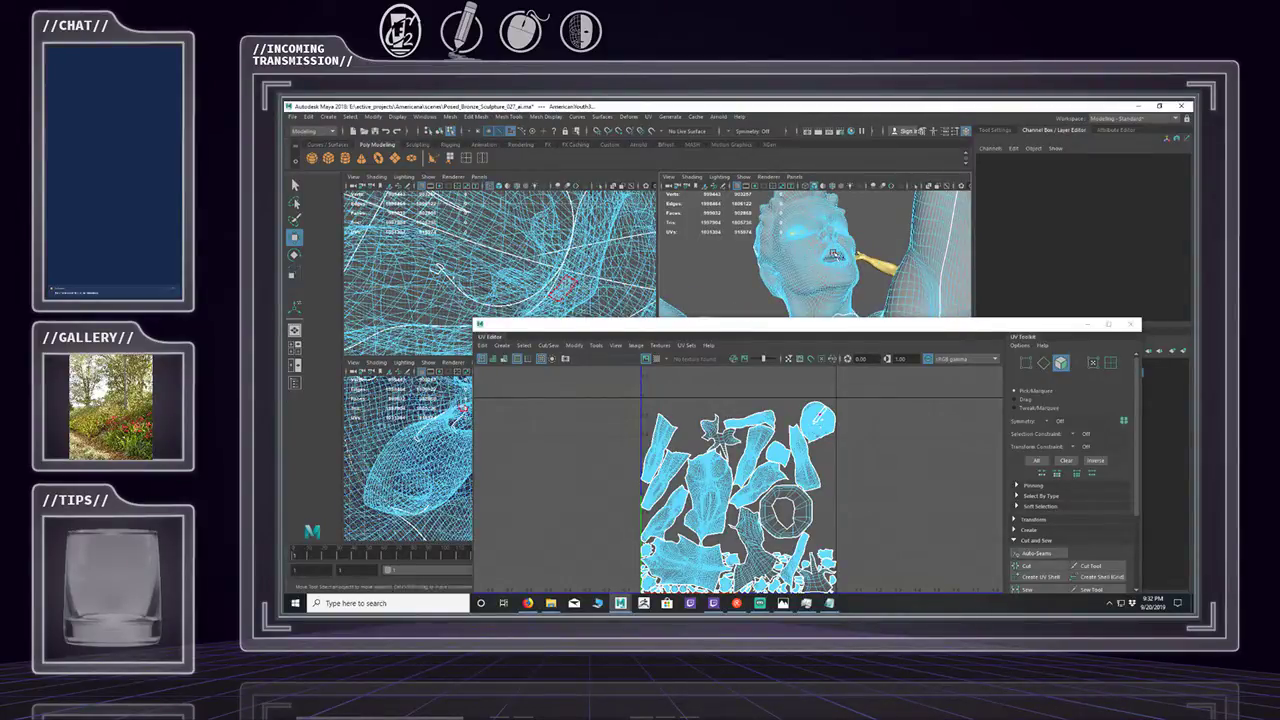
left_click(830, 420)
scroll(860, 424, "up", 10)
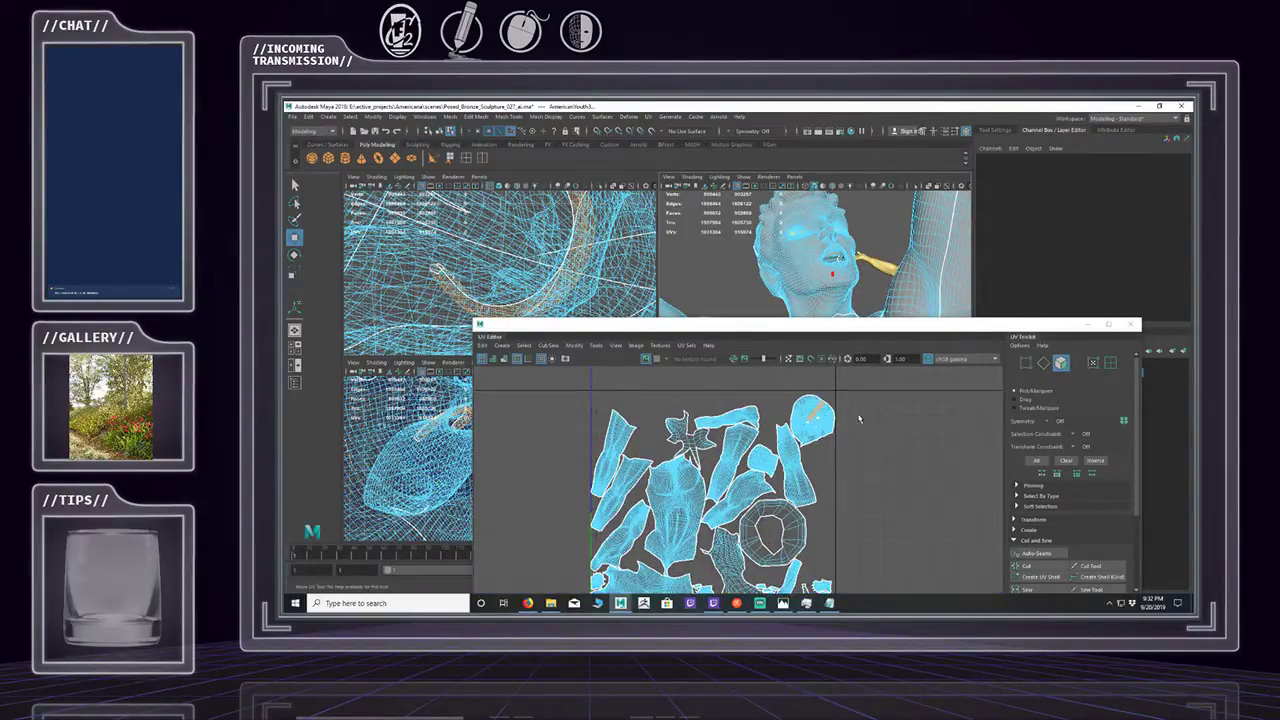
middle_click_drag(885, 449, 997, 457, "alt")
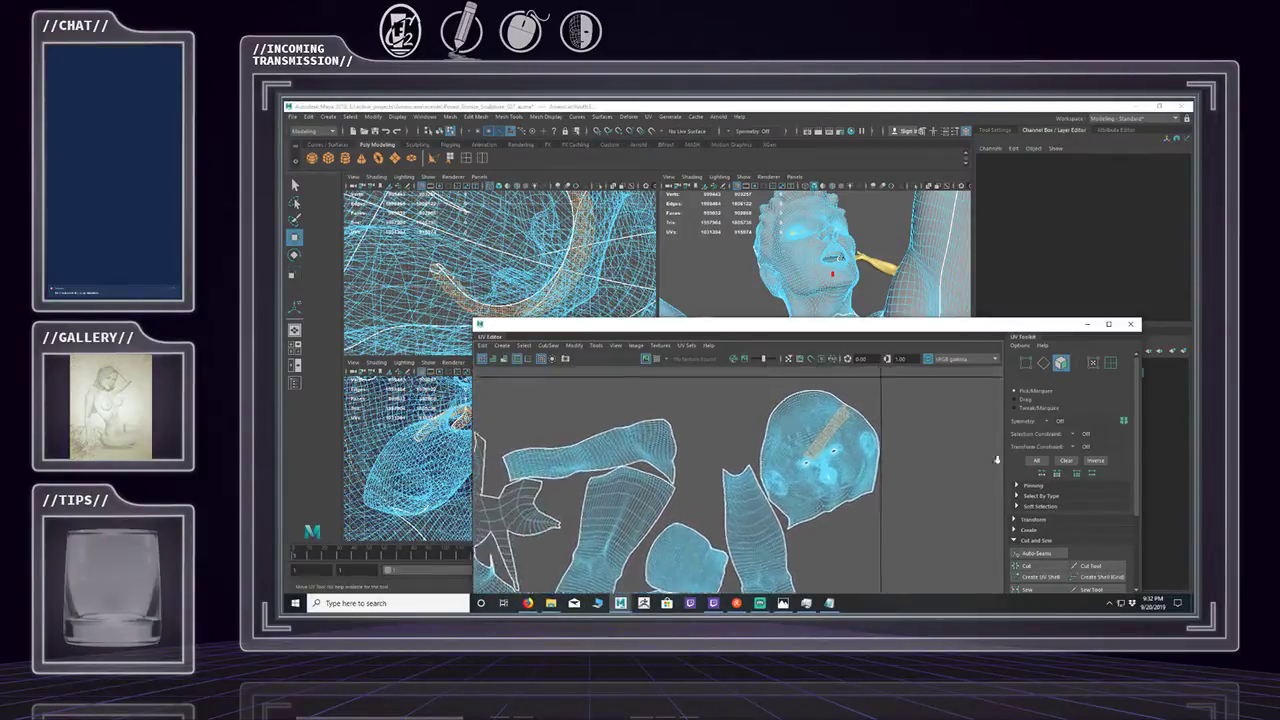
right_click_drag(870, 452, 949, 451, "alt")
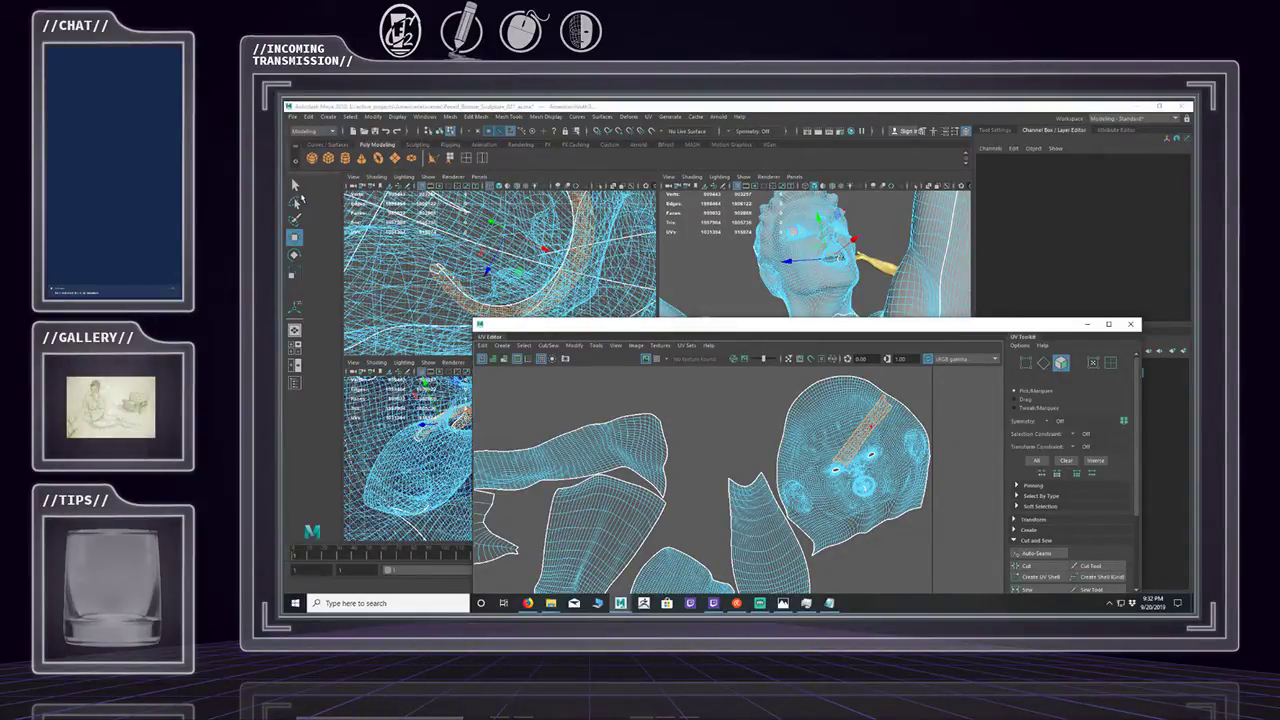
Move the selected strip shell off the head shell into the empty gap beside it in the UV layout.
key("q")
middle_click_drag(766, 396, 717, 394, "alt")
right_click_drag(717, 394, 782, 398, "alt")
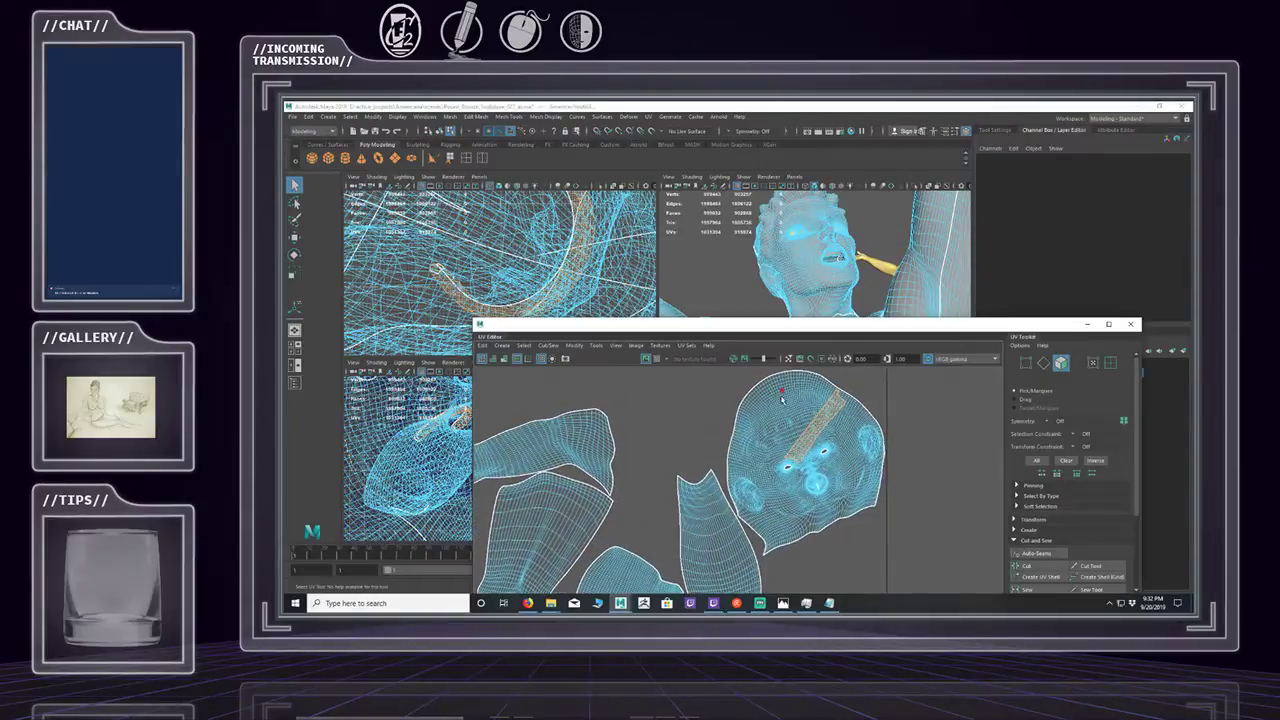
key("w")
middle_click_drag(828, 424, 718, 373, "alt")
right_click_drag(590, 386, 552, 388, "alt")
middle_click_drag(555, 388, 664, 378, "alt")
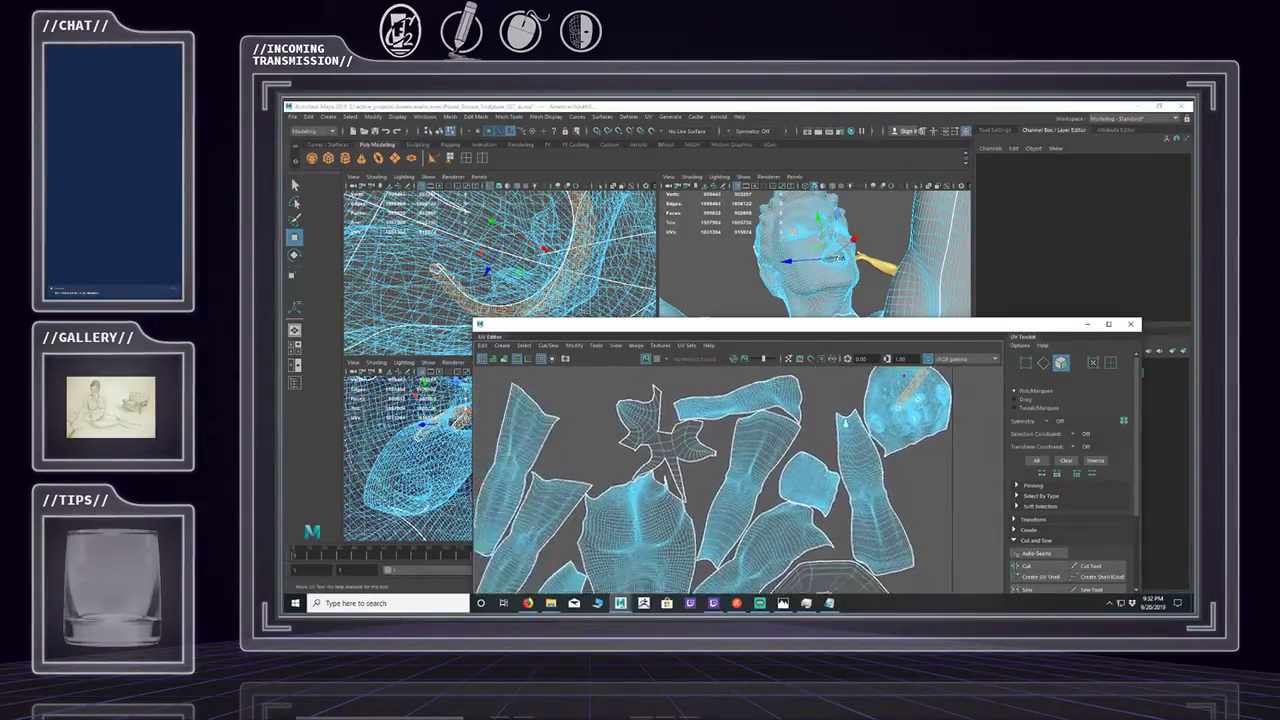
right_click_drag(836, 444, 782, 448, "alt")
middle_click_drag(782, 448, 732, 332, "alt")
right_click_drag(612, 410, 532, 412, "alt")
middle_click_drag(532, 412, 552, 473, "alt")
right_click_drag(552, 473, 524, 468, "alt")
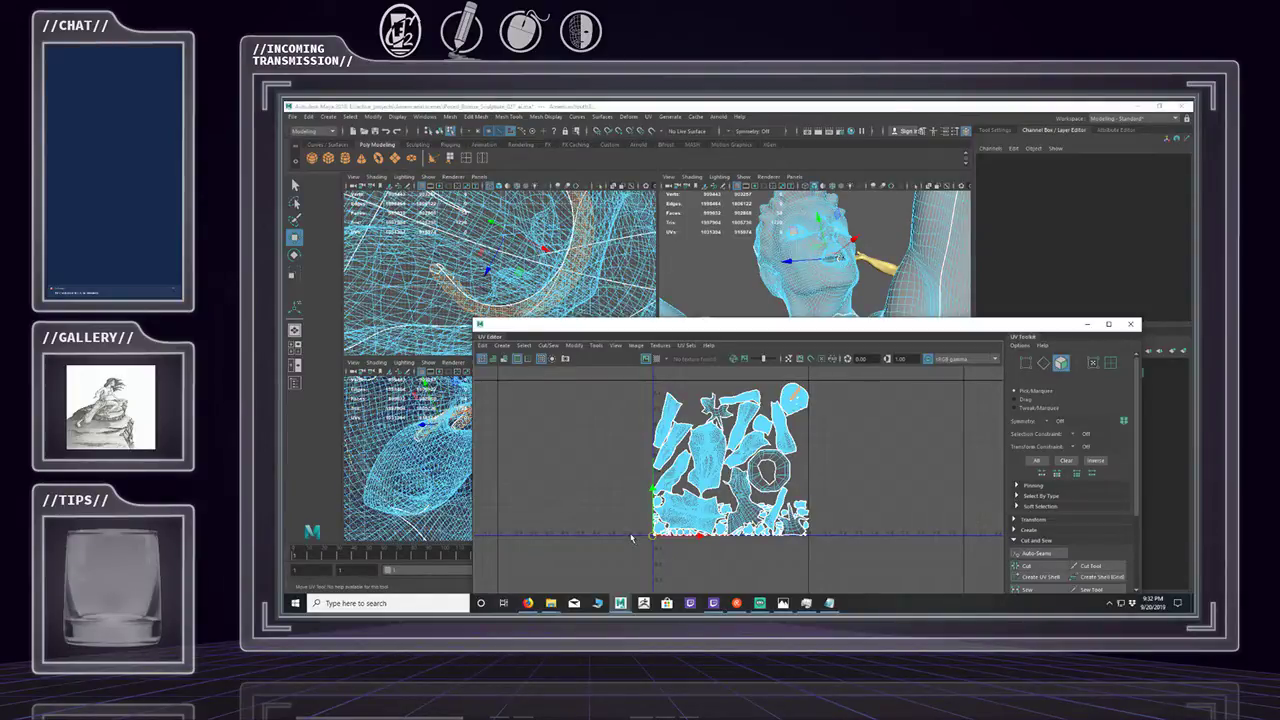
left_click_drag(652, 536, 631, 537)
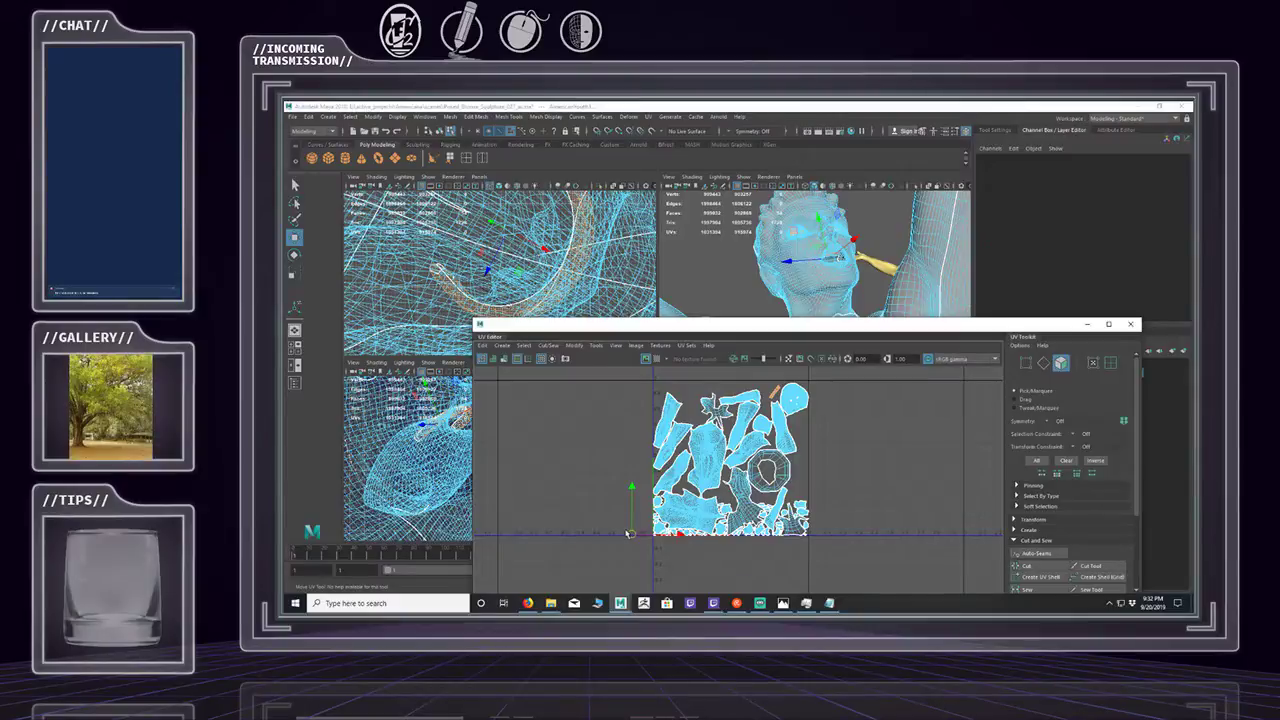
left_click_drag(629, 534, 622, 534)
key("ctrl+z")
key("ctrl+z")
left_click_drag(643, 569, 625, 540)
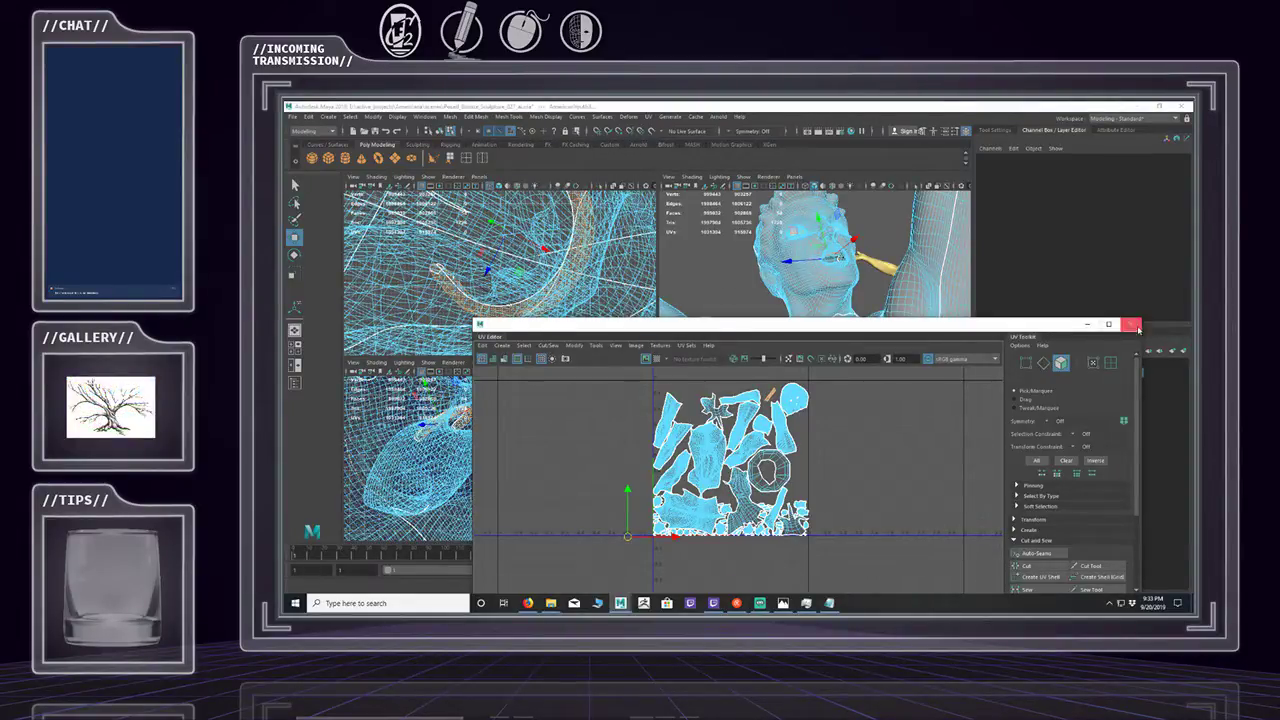
Save the scene with the torus arc's strip moved into the sculpture's UV layout and return to the Move tool.
left_click(293, 116)
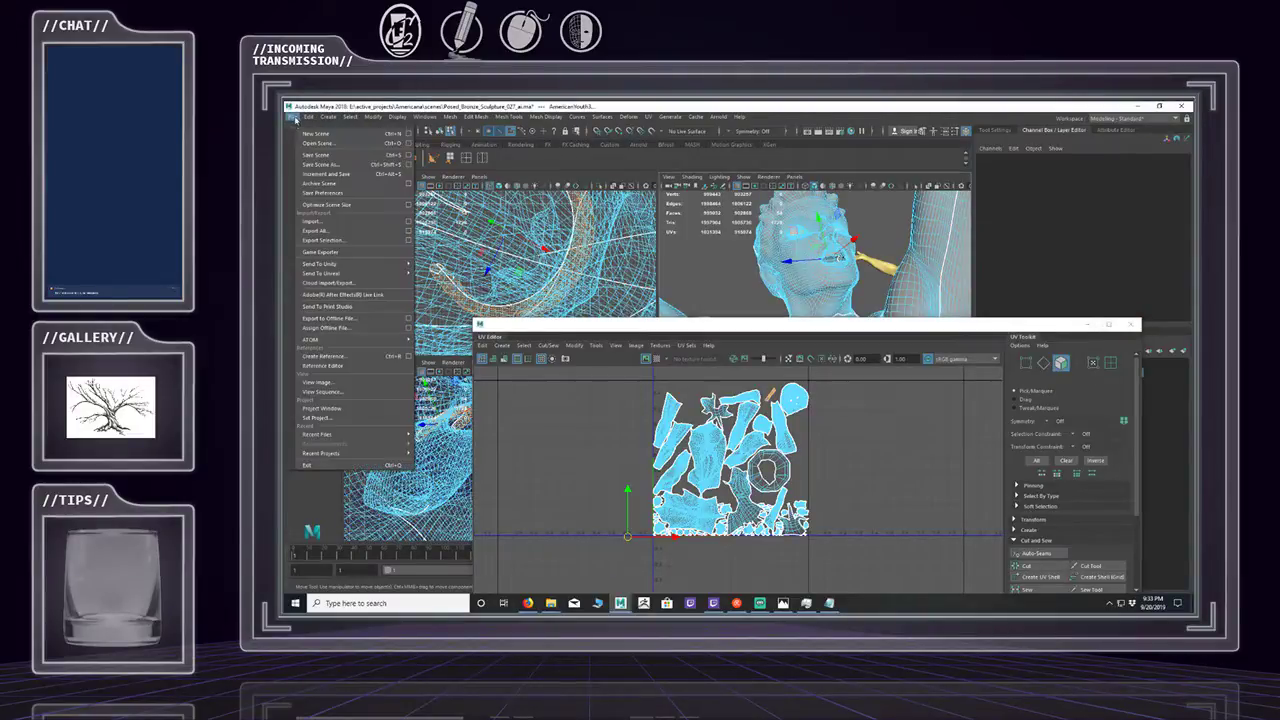
left_click(312, 155)
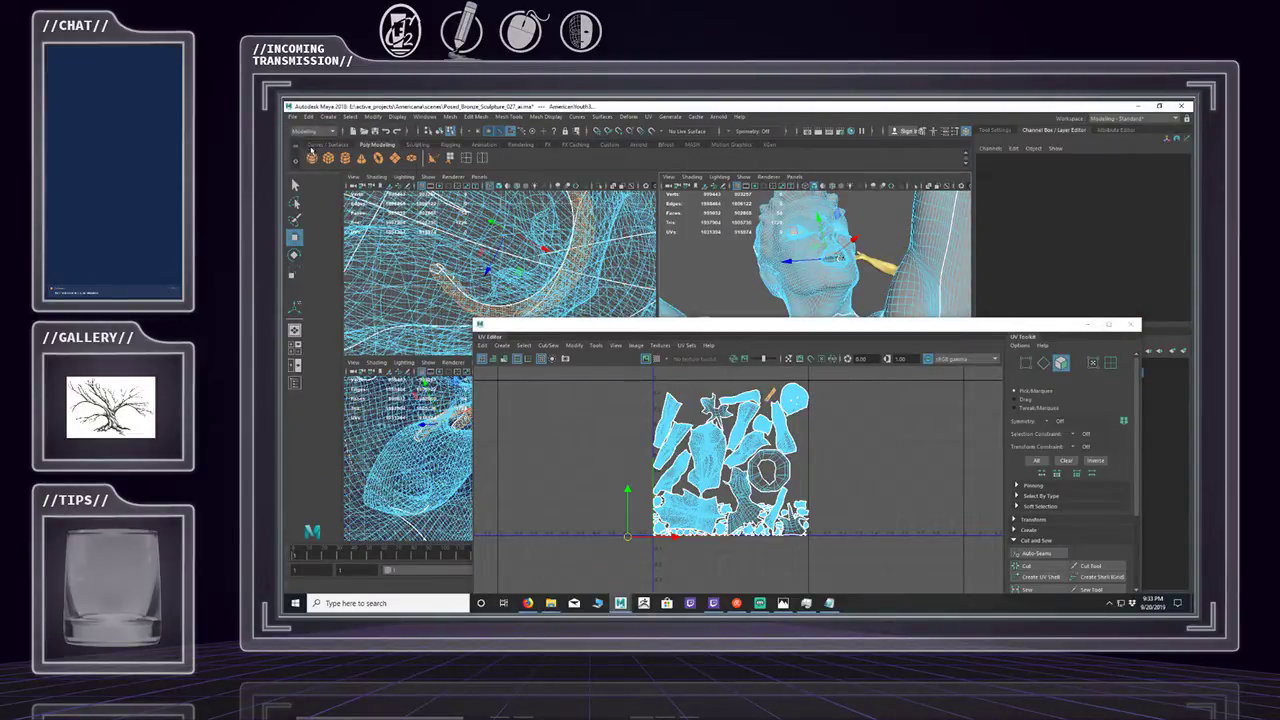
left_click(293, 116)
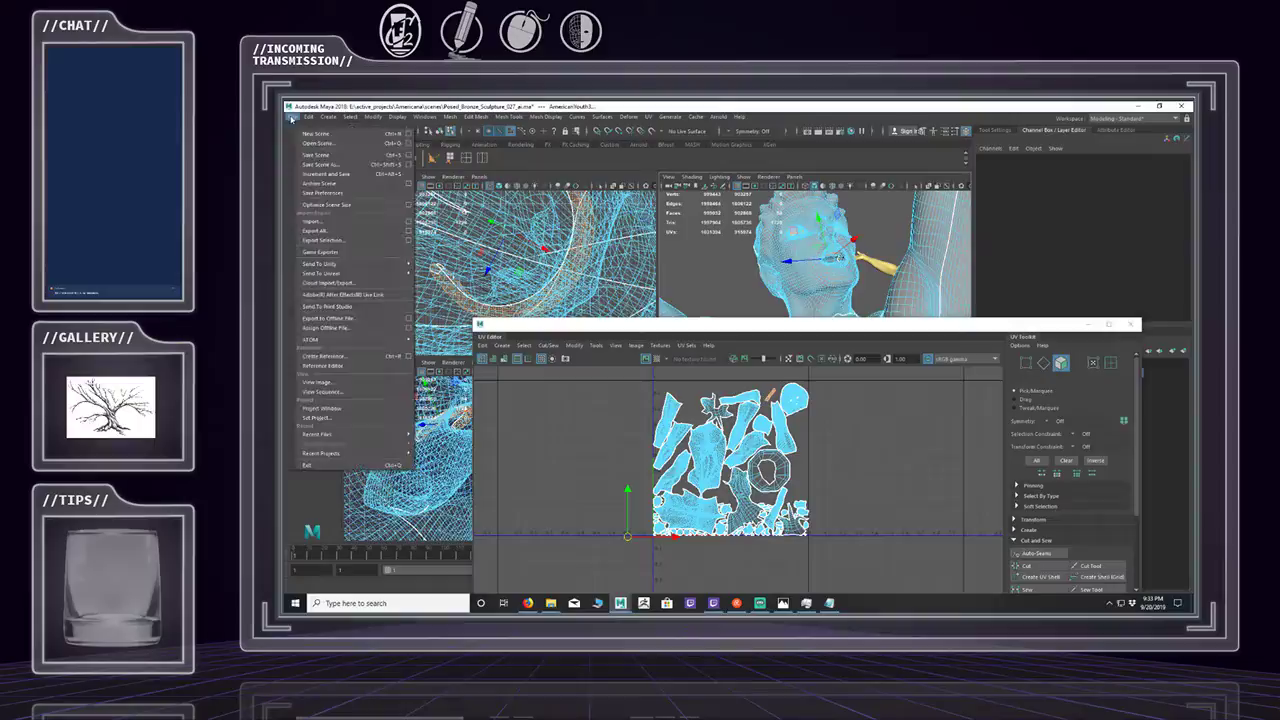
left_click(312, 162)
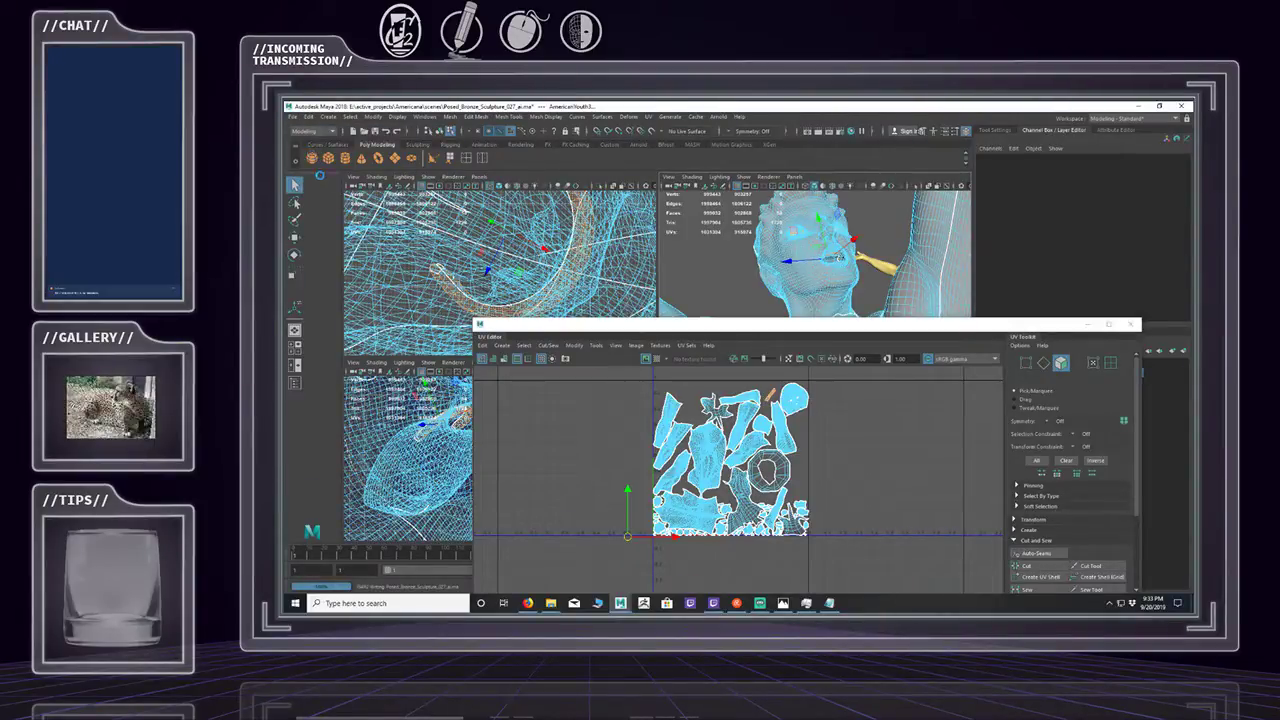
key("w")
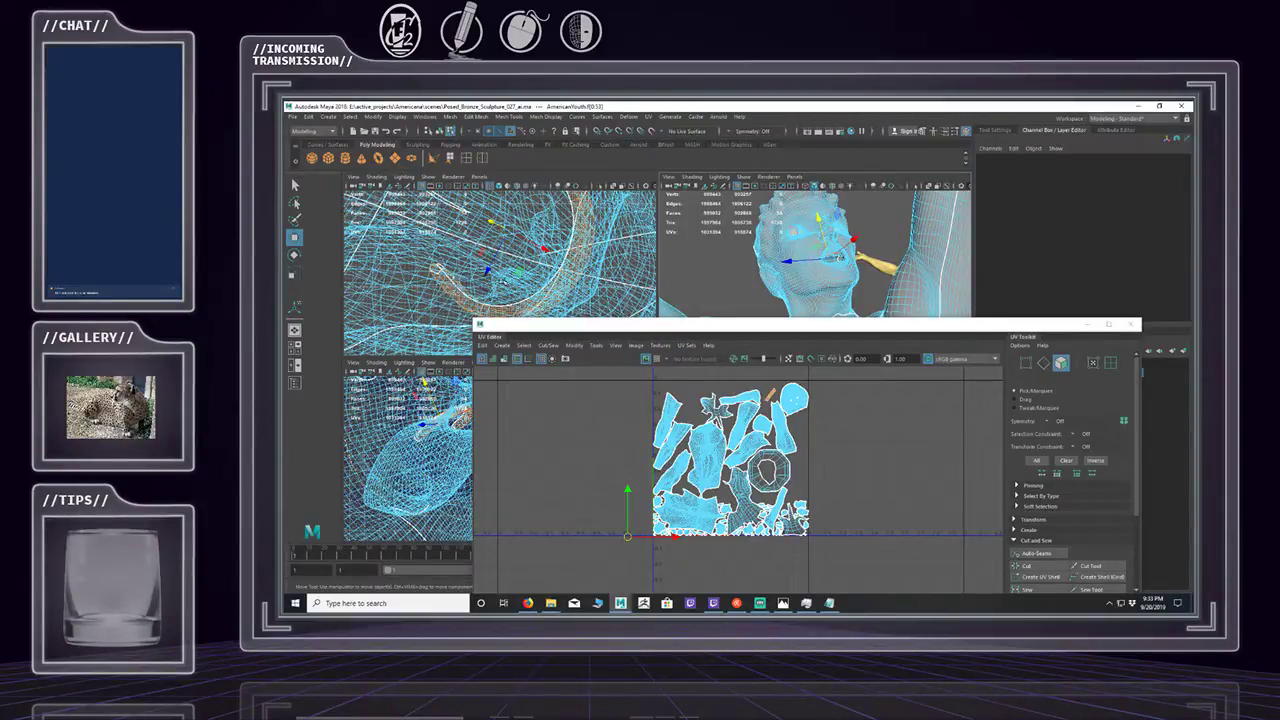
Reposition the UV Editor window over the viewports and fit the sculpture's whole UV layout inside it.
scroll(751, 434, "up", 3)
scroll(751, 434, "up", 2)
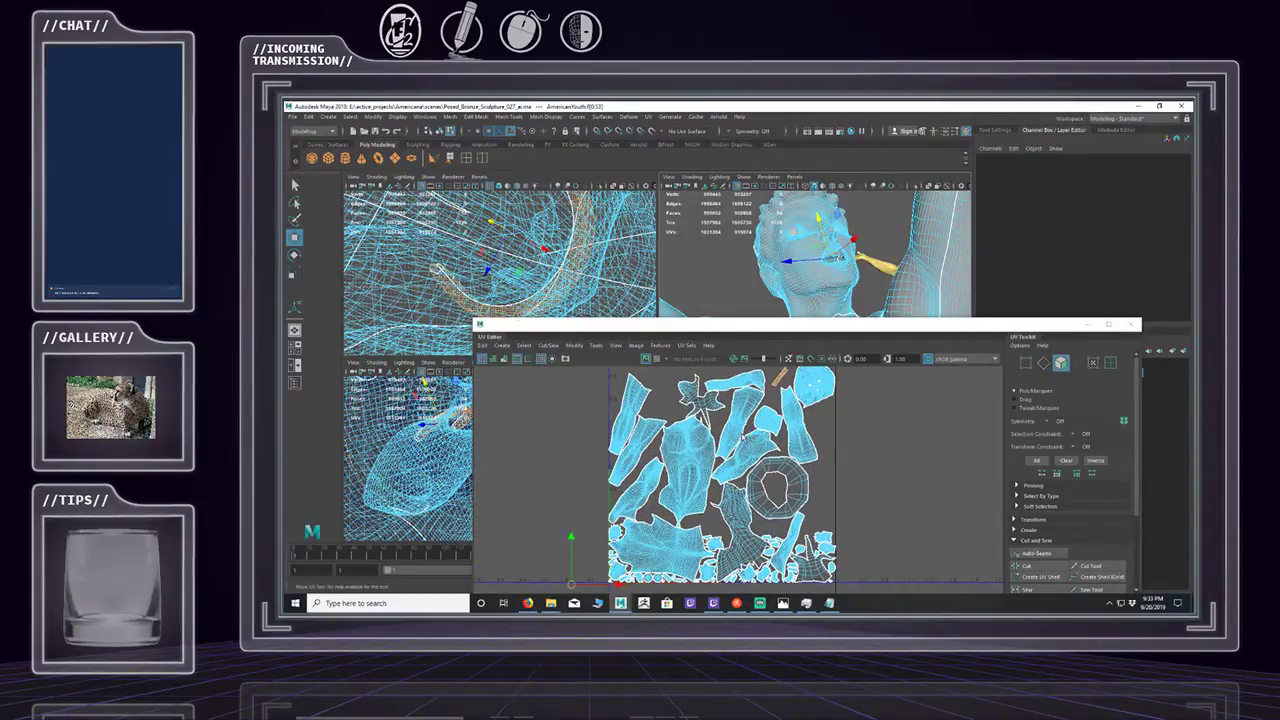
middle_click_drag(751, 434, 753, 444, "alt")
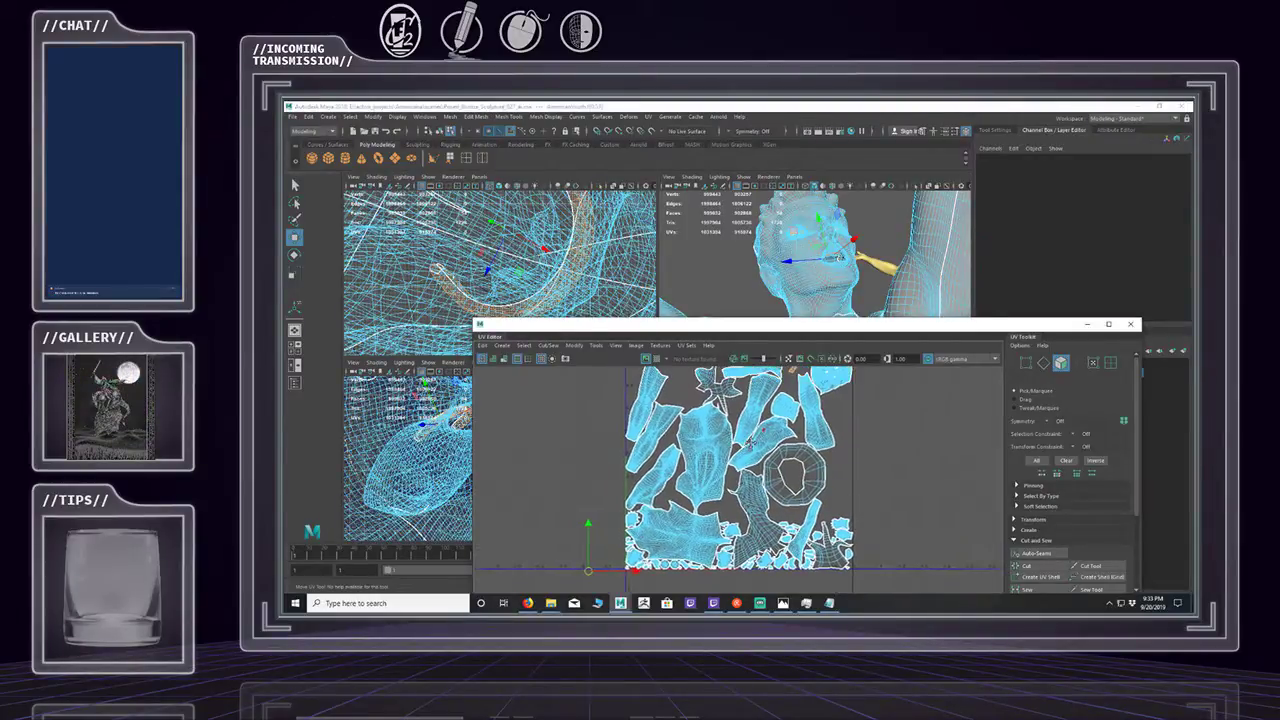
right_click_drag(753, 444, 727, 448, "alt")
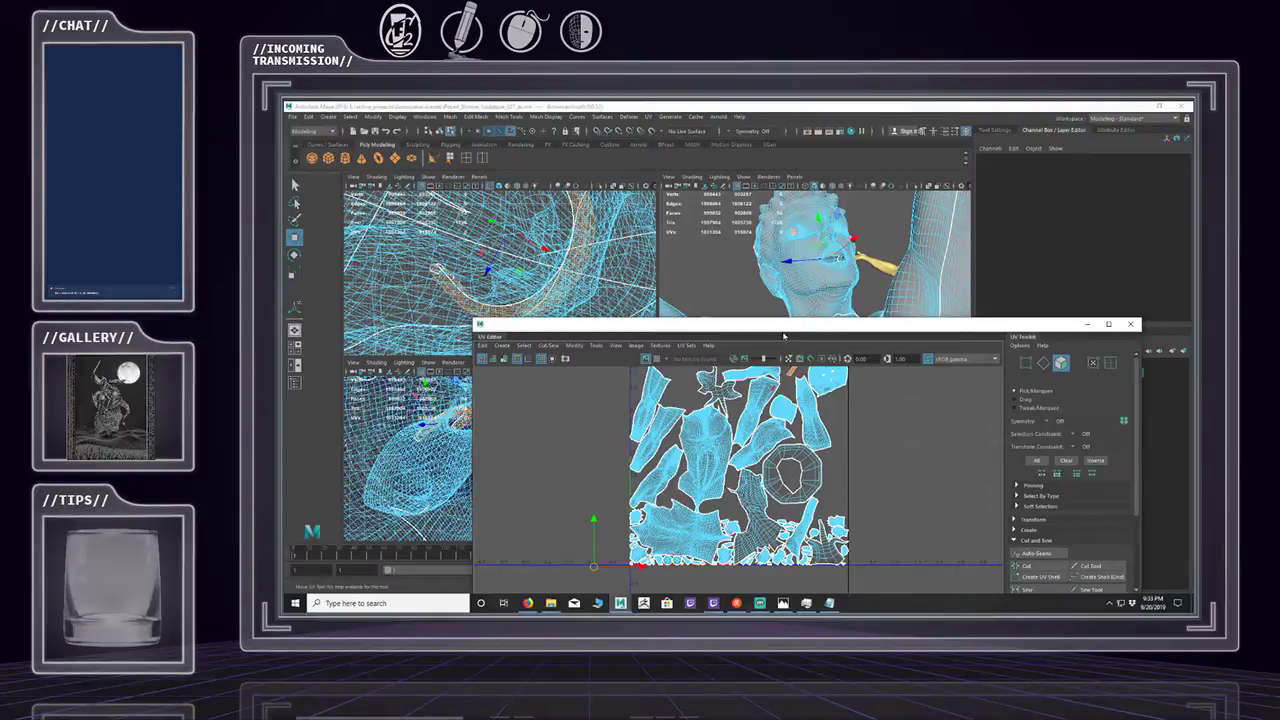
left_click_drag(784, 334, 749, 220)
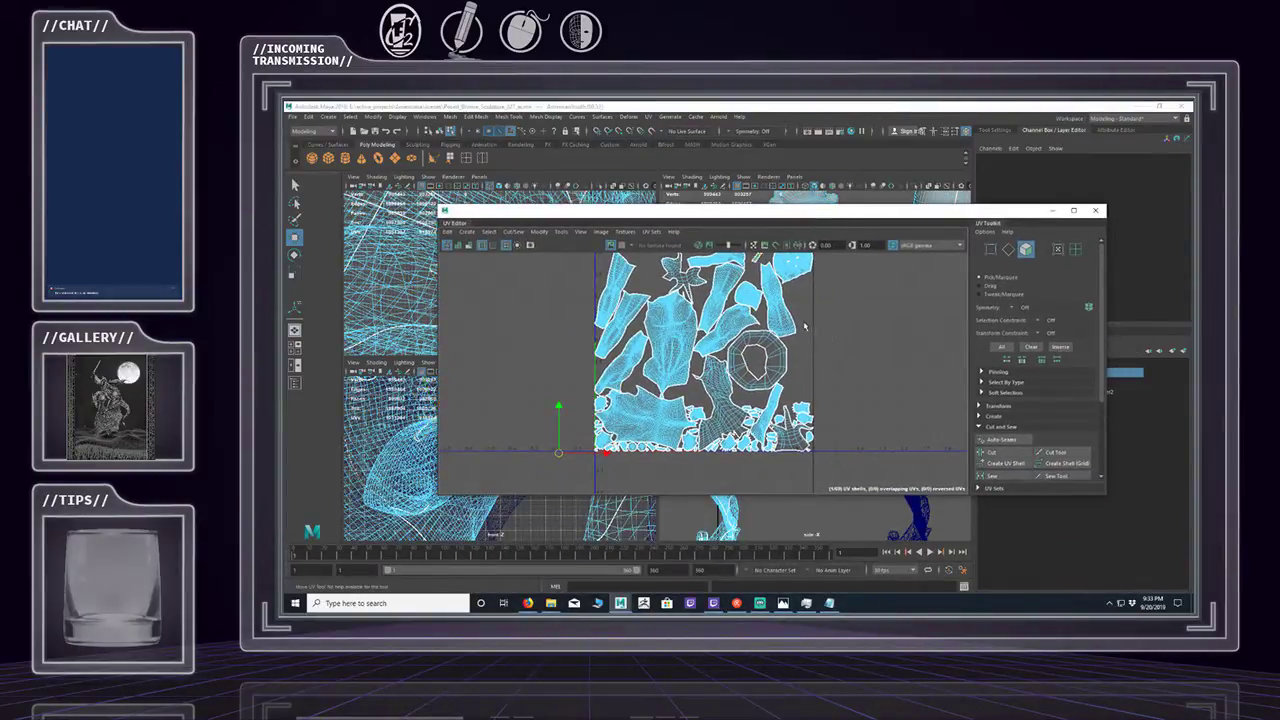
mouse_move(805, 326)
middle_mouse_down("alt")
mouse_move(811, 356)
mouse_move(792, 346)
middle_mouse_up("alt")
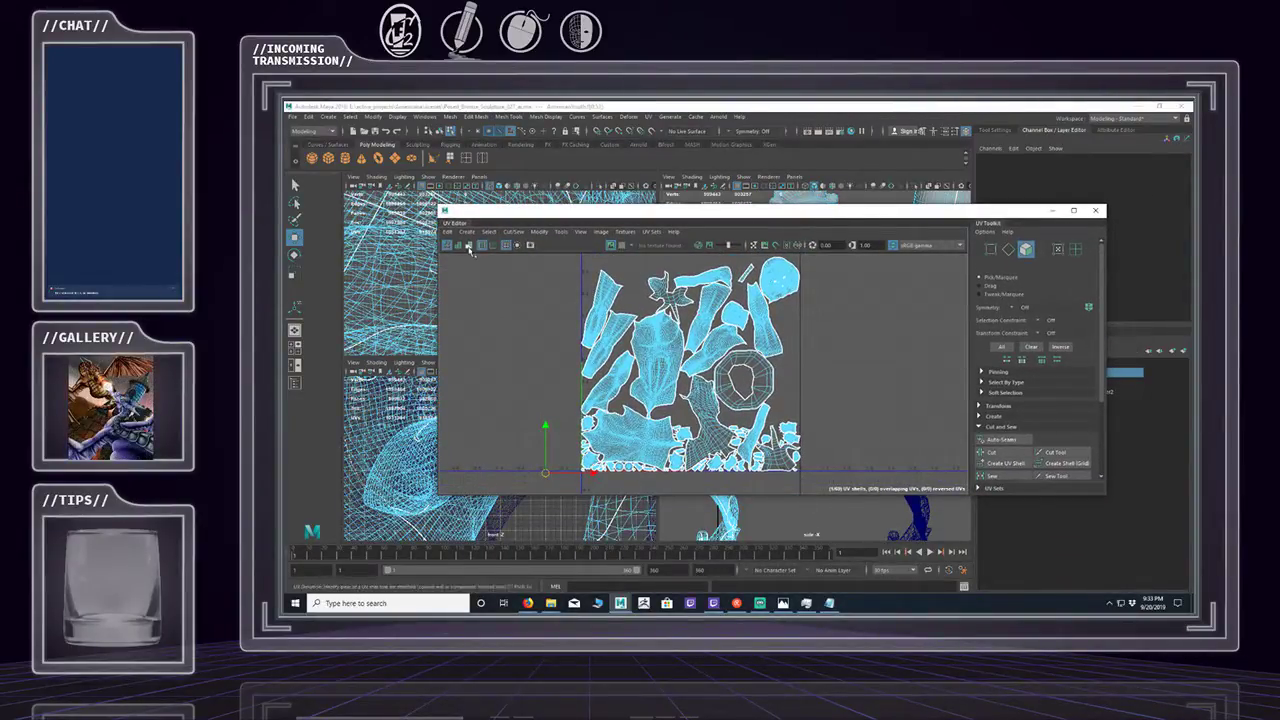
left_click(467, 232)
mouse_move(447, 234)
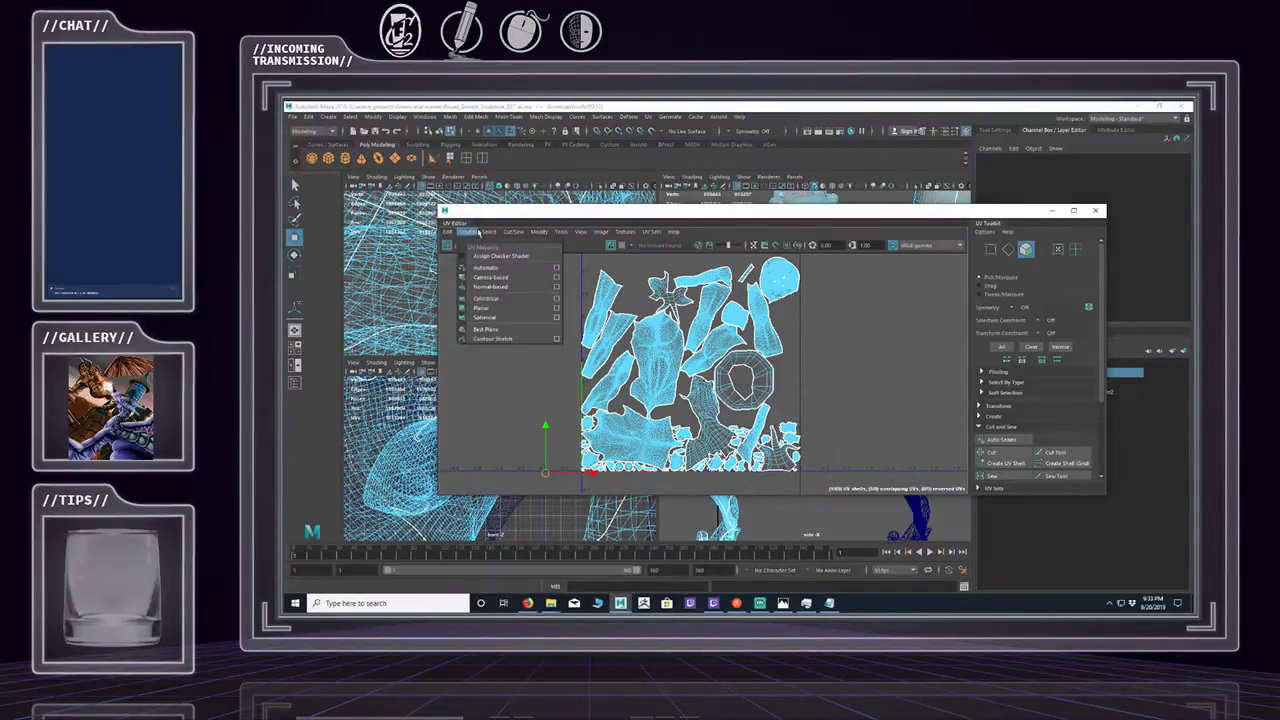
mouse_move(561, 232)
mouse_move(628, 234)
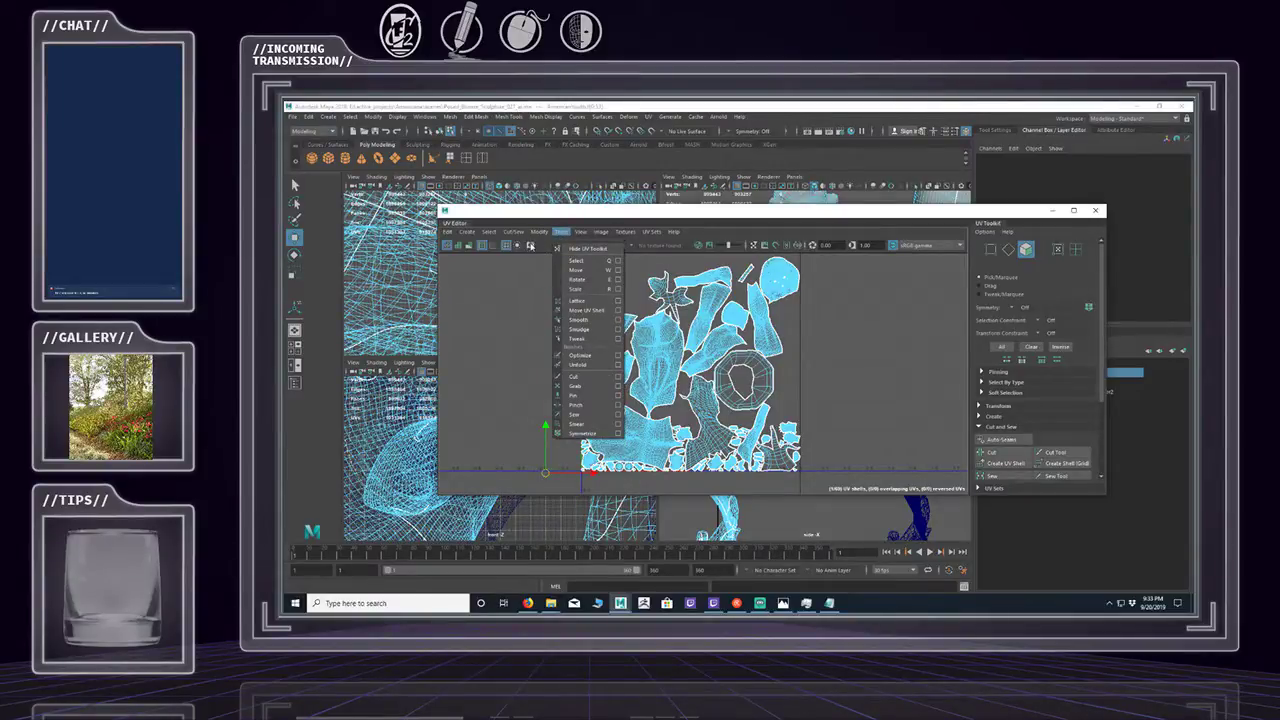
left_click(523, 295)
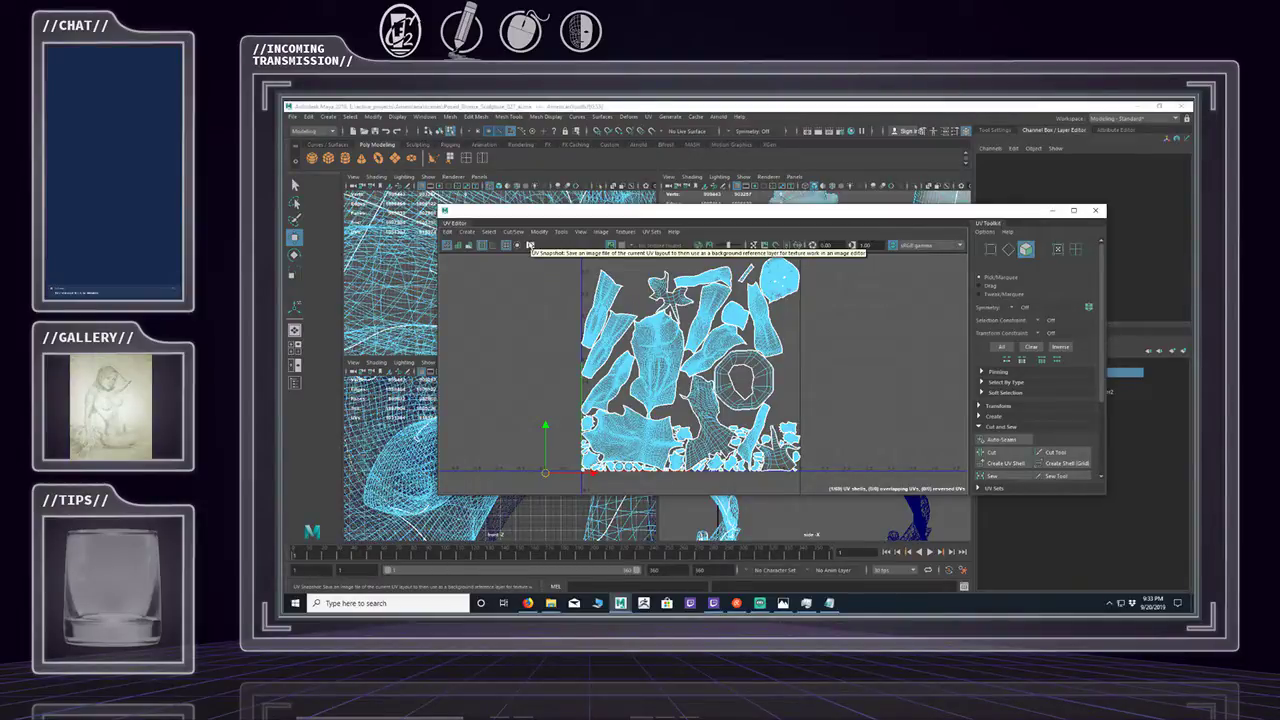
Open the UV Snapshot options and change the end of the file name to UV_AmericanYouth in the existing Textures path.
left_click(530, 245)
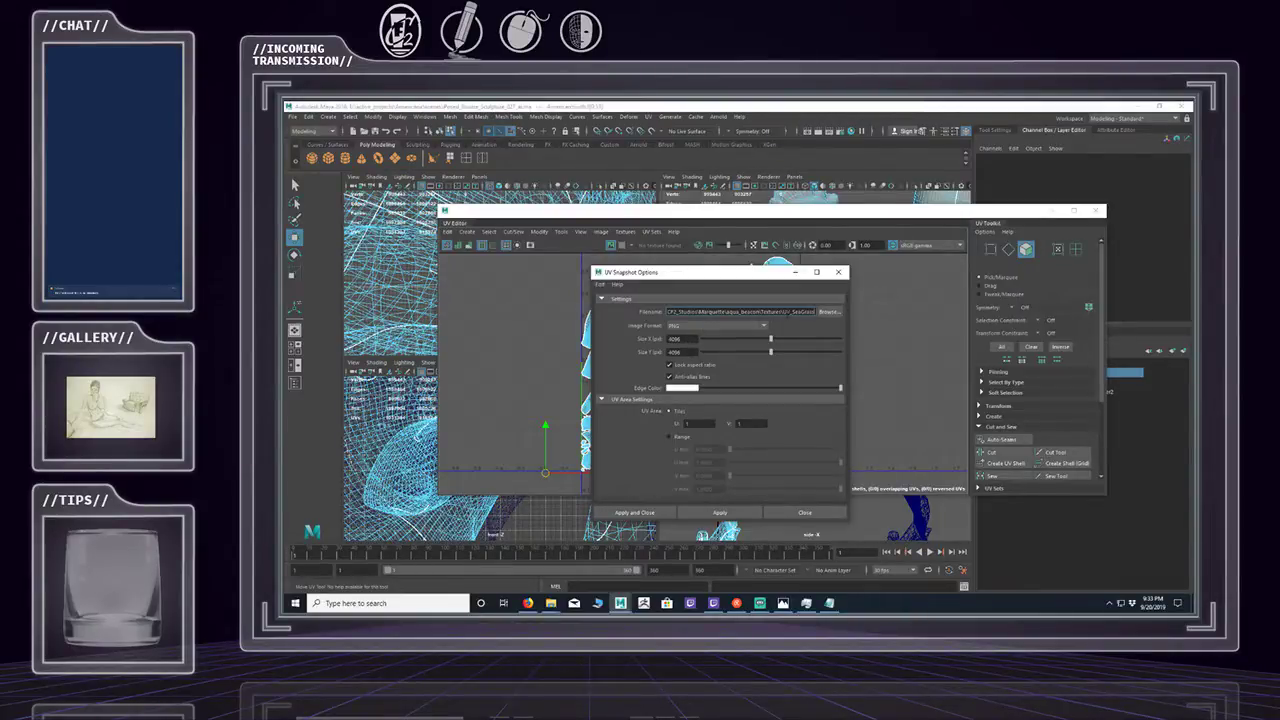
type("V")
left_click_drag(784, 311, 842, 314)
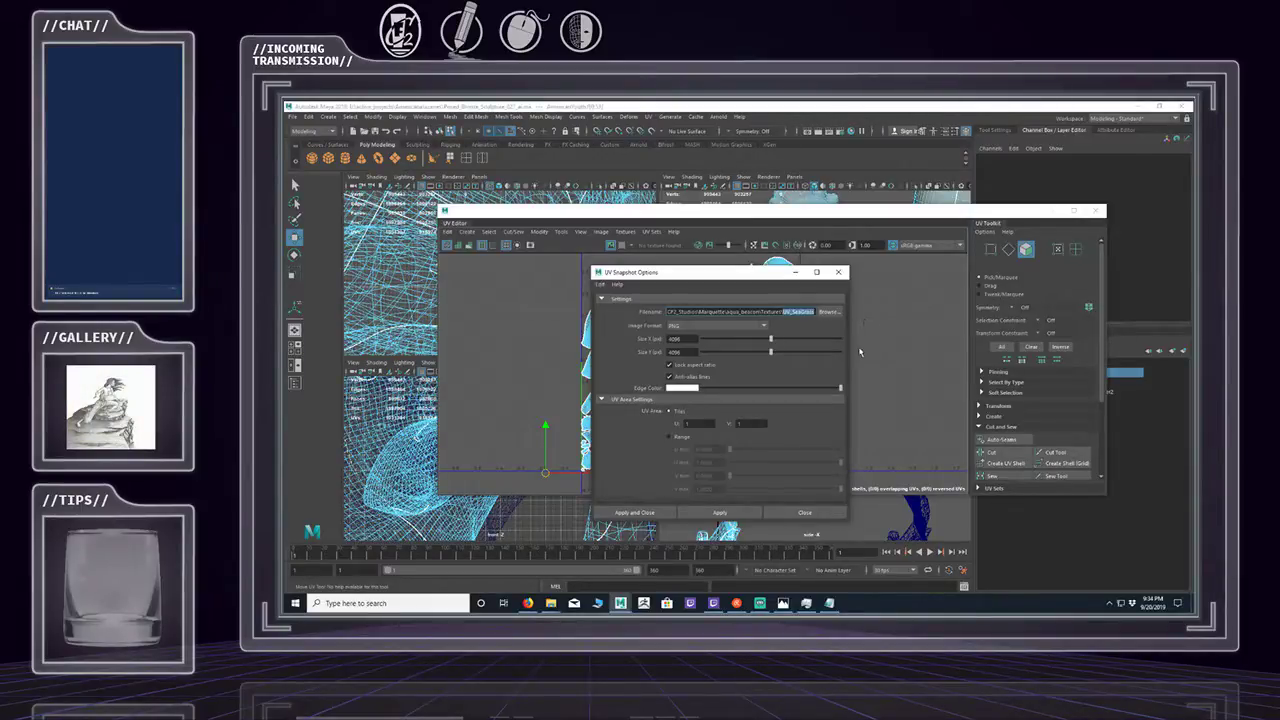
left_click(797, 312)
left_click_drag(795, 312, 817, 312)
key("BackSpace")
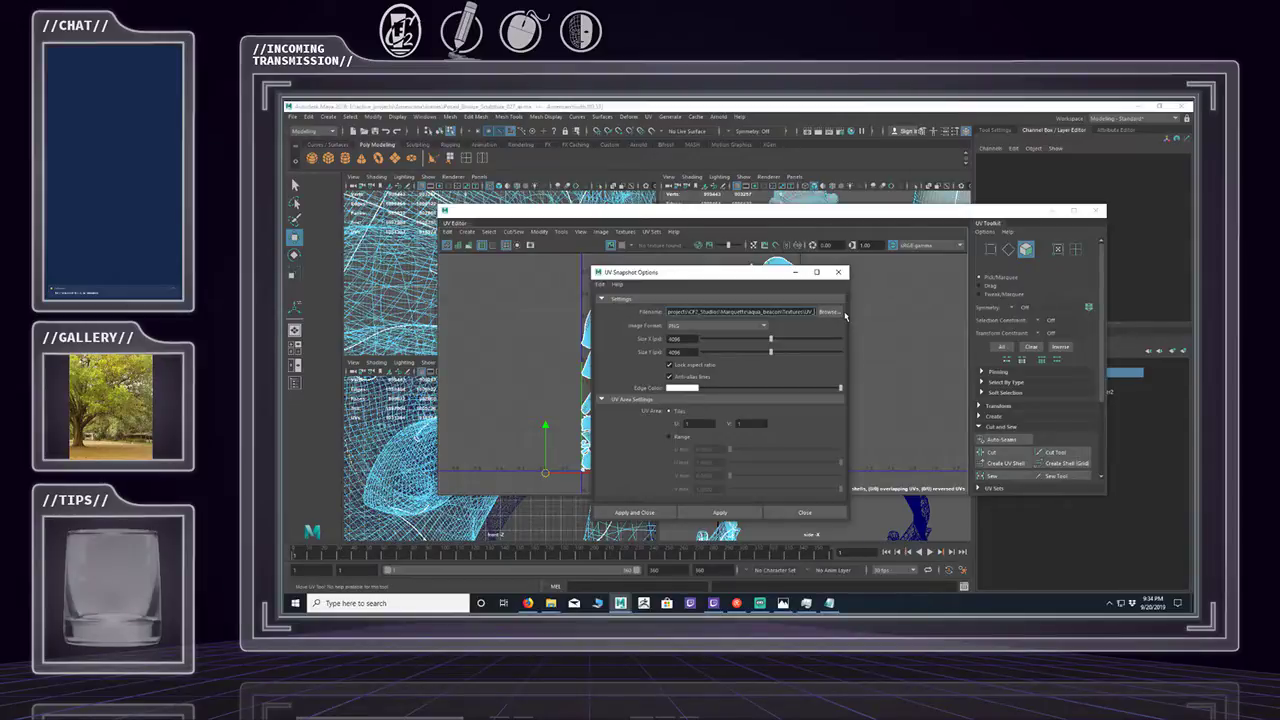
type("AmericanYouth")
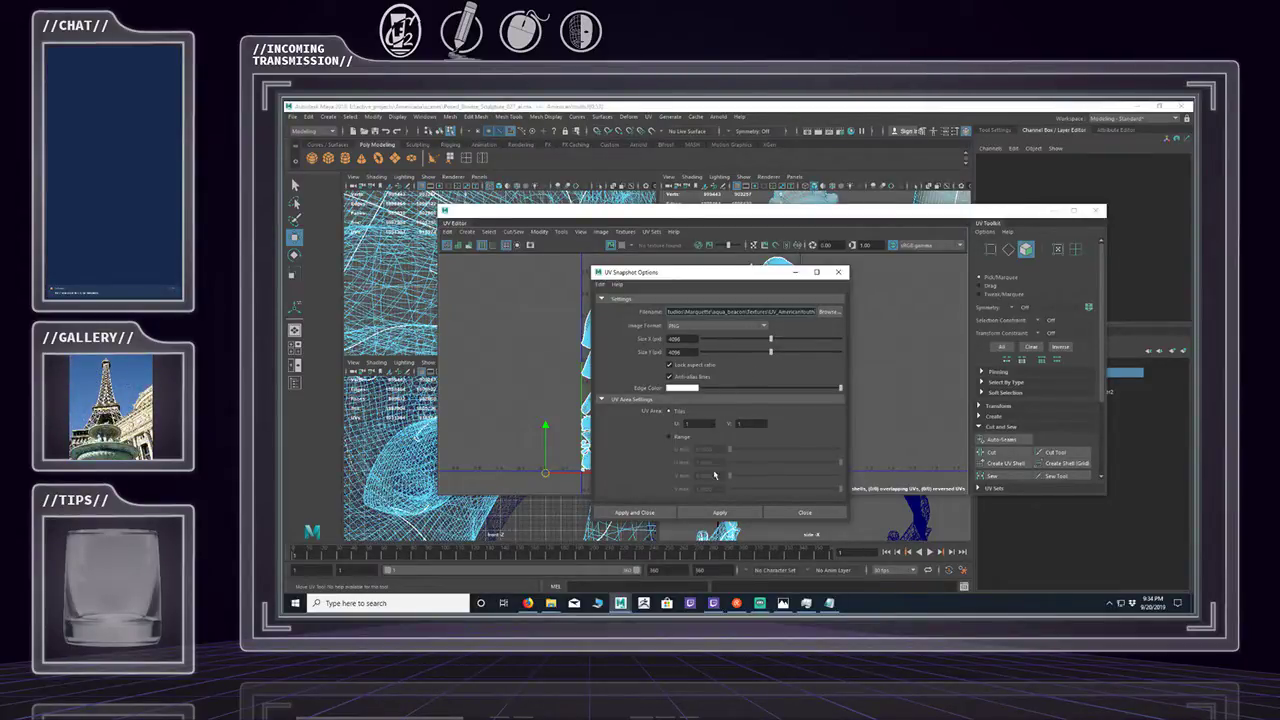
Switch from component to object selection for the sculpture and save its UV snapshot as UV_AmericanYouth.
left_click(634, 512)
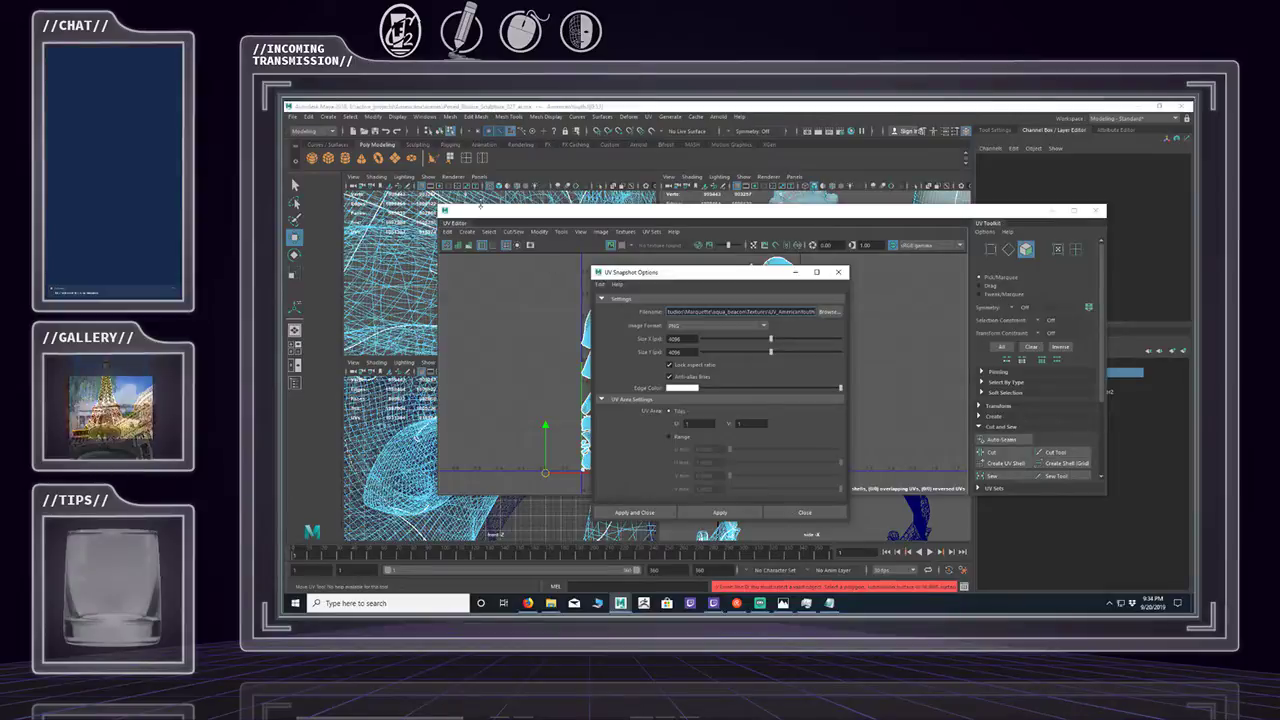
left_click(439, 132)
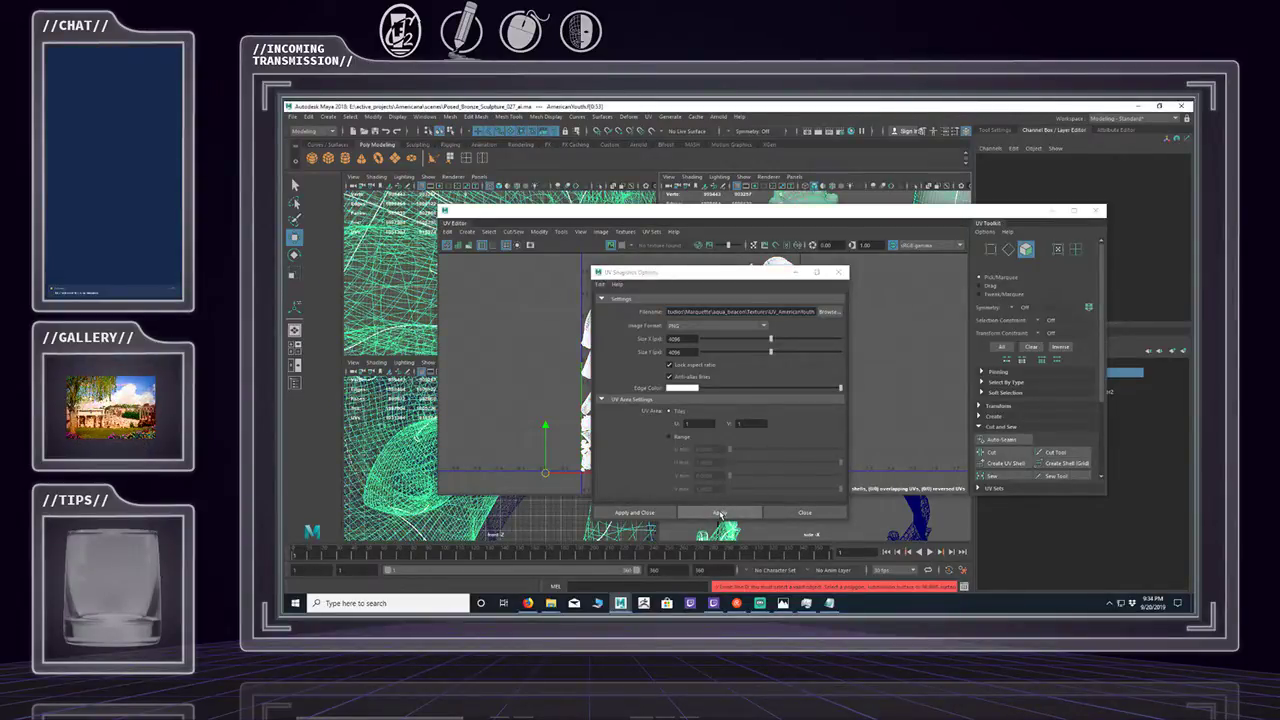
left_click(655, 513)
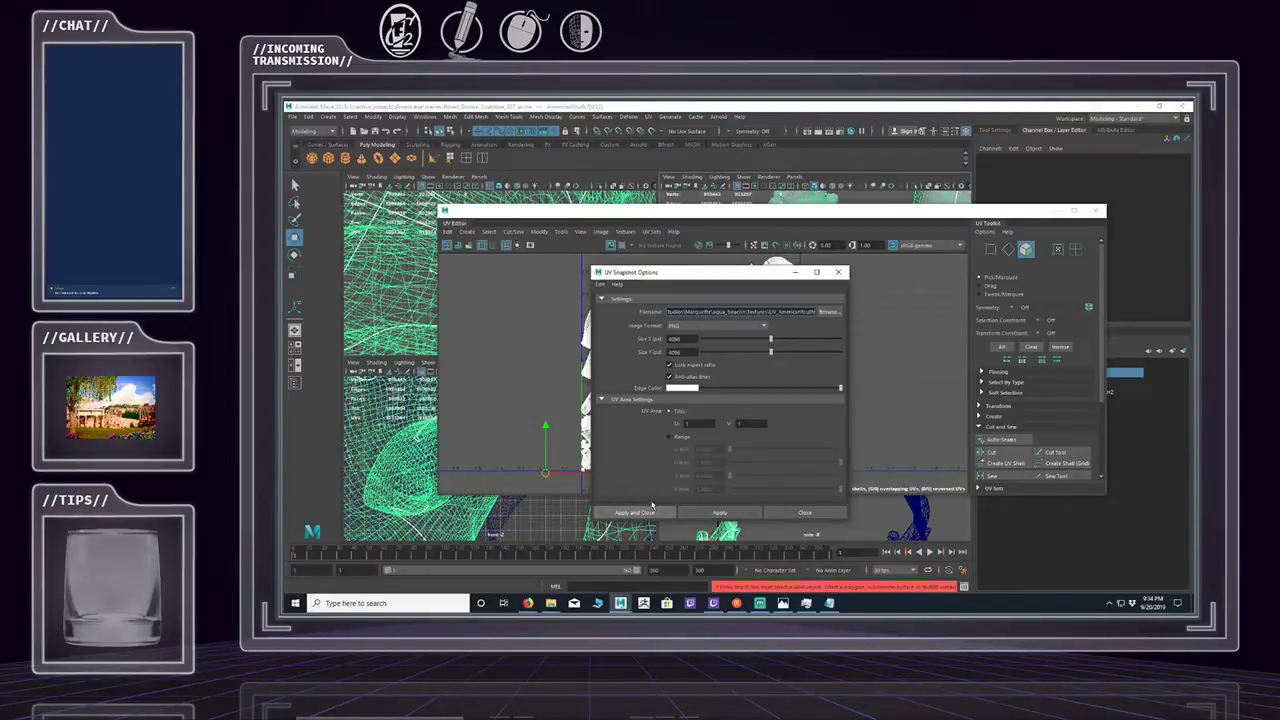
left_click(652, 509)
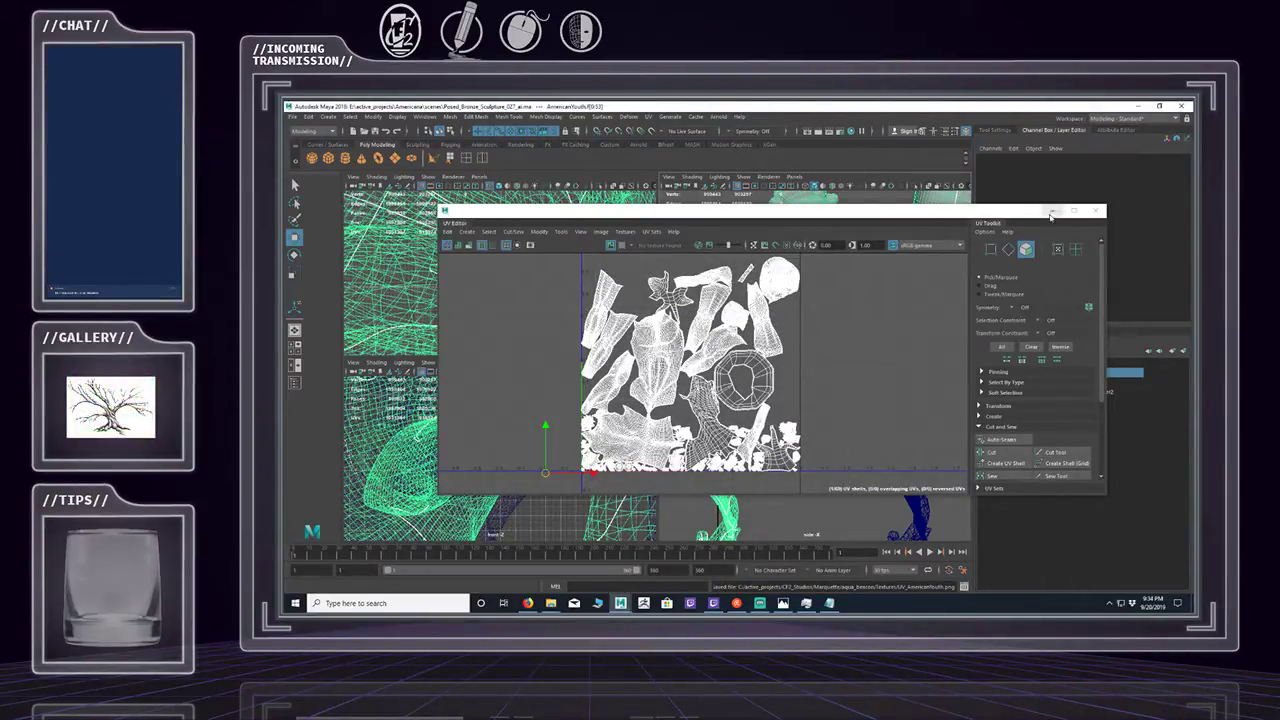
View both figures in the perspective view without the UV Editor, restore the grey sculpture's selection and bring the editor back.
left_click(1096, 210)
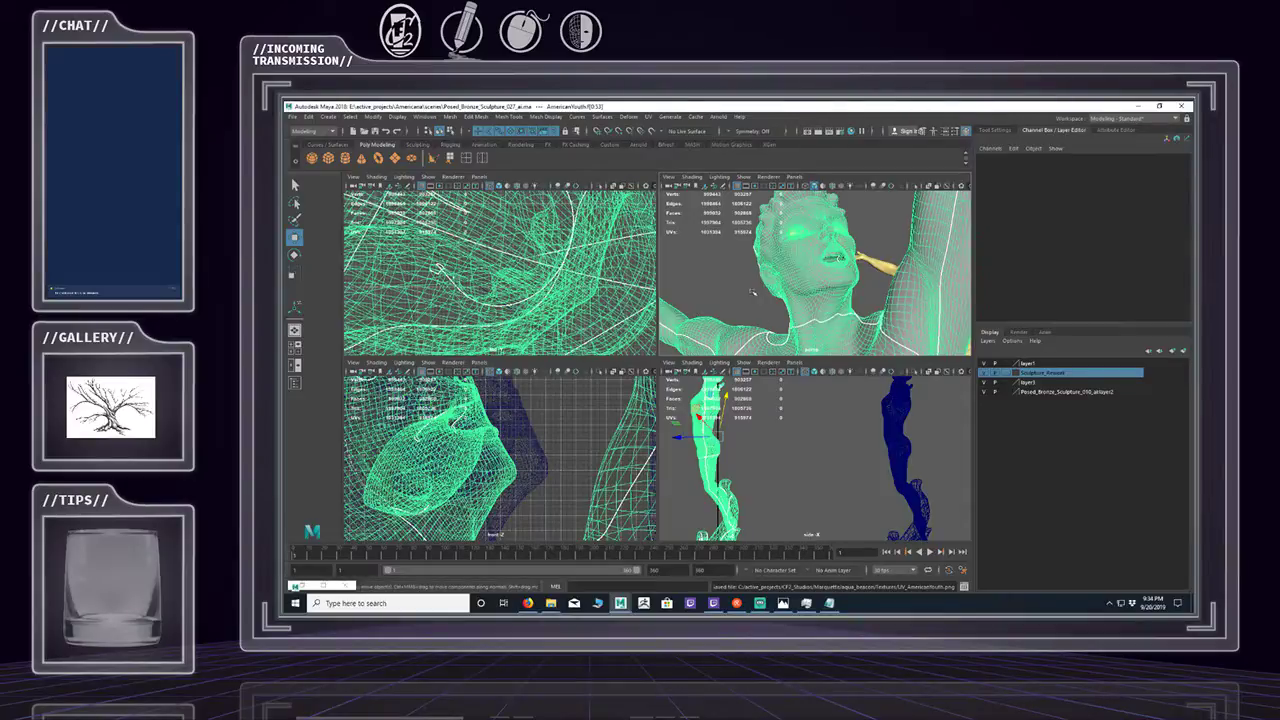
scroll(796, 292, "down", 10)
scroll(796, 298, "up", 2)
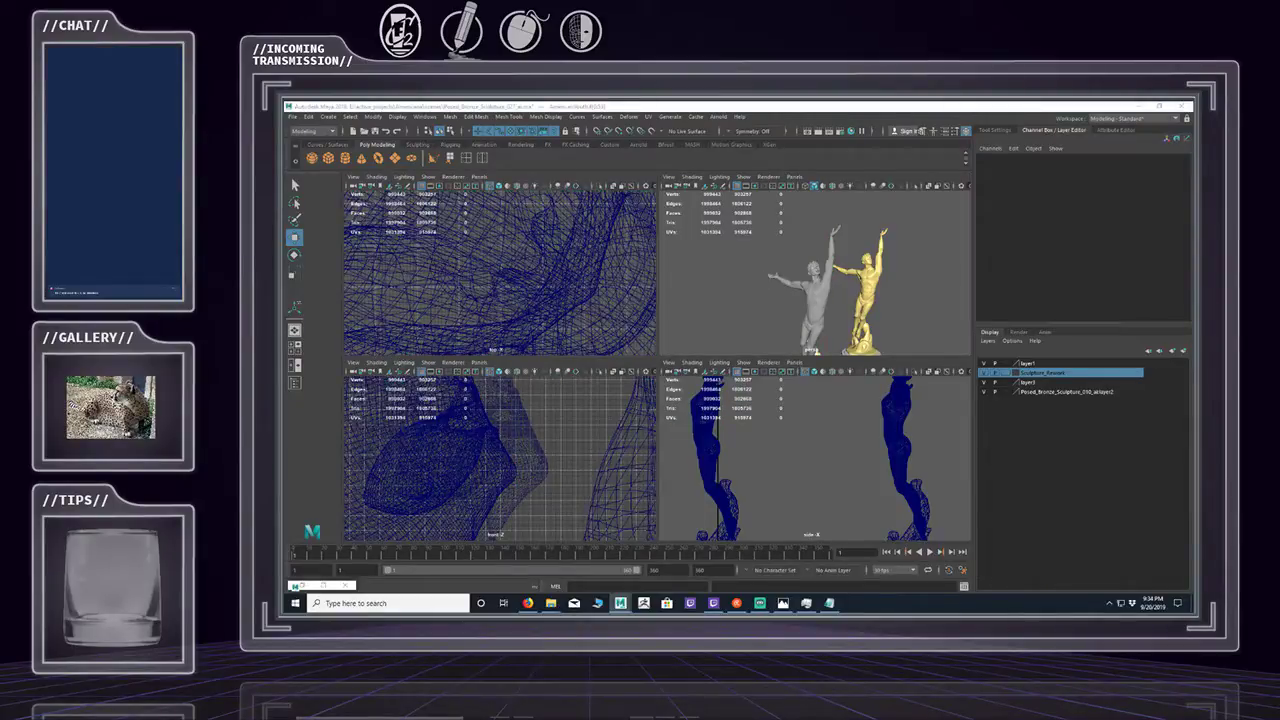
key("ctrl+z")
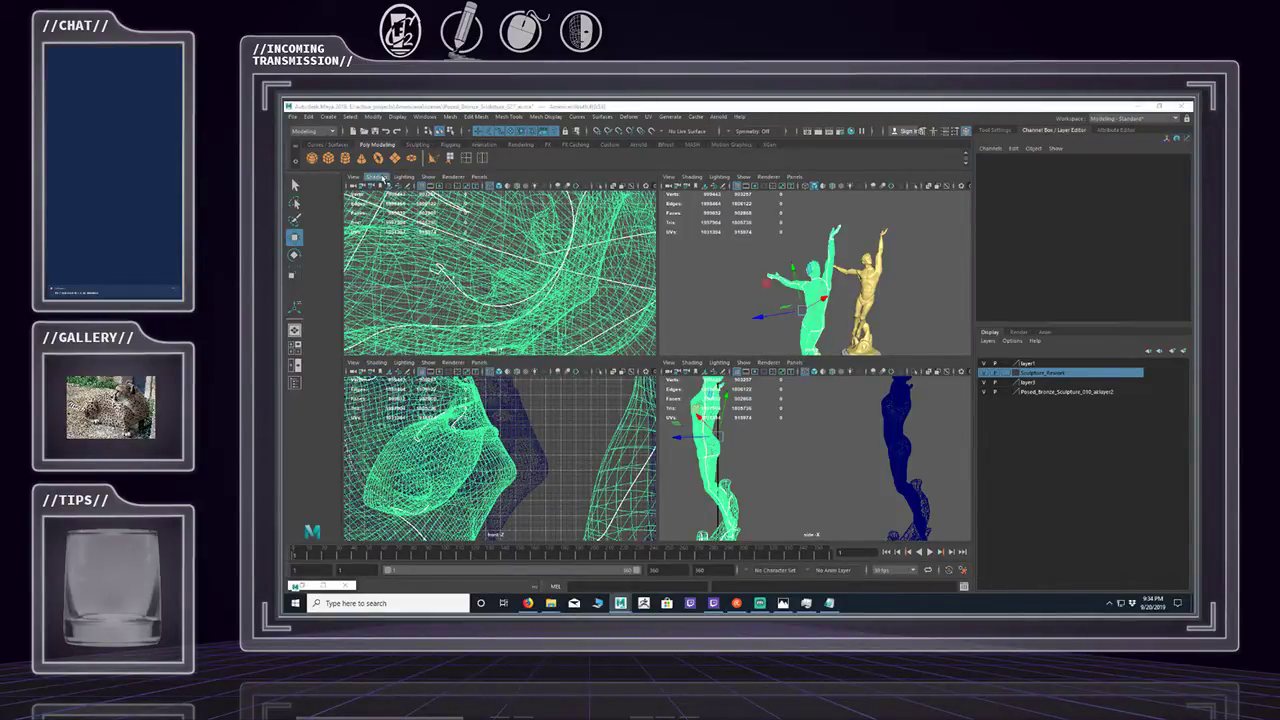
left_click(303, 586)
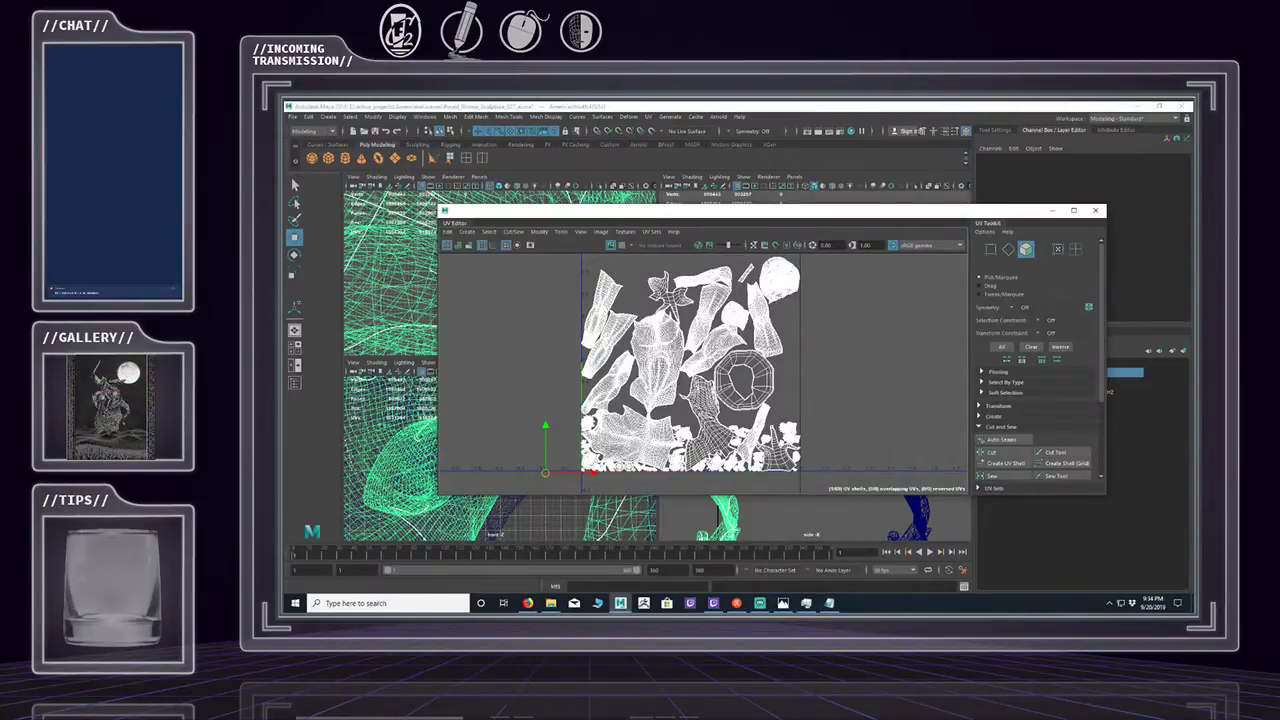
key("ctrl+z")
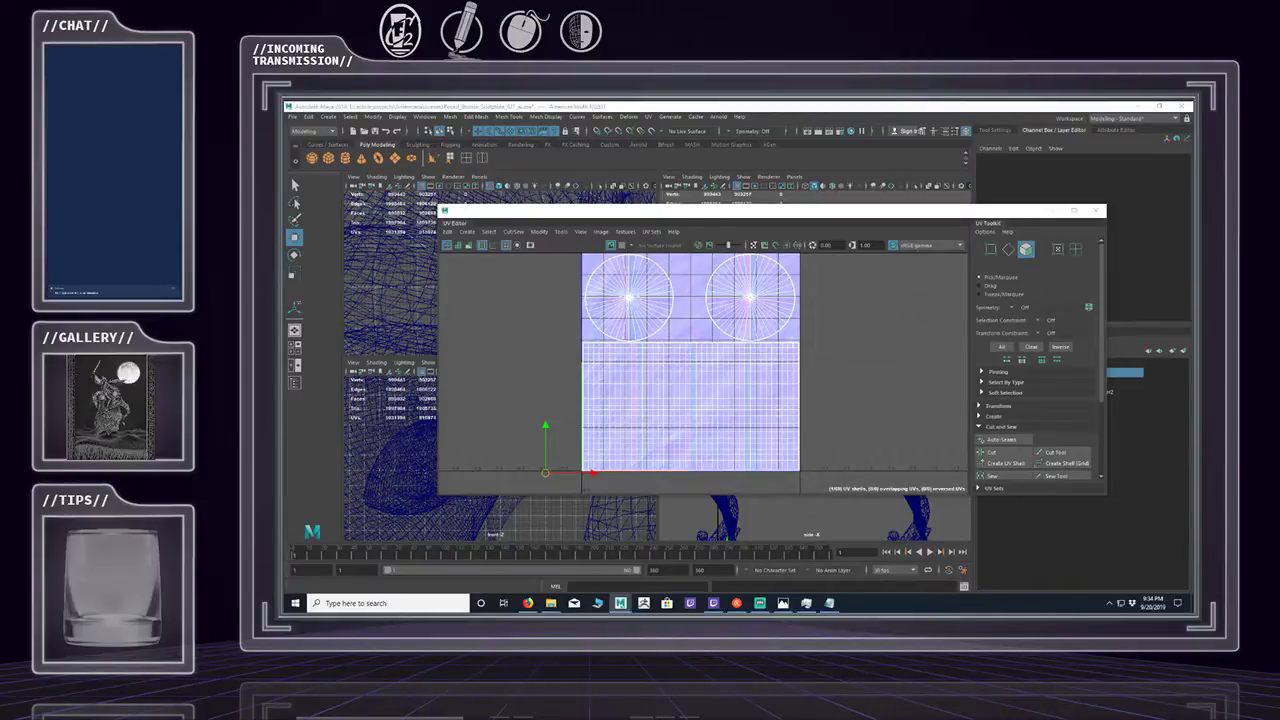
key("shift+z")
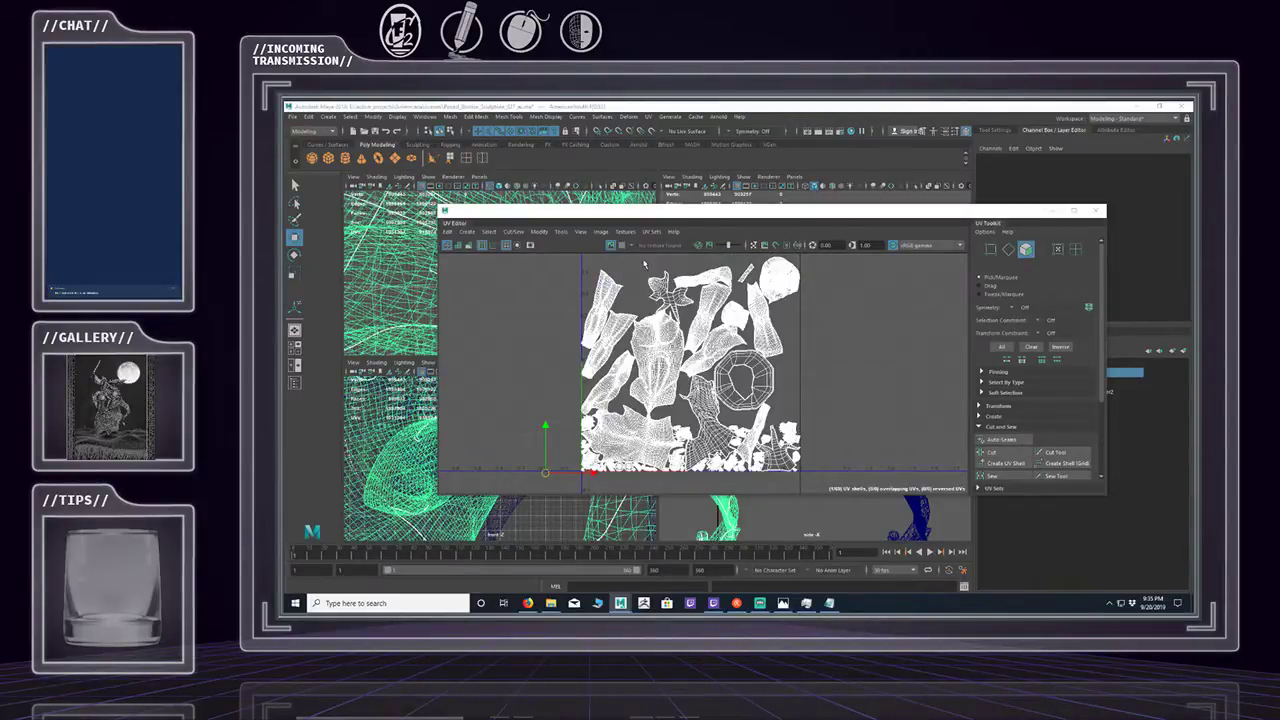
Save the sculpture's UV snapshot again, overwriting the existing UV_AmericanYouth file, and minimize the UV Editor.
left_click(531, 245)
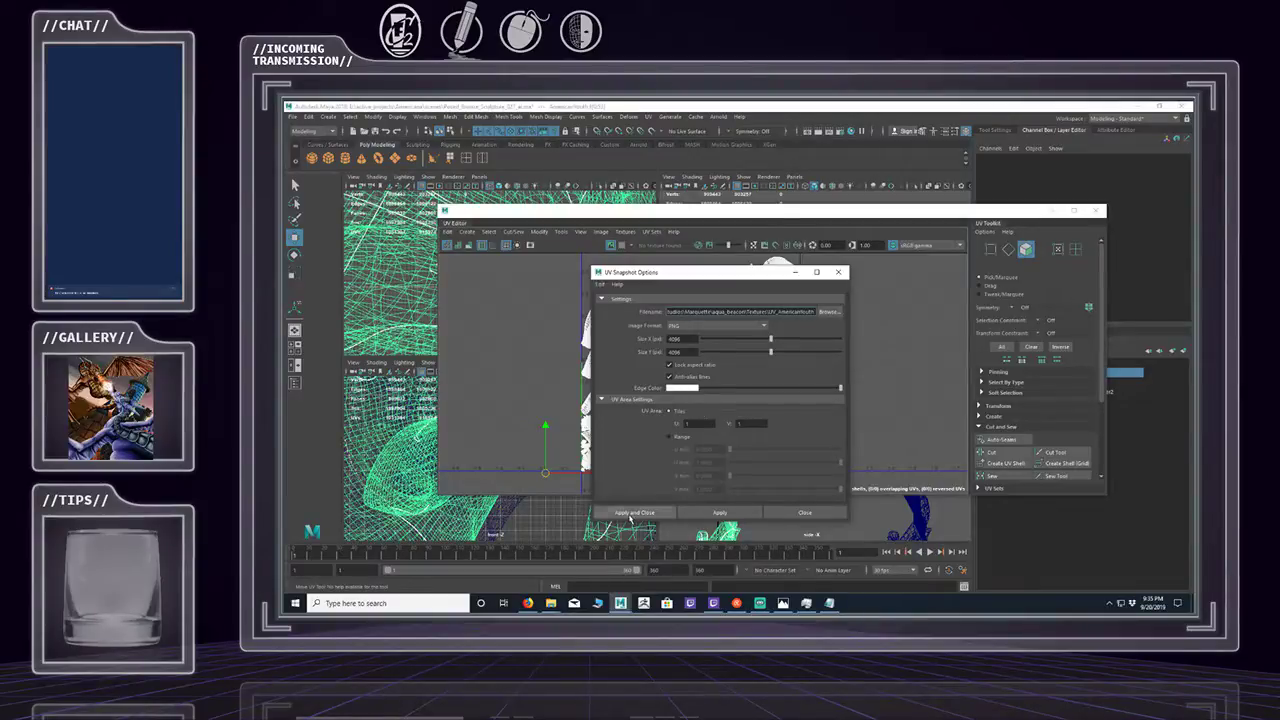
left_click(633, 512)
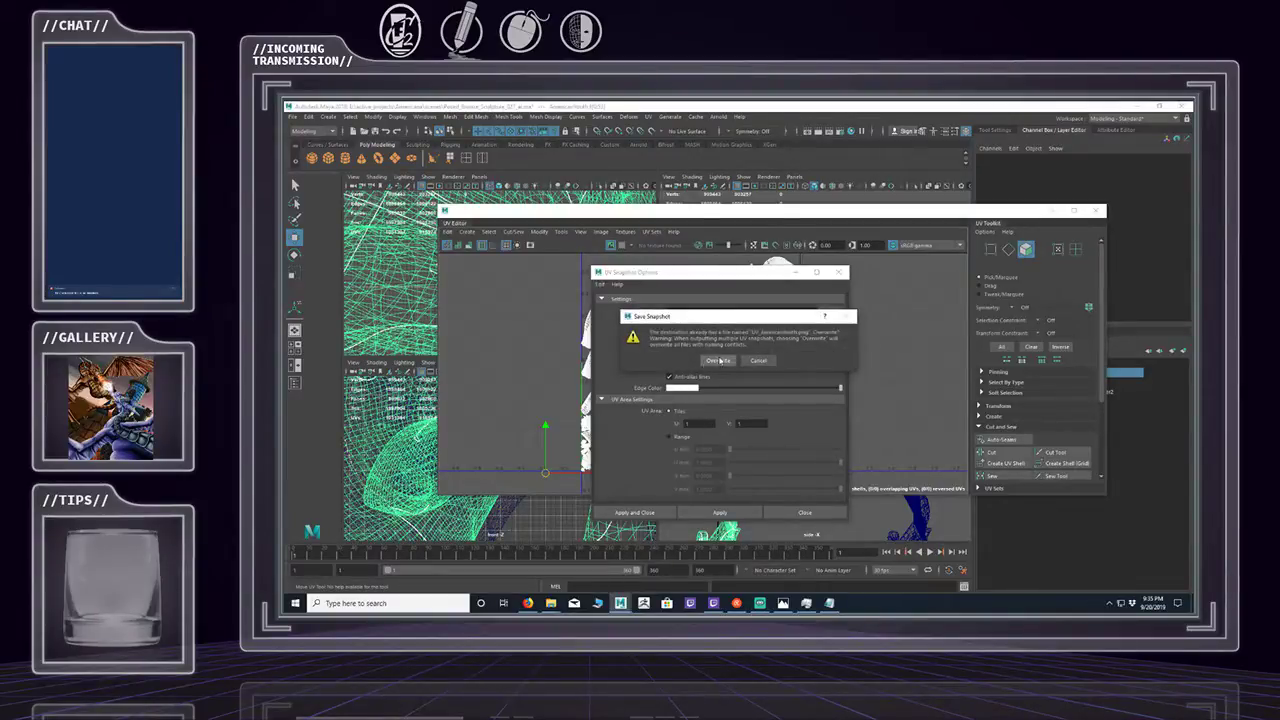
left_click(720, 360)
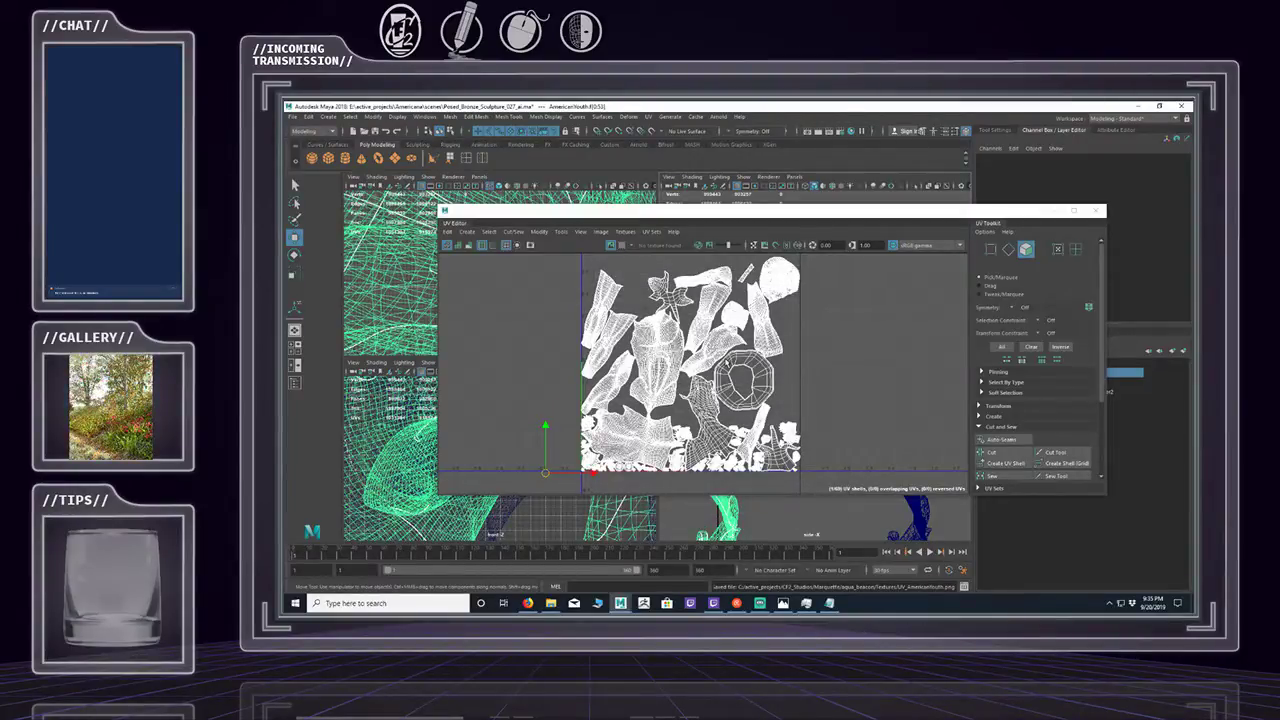
left_click(1053, 211)
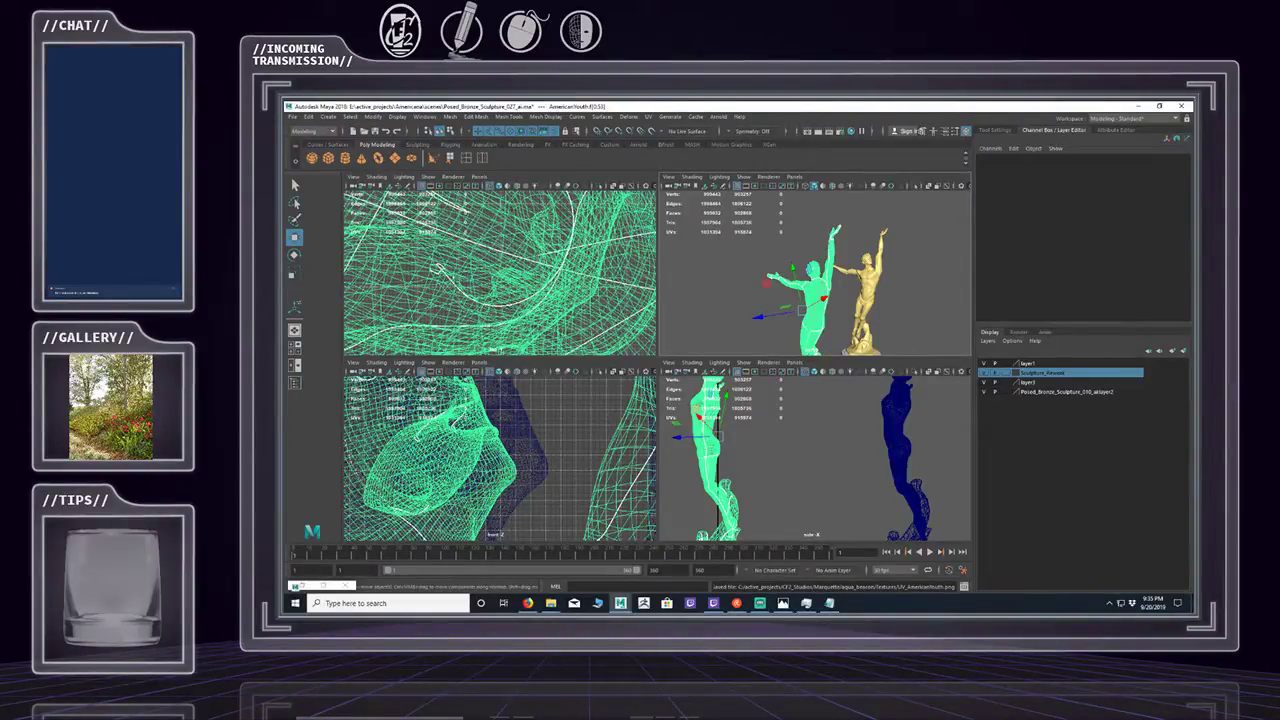
Open the Export Selection options for the grey sculpture and set the file type to OBJexport.
left_click_drag(845, 264, 822, 252, "alt")
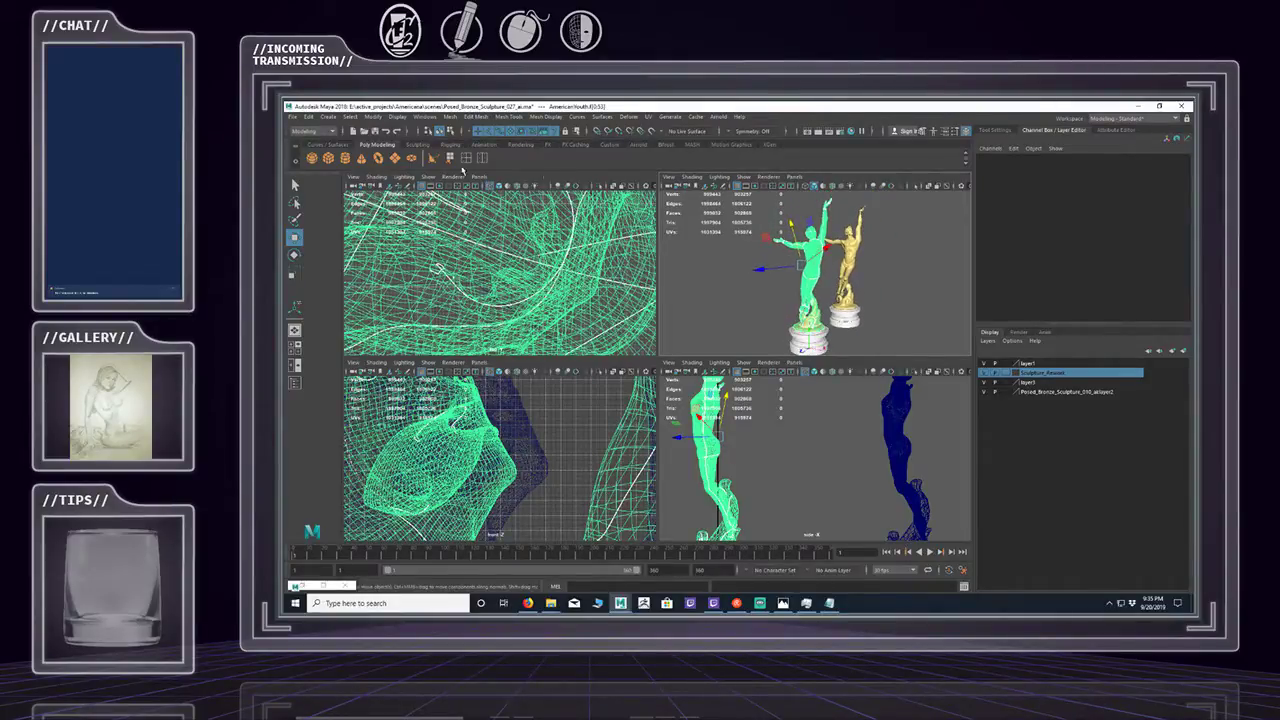
left_click(292, 116)
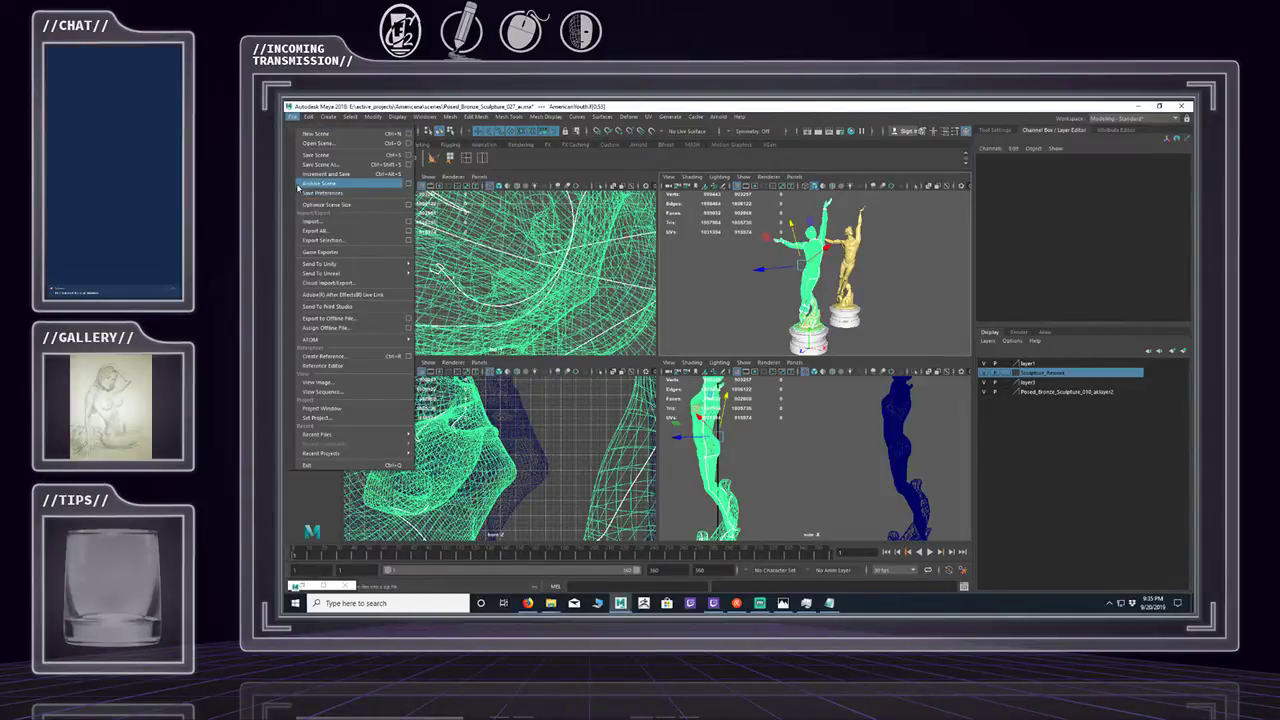
mouse_move(325, 455)
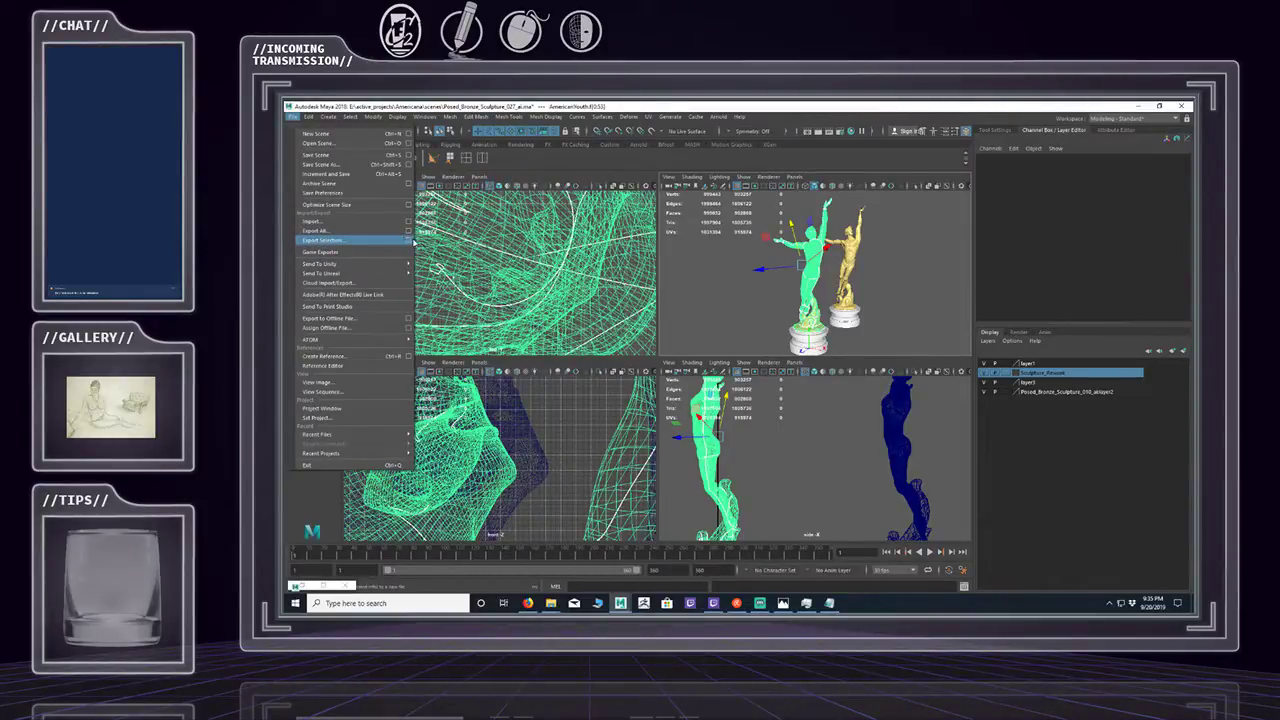
left_click(410, 241)
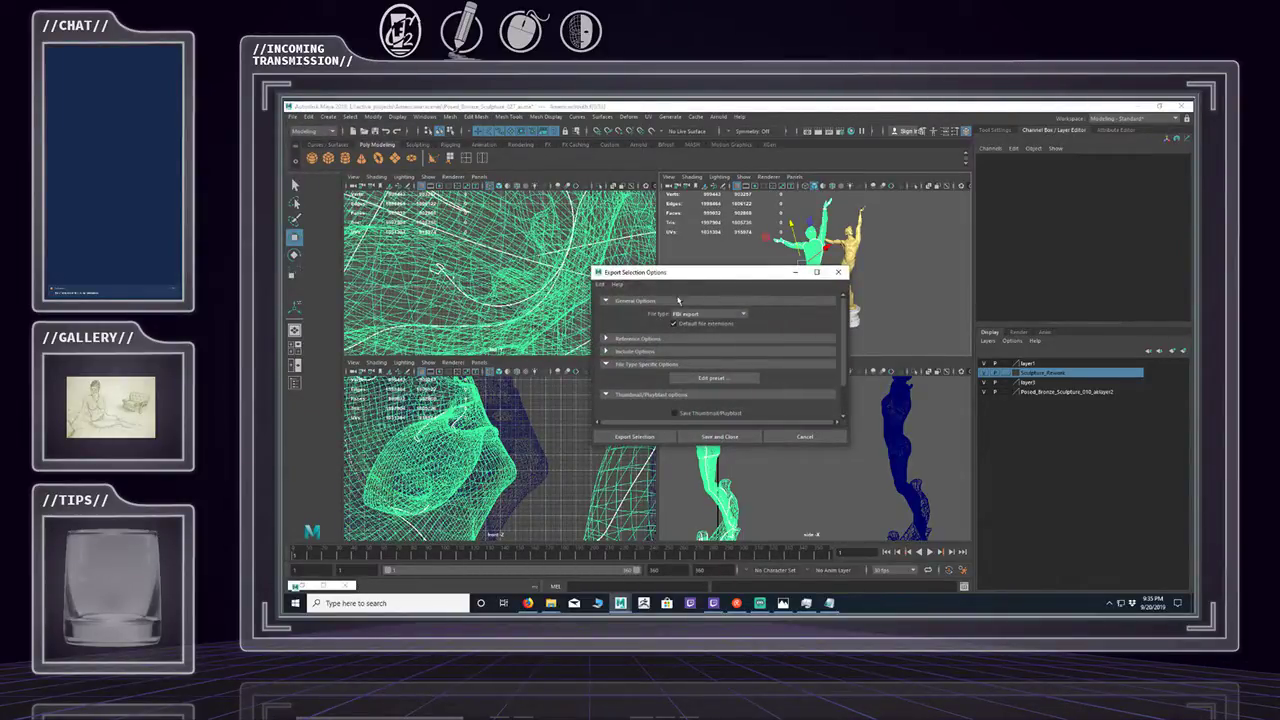
left_click_drag(680, 278, 673, 195)
left_click(705, 231)
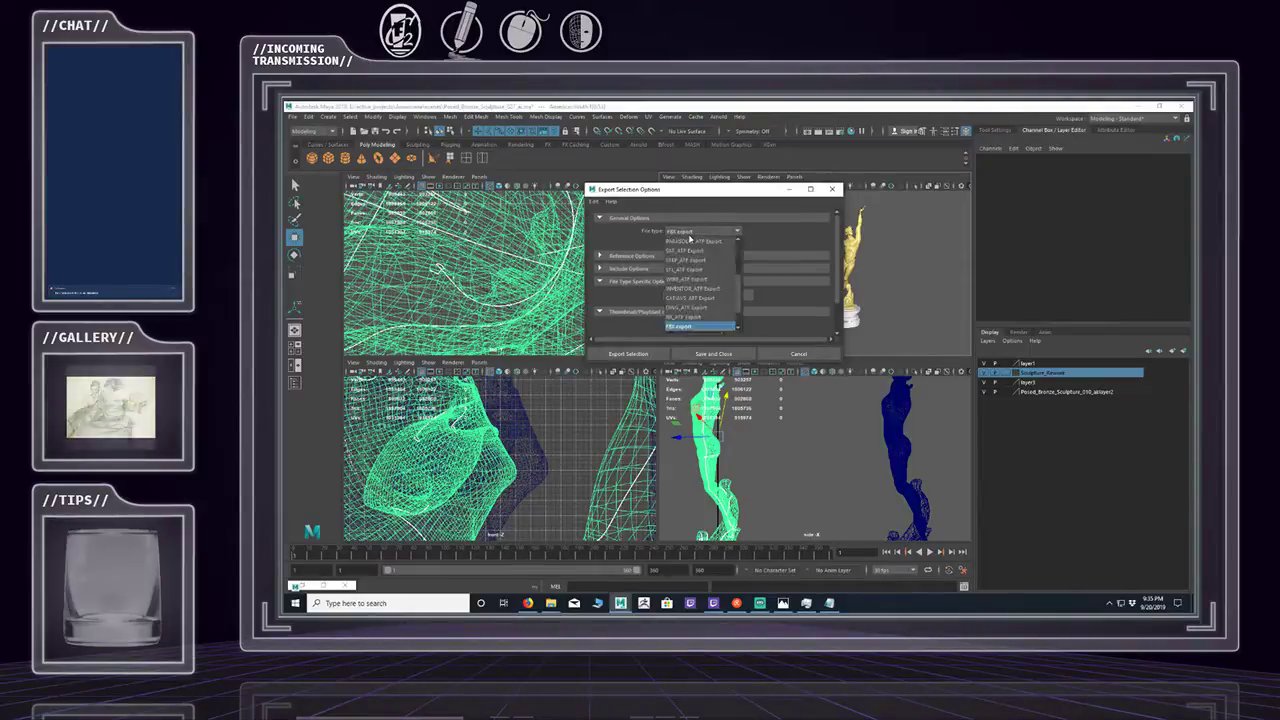
left_click(688, 320)
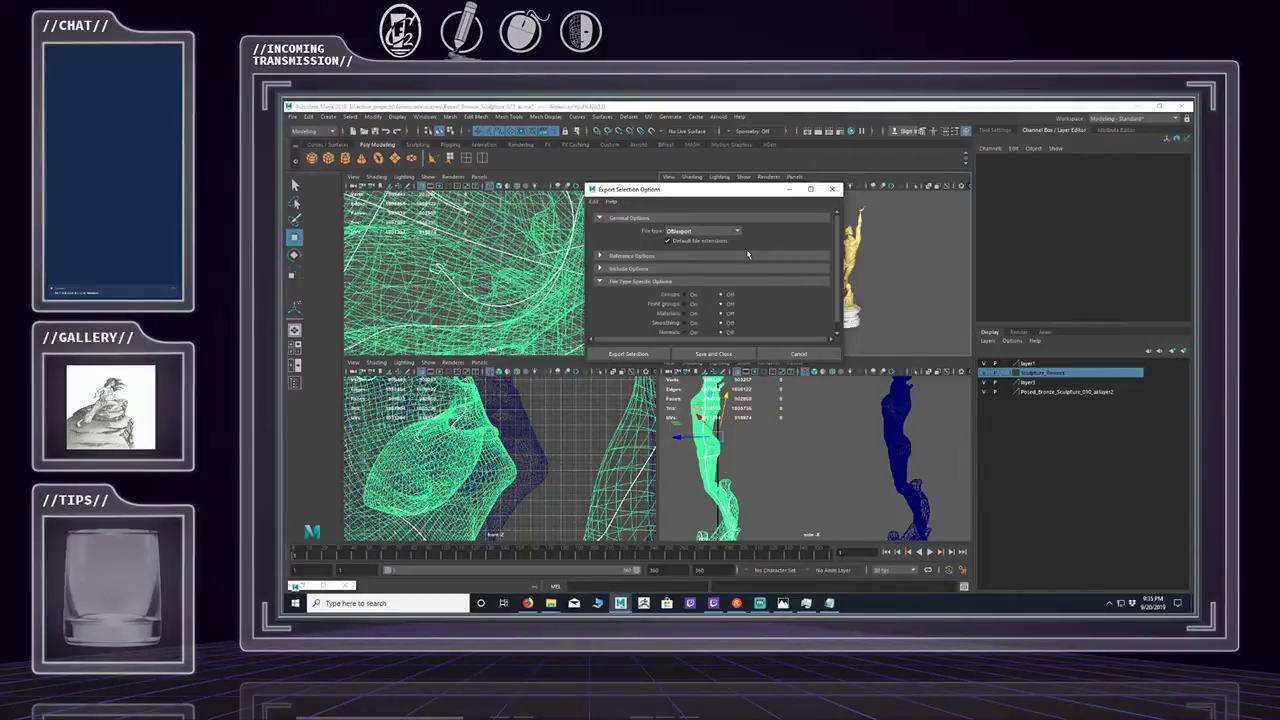
scroll(742, 300, "down", 1)
left_click_drag(732, 195, 592, 221)
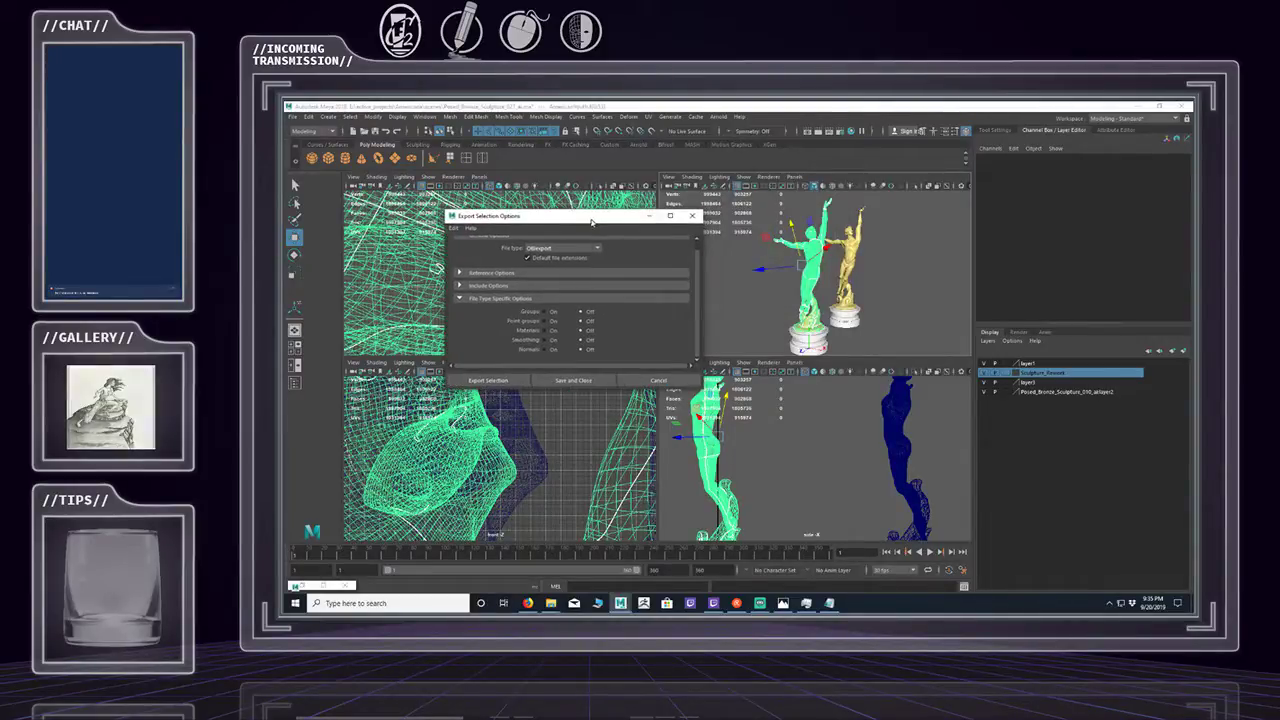
Turn off the selected sculpture's smooth mesh preview while viewing its head and chest.
scroll(790, 260, "up", 5)
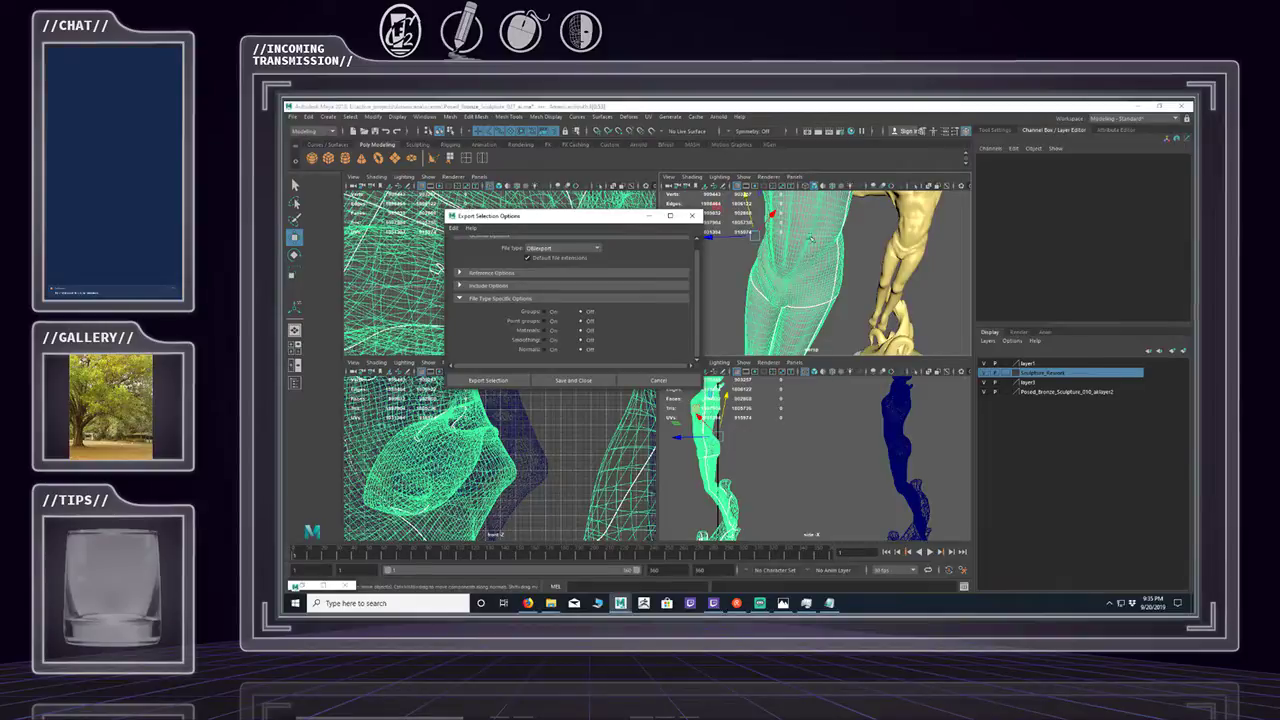
middle_click_drag(811, 238, 822, 284, "alt")
left_click_drag(822, 284, 906, 284, "alt")
middle_click_drag(906, 284, 915, 318, "alt")
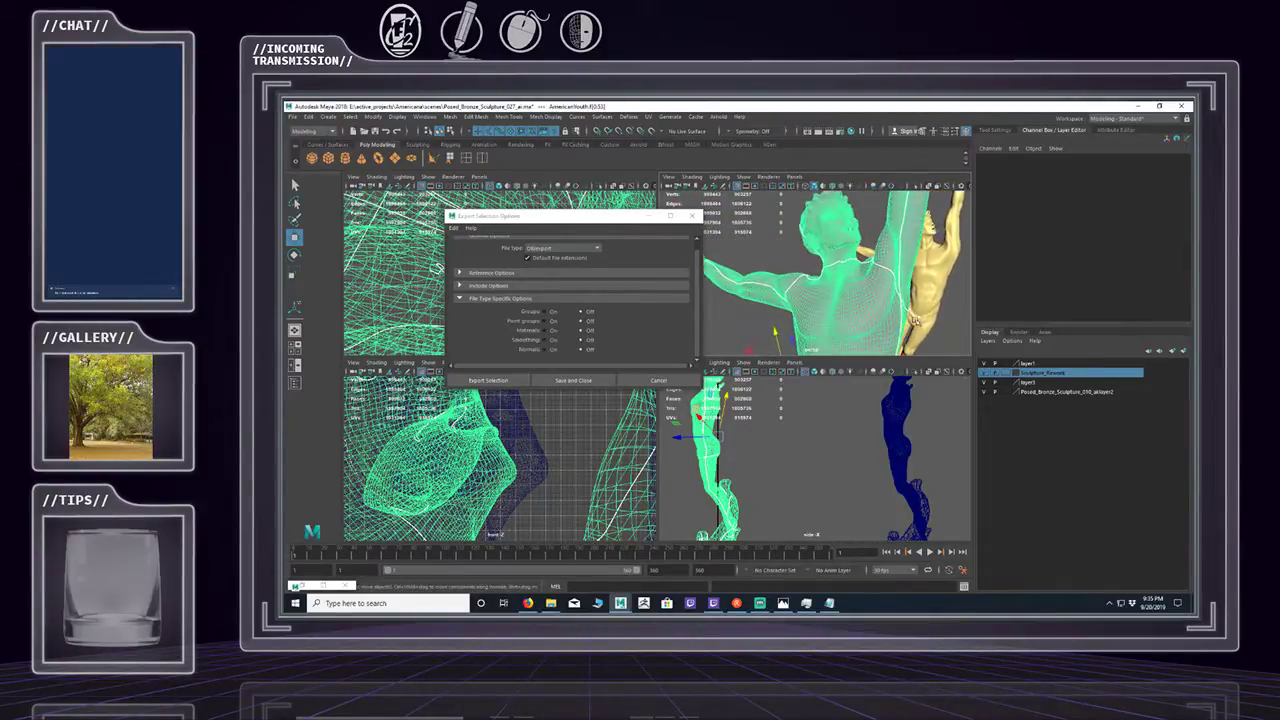
left_click_drag(915, 318, 895, 313, "alt")
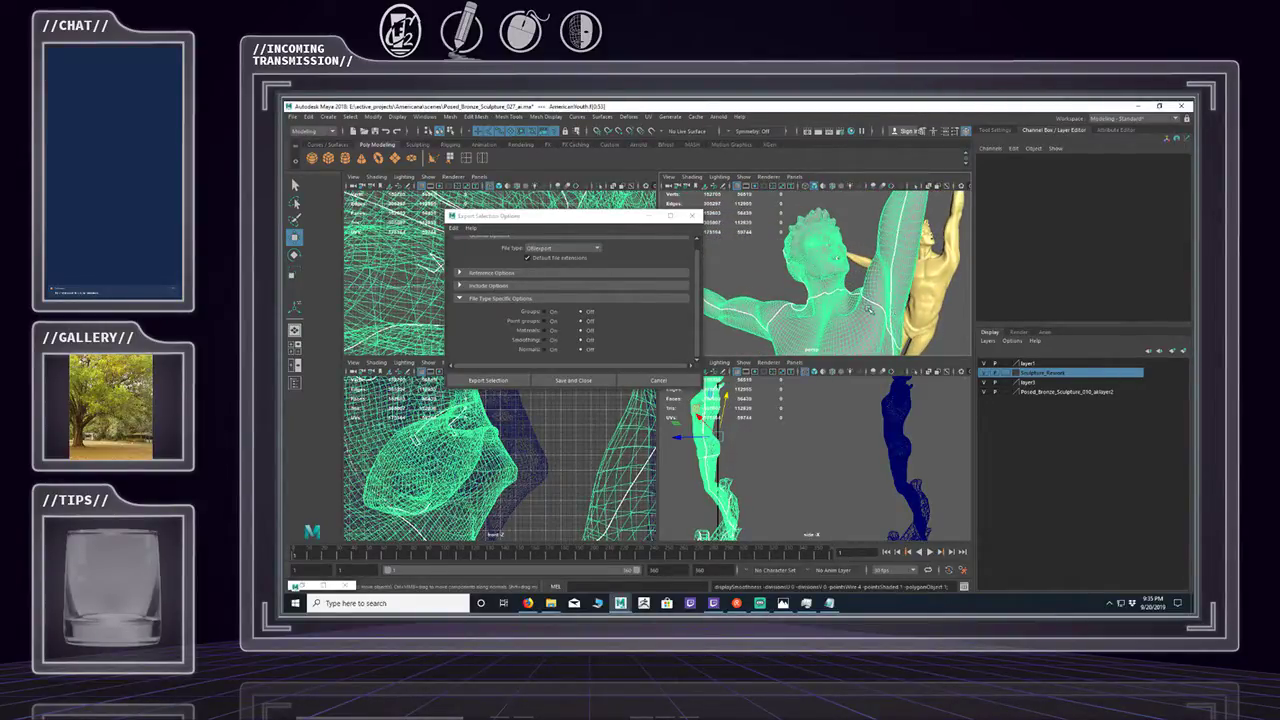
Examine the unsmoothed sculpture's face and lower legs up close in the perspective view for shading flaws.
right_click_drag(869, 309, 973, 286, "alt")
middle_click_drag(973, 286, 945, 300, "alt")
left_click_drag(945, 300, 931, 298, "alt")
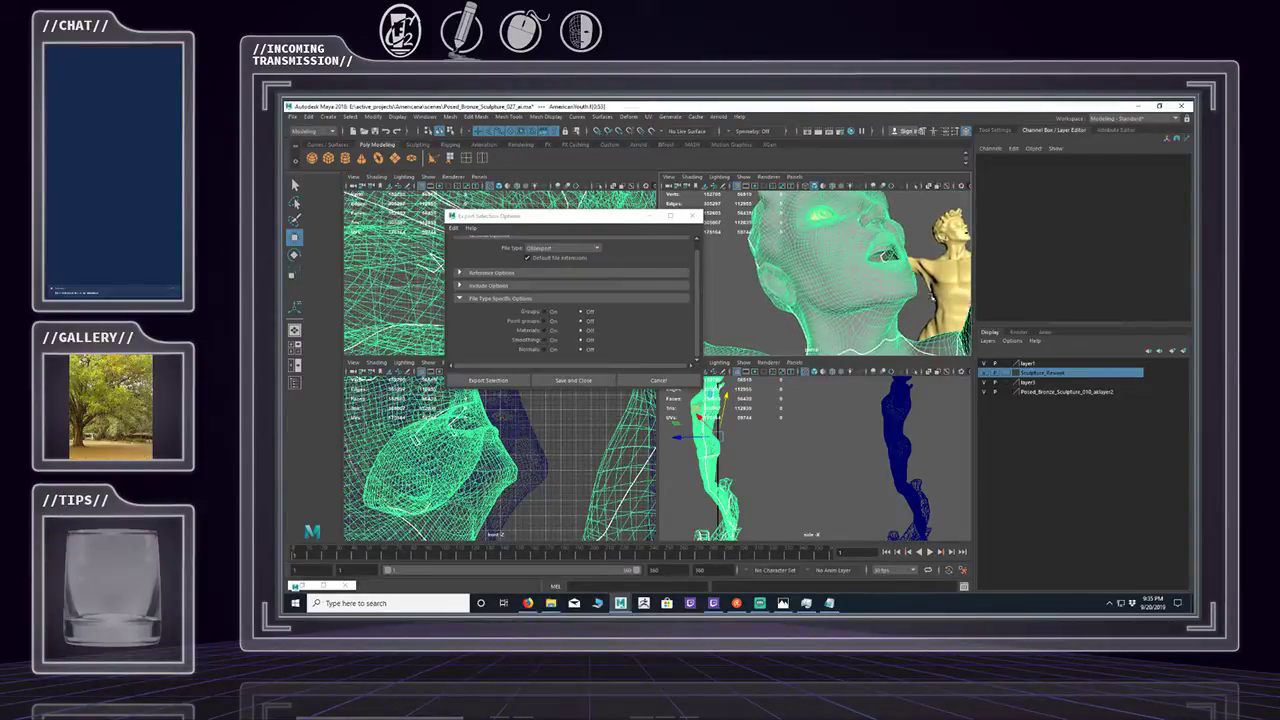
middle_click_drag(900, 318, 818, 172, "alt")
left_click_drag(838, 222, 871, 229, "alt")
middle_click_drag(871, 229, 983, 249, "alt")
left_click_drag(983, 249, 880, 250, "alt")
middle_click_drag(880, 250, 882, 236, "alt")
right_click_drag(882, 236, 925, 242, "alt")
middle_click_drag(925, 242, 946, 248, "alt")
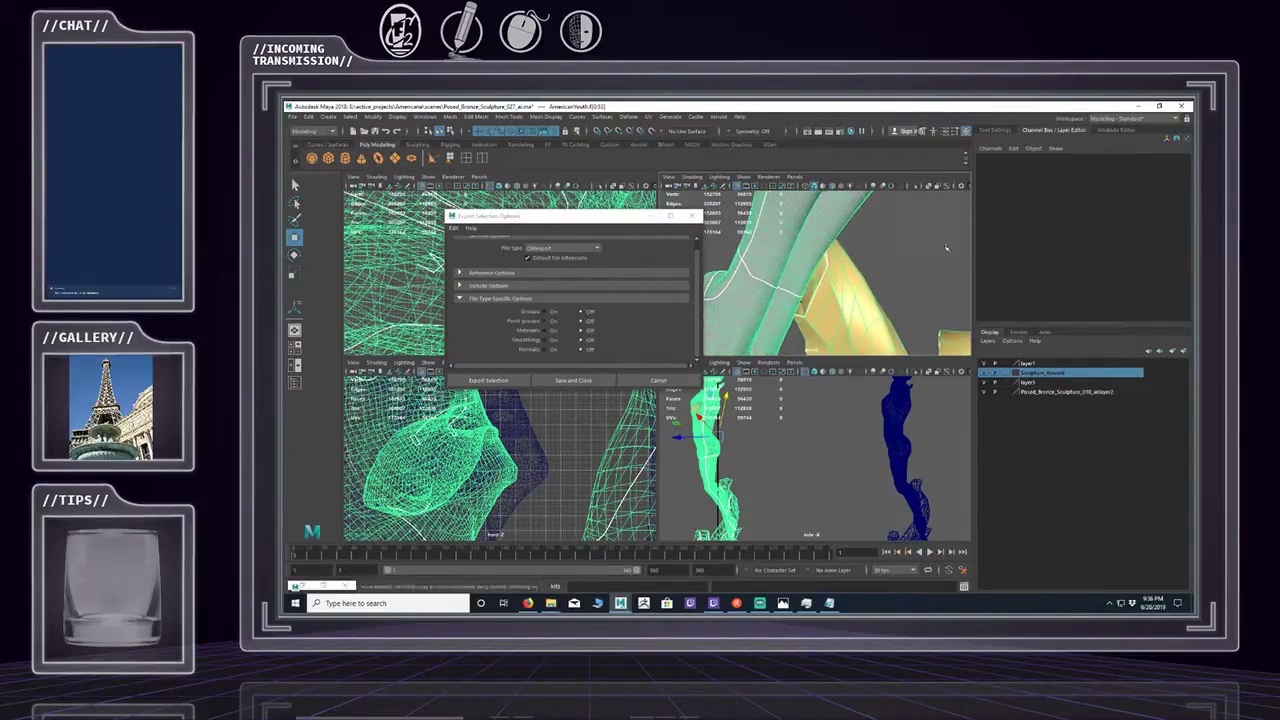
left_click_drag(946, 248, 868, 256, "alt")
right_click_drag(868, 256, 896, 268, "alt")
left_click_drag(896, 268, 834, 281, "alt")
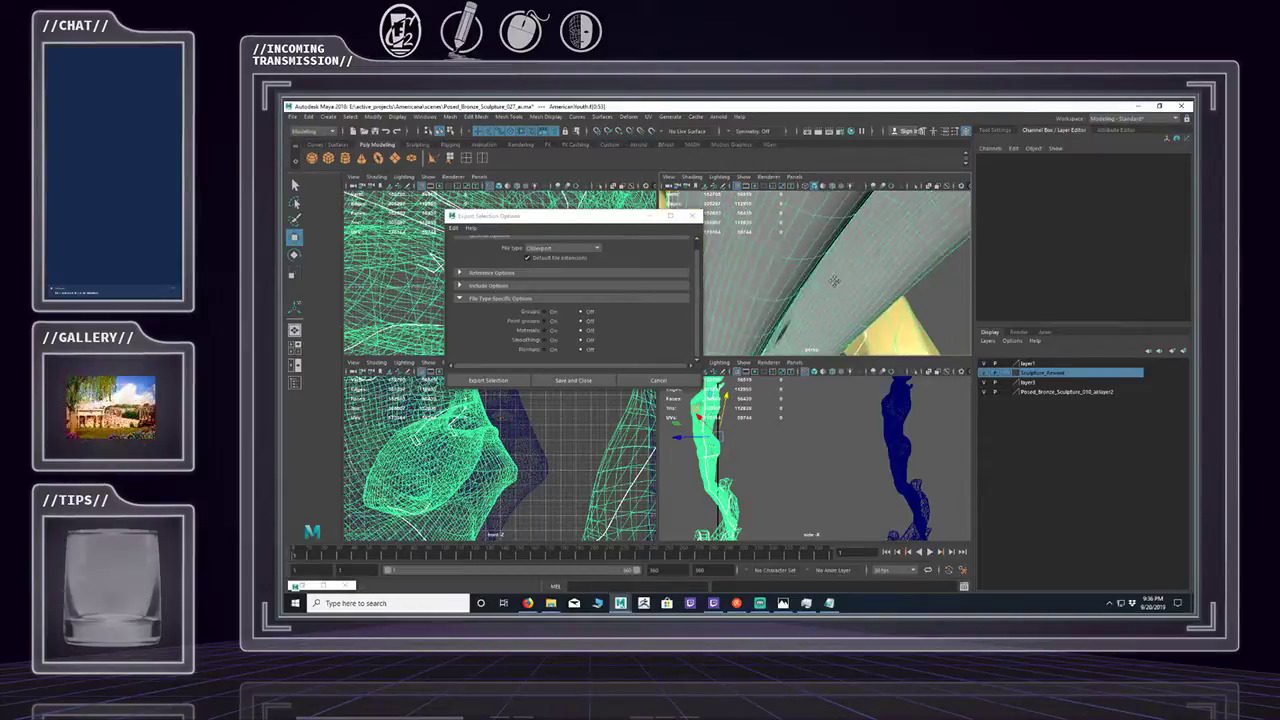
right_click_drag(834, 281, 852, 272, "alt")
mouse_move(852, 272)
left_mouse_down("alt")
mouse_move(878, 262)
mouse_move(843, 263)
mouse_move(857, 260)
left_mouse_up("alt")
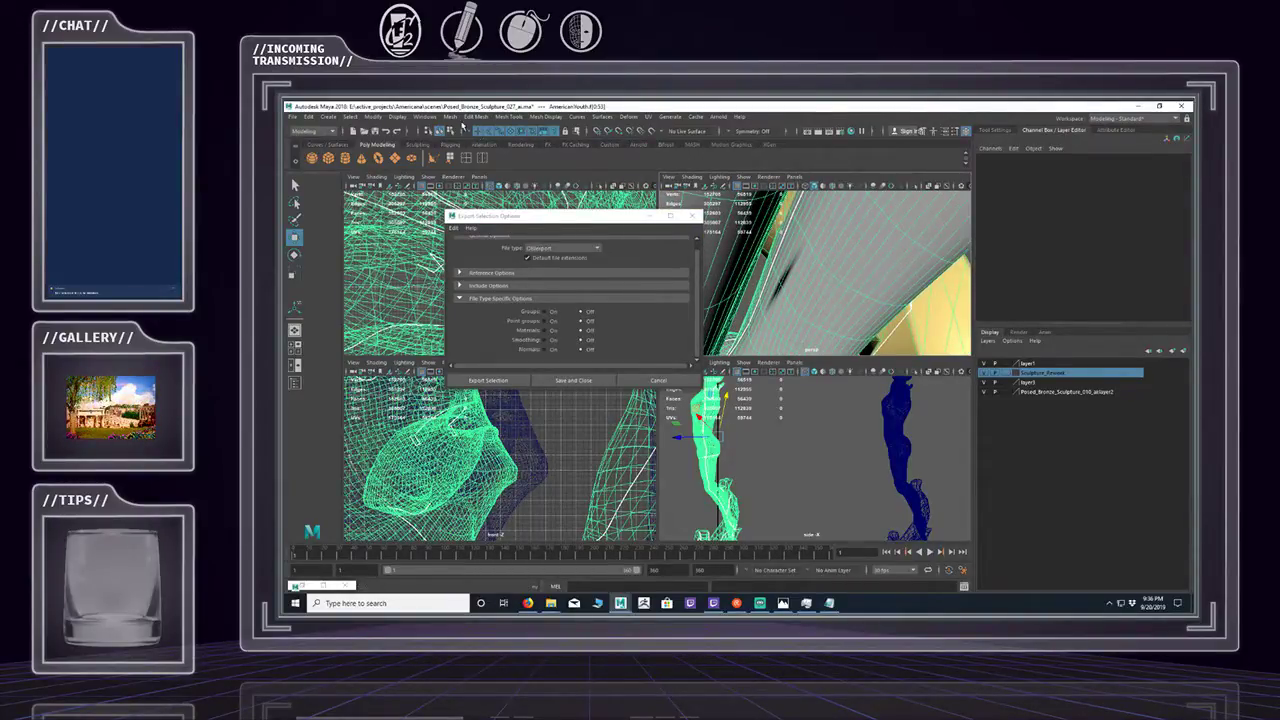
Switch to face selection, select the faces along the dark streak on the leg and apply Soften Edge.
left_click(488, 131)
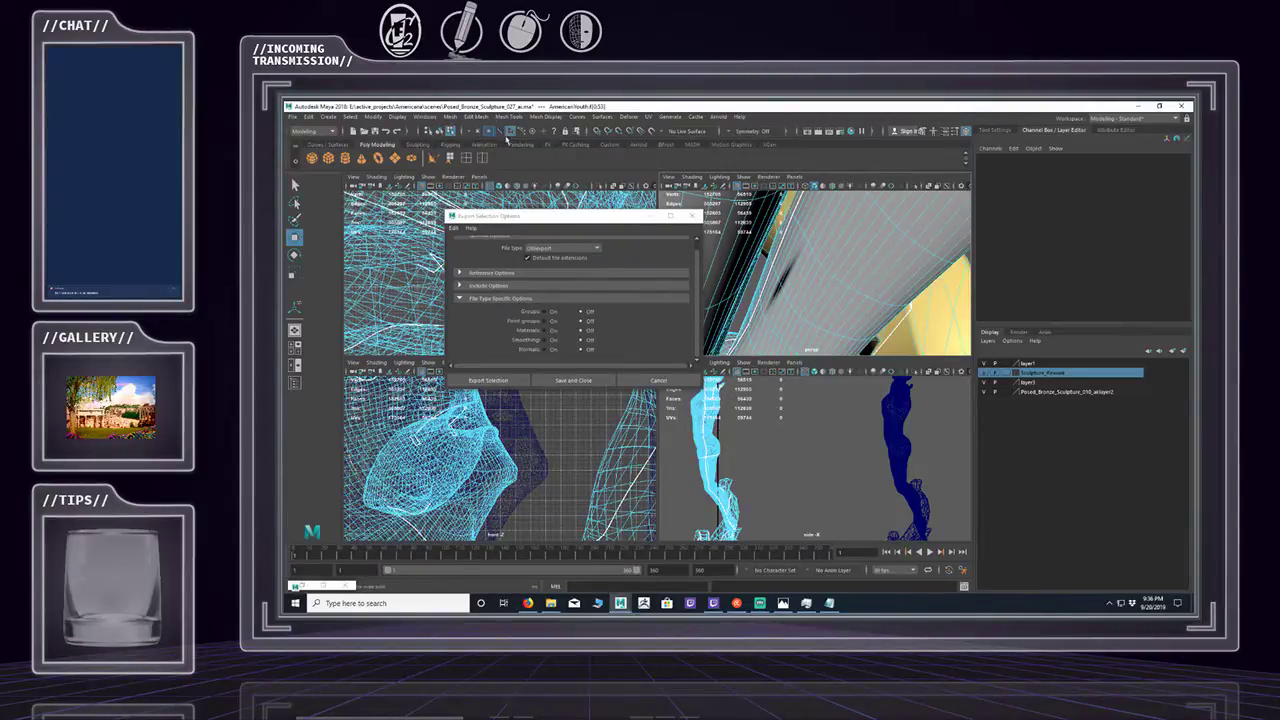
left_click(786, 268)
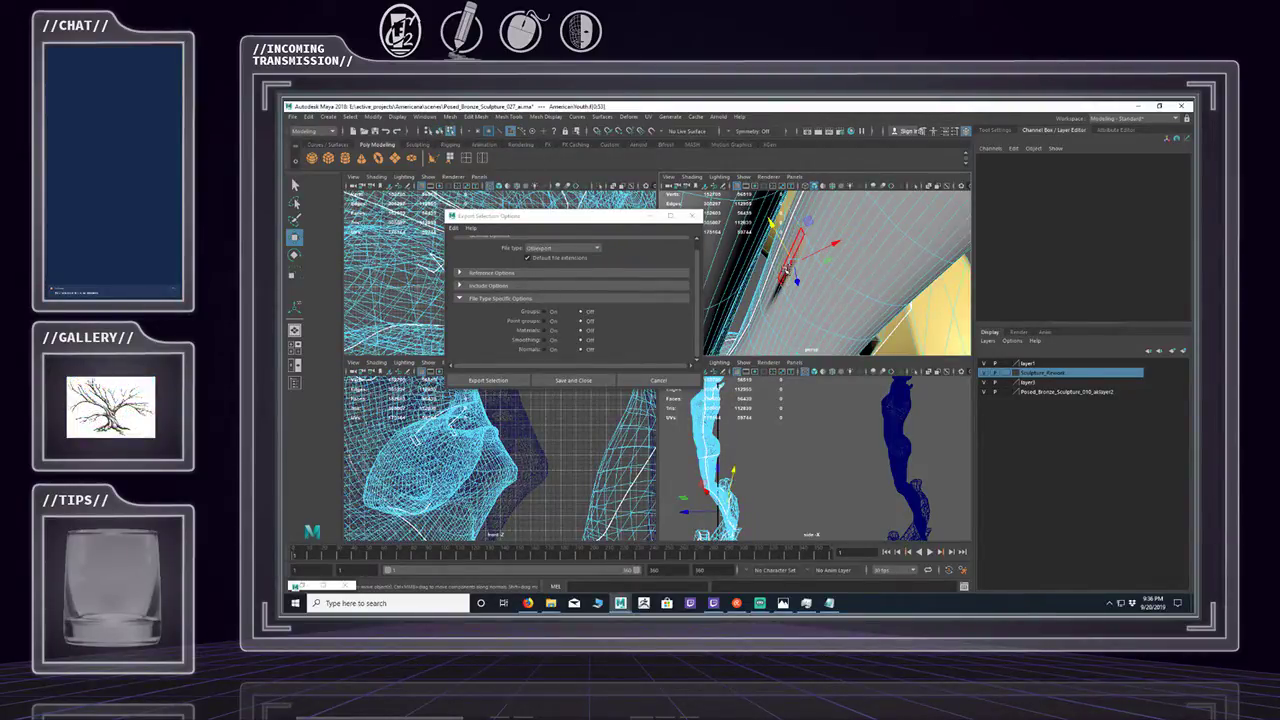
left_click(774, 284)
left_click(773, 295, "shift")
left_click(773, 302, "shift")
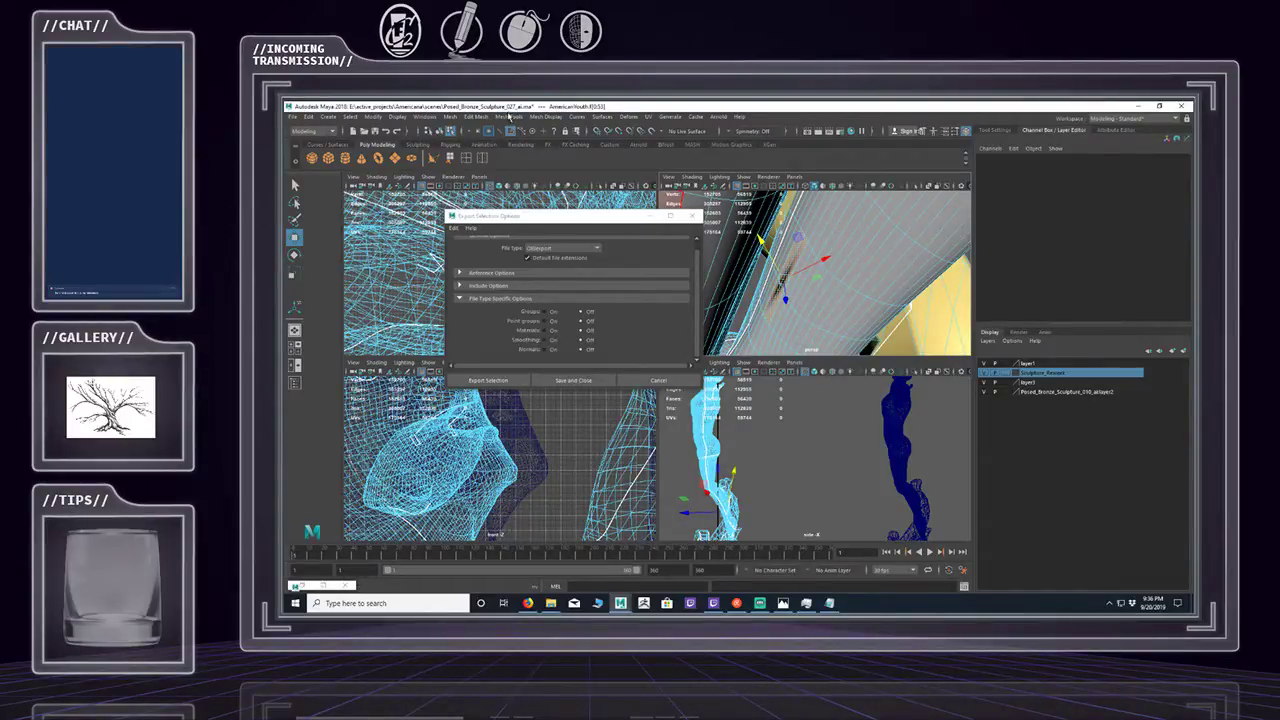
left_click(509, 116)
mouse_move(533, 117)
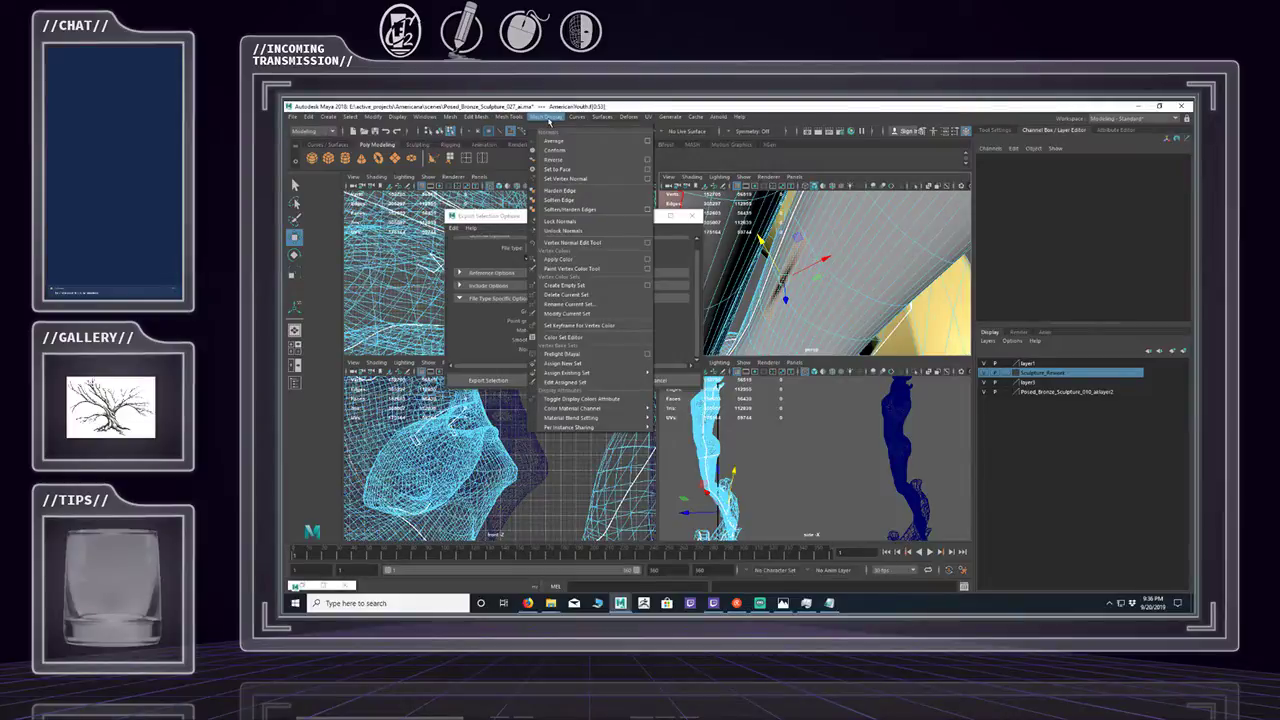
mouse_move(487, 119)
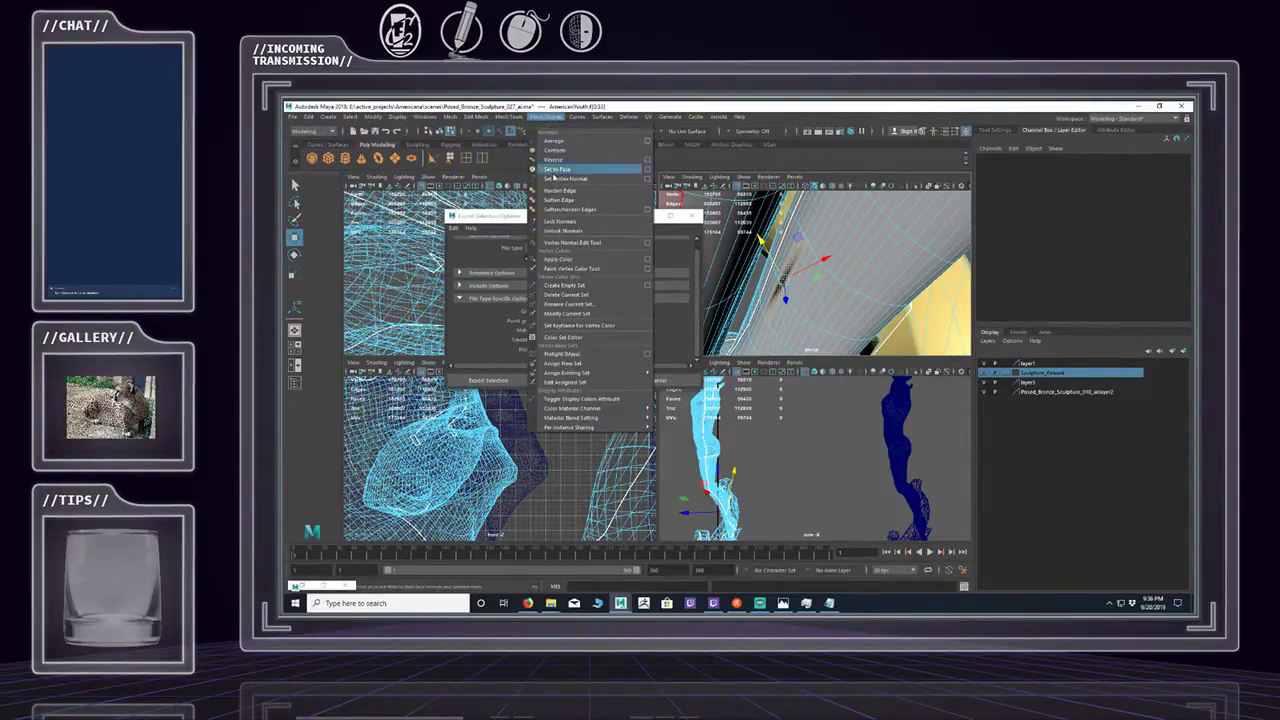
left_click(556, 202)
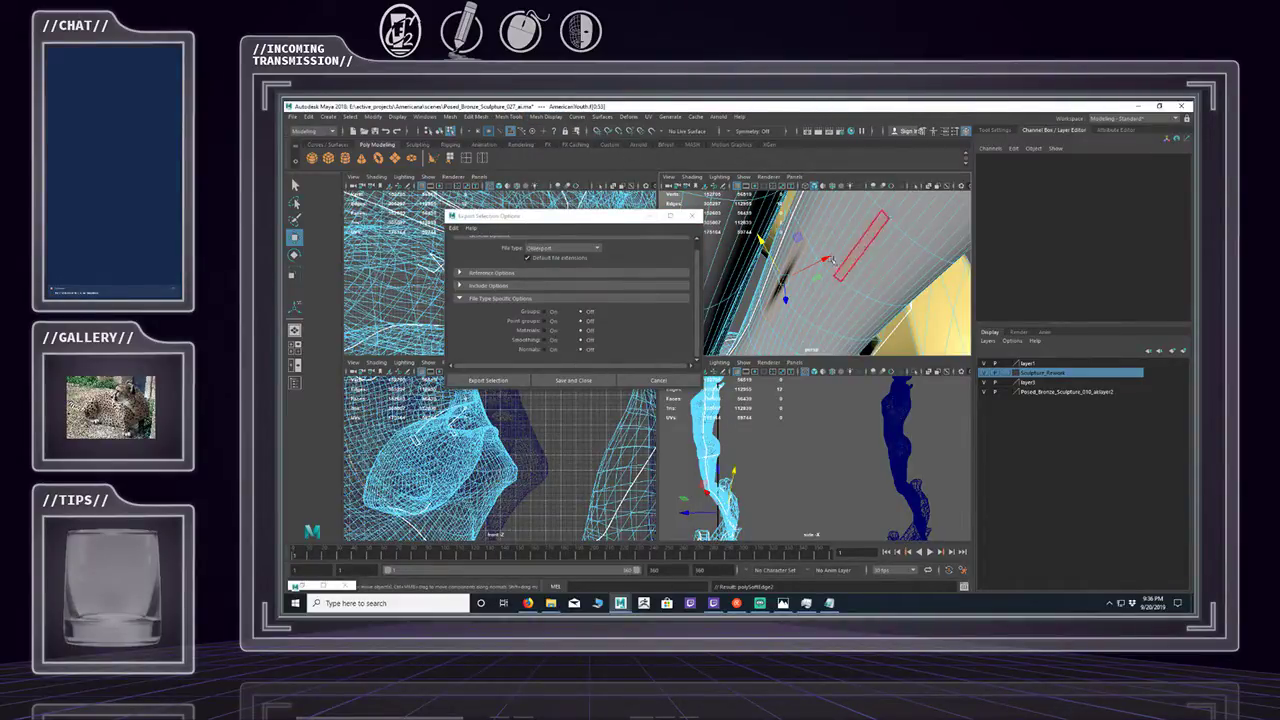
Apply Set to Face to the normals of the selected leg faces and soften their edges again.
middle_click_drag(817, 242, 827, 276, "alt")
left_click_drag(827, 275, 844, 267, "alt")
left_click(534, 117)
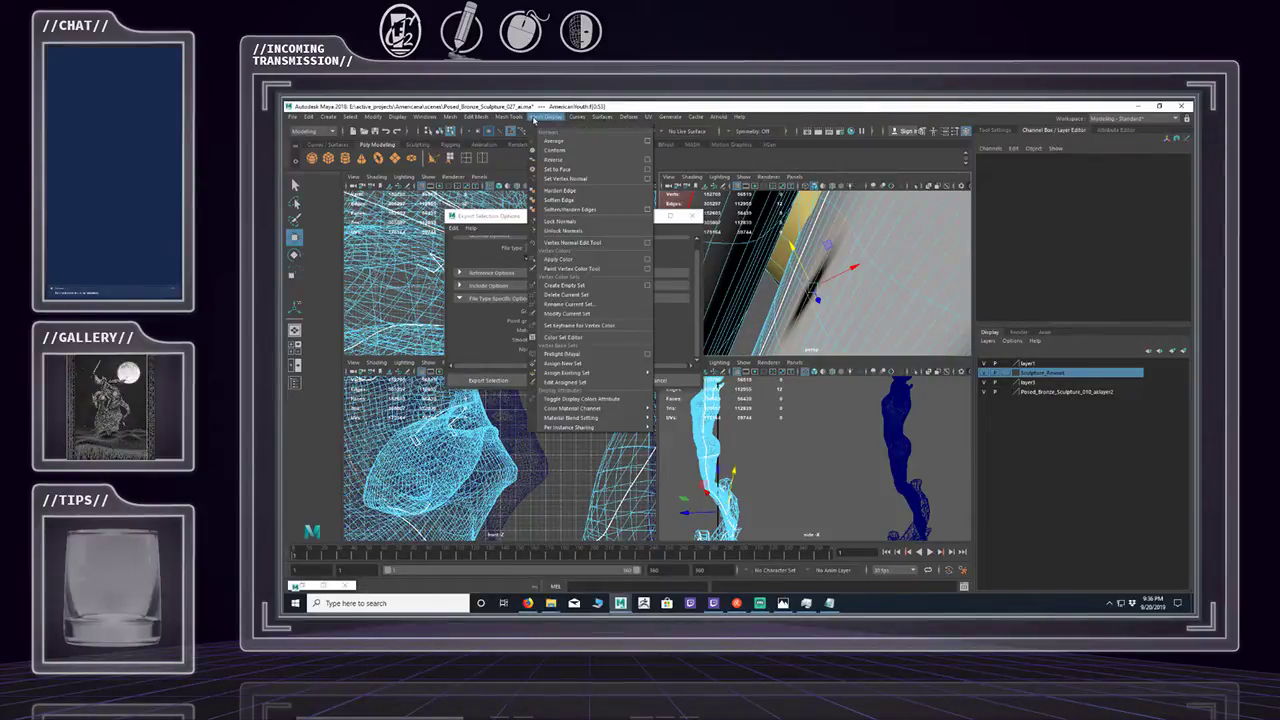
left_click(556, 169)
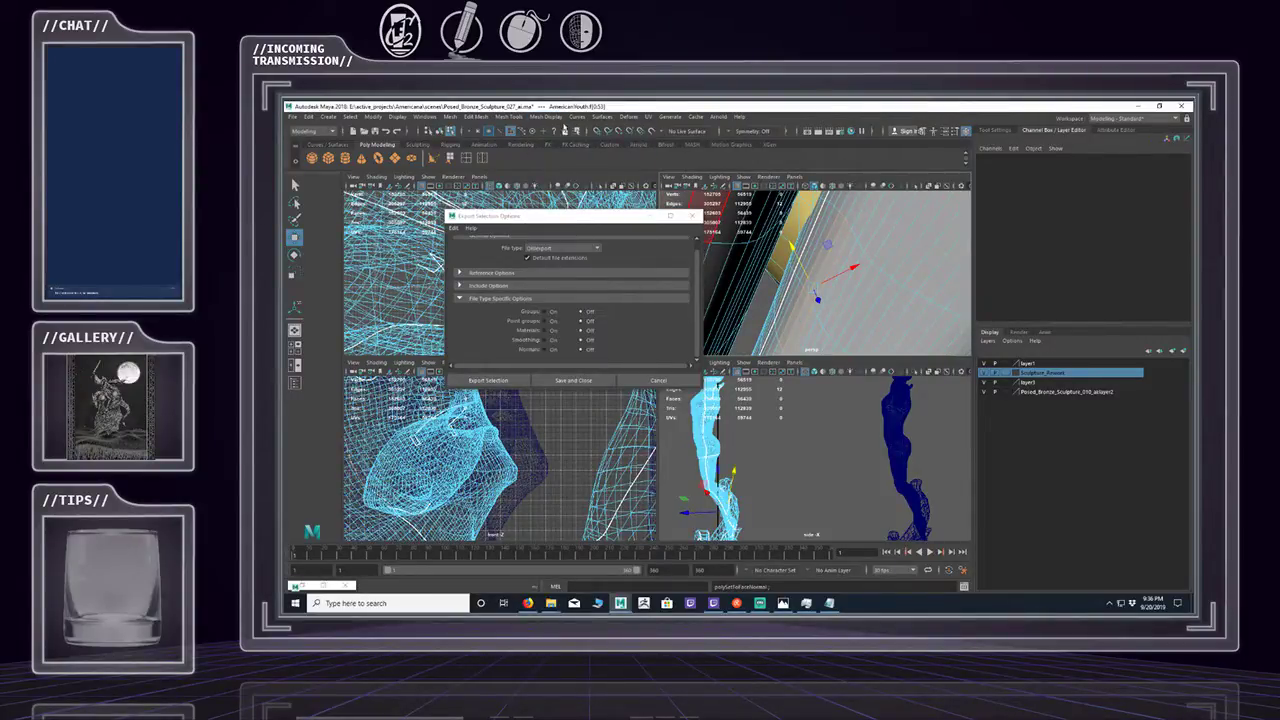
left_click(546, 117)
left_click(565, 200)
mouse_move(845, 275)
left_mouse_down("alt")
mouse_move(818, 262)
mouse_move(890, 267)
left_mouse_up("alt")
middle_click_drag(890, 268, 881, 256, "alt")
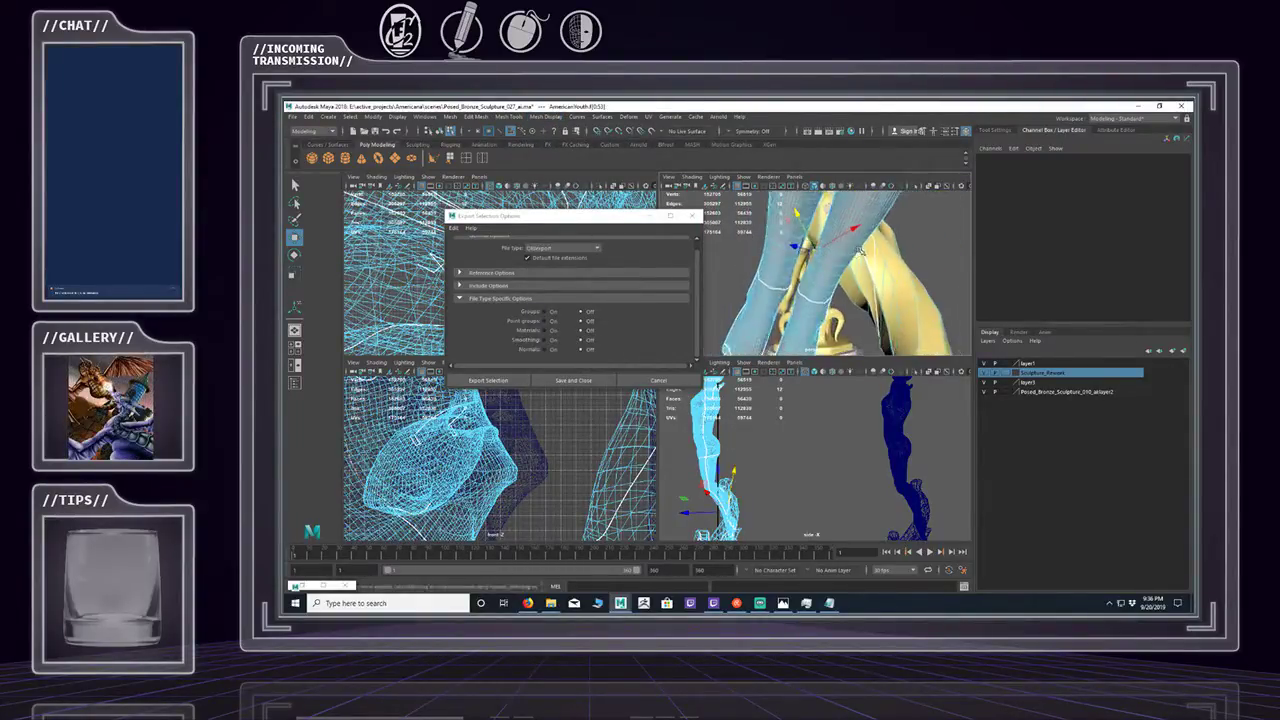
Repeat Set to Face and Soften Edge on the leg faces where the dark streak remains.
left_click_drag(881, 256, 804, 260, "alt")
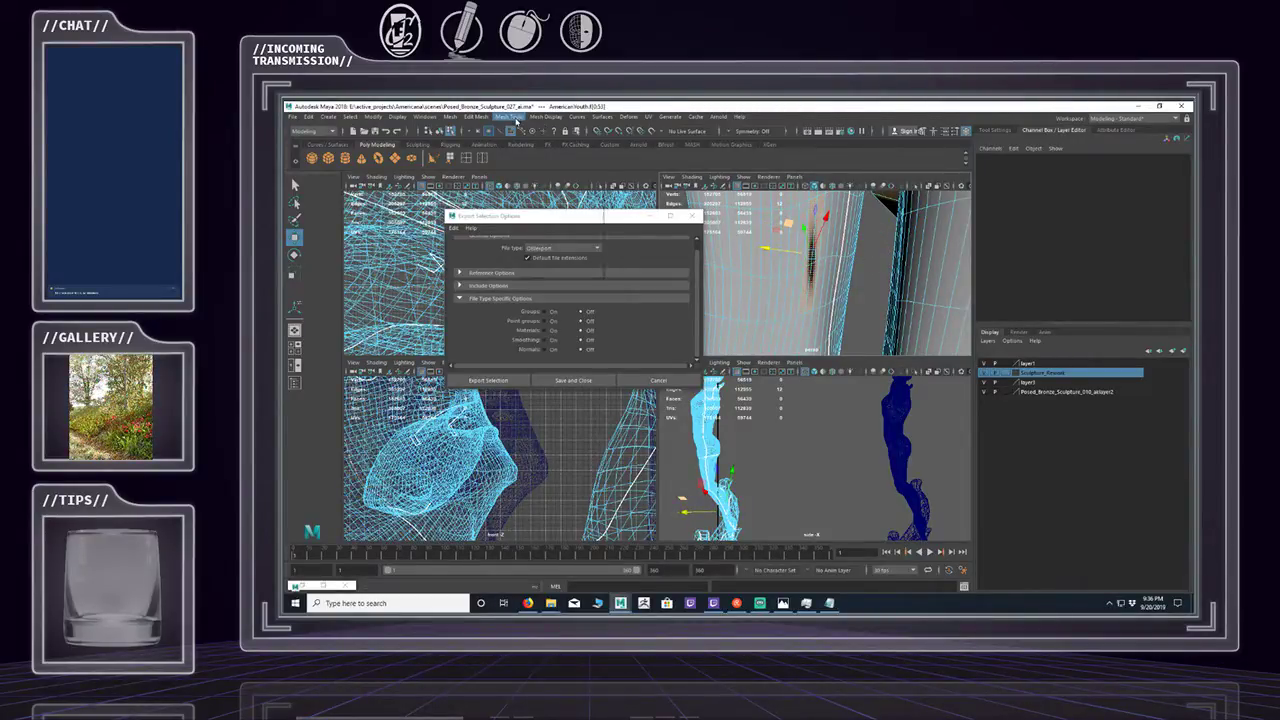
left_click(513, 117)
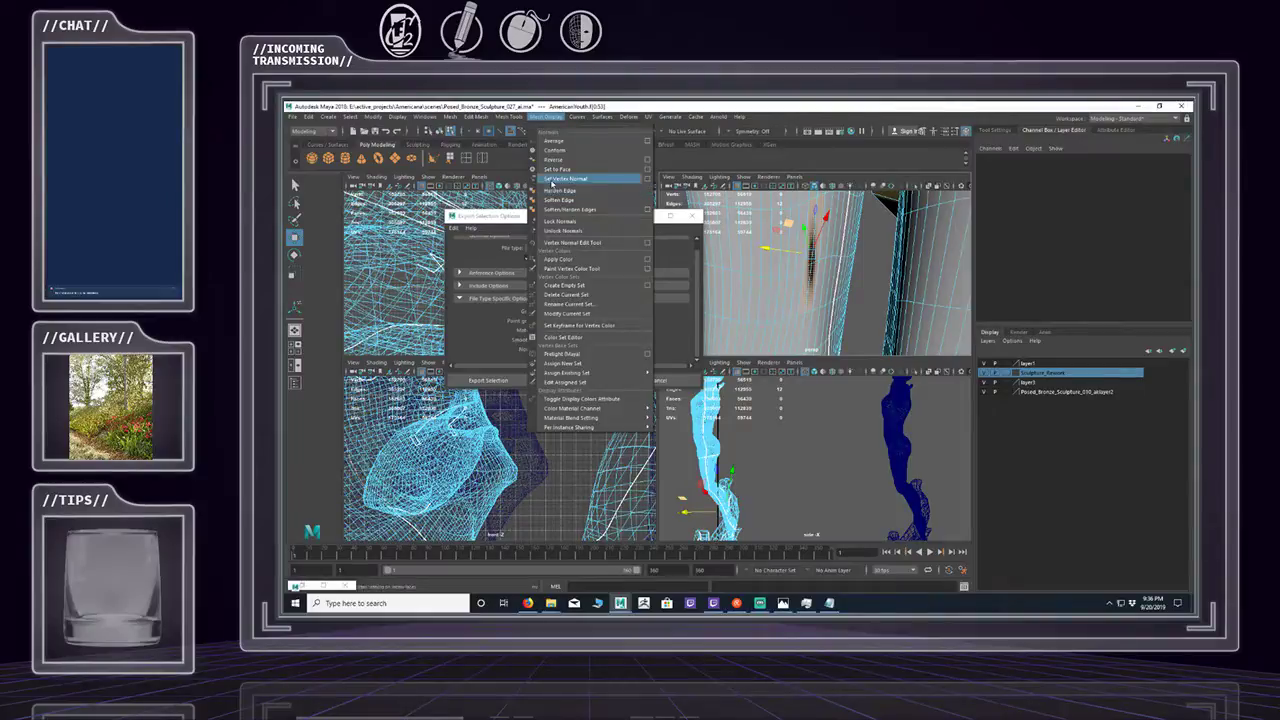
left_click(556, 169)
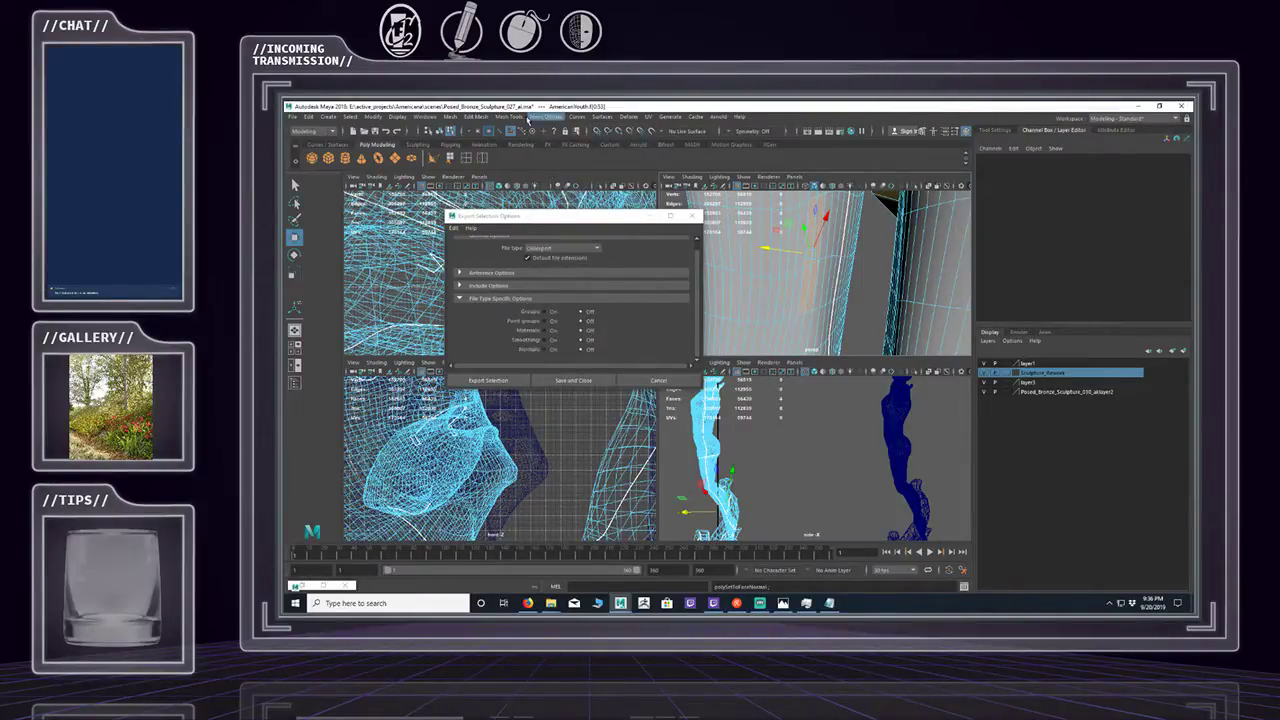
left_click(510, 117)
mouse_move(545, 117)
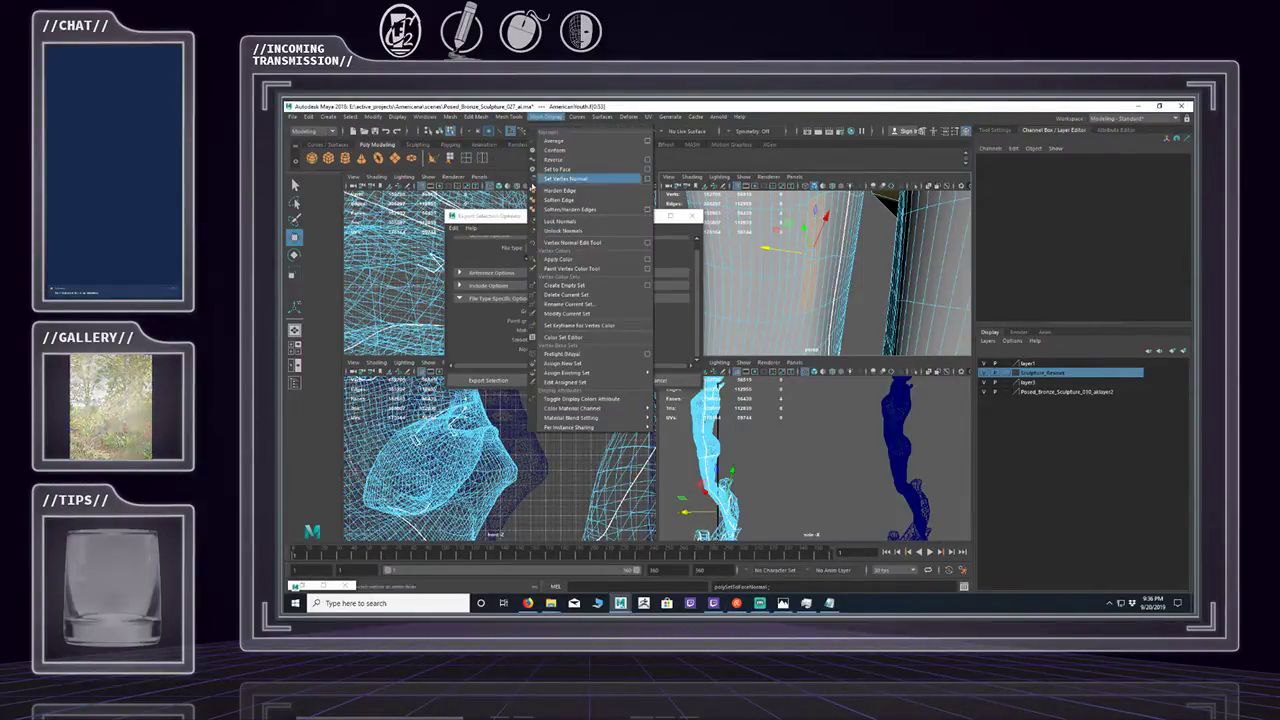
left_click(553, 200)
Check the shading of the sculpture's legs, head and torso and save the scene.
right_click_drag(852, 246, 898, 262, "alt")
left_click_drag(961, 278, 850, 268, "alt")
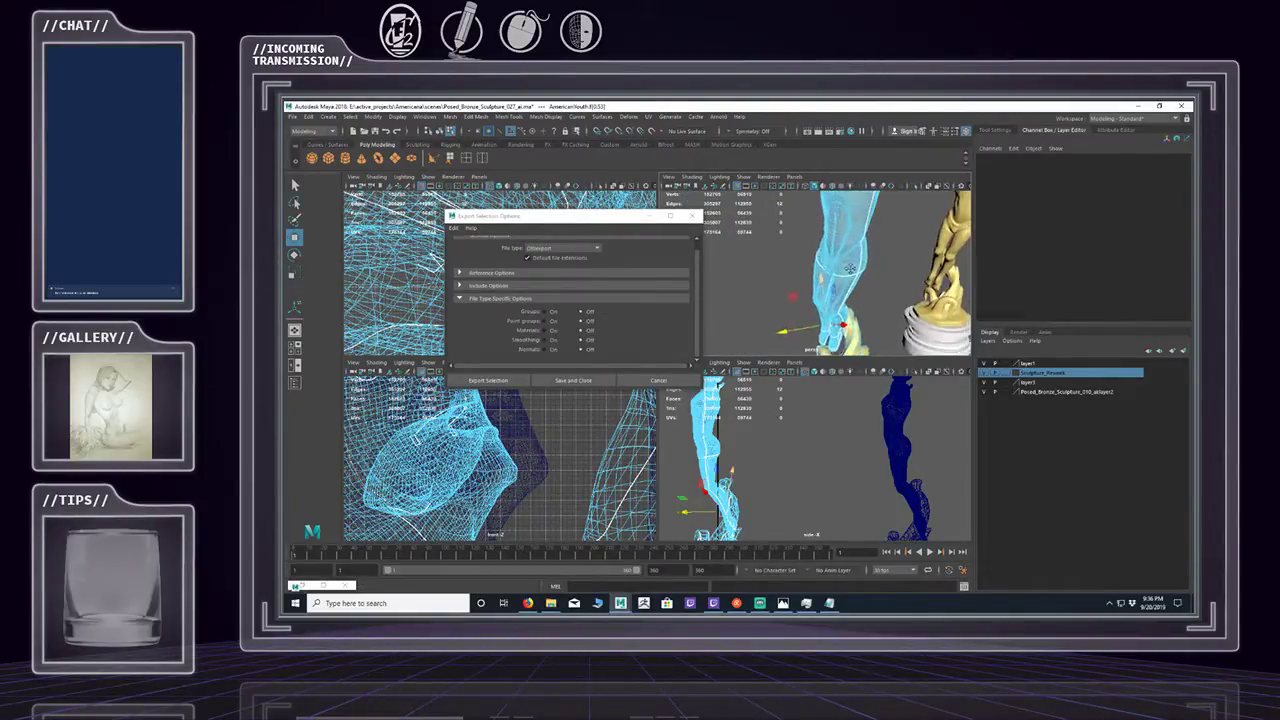
middle_click_drag(850, 269, 822, 339, "alt")
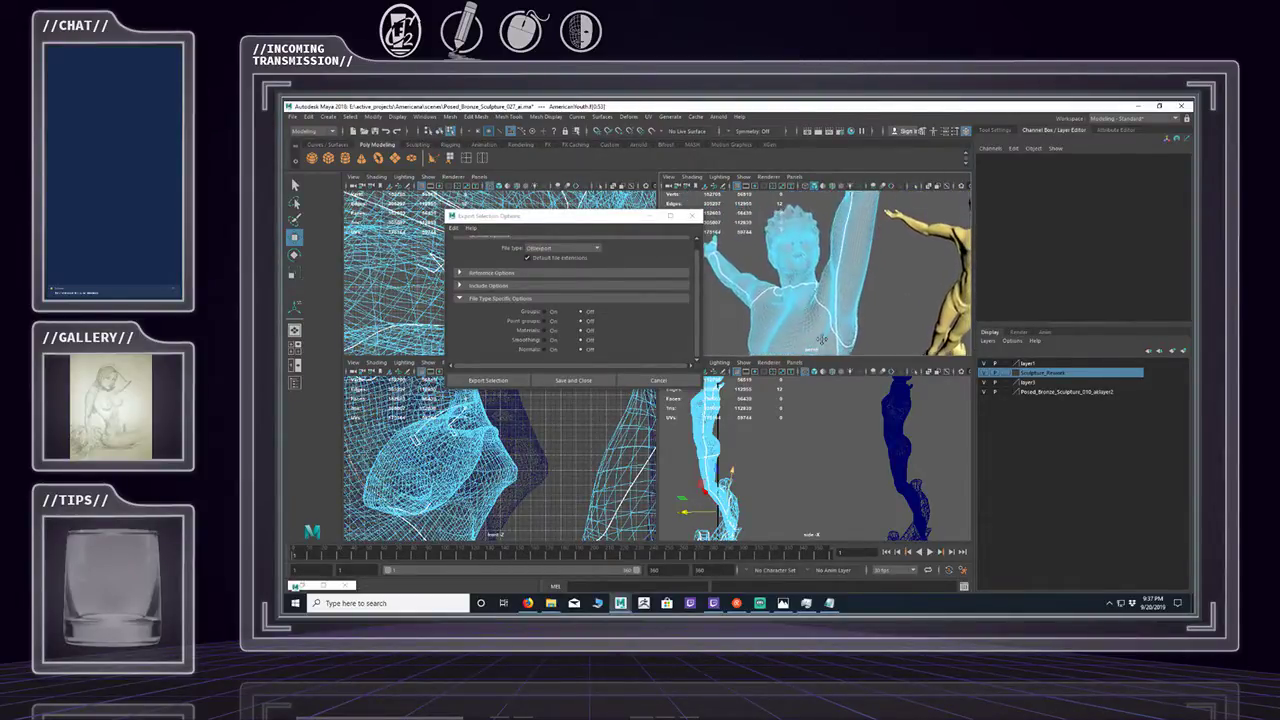
left_click_drag(820, 340, 861, 303, "alt")
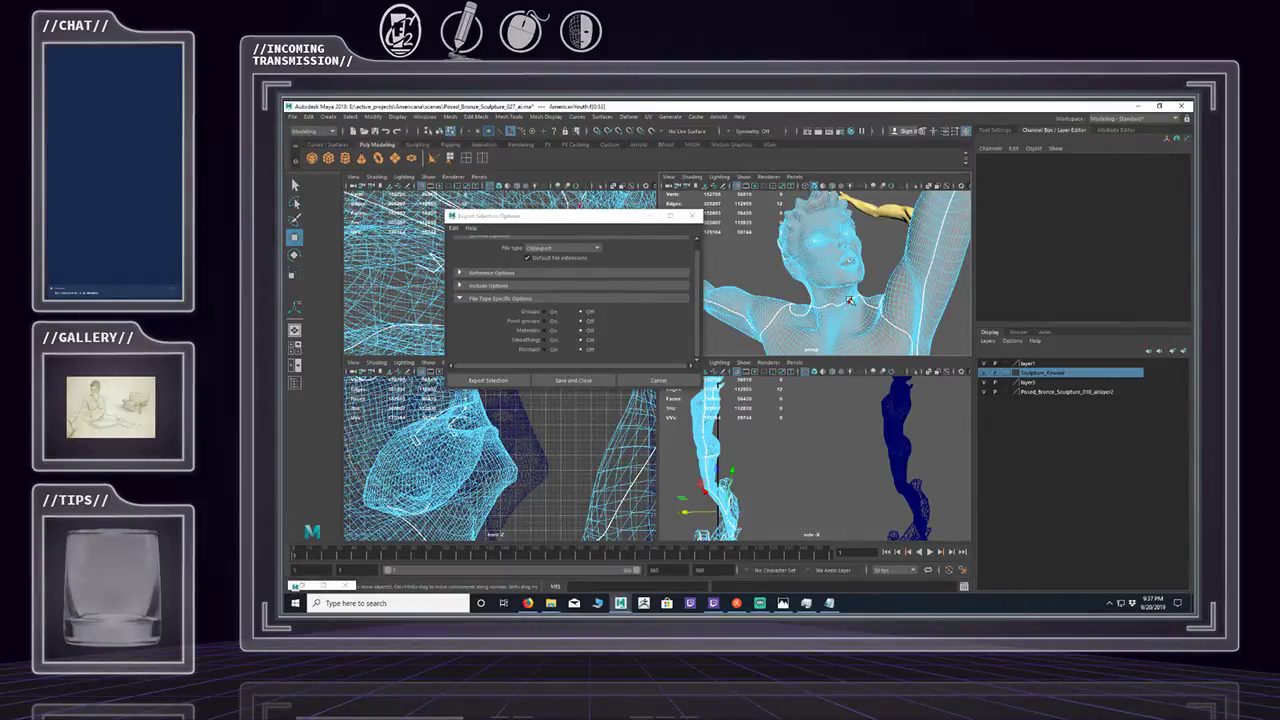
left_click_drag(838, 287, 566, 308, "alt")
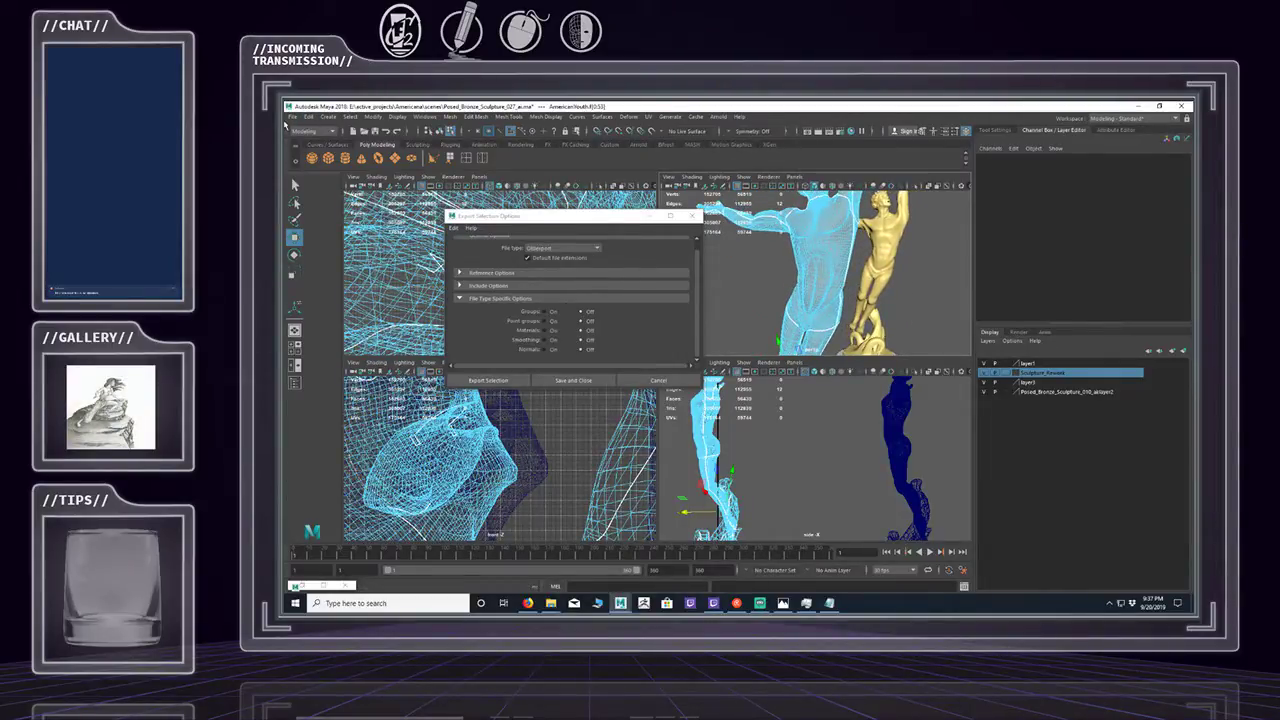
left_click(293, 117)
left_click(316, 155)
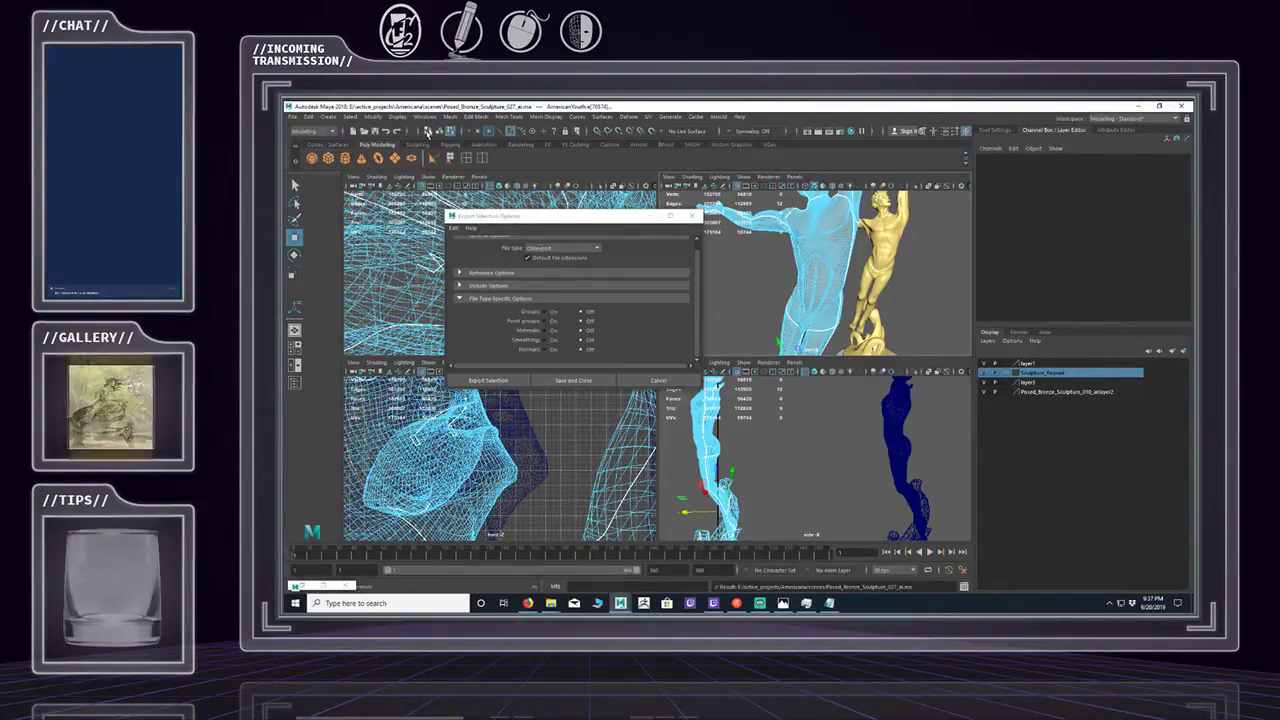
Return the sculpture to object selection and expand the Include and Reference sections of the Export Selection options.
left_click(438, 133)
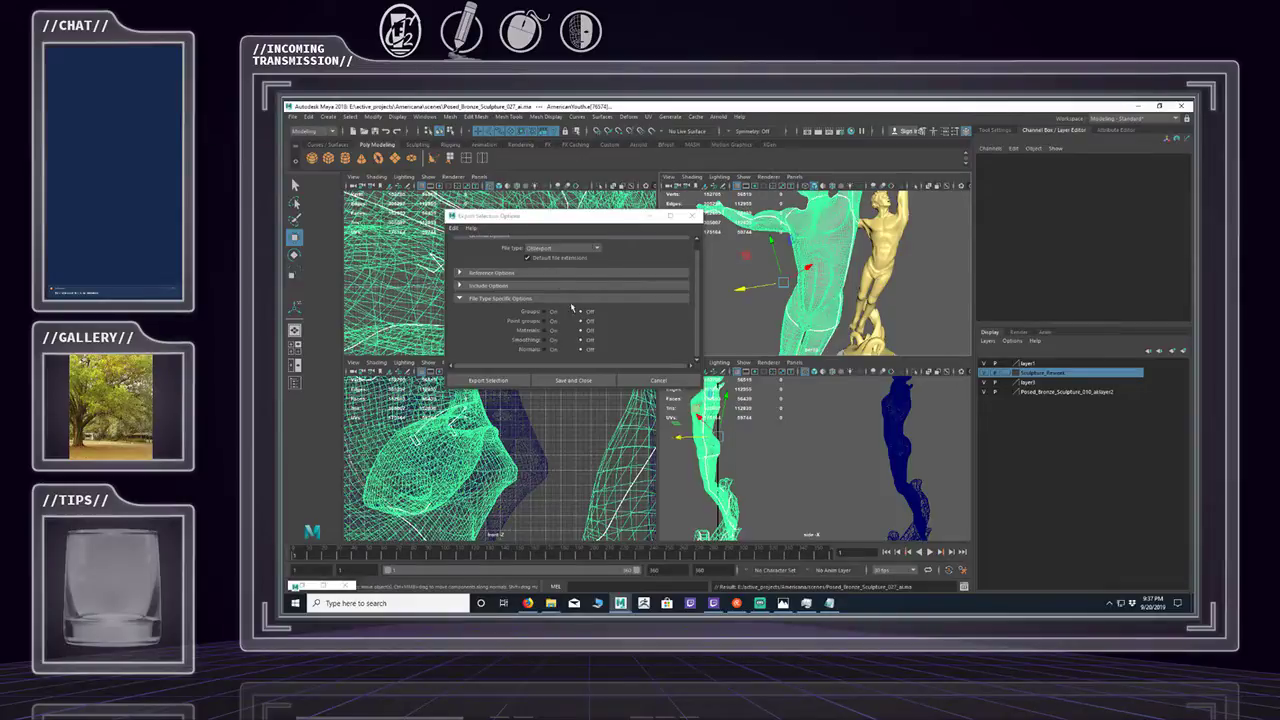
left_click(461, 286)
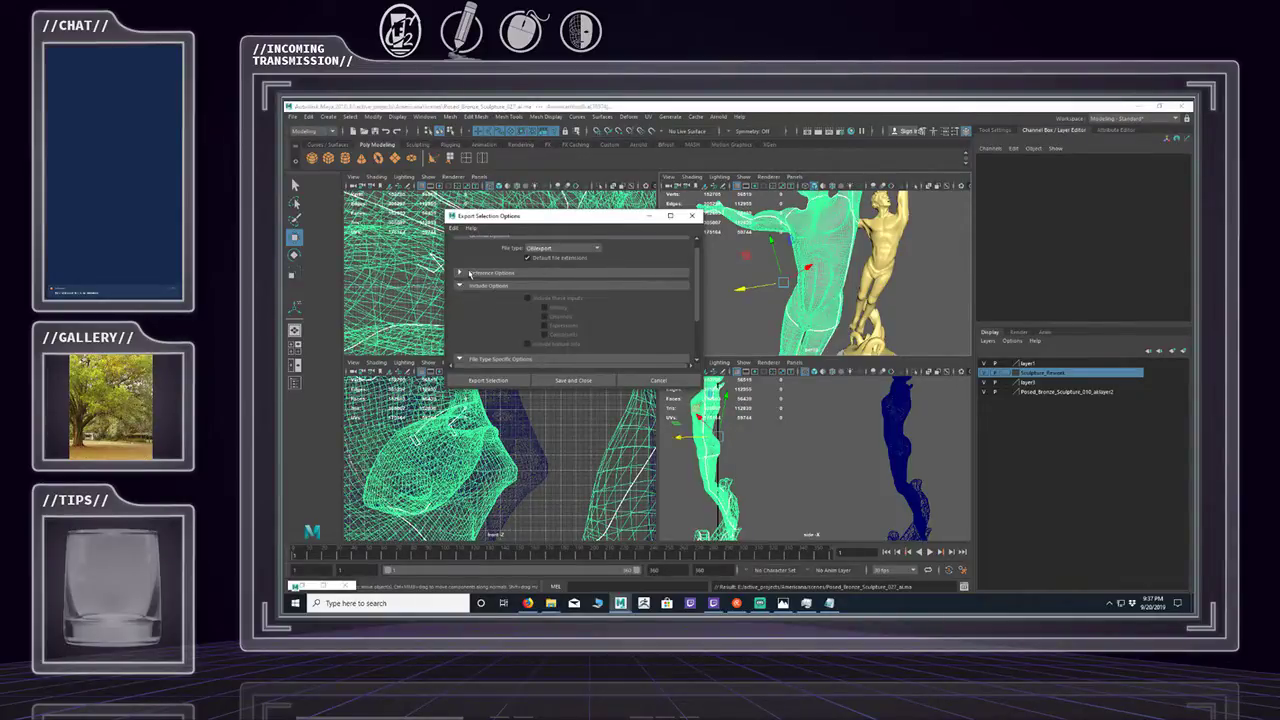
left_click(461, 272)
scroll(523, 268, "up", 1)
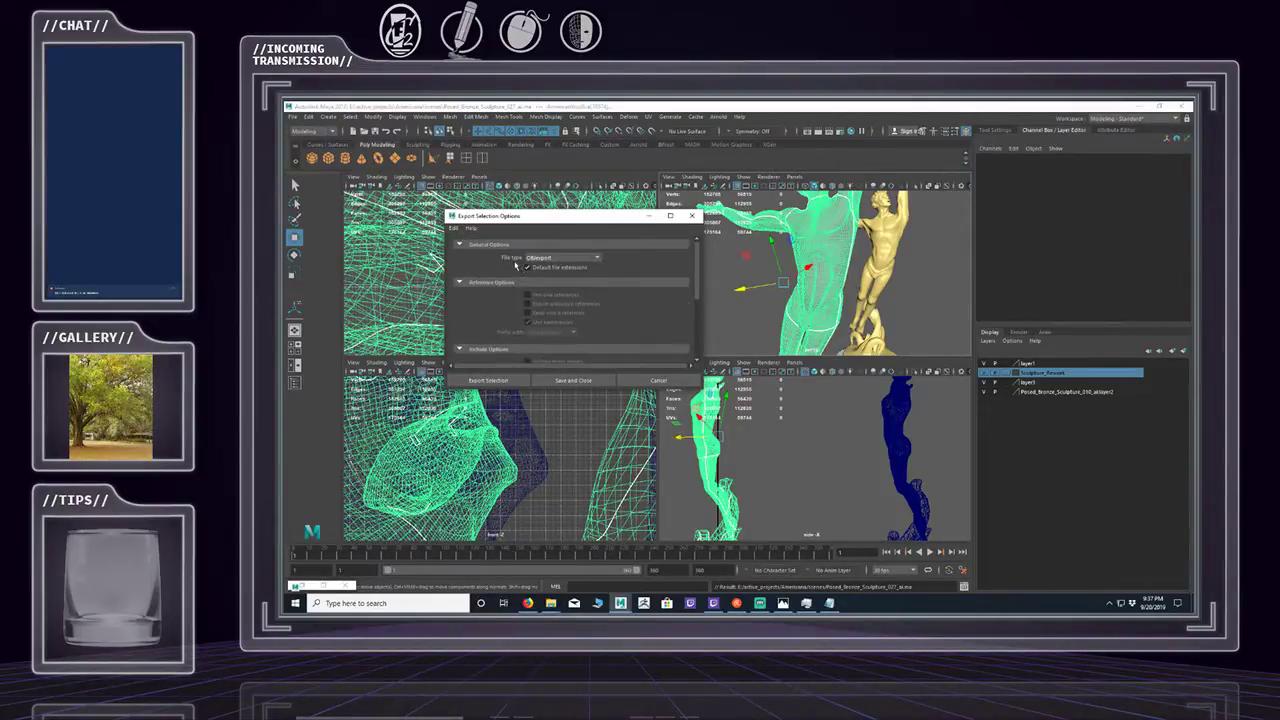
Export the selected sculpture with OBJexport as AmericanYouth_OBJ into the Americana project's assets/Bronze_Sculpture folder.
scroll(515, 265, "down", 2)
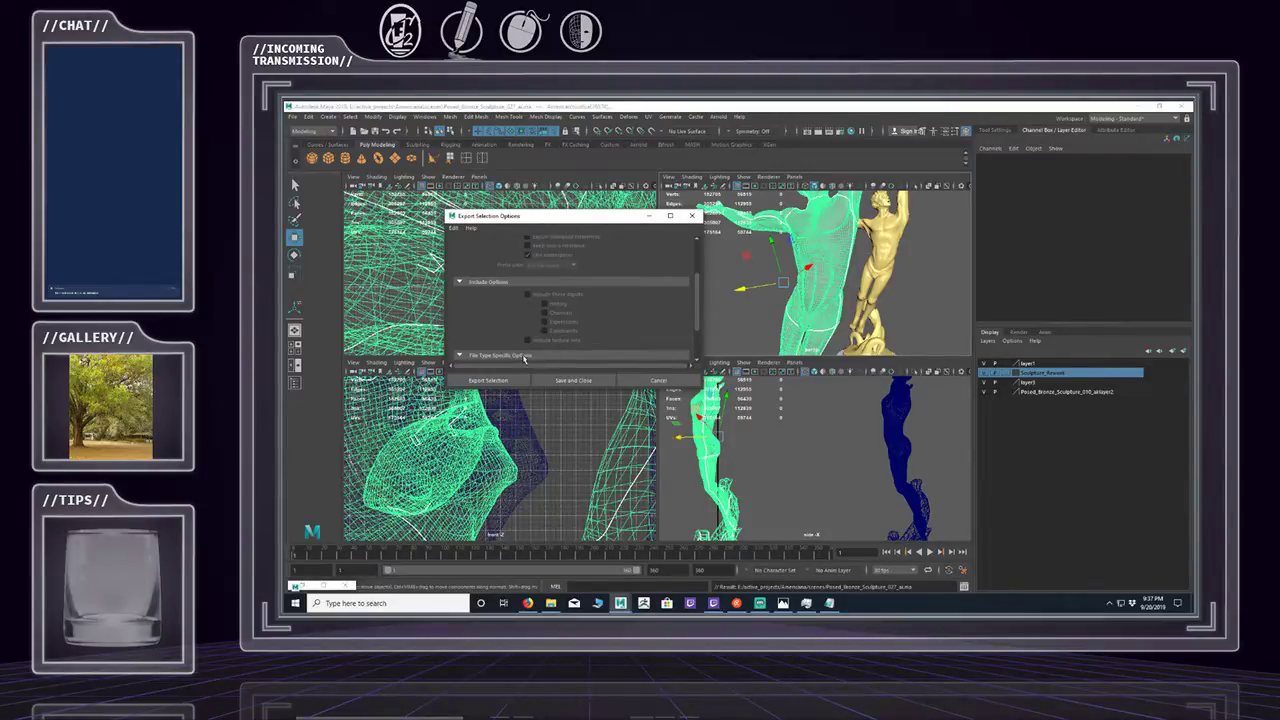
left_click(488, 380)
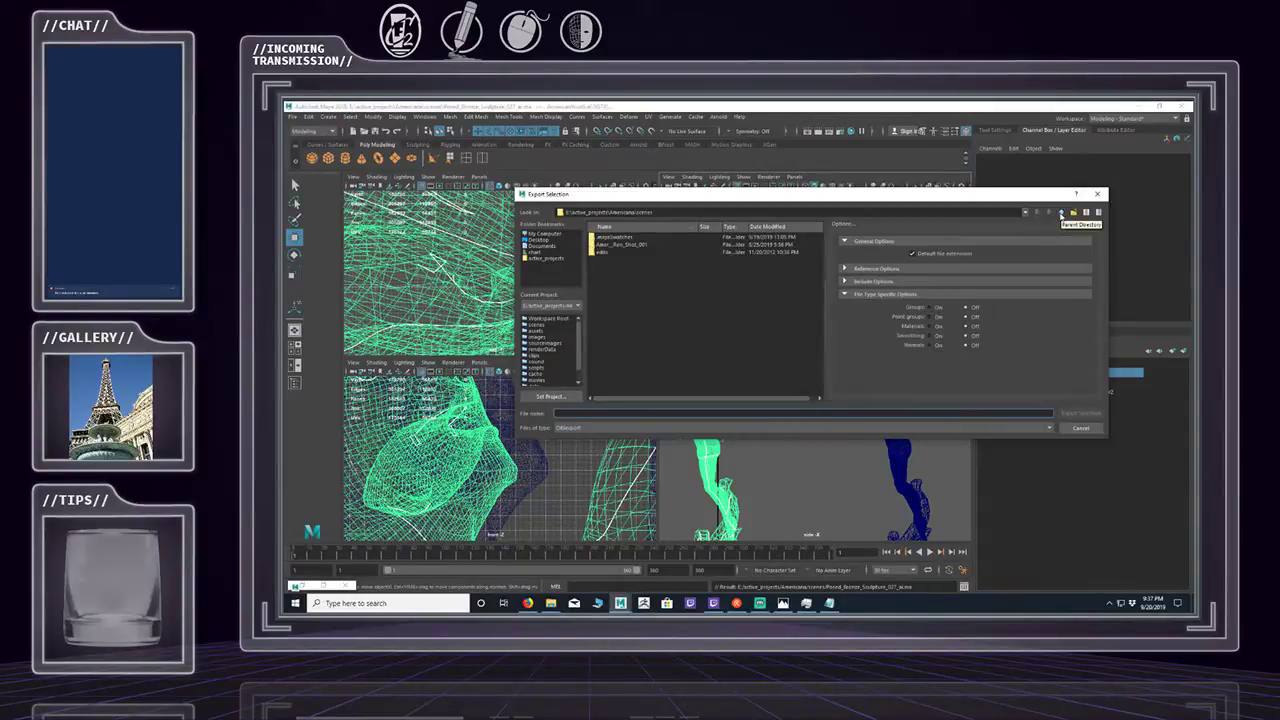
left_click(1061, 214)
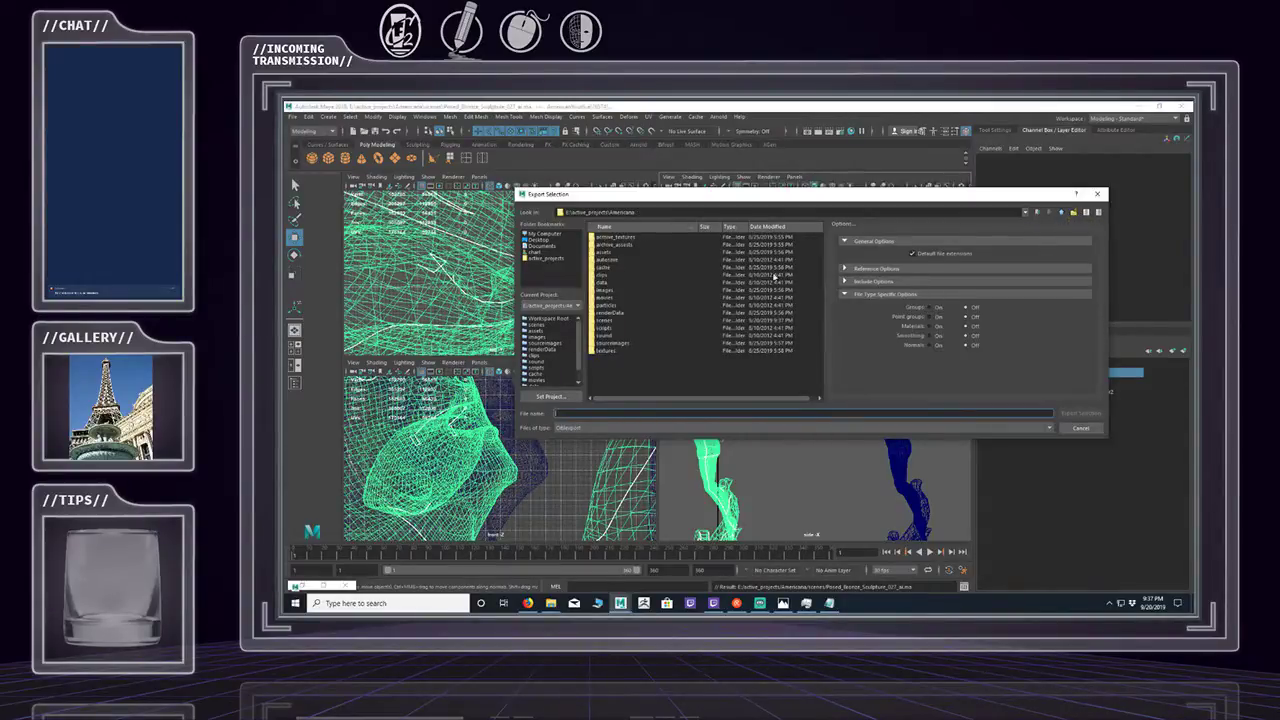
double_click(607, 252)
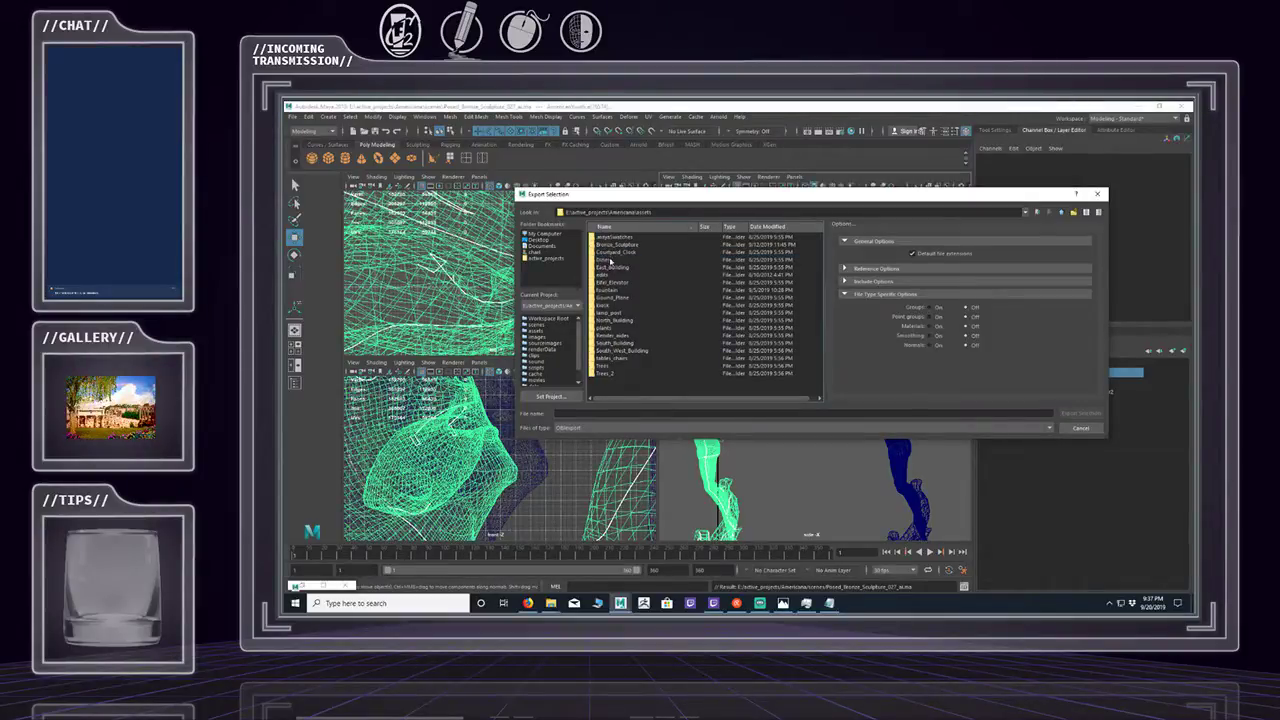
double_click(607, 246)
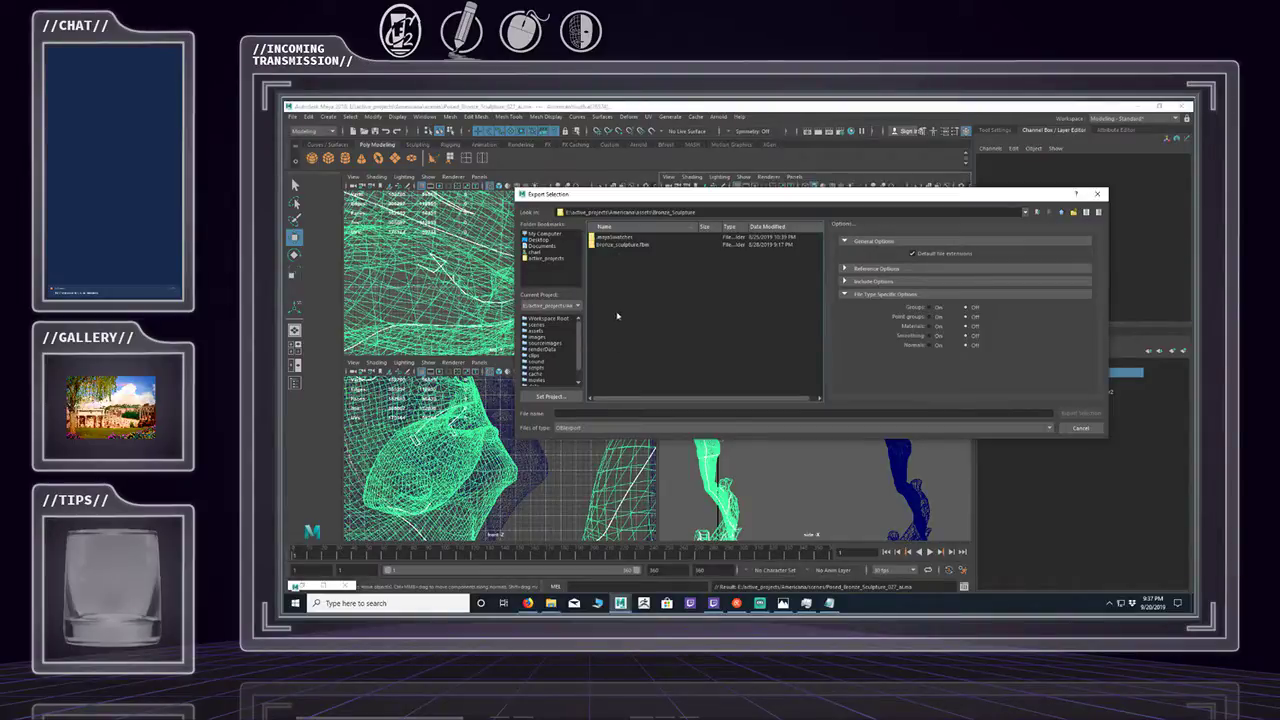
left_click(597, 413)
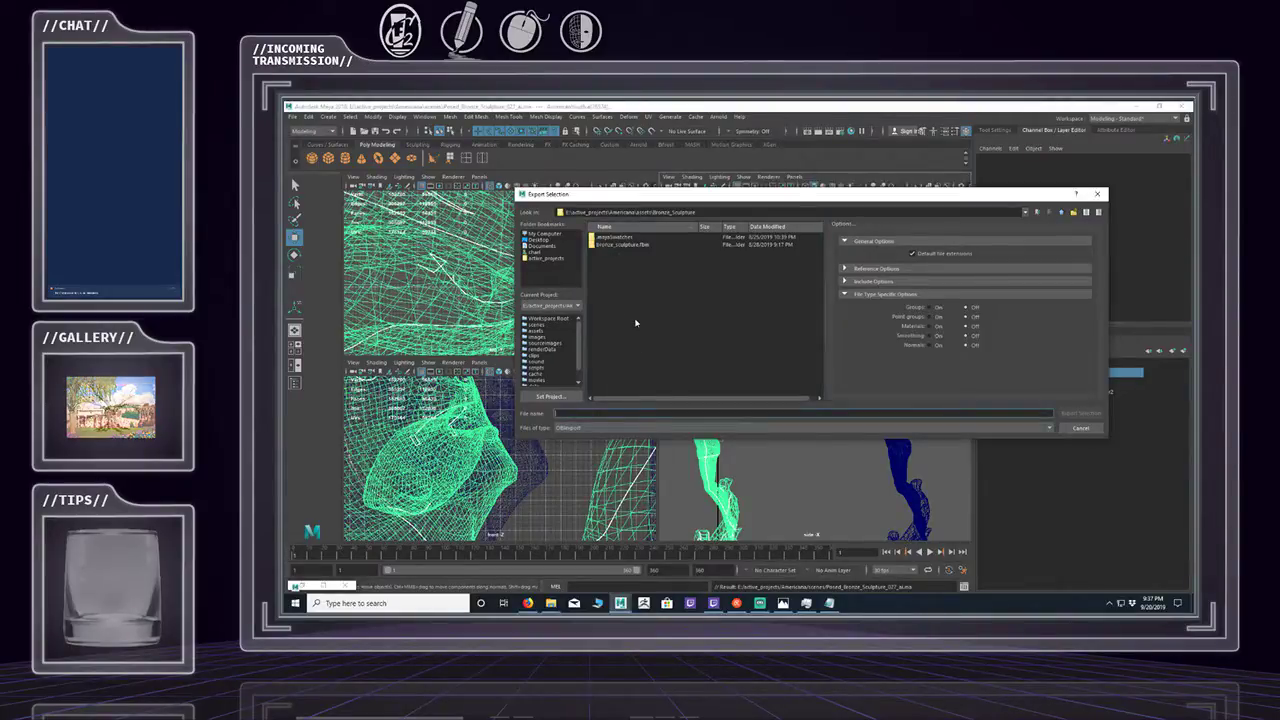
type("s")
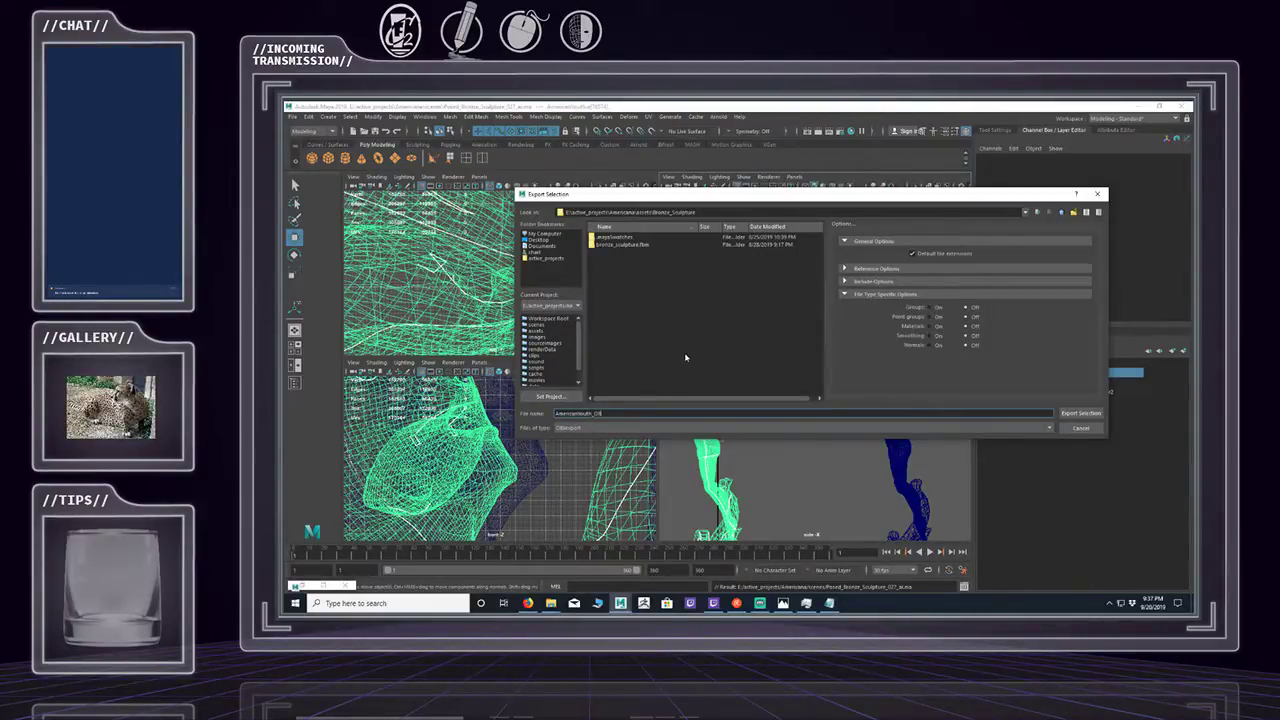
left_click(1079, 413)
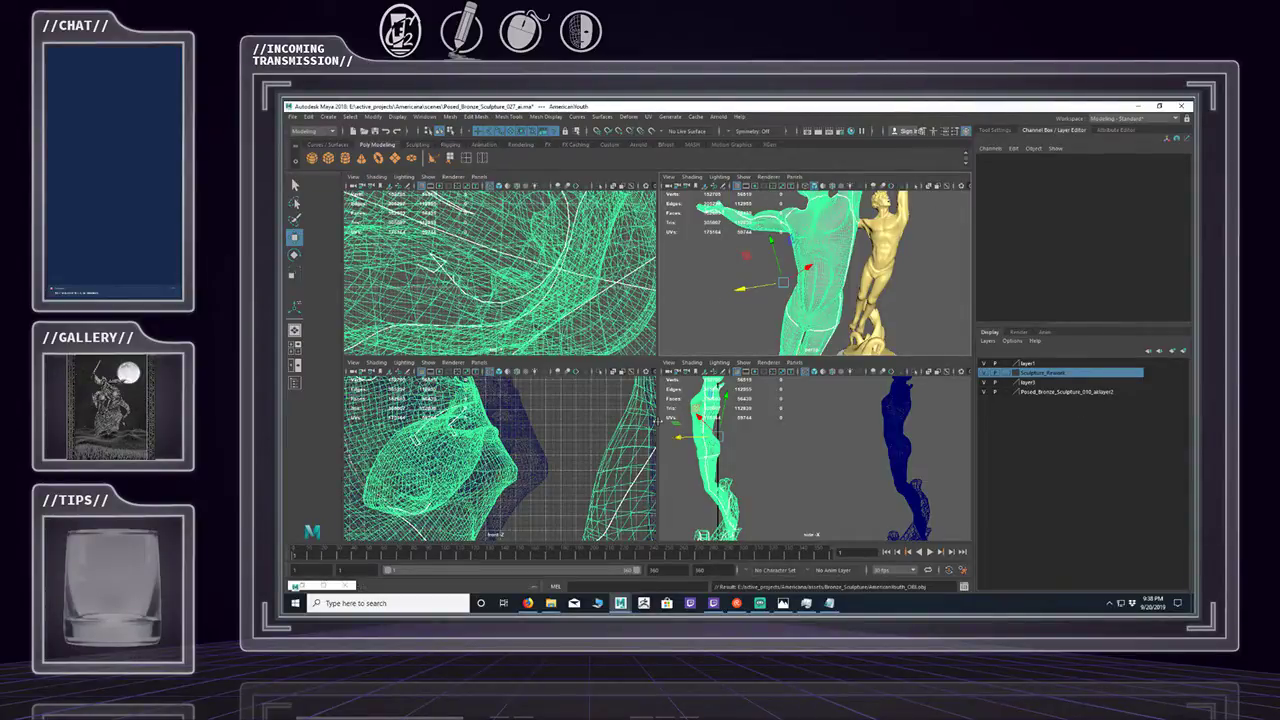
Switch to File Explorer, open Americana\assets\Bronze_Sculpture and select AmericanYouth_OBJ.obj.
left_click(528, 603)
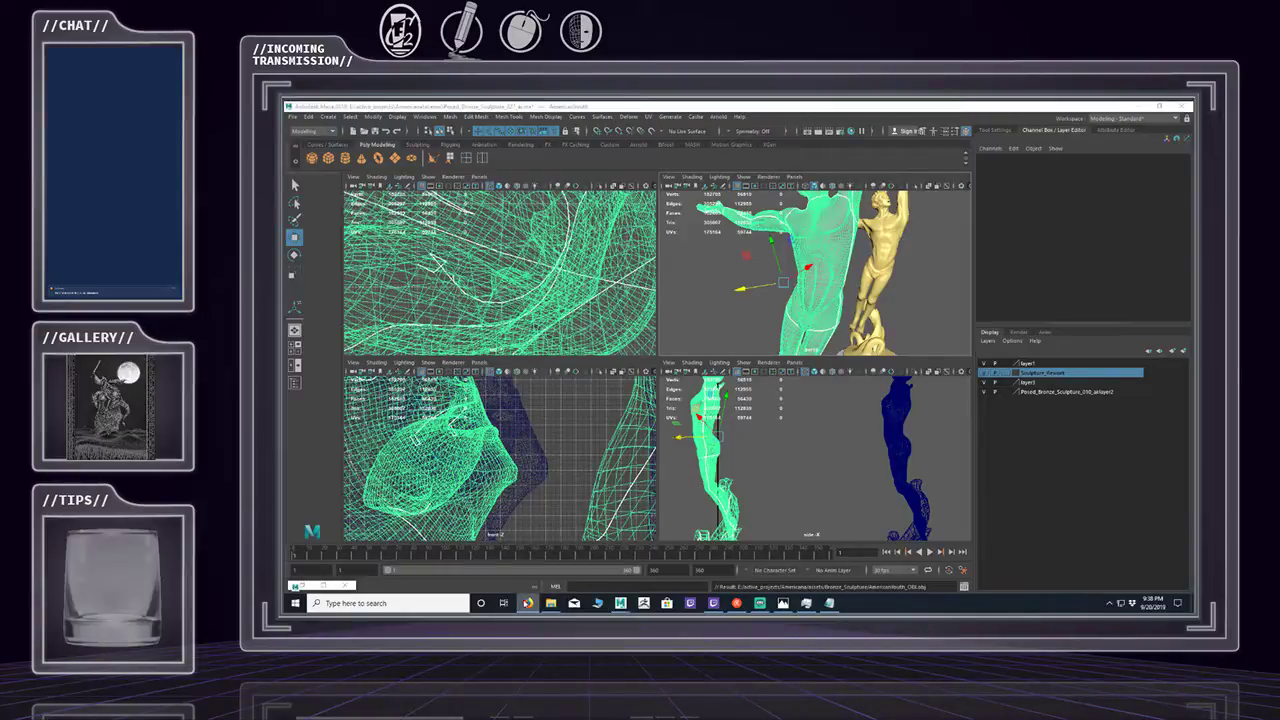
mouse_move(528, 603)
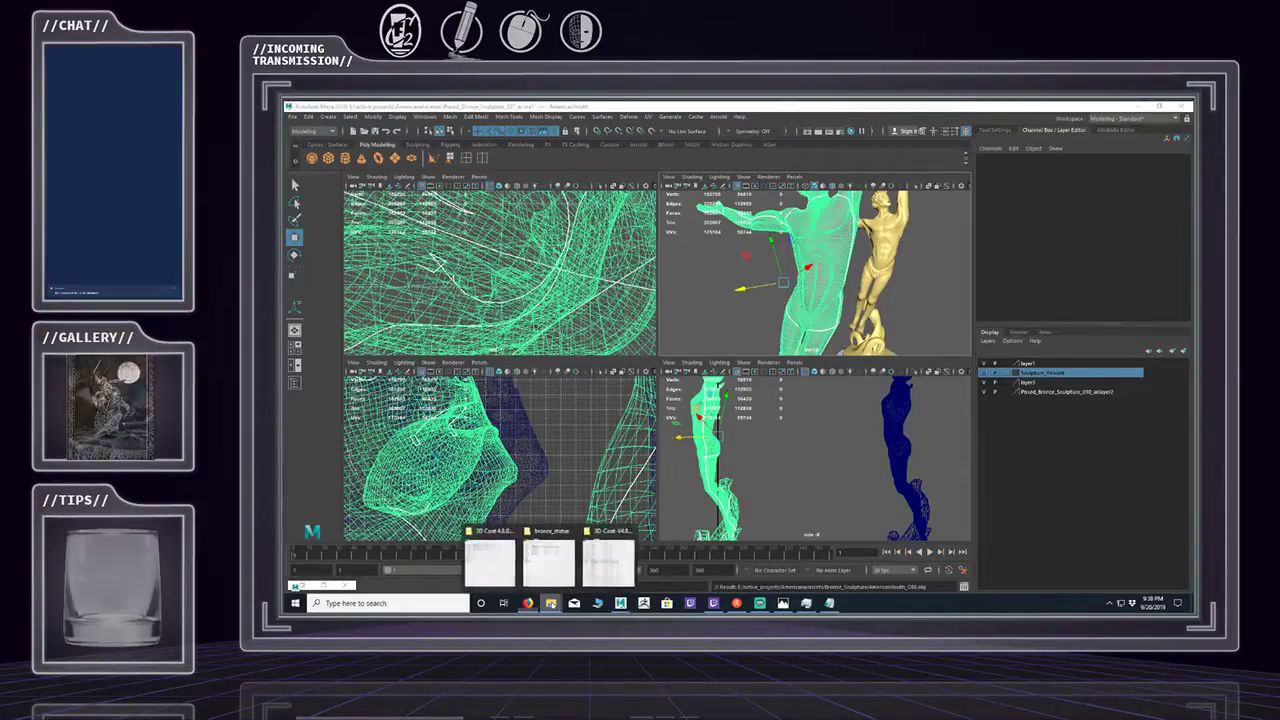
left_click(541, 537)
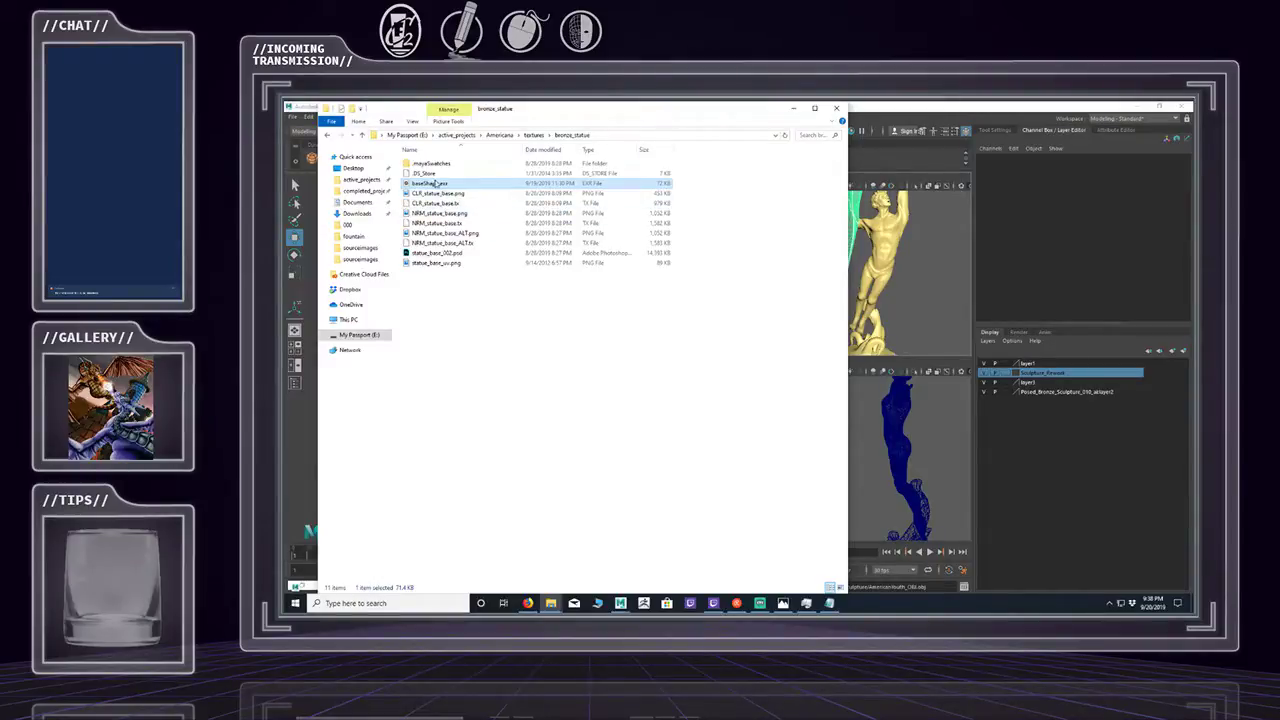
left_click(500, 135)
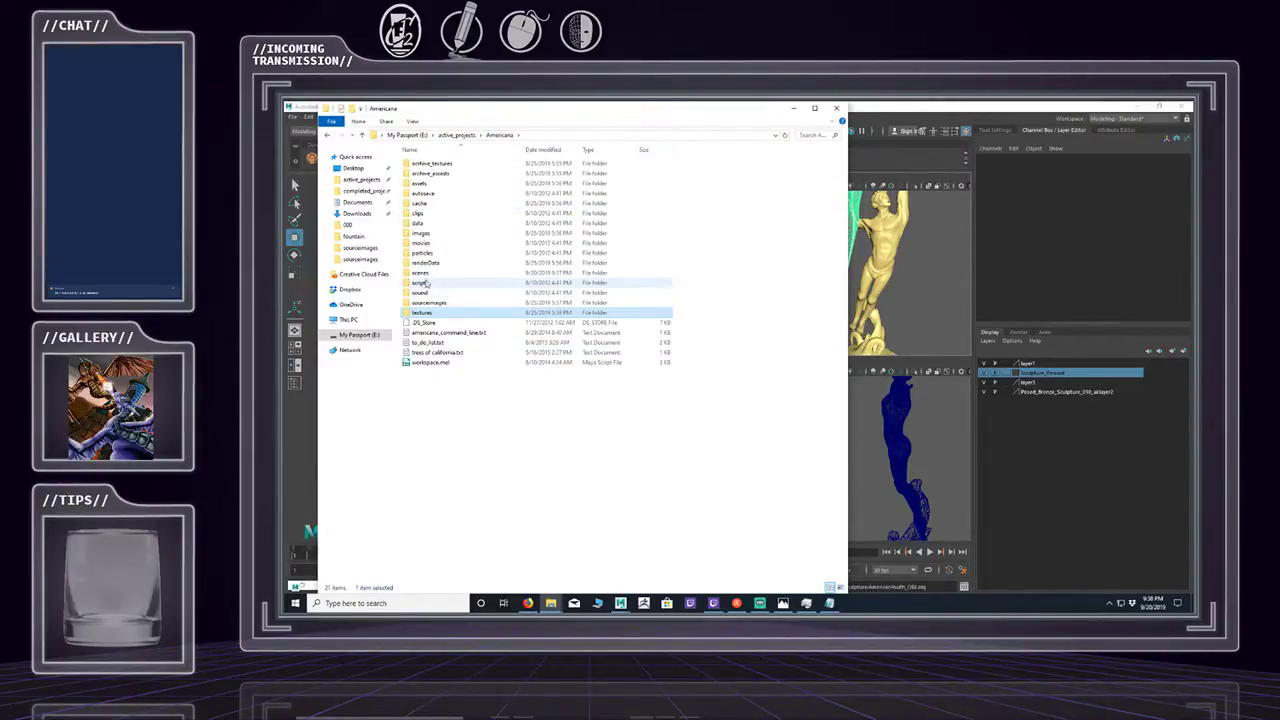
double_click(422, 184)
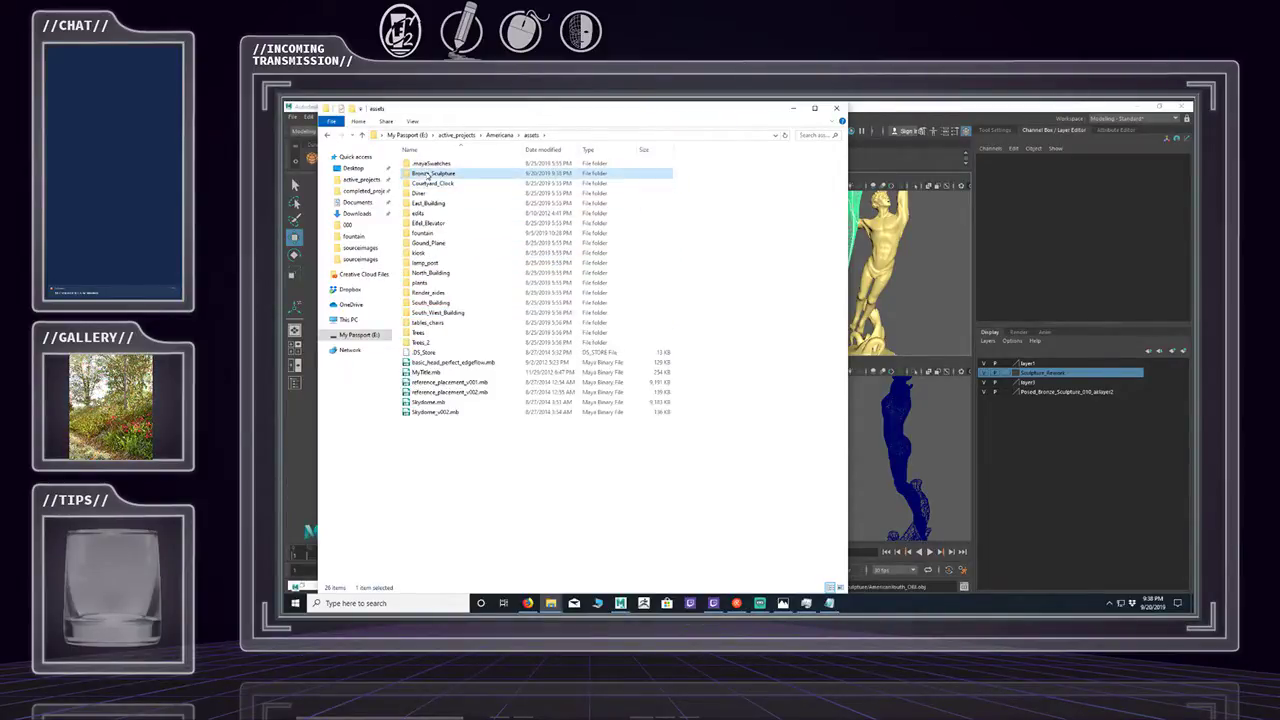
double_click(432, 173)
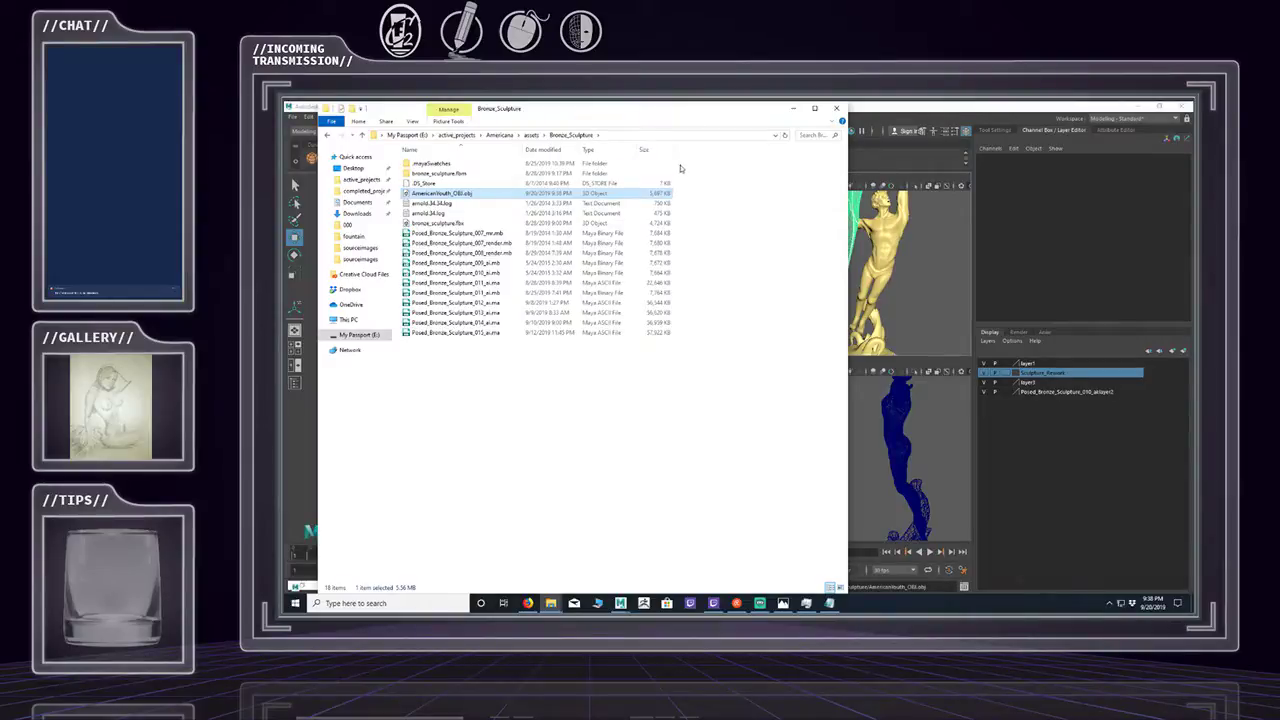
Show AmericanYouth_OBJ.obj in the preview pane, with the file list in details layout, the window maximized and the preview widened.
left_click(839, 587)
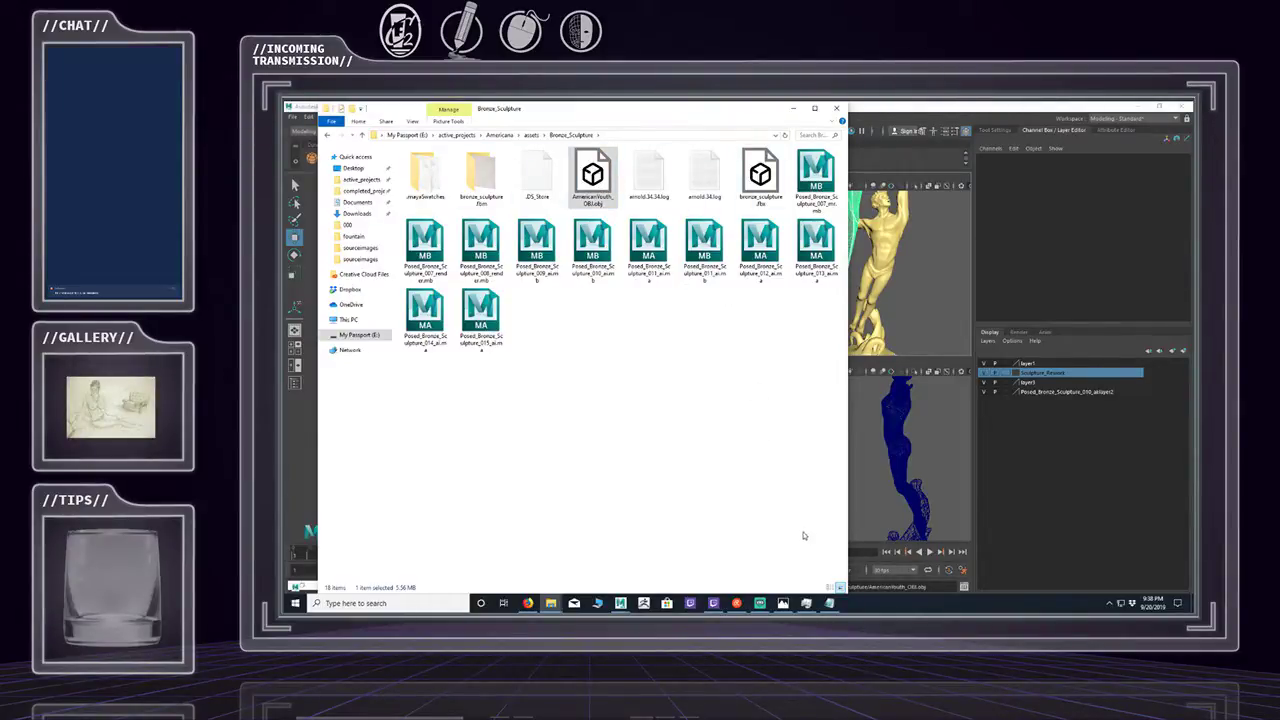
left_click(830, 587)
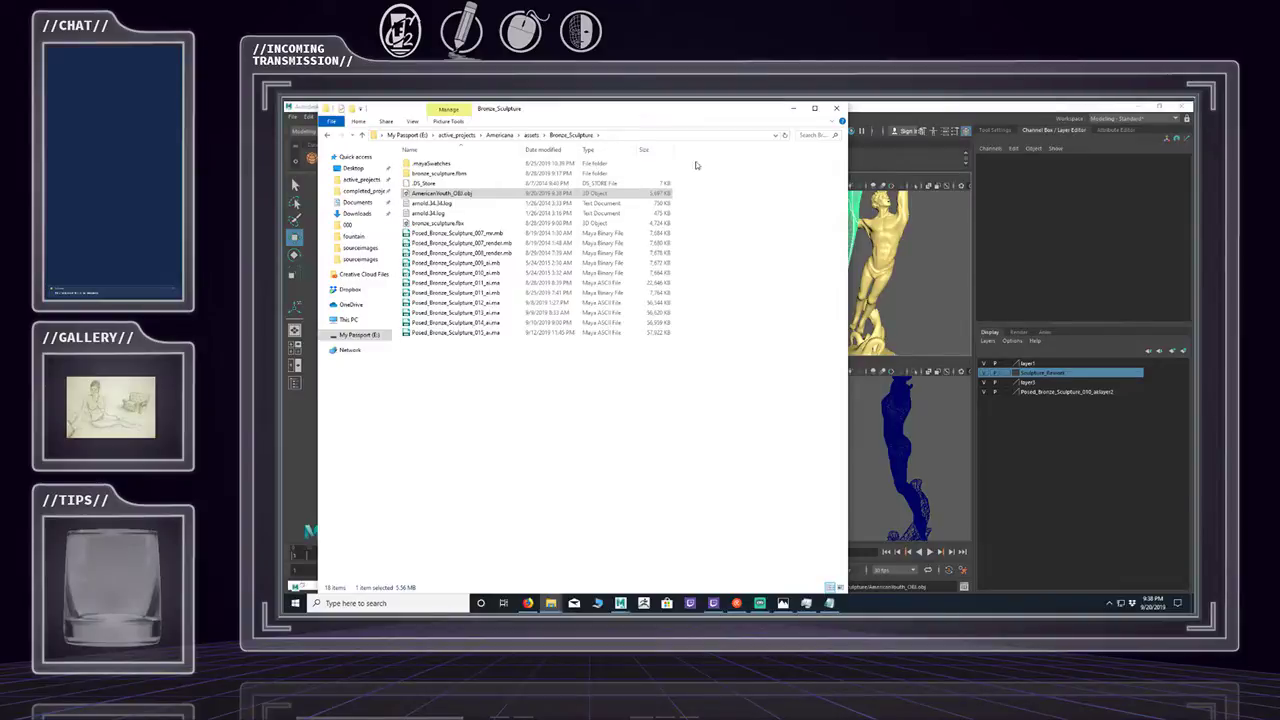
left_click(412, 122)
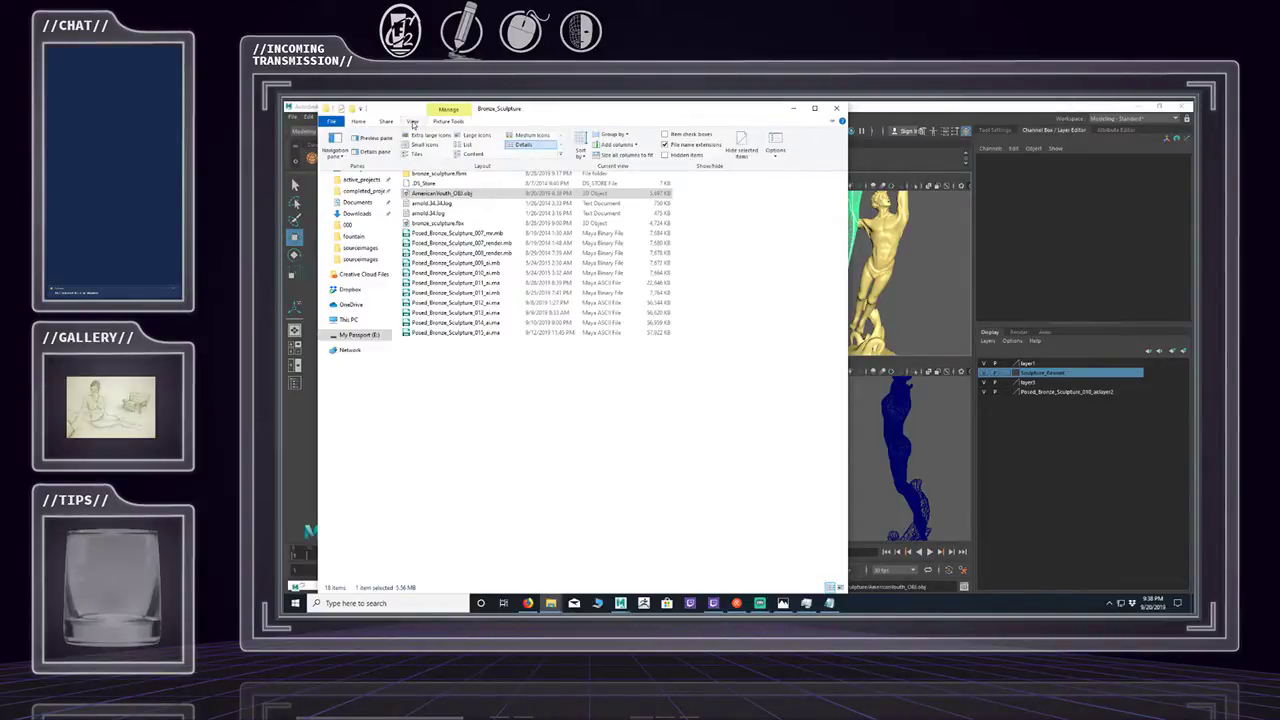
left_click(773, 362)
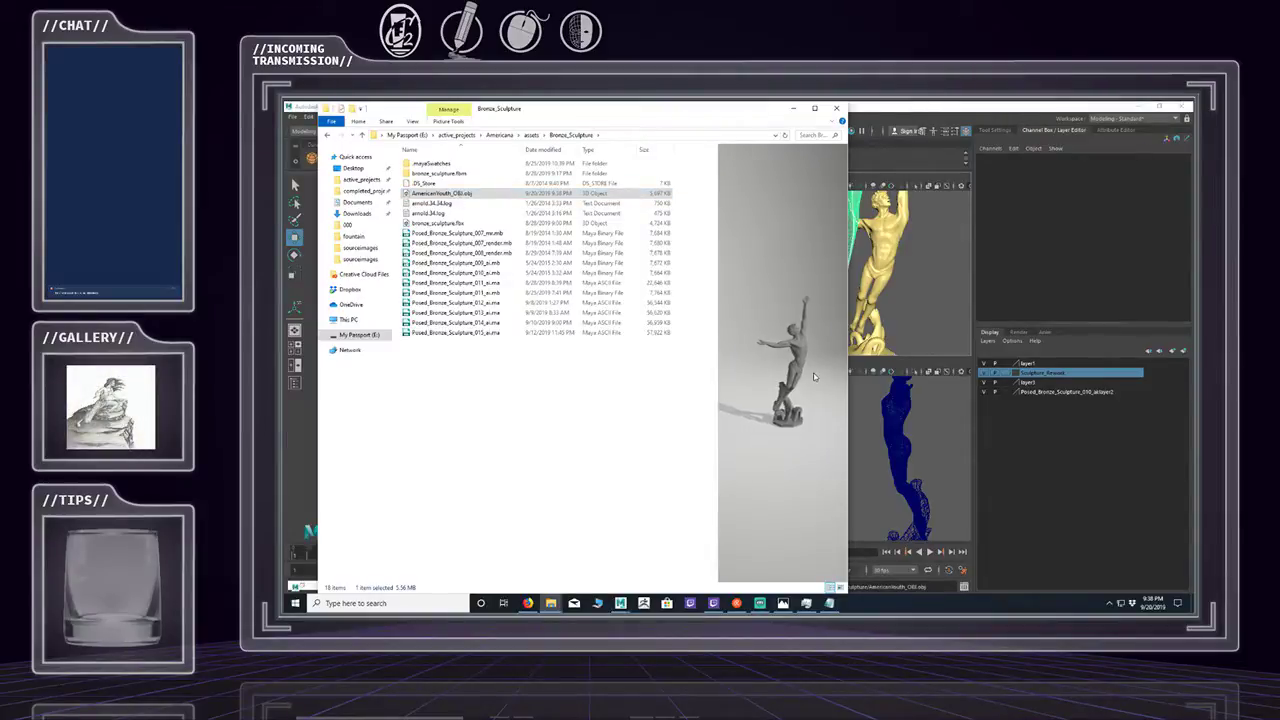
mouse_move(814, 377)
left_mouse_down()
mouse_move(775, 345)
mouse_move(810, 375)
mouse_move(832, 323)
mouse_move(812, 352)
mouse_move(774, 298)
mouse_move(729, 313)
mouse_move(759, 259)
mouse_move(810, 380)
mouse_move(657, 259)
mouse_move(494, 235)
mouse_move(486, 257)
mouse_move(508, 283)
mouse_move(535, 272)
mouse_move(560, 283)
left_mouse_up()
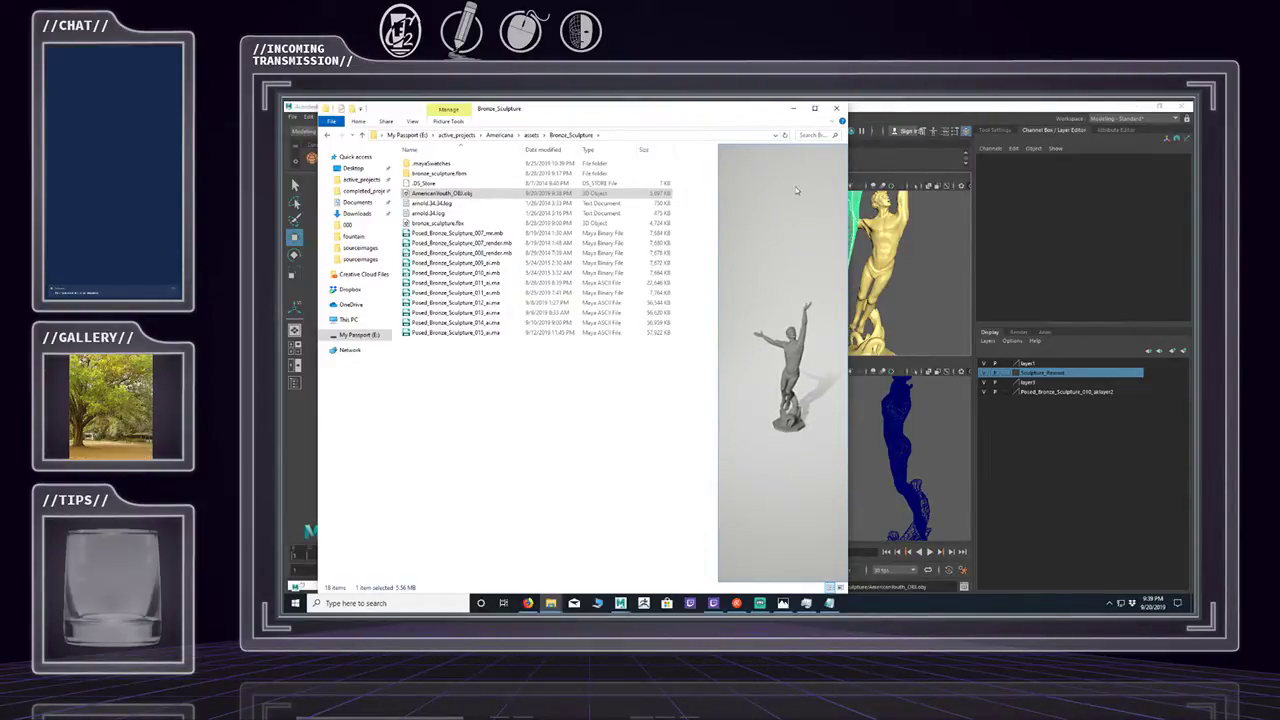
left_click(814, 108)
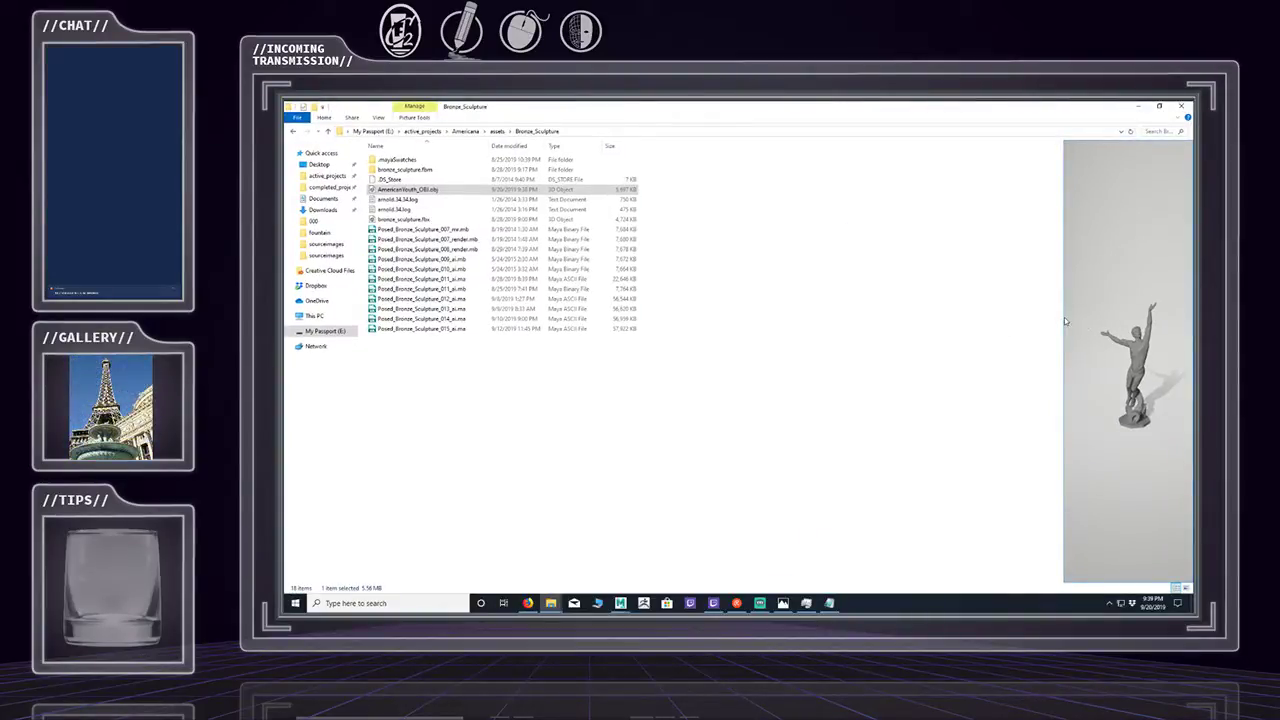
left_click_drag(1060, 316, 779, 314)
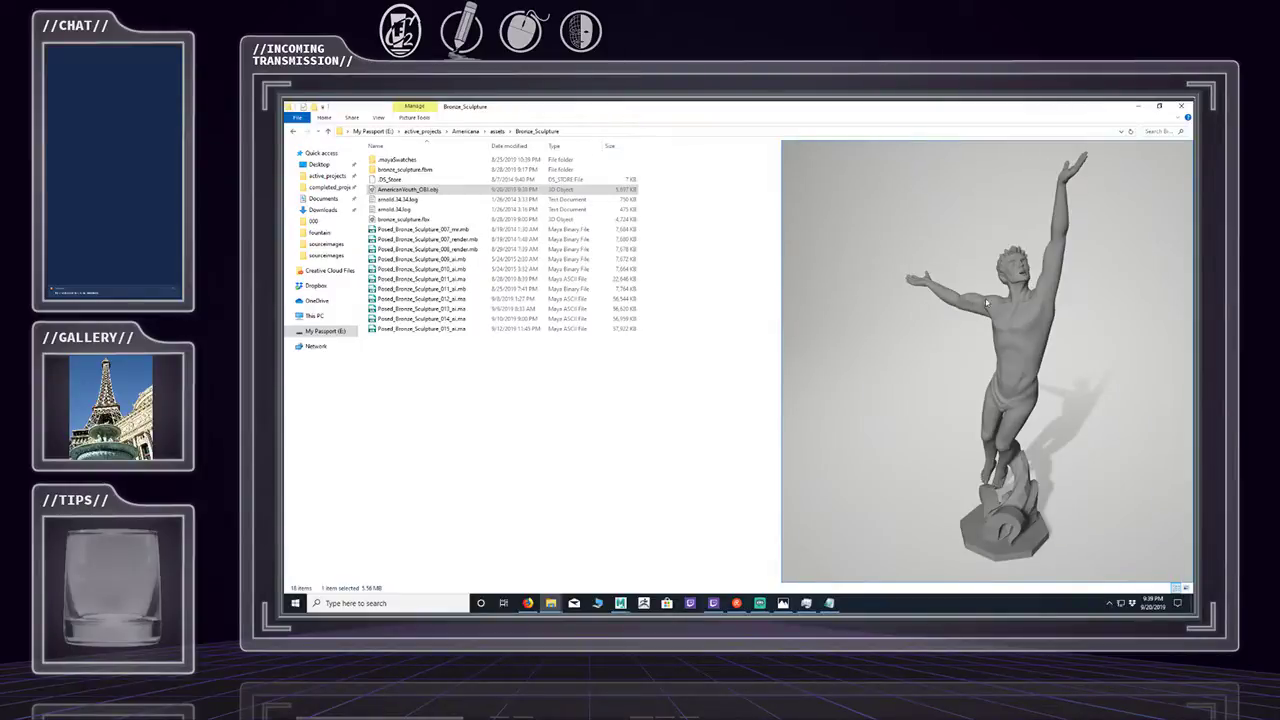
Examine the previewed OBJ sculpture from near and far and from another side to check its surface shading.
scroll(1071, 280, "up", 3)
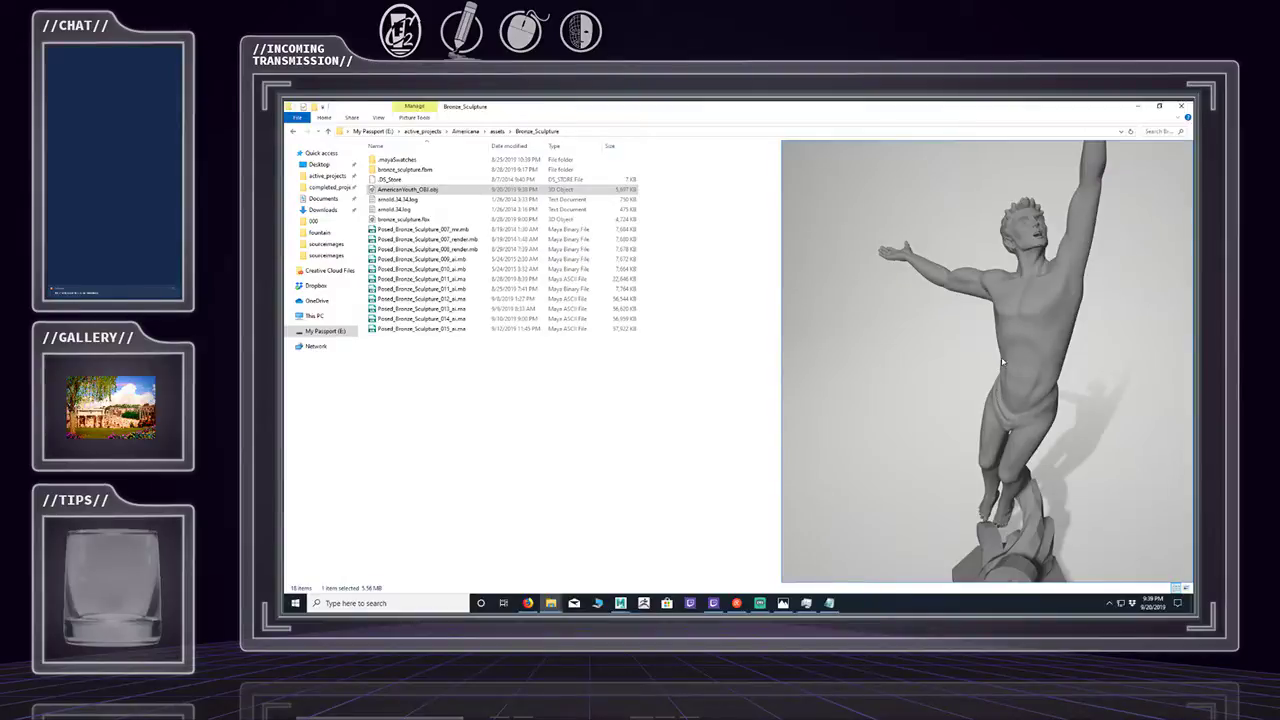
scroll(985, 335, "down", 3)
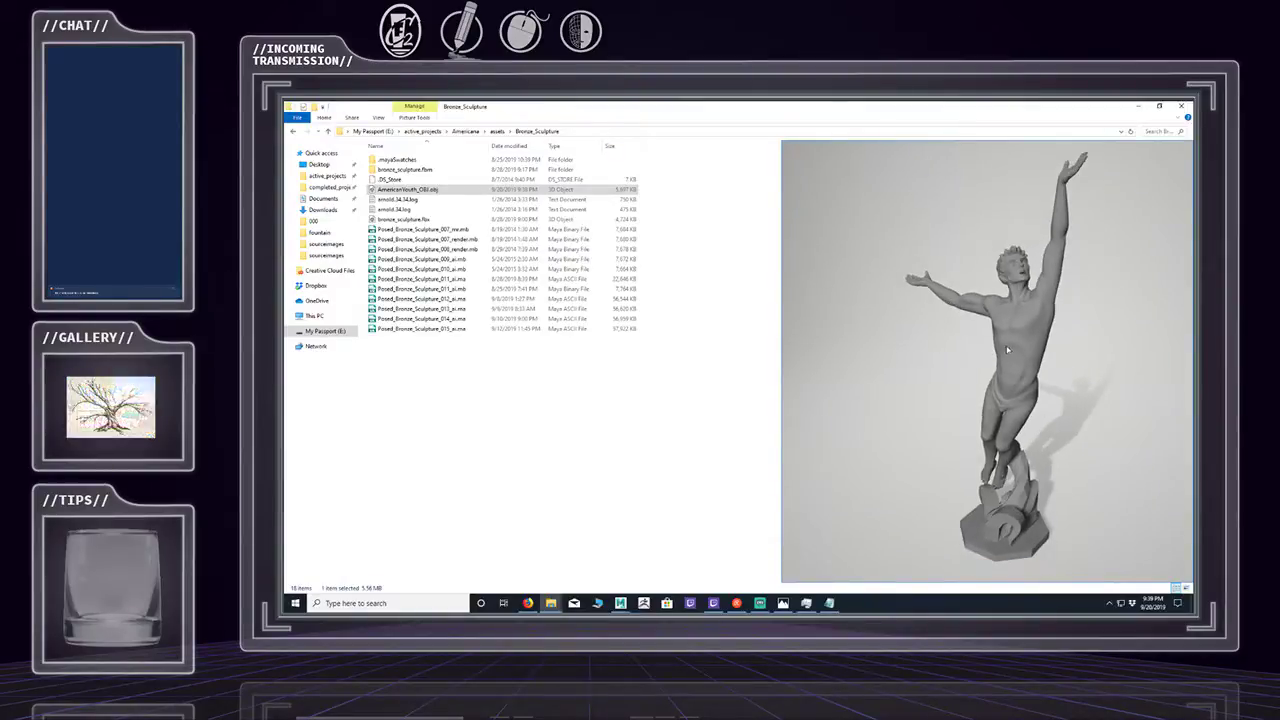
scroll(1021, 343, "up", 2)
scroll(1033, 317, "up", 2)
scroll(1060, 253, "up", 1)
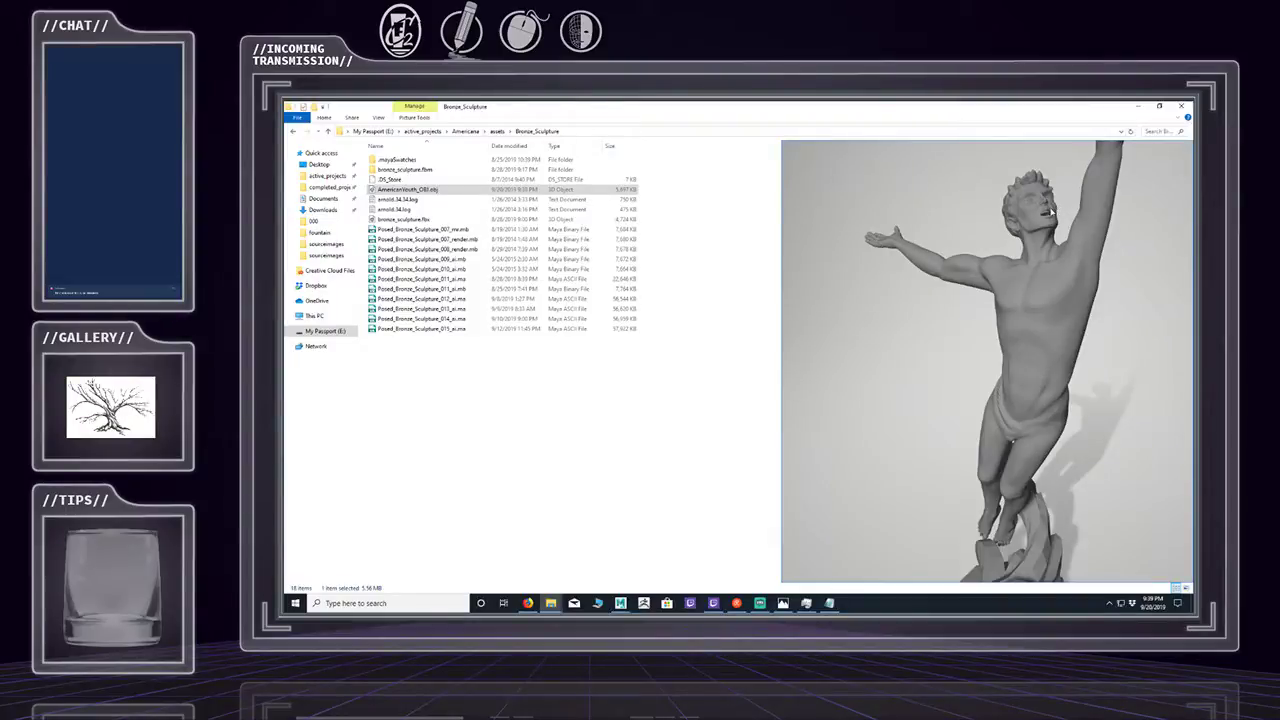
scroll(1010, 290, "up", 1)
scroll(1000, 330, "down", 3)
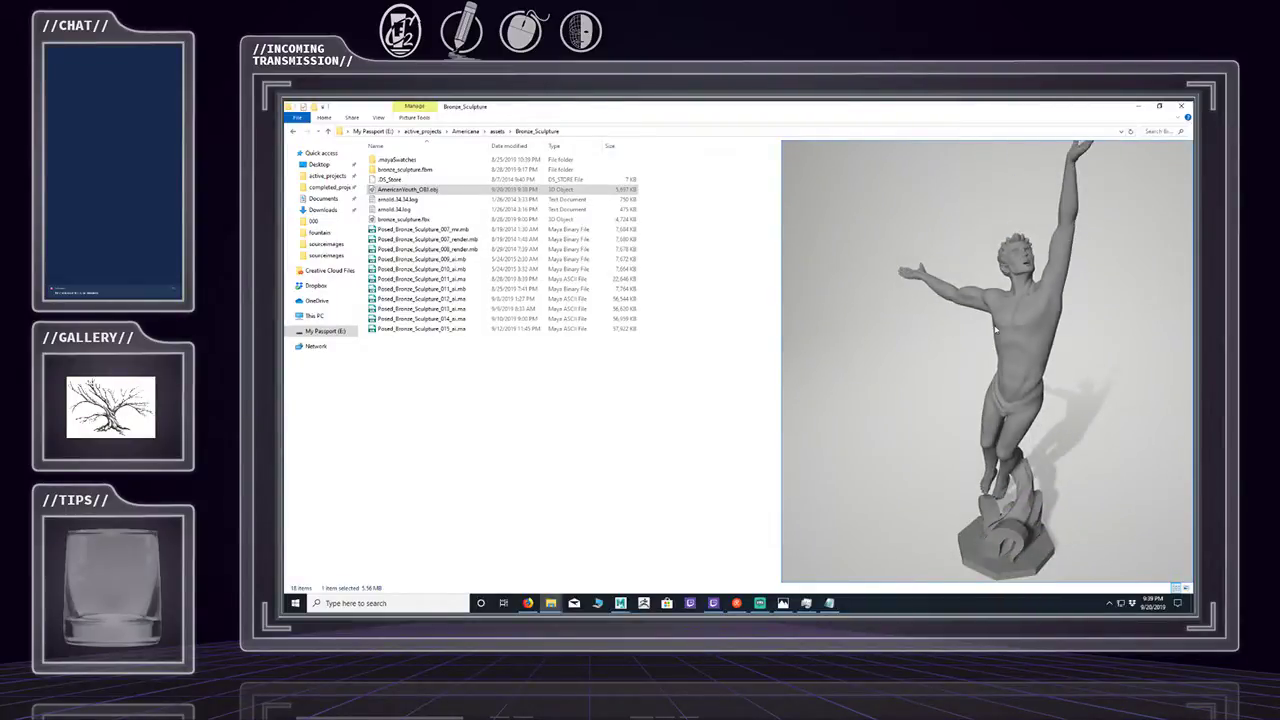
mouse_move(1004, 332)
left_mouse_down()
mouse_move(1022, 345)
mouse_move(875, 249)
mouse_move(640, 251)
left_mouse_up()
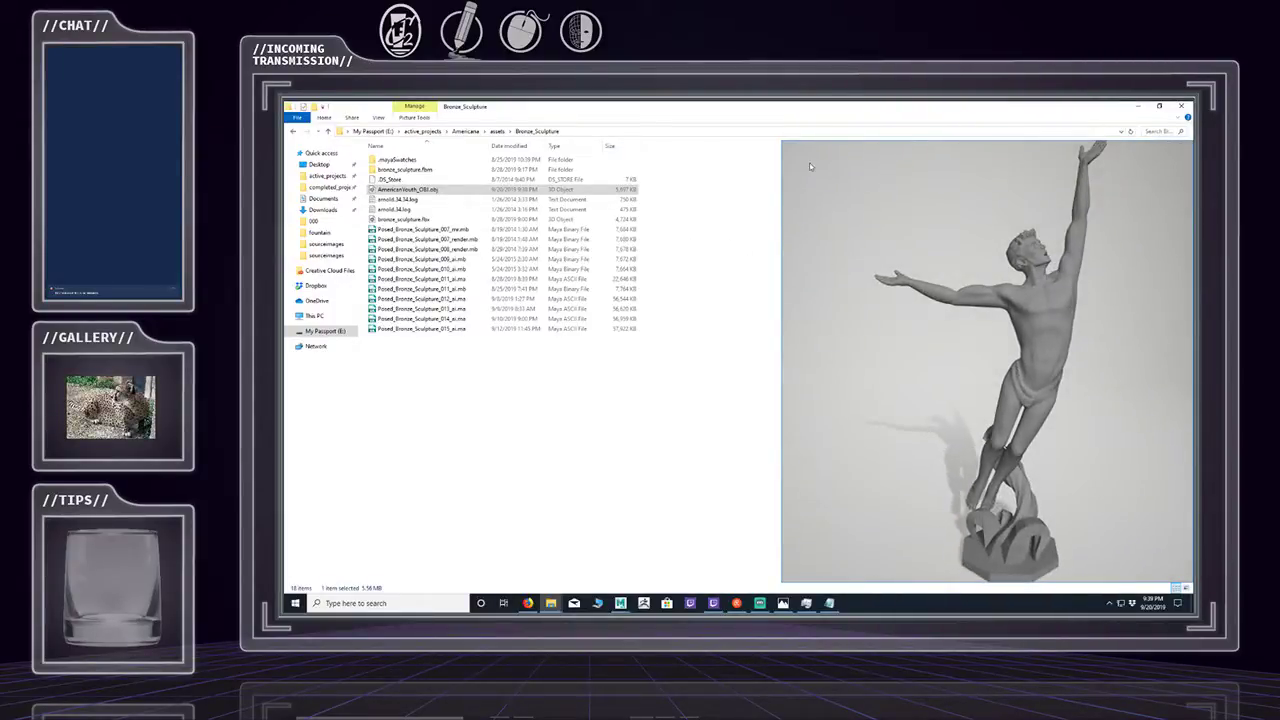
Return to Maya, save the Posed_Bronze_Sculpture_027_ai.ma scene and reactivate the Move tool.
left_click(1139, 108)
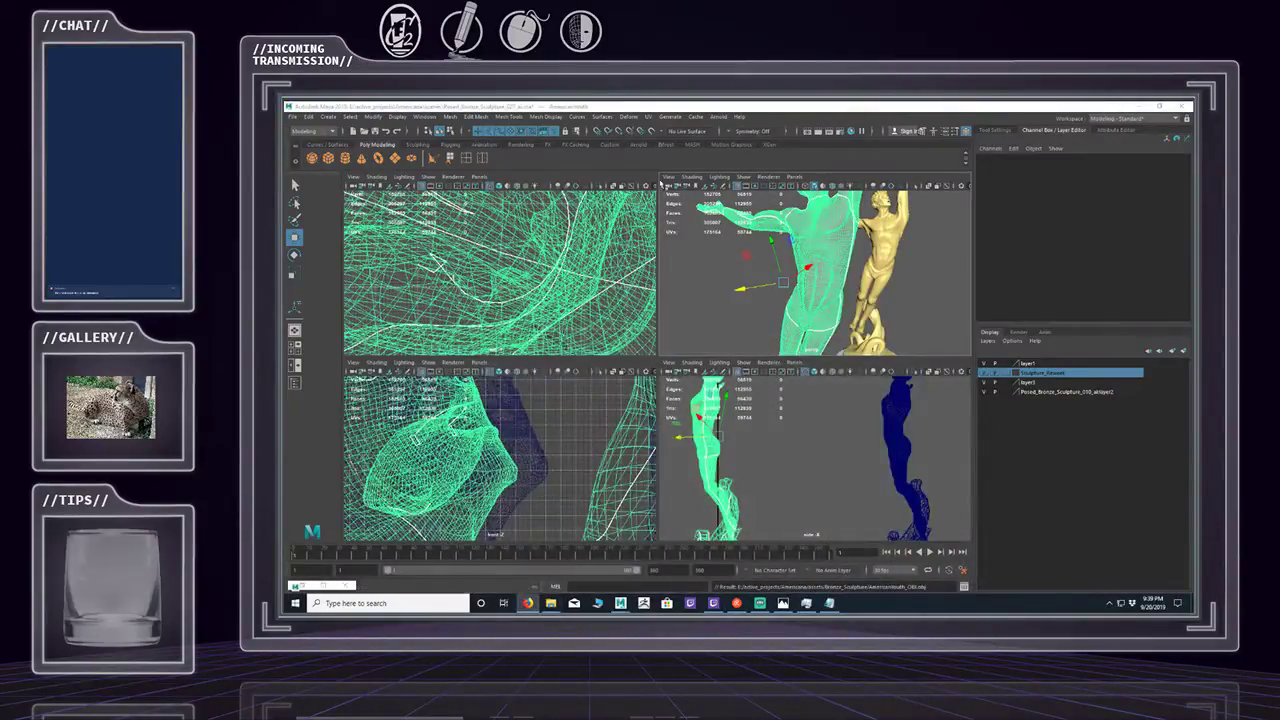
left_click(294, 117)
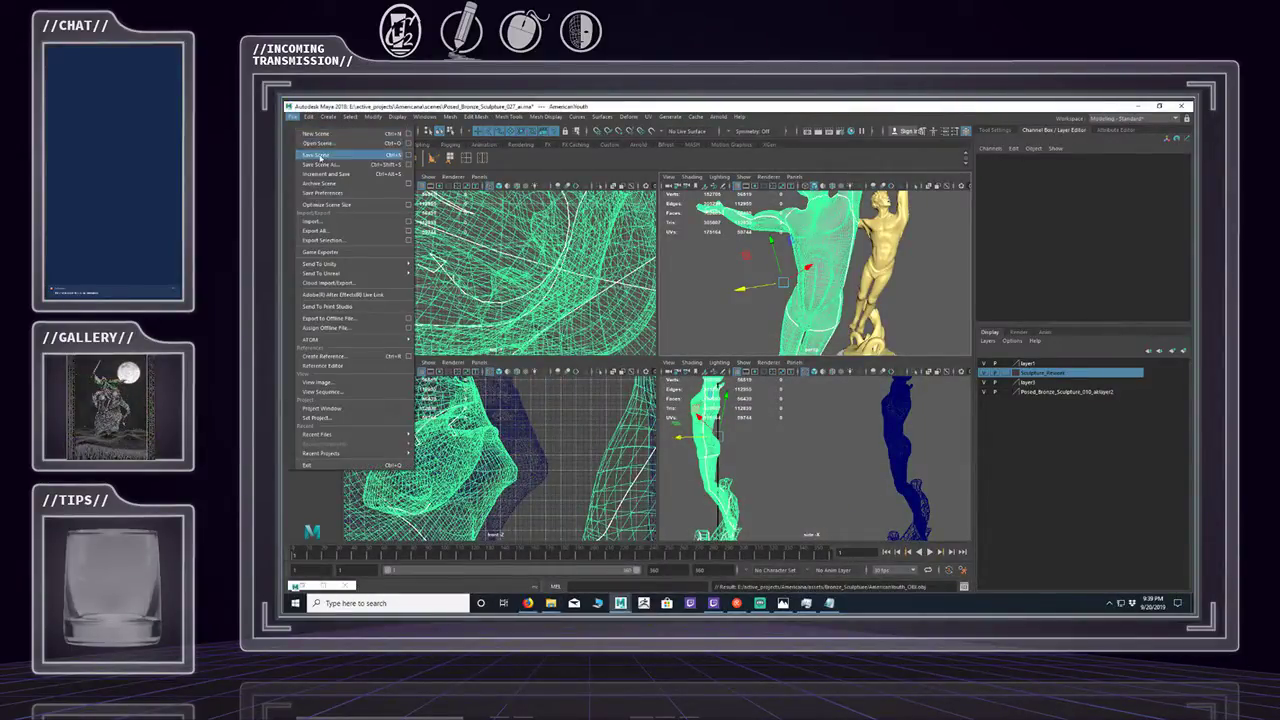
left_click(319, 155)
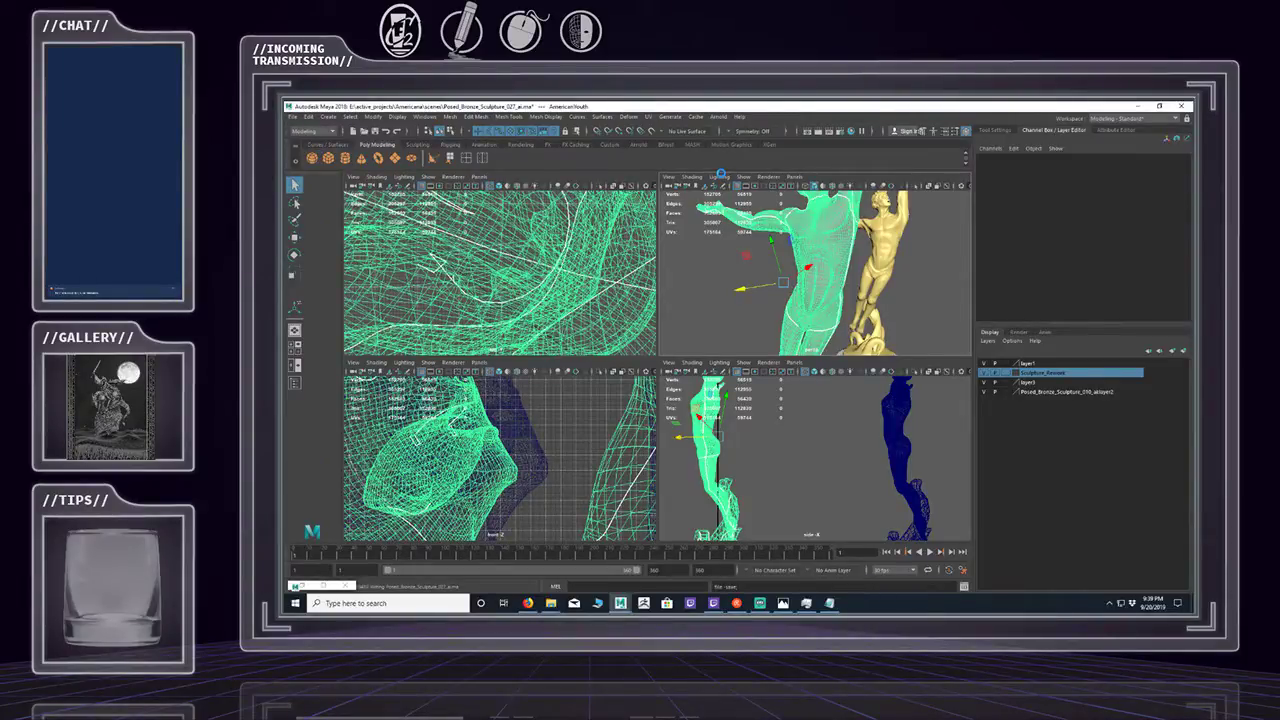
key("w")
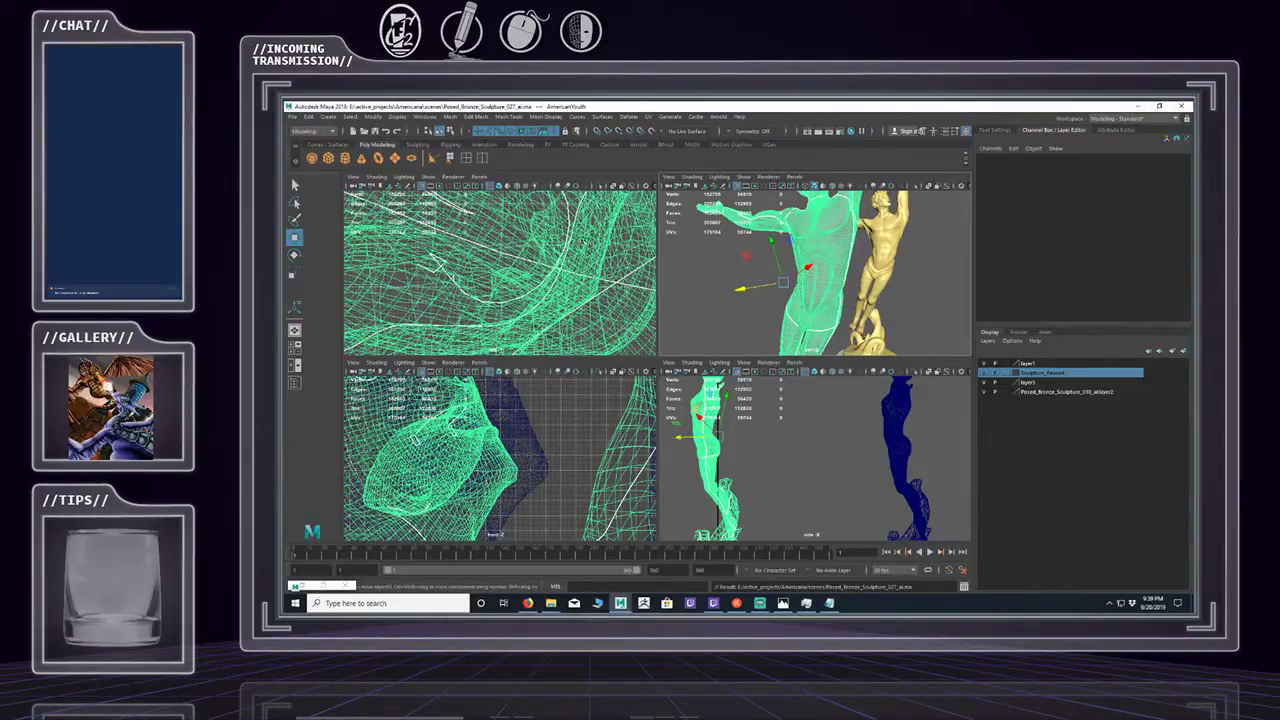
Try the smooth mesh preview on the selected sculpture, suppressing further smooth-level checks, and return it to the unsmoothed display.
scroll(464, 267, "down", 6)
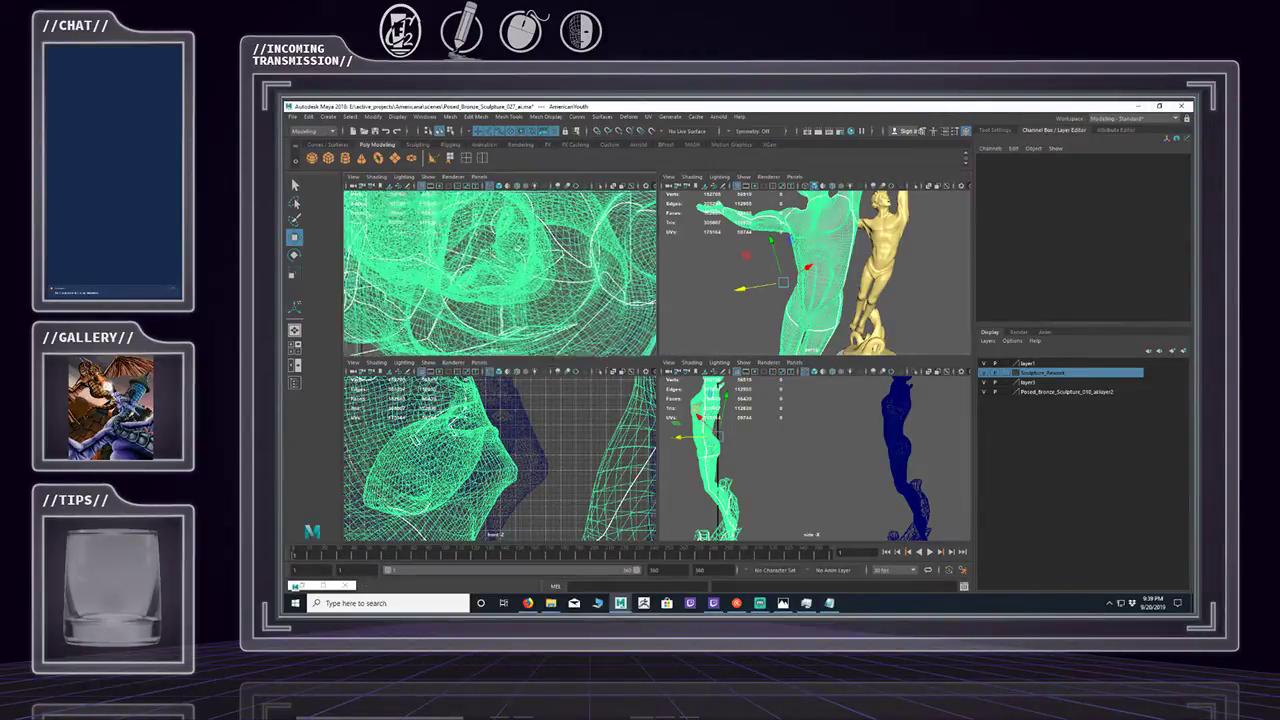
scroll(473, 241, "down", 8)
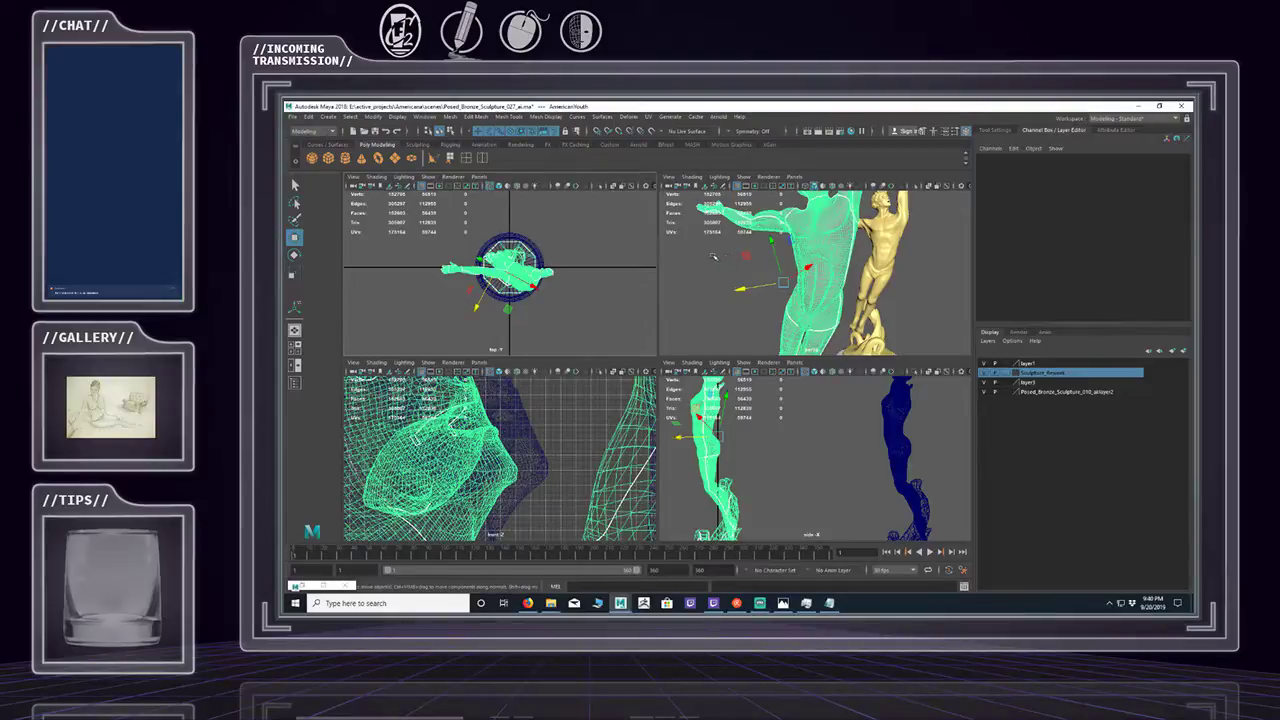
key("3")
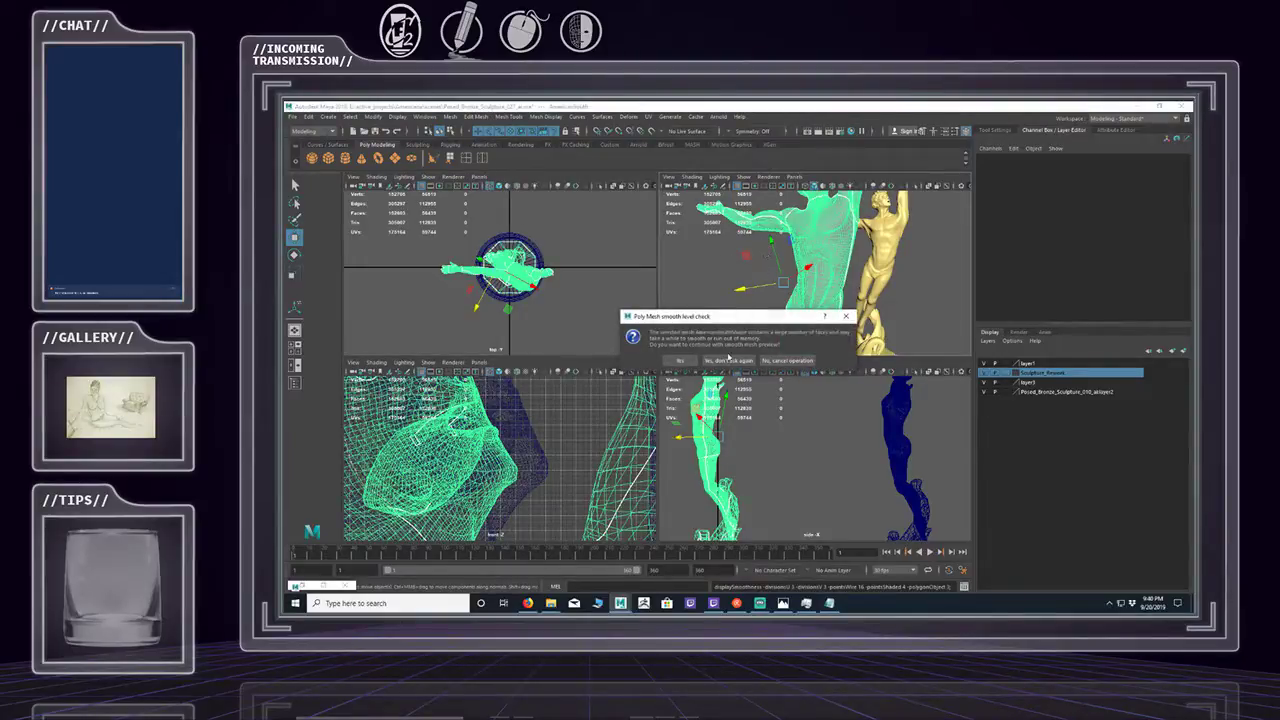
left_click(730, 358)
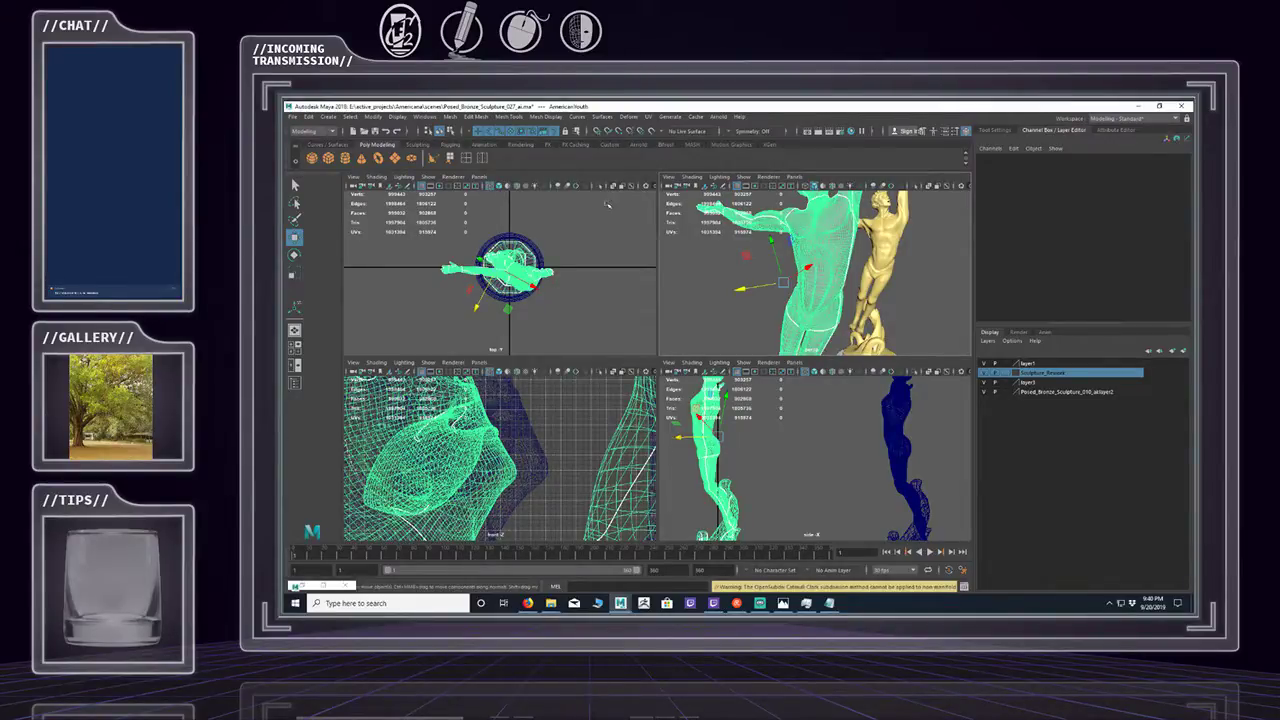
key("1")
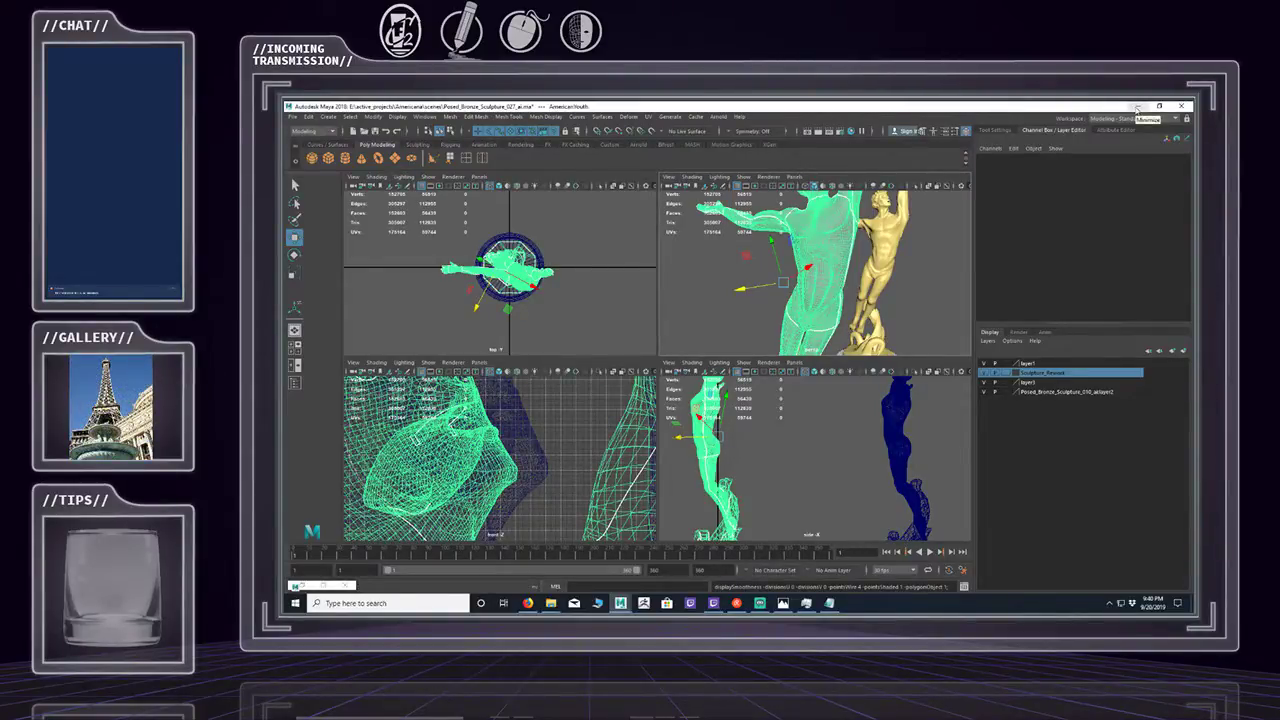
Save the scene again under its current name and return to the Move tool.
left_click(292, 116)
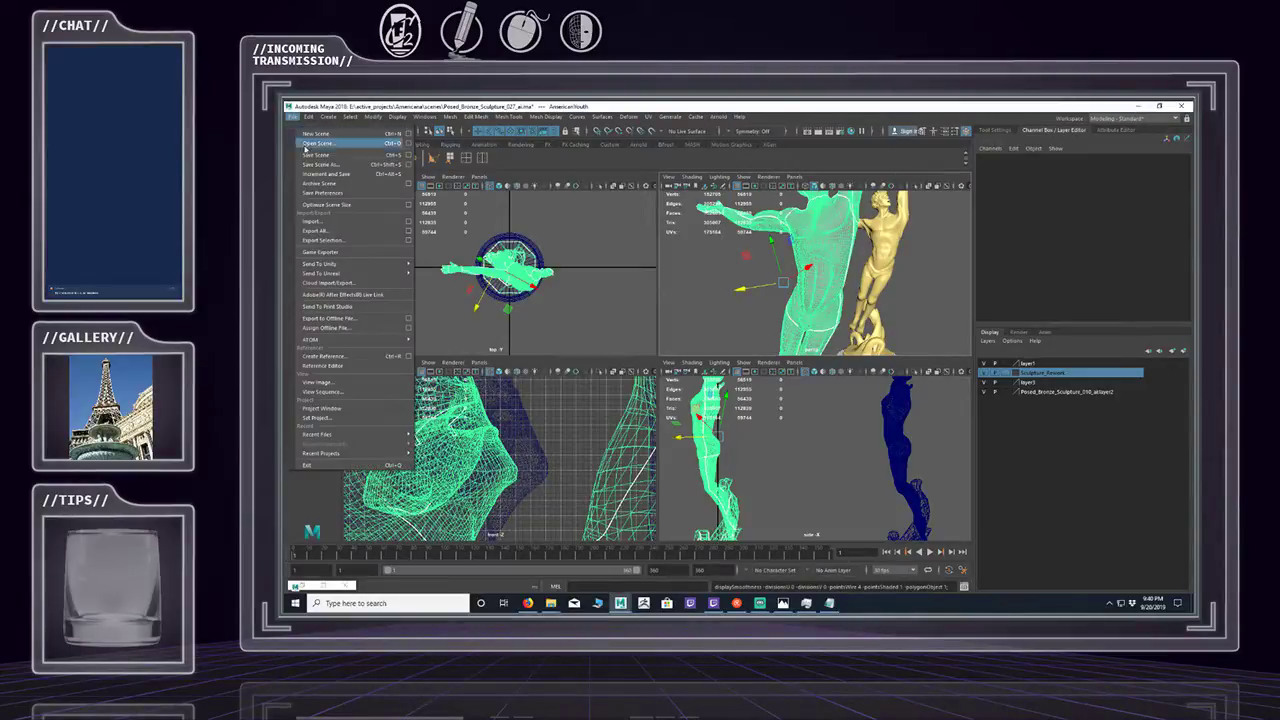
left_click(316, 155)
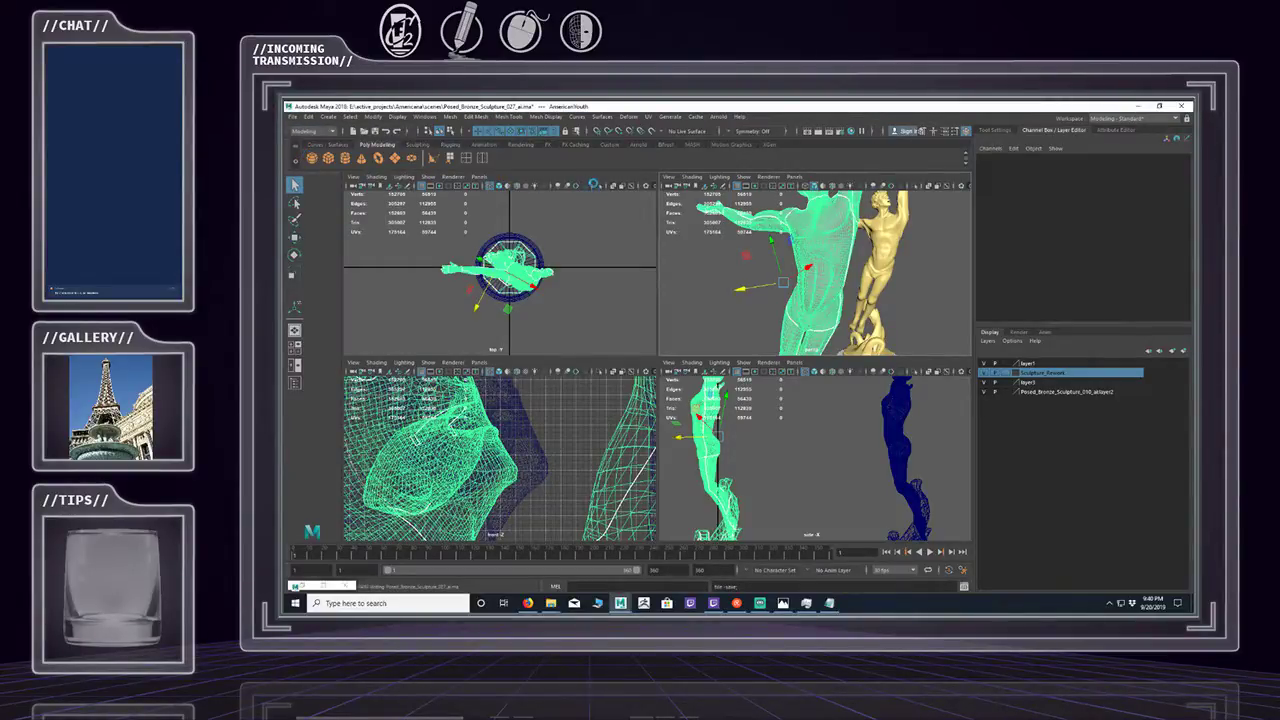
key("w")
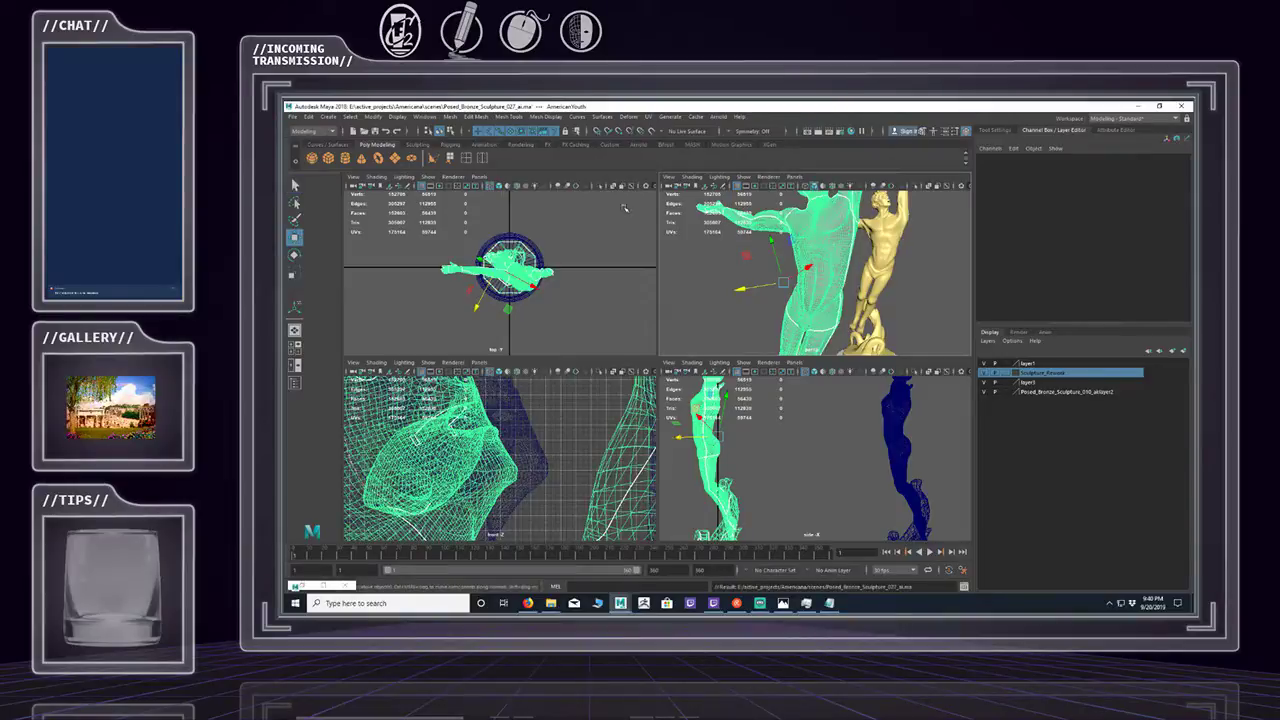